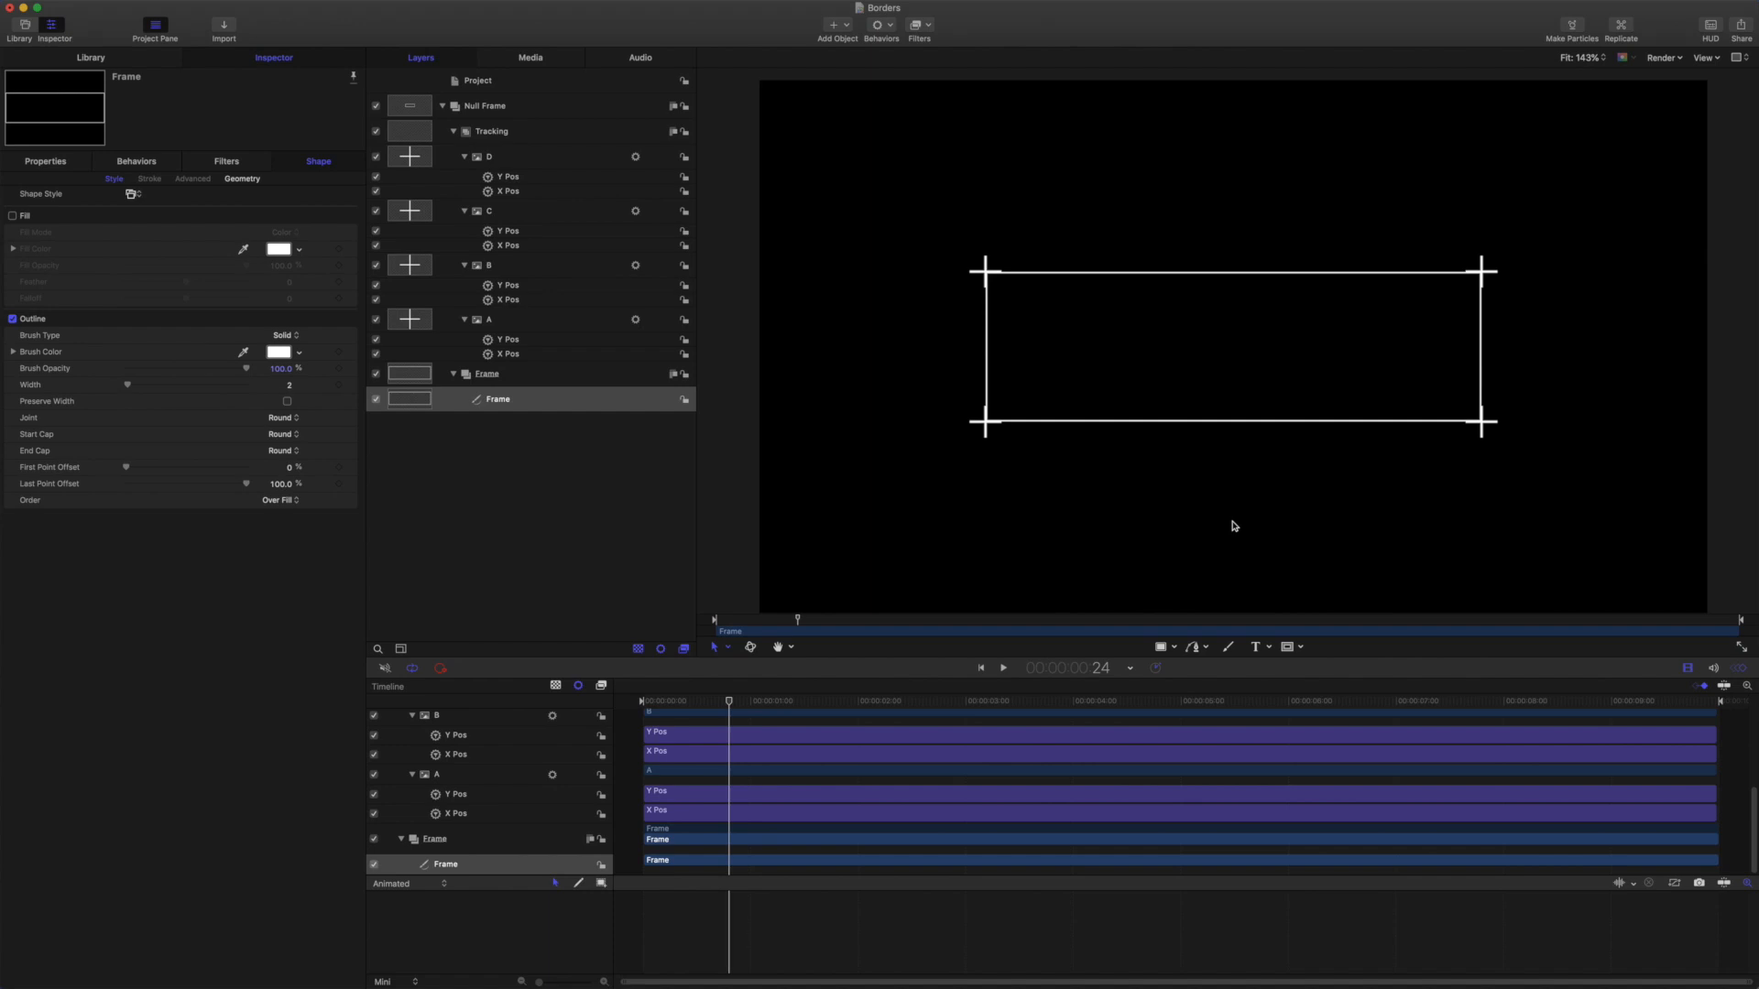
# Step: Hide the Tracking group's crosses and try out the Last Point Offset on the Frame outline
pyautogui.click(243, 180)
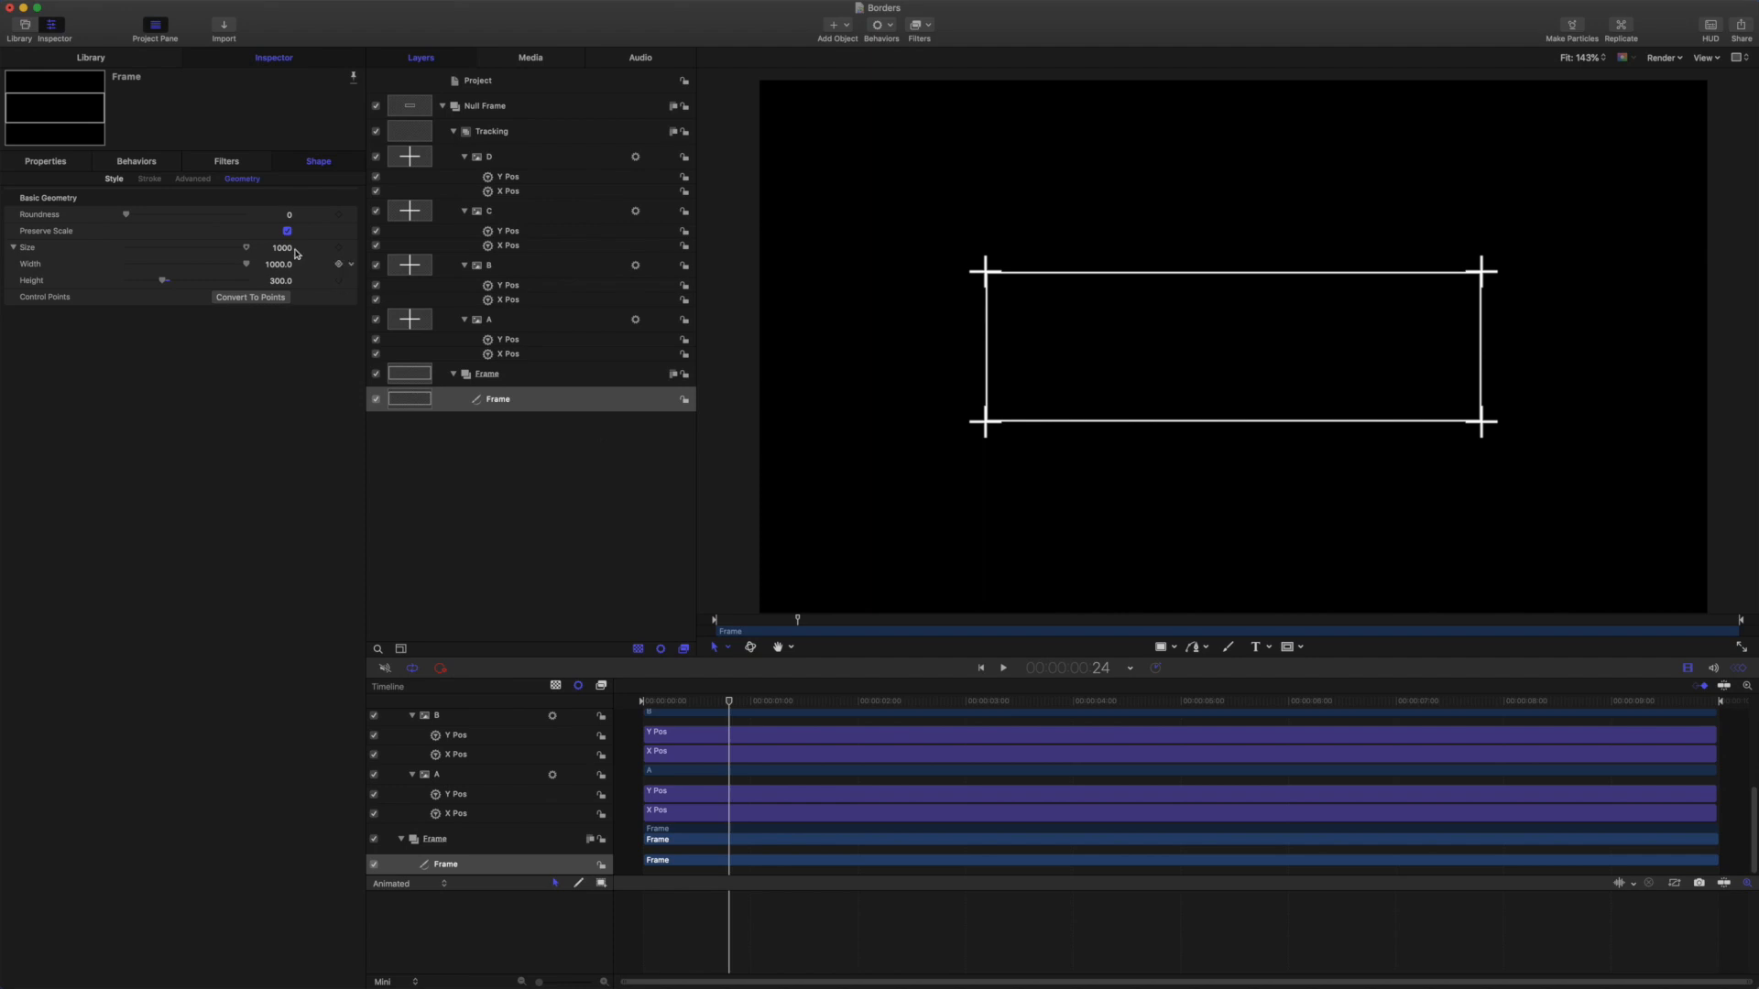
pyautogui.click(111, 181)
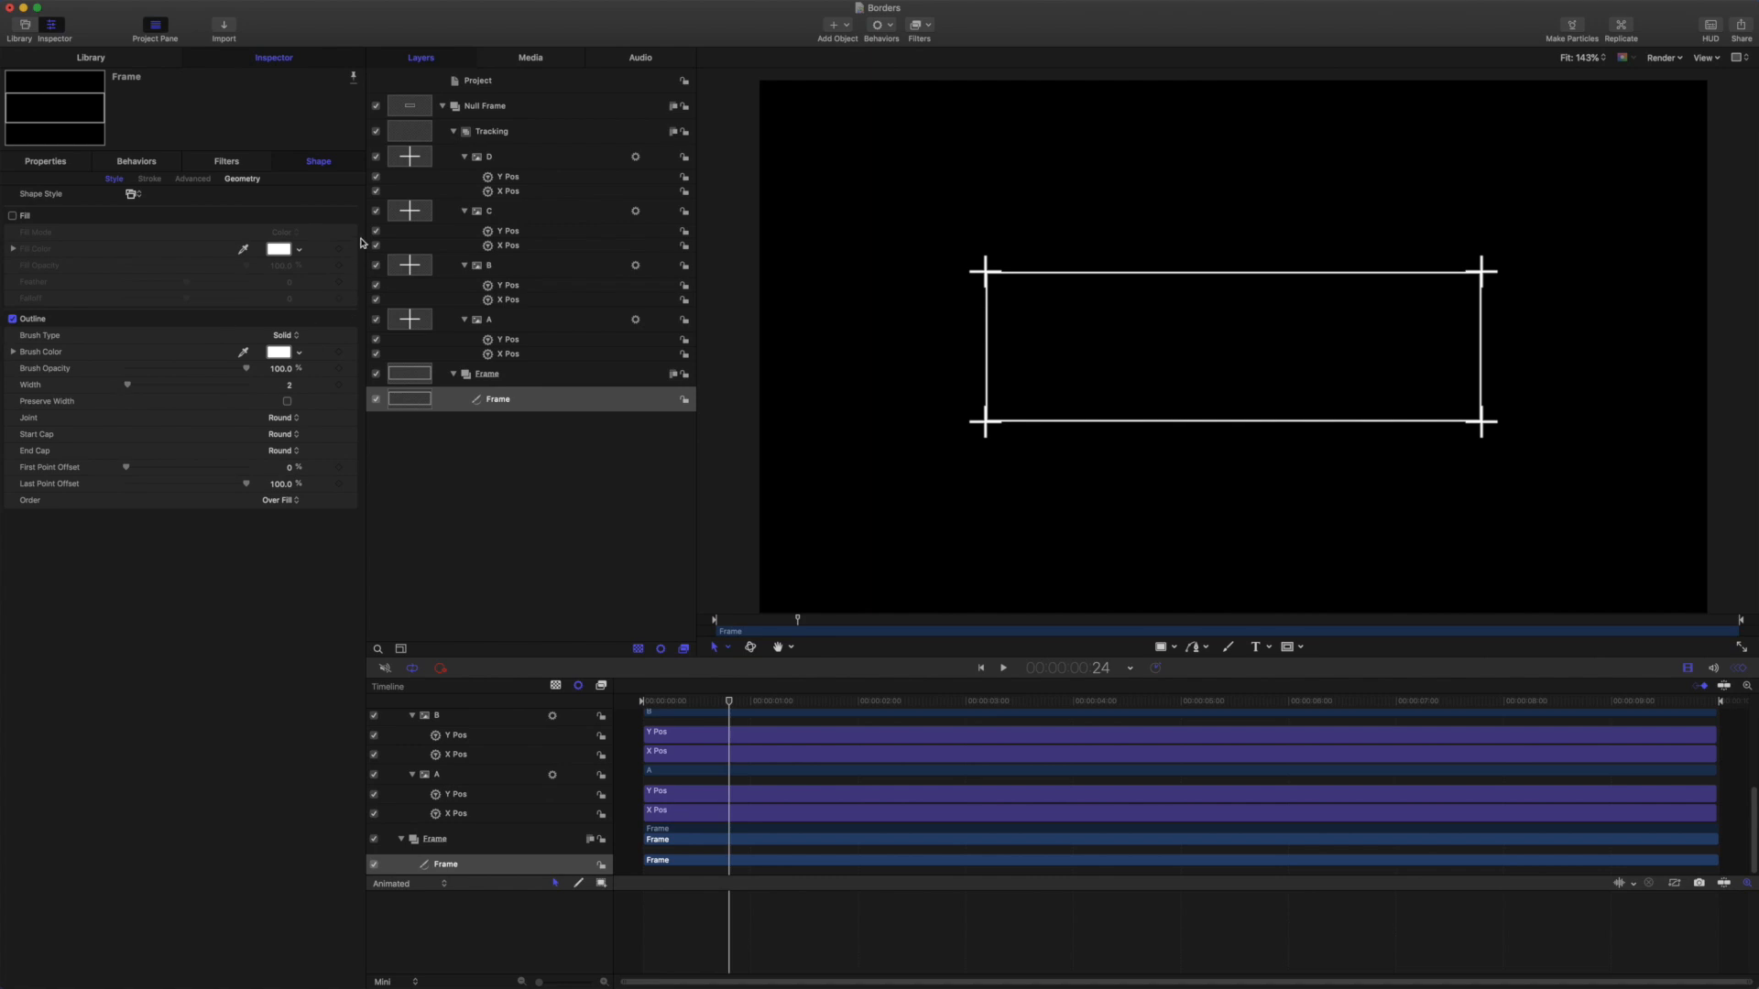
pyautogui.click(376, 132)
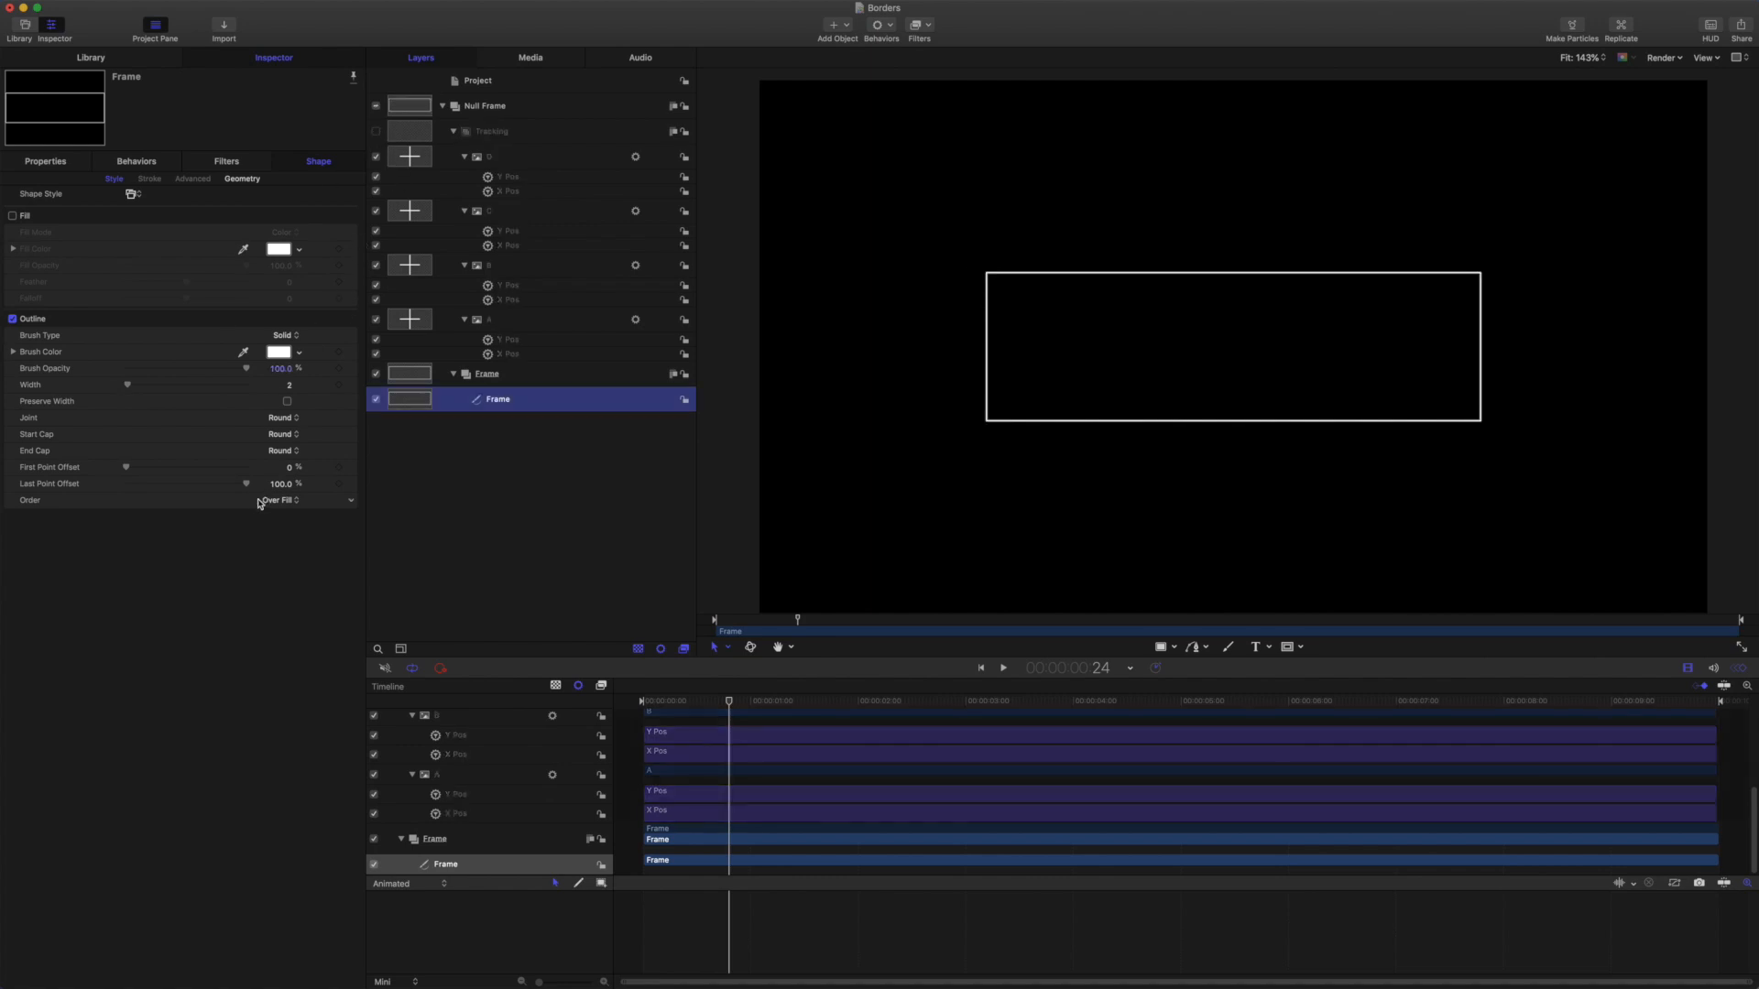
pyautogui.moveTo(246, 484)
pyautogui.mouseDown()
pyautogui.moveTo(53, 469)
pyautogui.moveTo(297, 499)
pyautogui.mouseUp()
# Step: Duplicate the Frame shape into a new top-level group and name that group Border
pyautogui.press('super+d')
pyautogui.moveTo(518, 406); pyautogui.dragTo(510, 115)
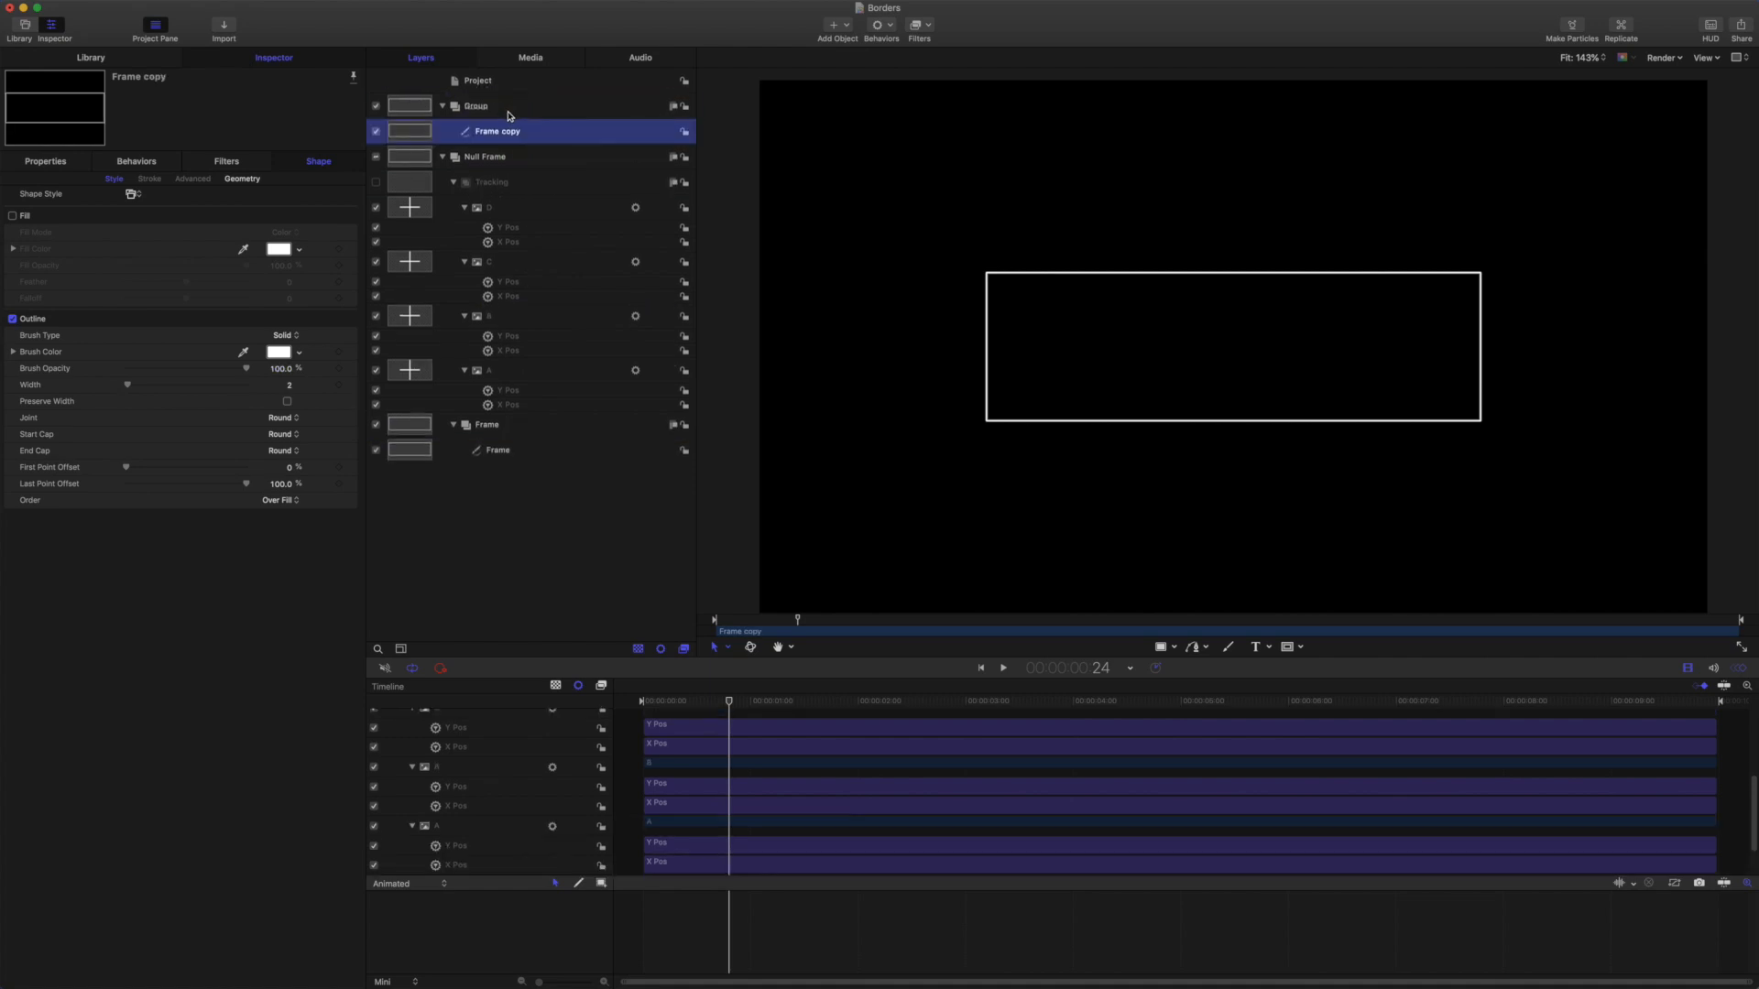
pyautogui.doubleClick(493, 109)
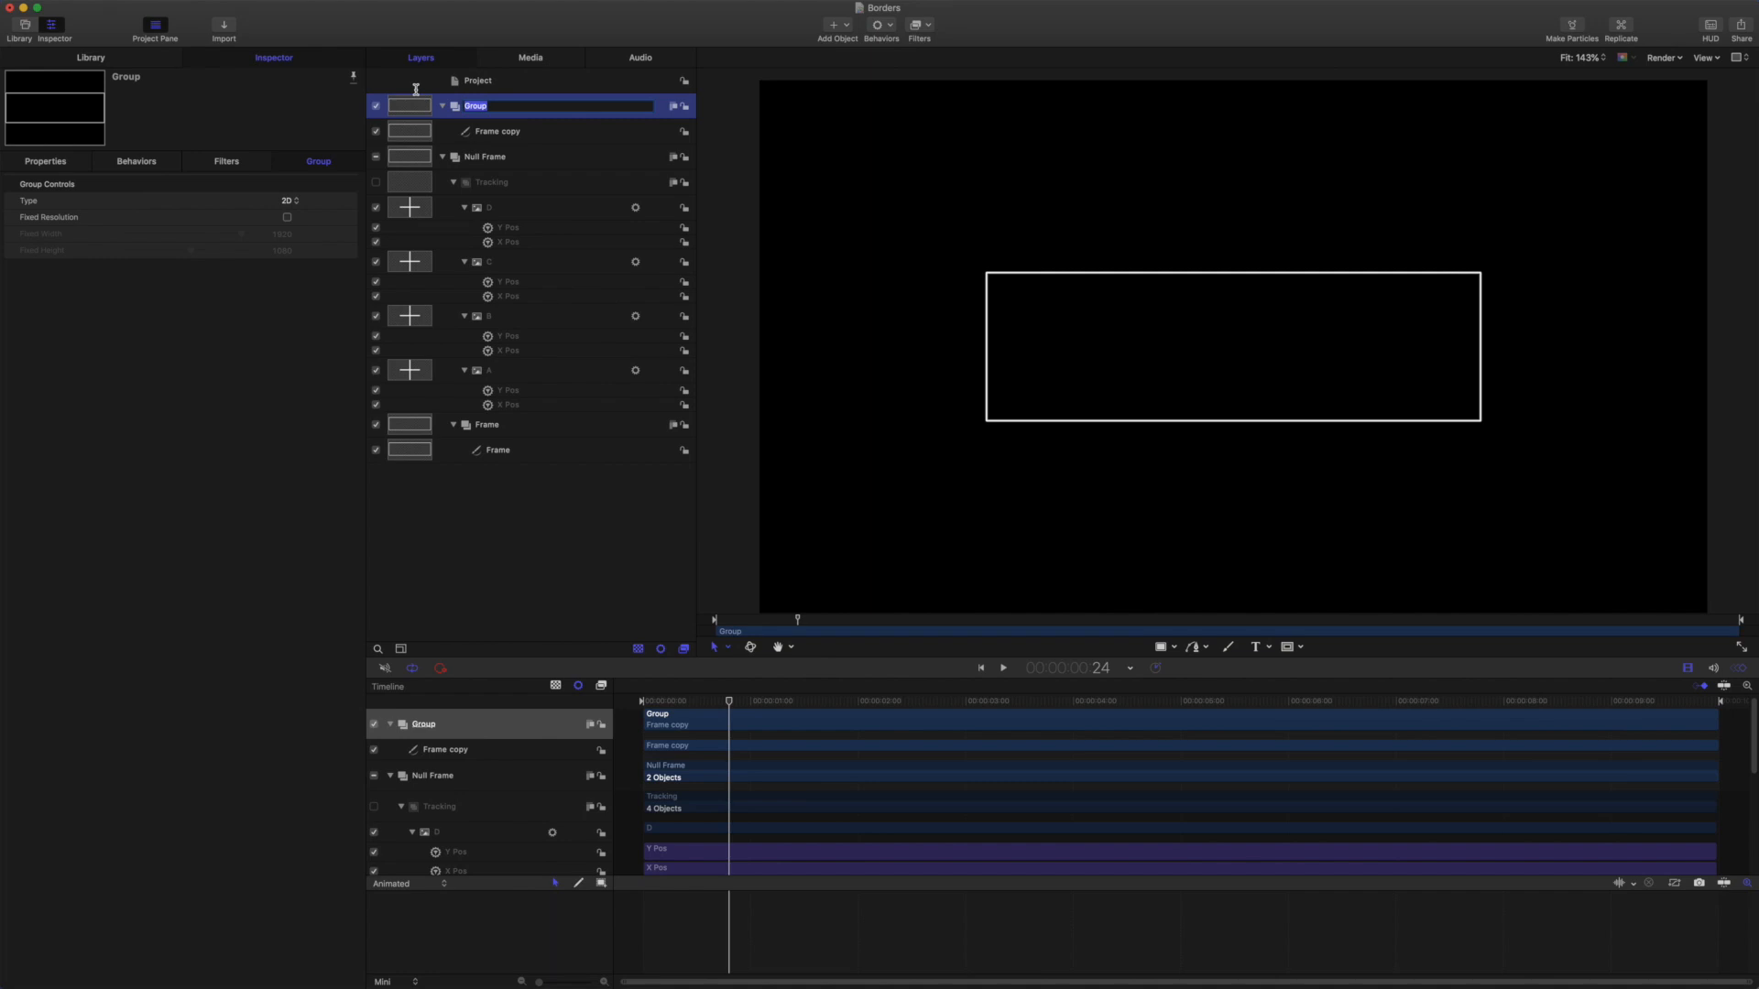
pyautogui.write('Border')
pyautogui.press('Return')
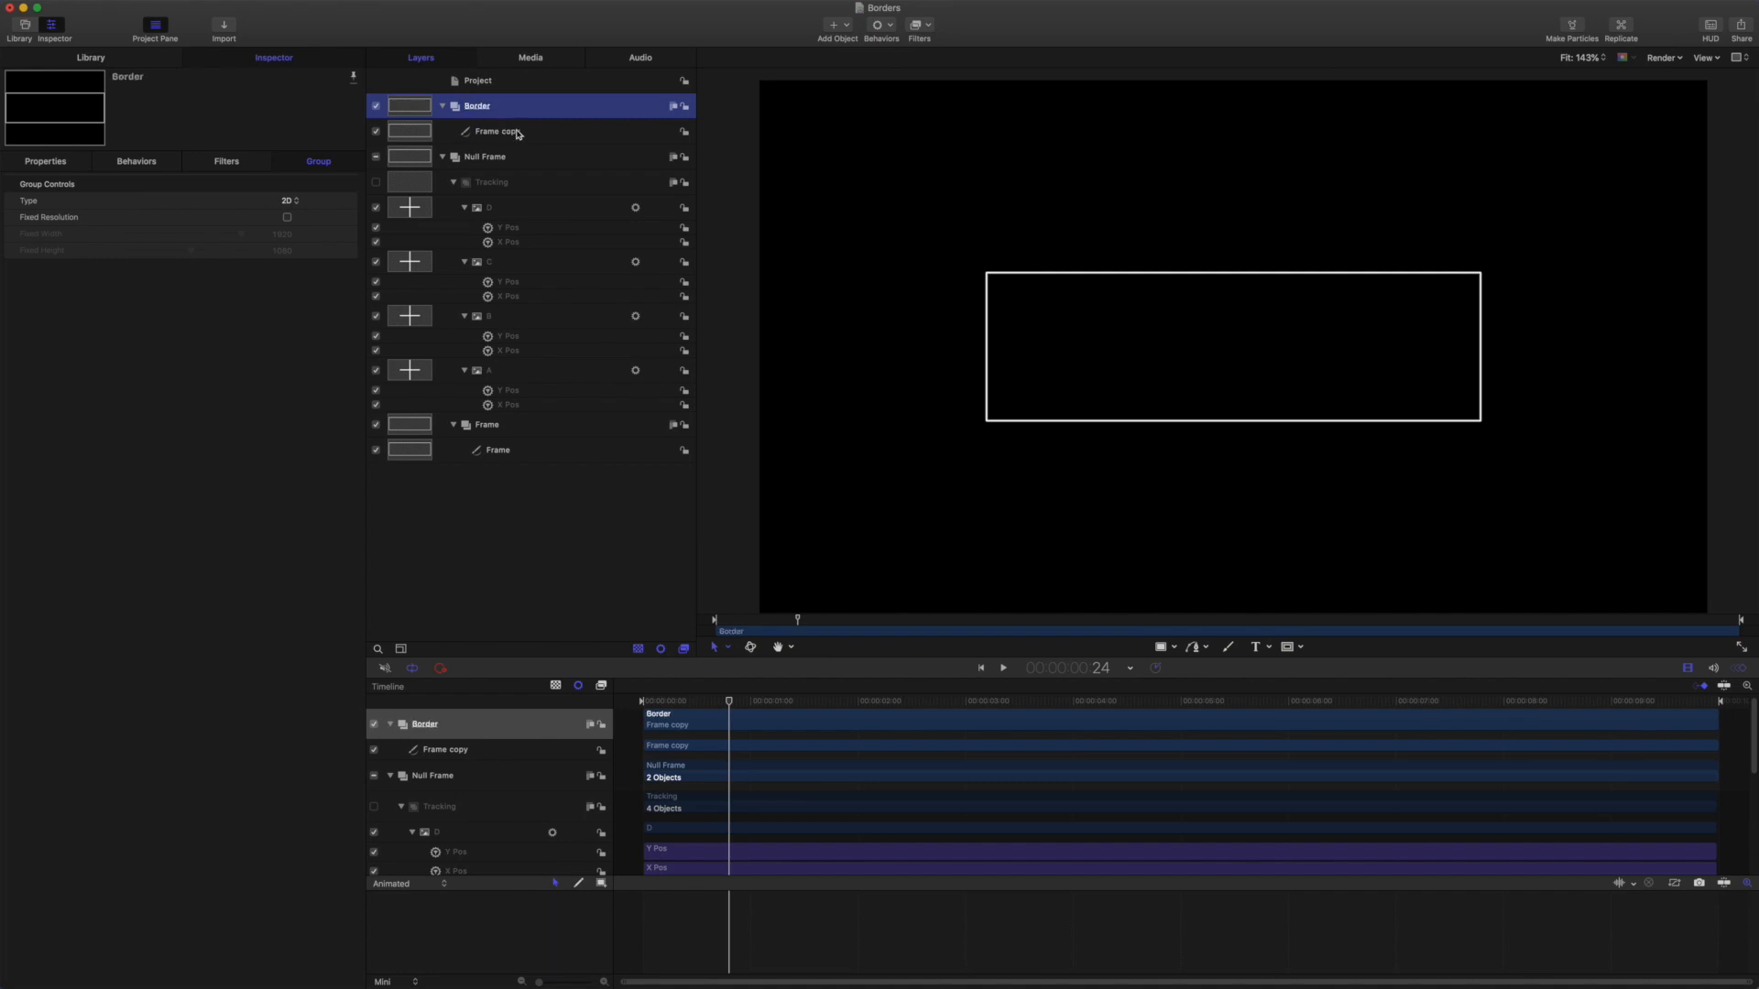
# Step: Rename the duplicated shape to Frame, and hide and collapse the Null Frame group
pyautogui.doubleClick(516, 133)
pyautogui.press('BackSpace')
pyautogui.press('BackSpace')
pyautogui.press('Return')
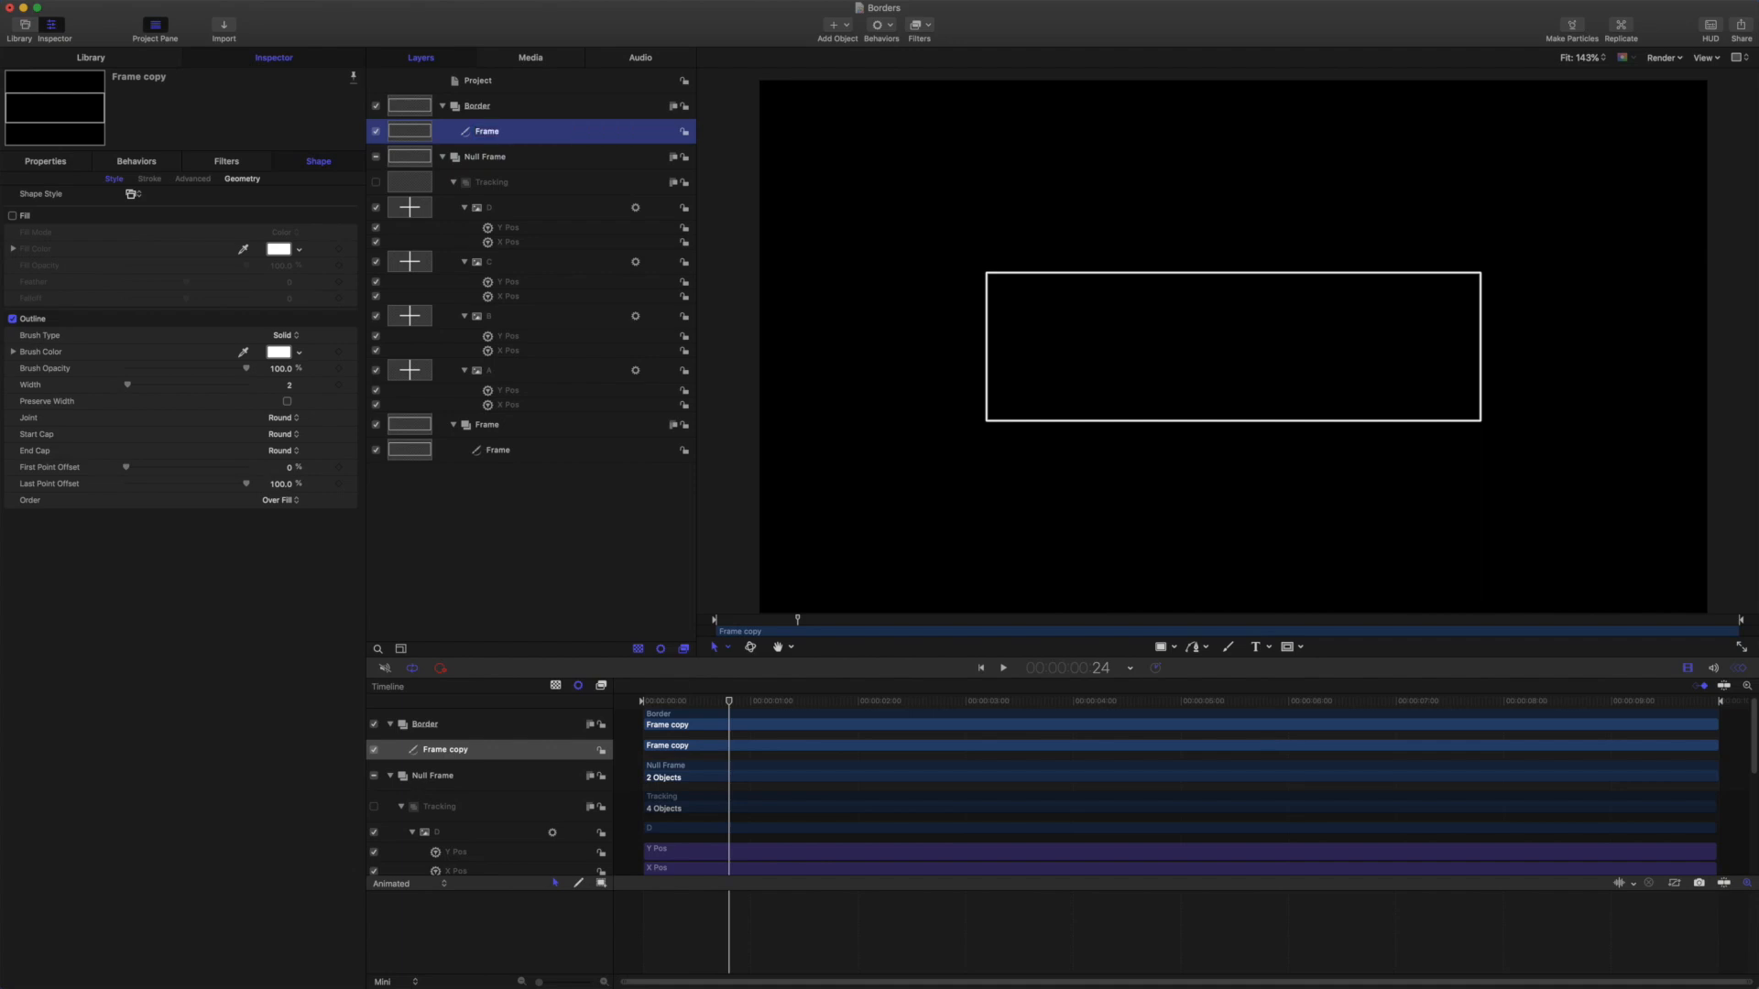
pyautogui.click(376, 156)
pyautogui.click(442, 157)
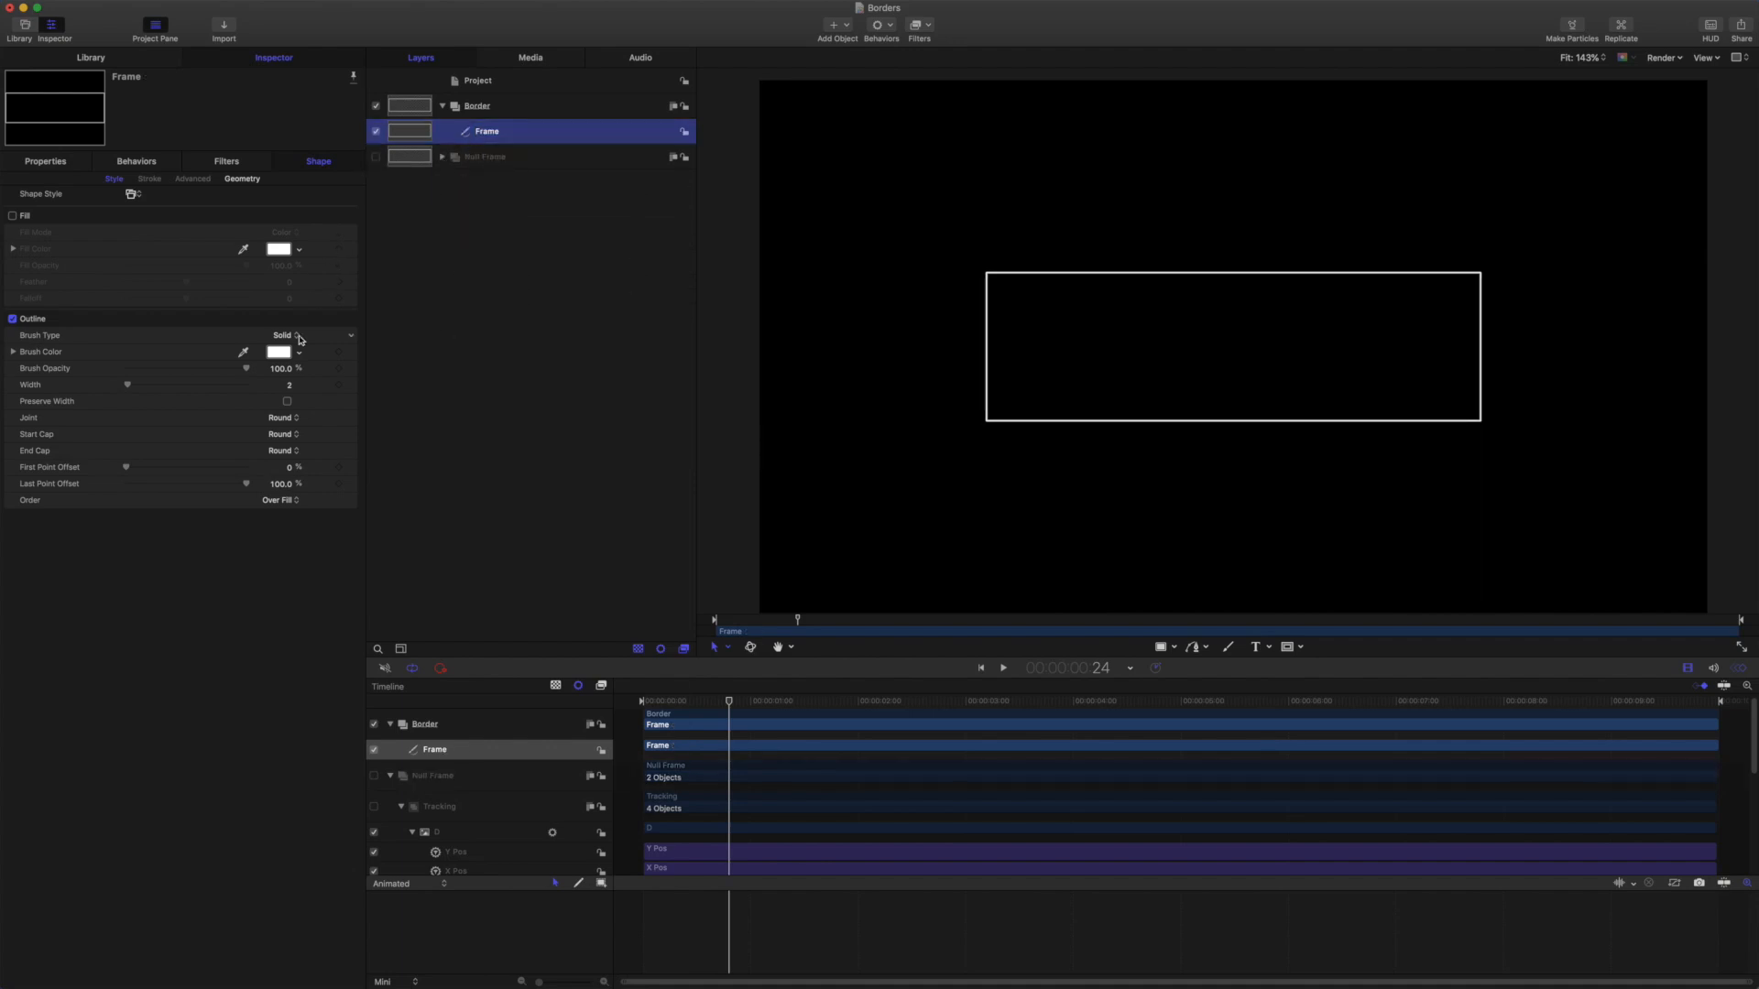
# Step: Set the outline width of the Border group's Frame shape to 10
pyautogui.click(289, 385)
pyautogui.write('10')
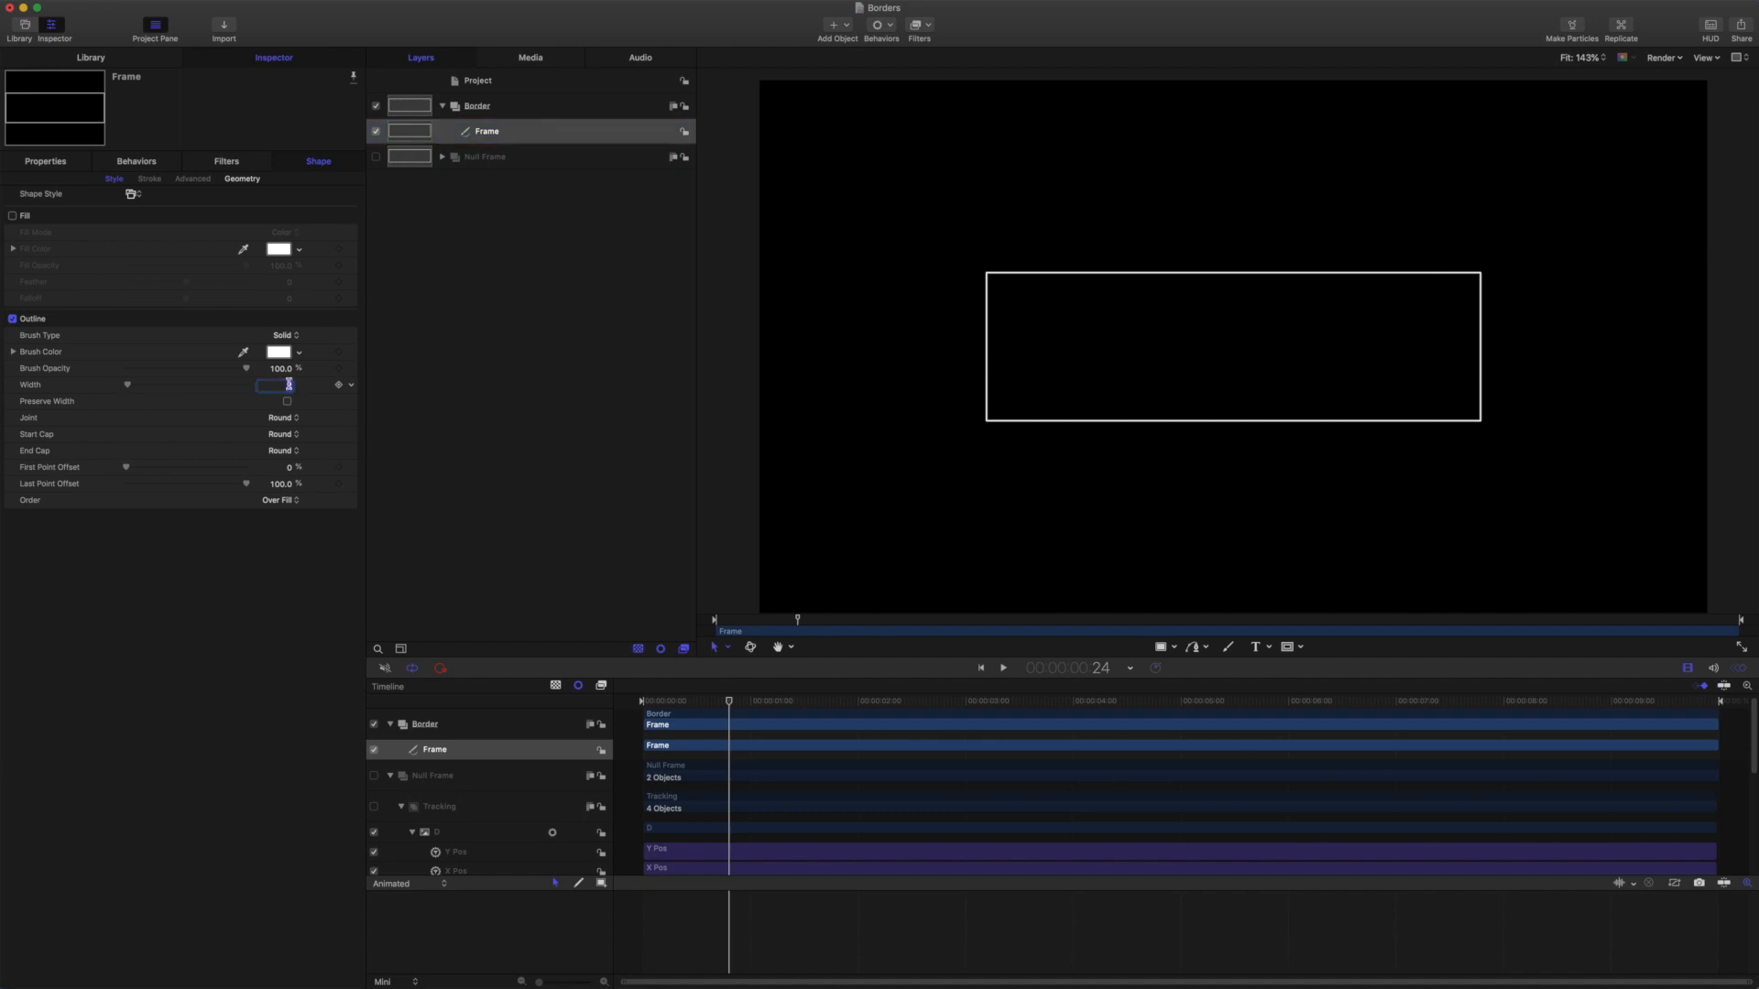
pyautogui.press('Return')
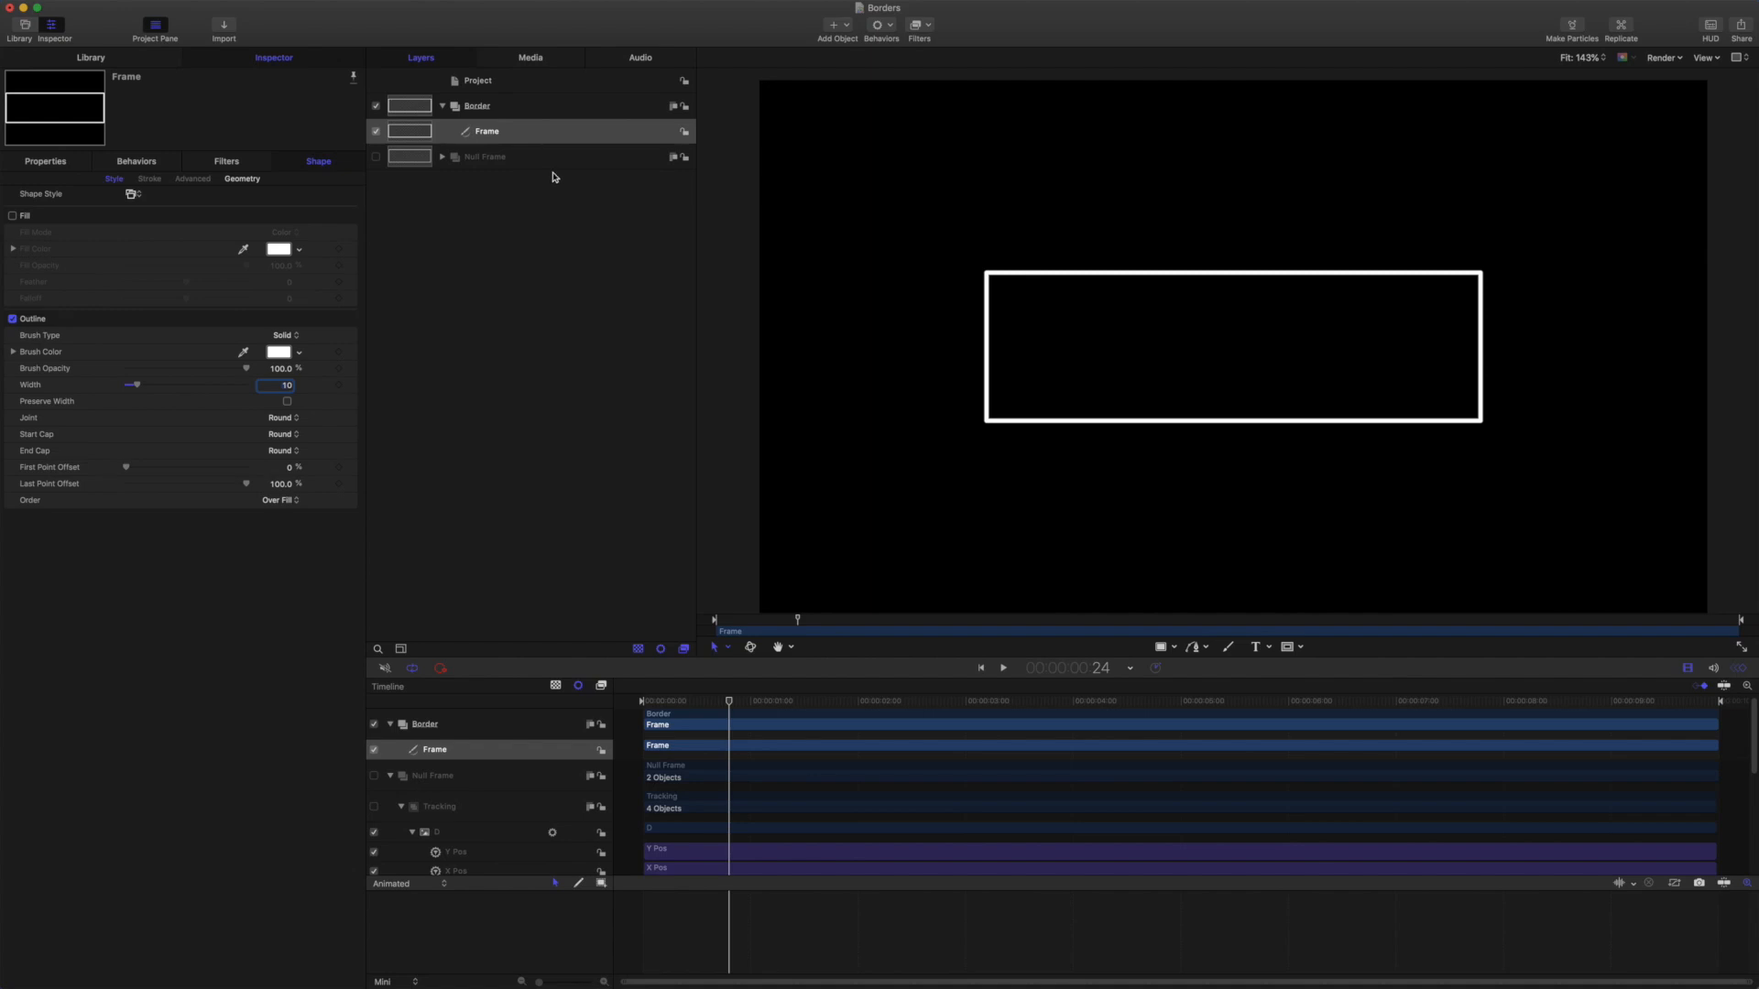
# Step: Convert the Frame shape to control points and add a point at the middle of its bottom edge
pyautogui.click(251, 180)
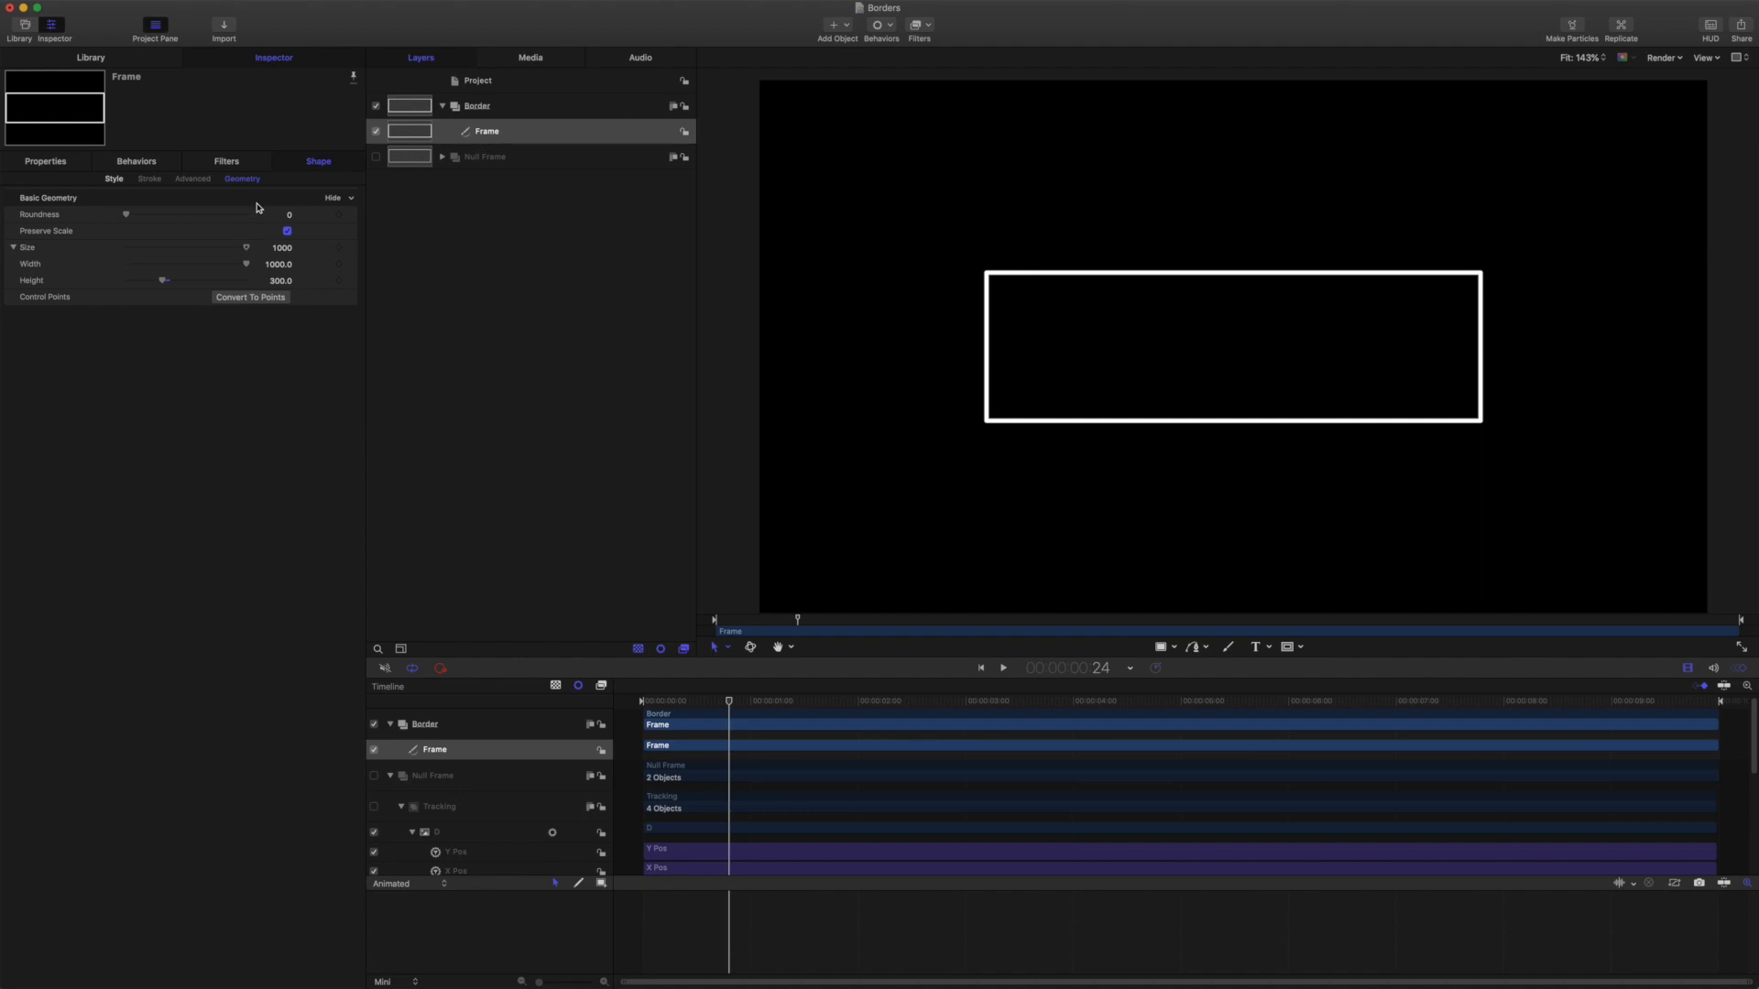
pyautogui.click(265, 299)
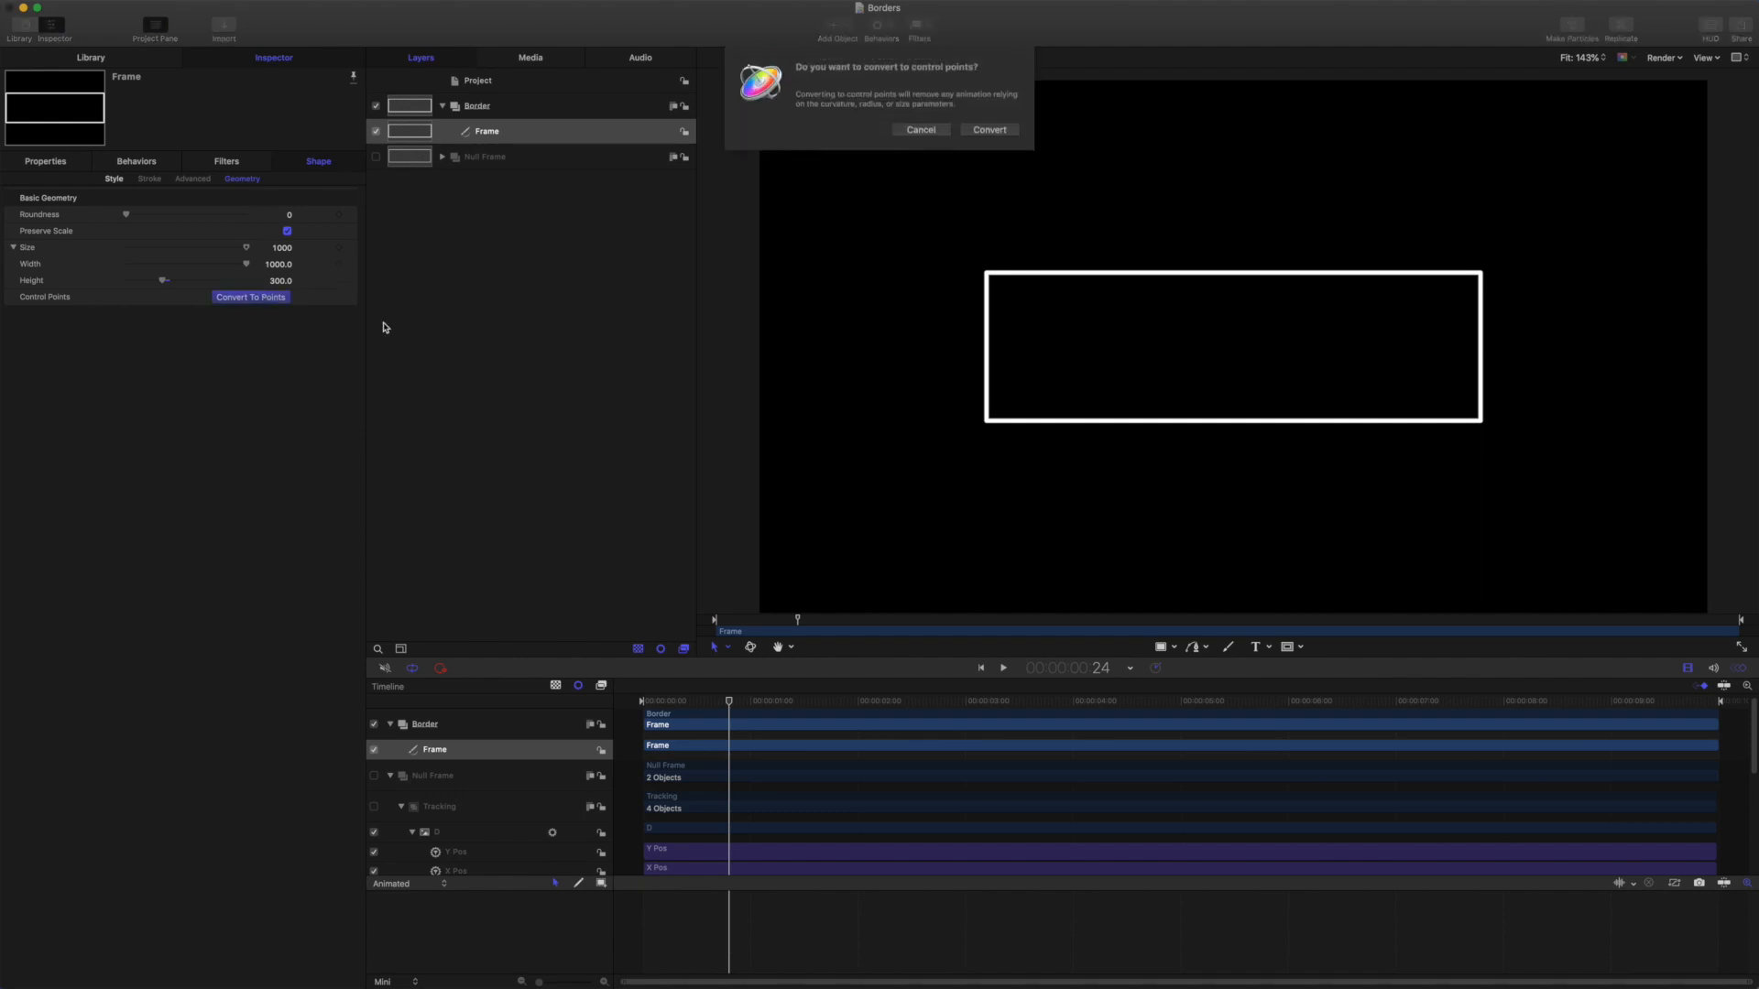
pyautogui.click(995, 130)
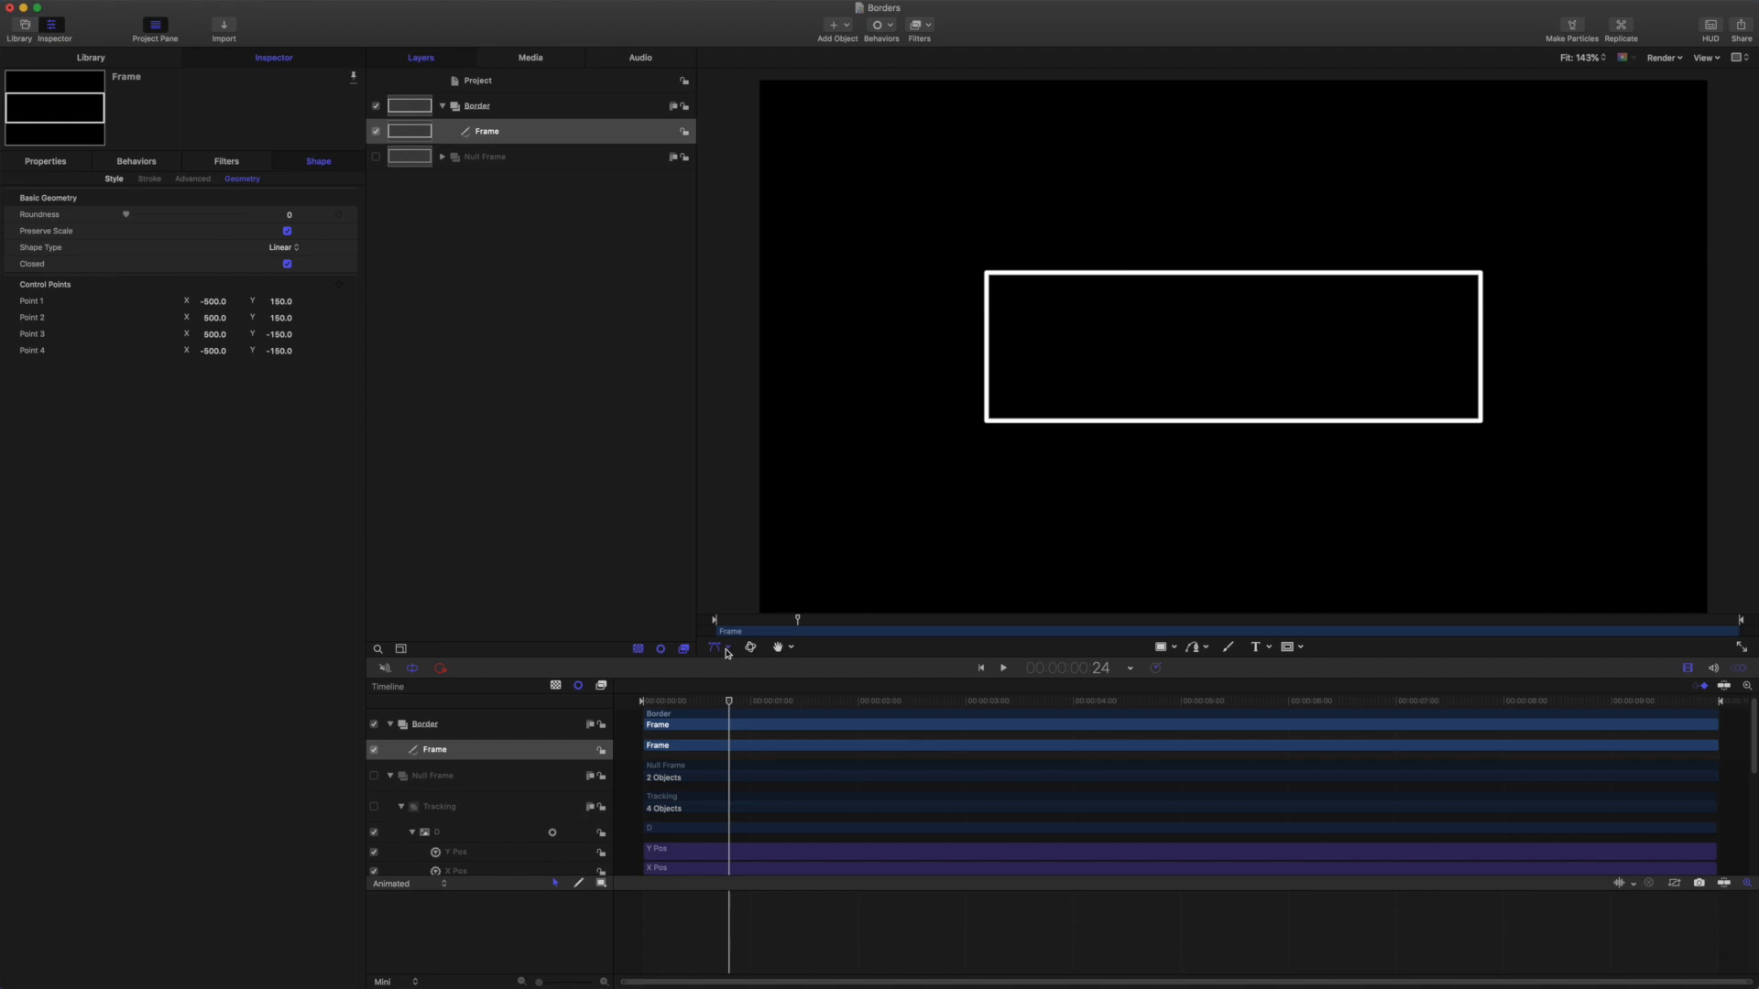
pyautogui.press('Tab')
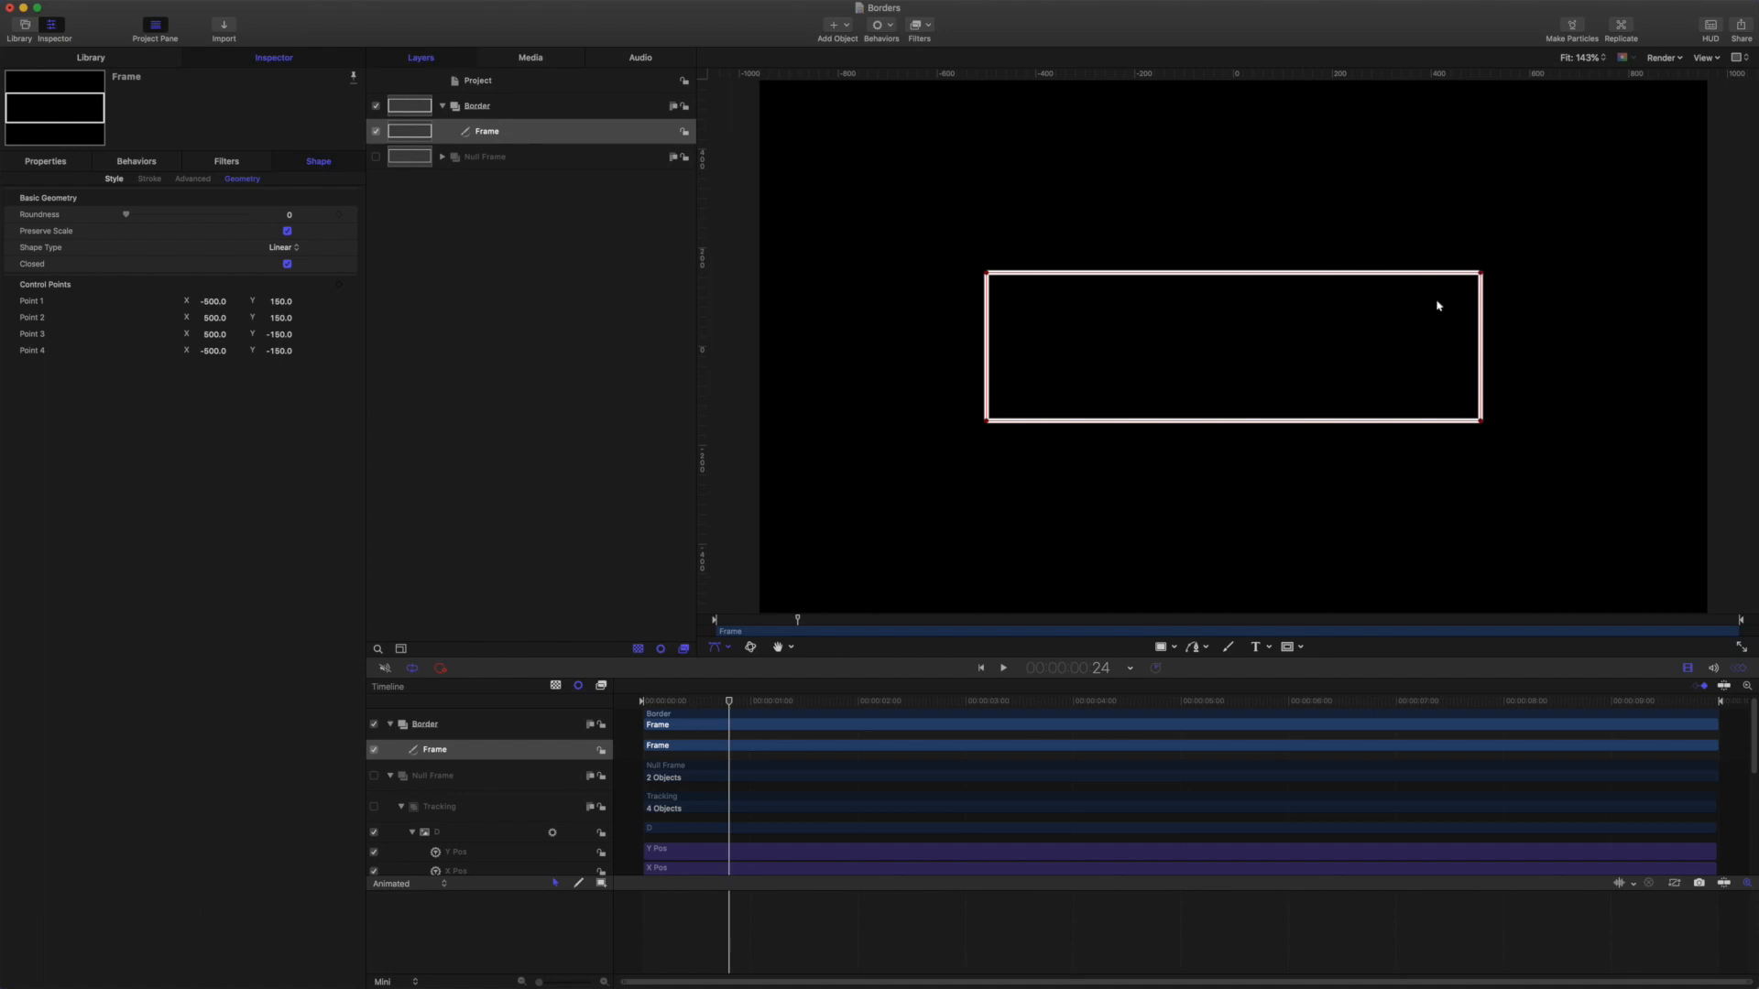
pyautogui.keyDown('alt'); pyautogui.click(1231, 422); pyautogui.keyUp('alt')
# Step: At the project's first frame, set the outline's First Point Offset and Last Point Offset both to 50%
pyautogui.click(115, 179)
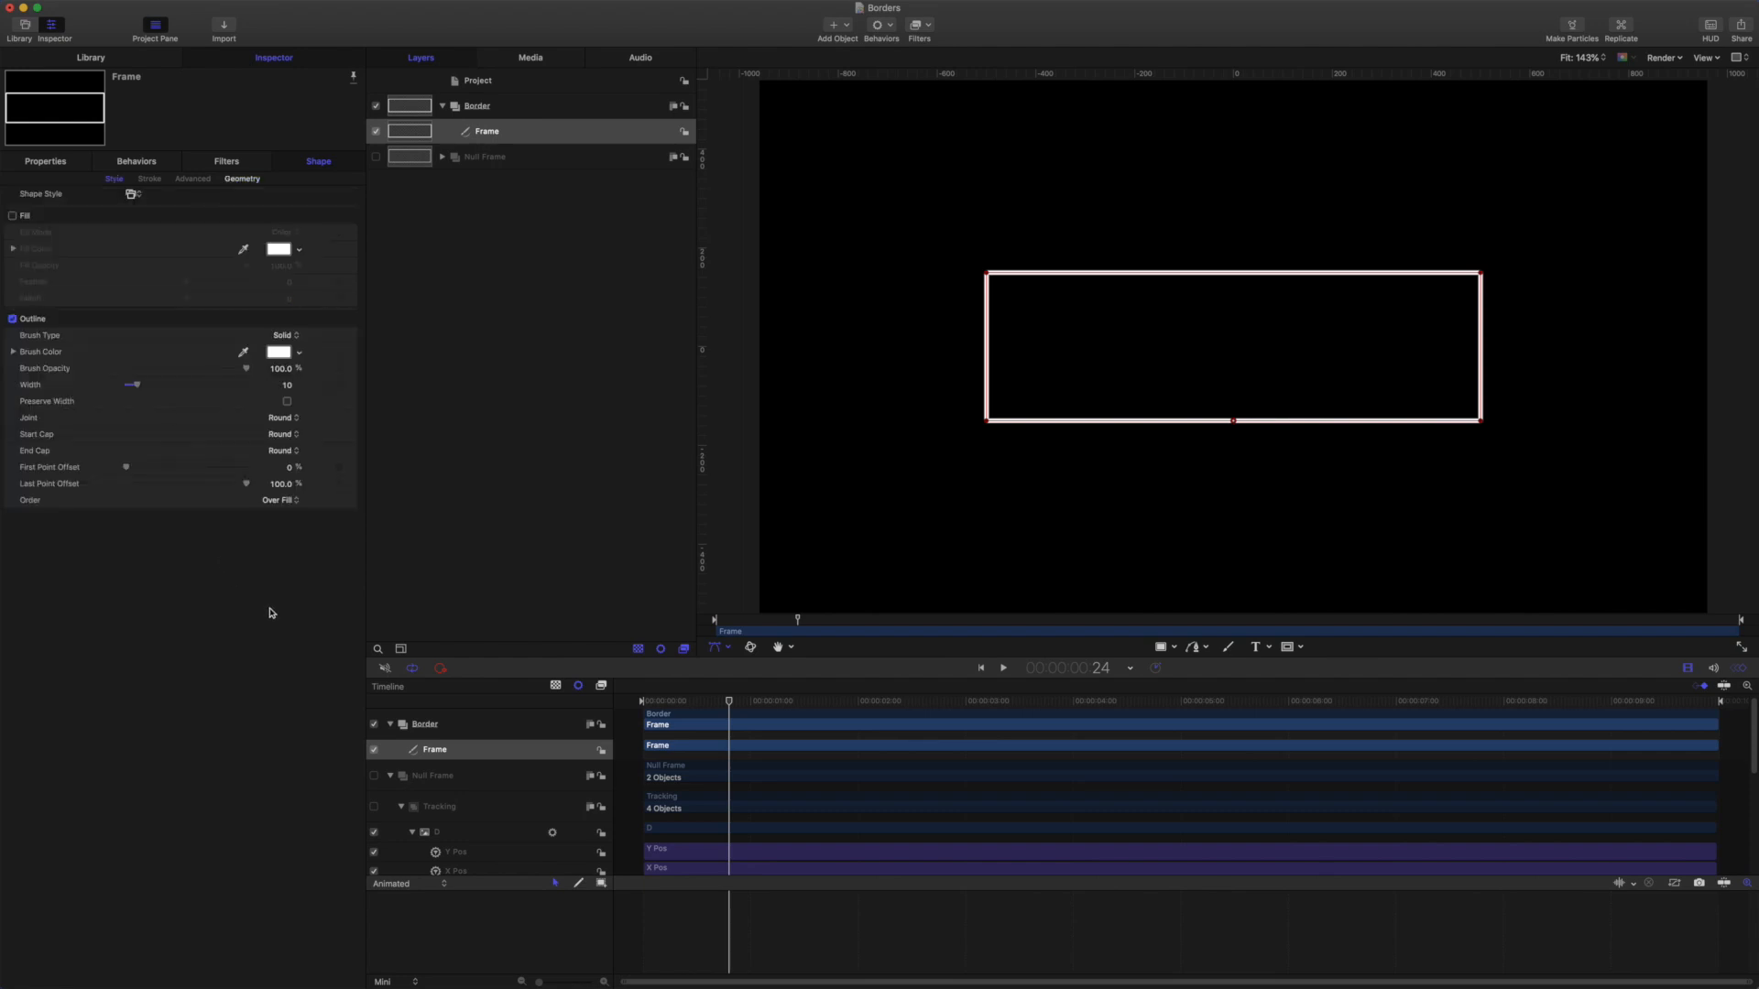
pyautogui.moveTo(730, 702); pyautogui.dragTo(642, 702)
pyautogui.click(290, 468)
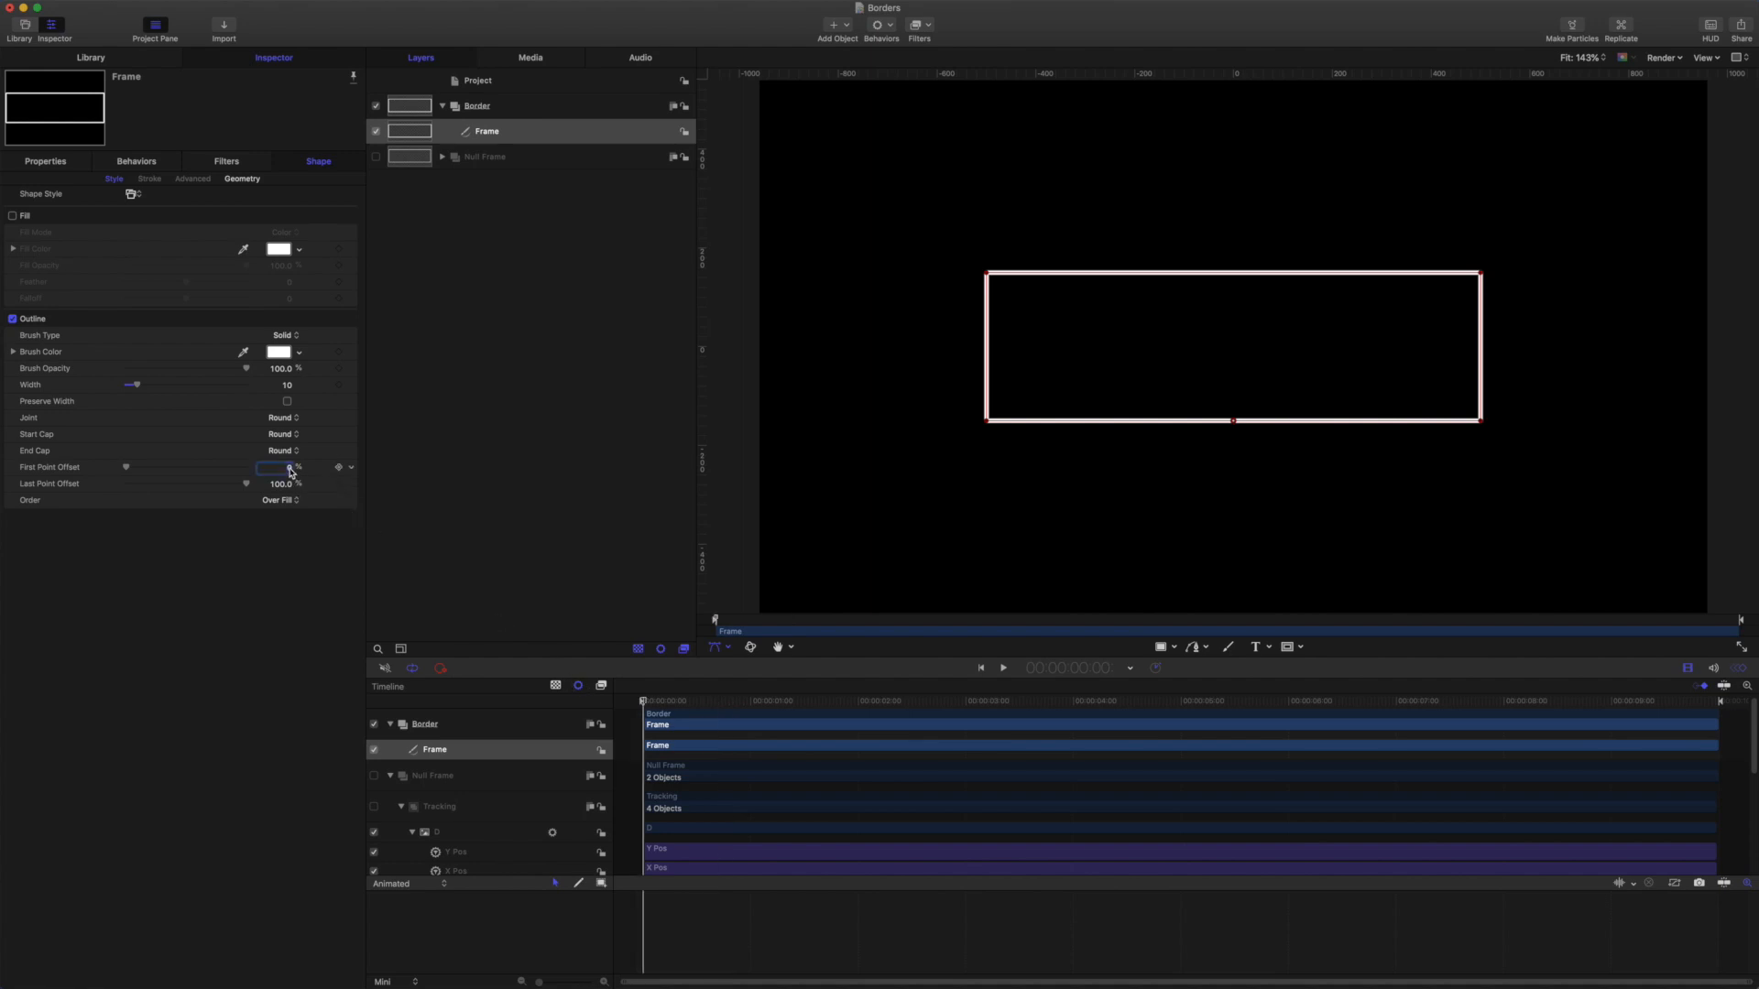
pyautogui.press('Return')
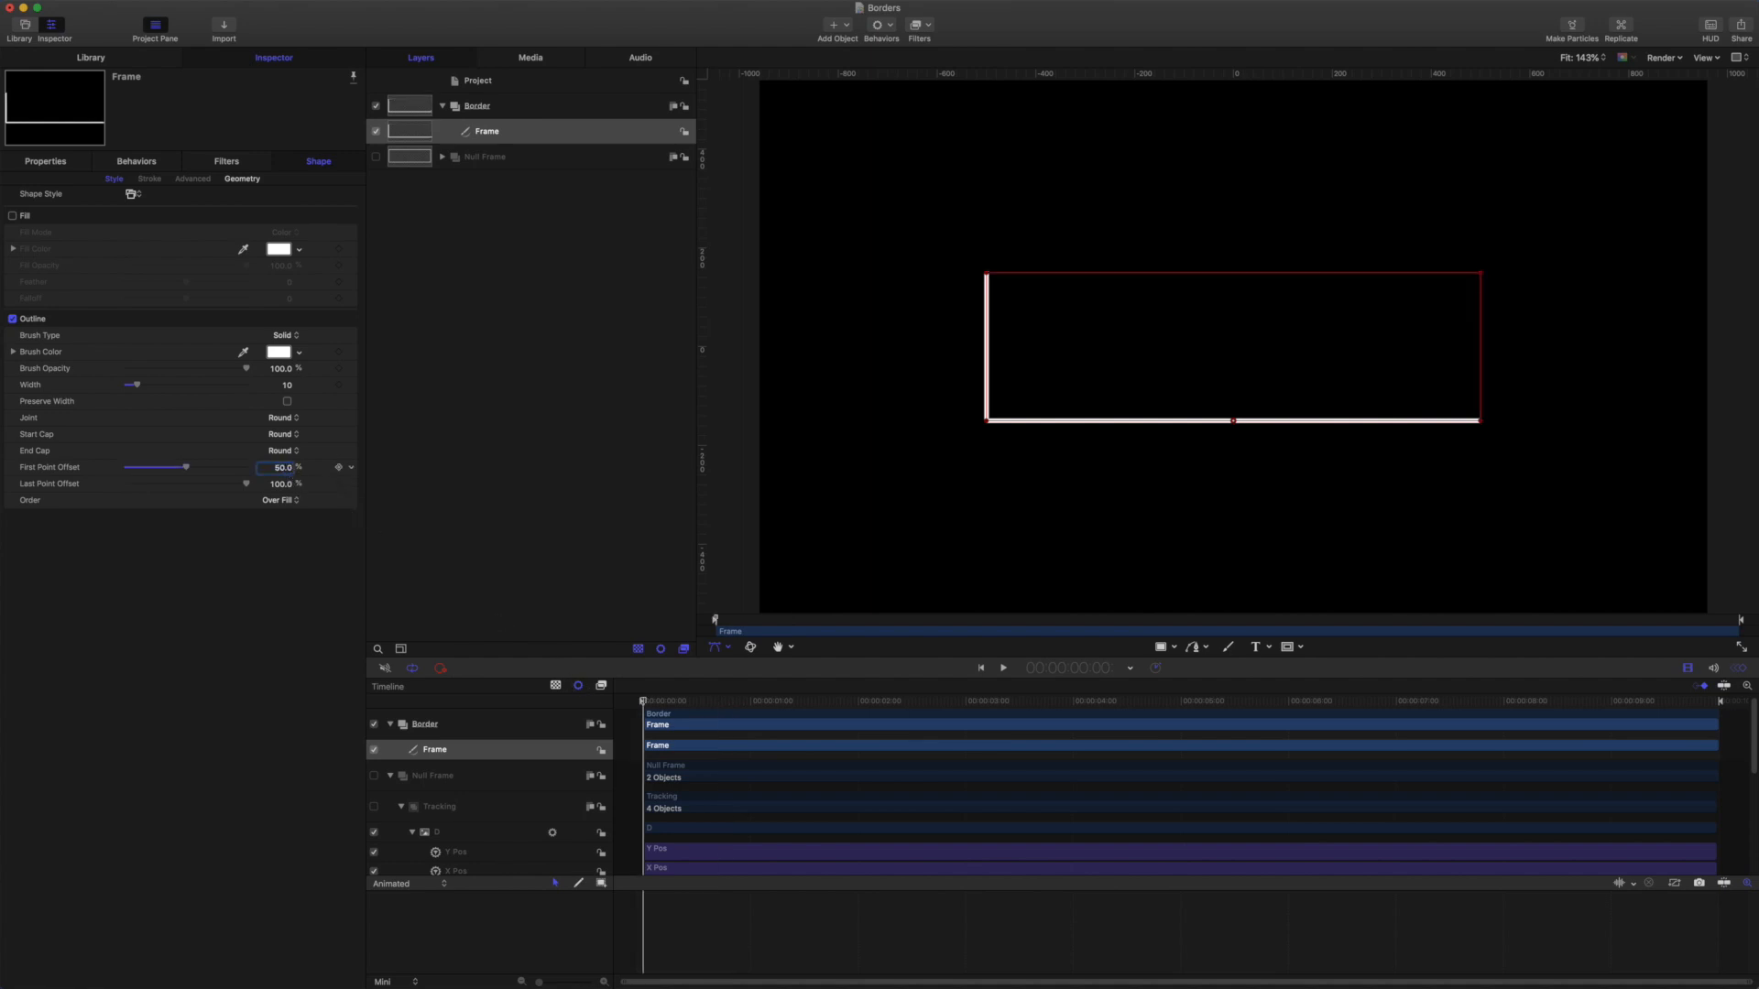
pyautogui.click(284, 485)
pyautogui.write('50')
pyautogui.press('Return')
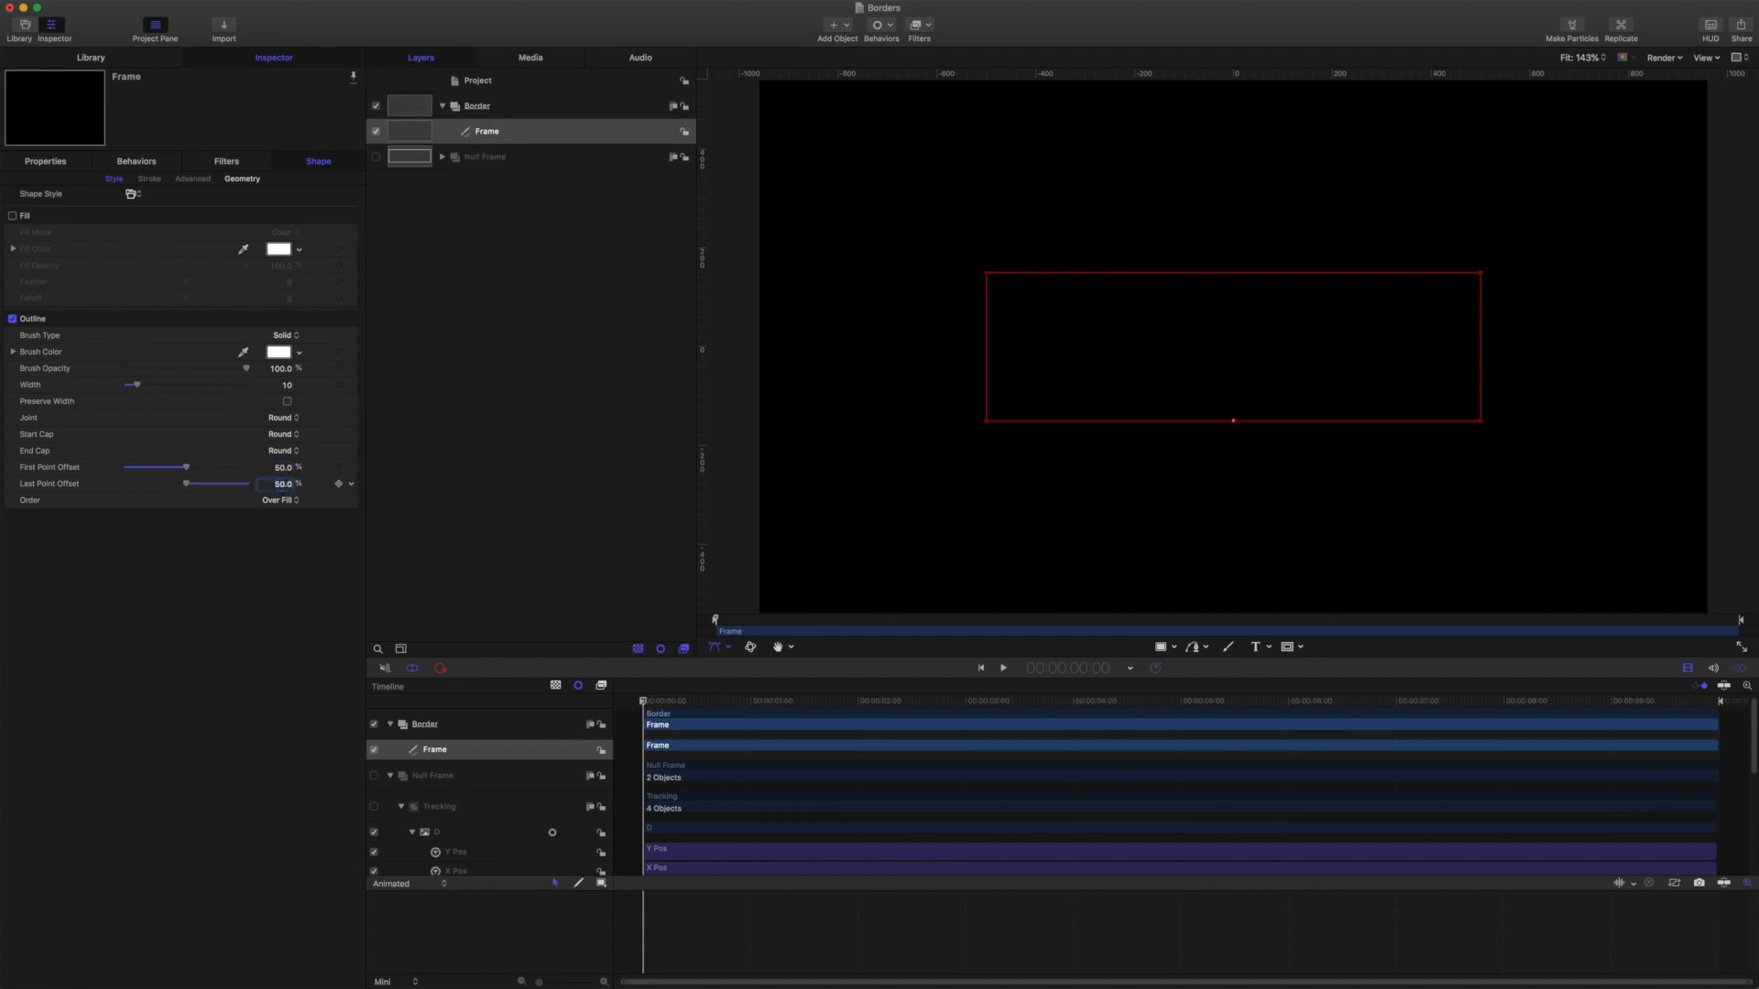
# Step: Keyframe the First and Last Point Offsets at the first frame and again at 1:15
pyautogui.click(338, 468)
pyautogui.moveTo(644, 703); pyautogui.dragTo(805, 704)
pyautogui.click(811, 704)
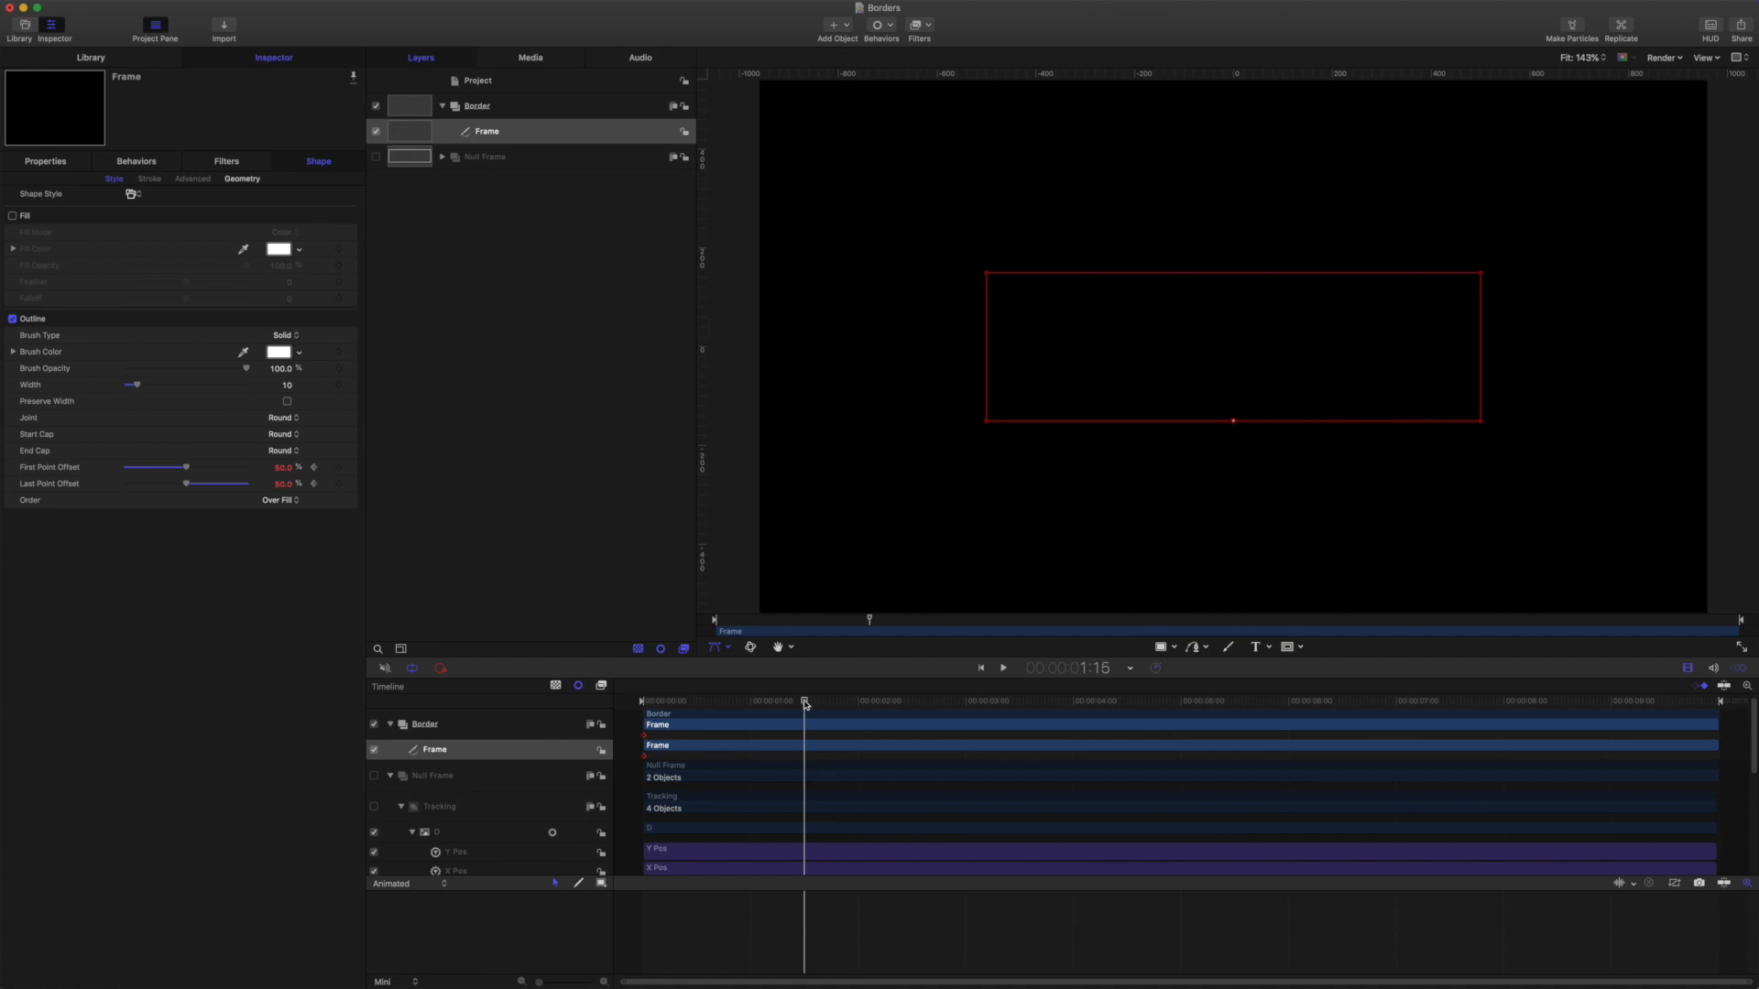
pyautogui.click(338, 468)
pyautogui.click(338, 483)
# Step: At 1:15, set the First Point Offset to 0% and the Last Point Offset to 100%
pyautogui.click(285, 468)
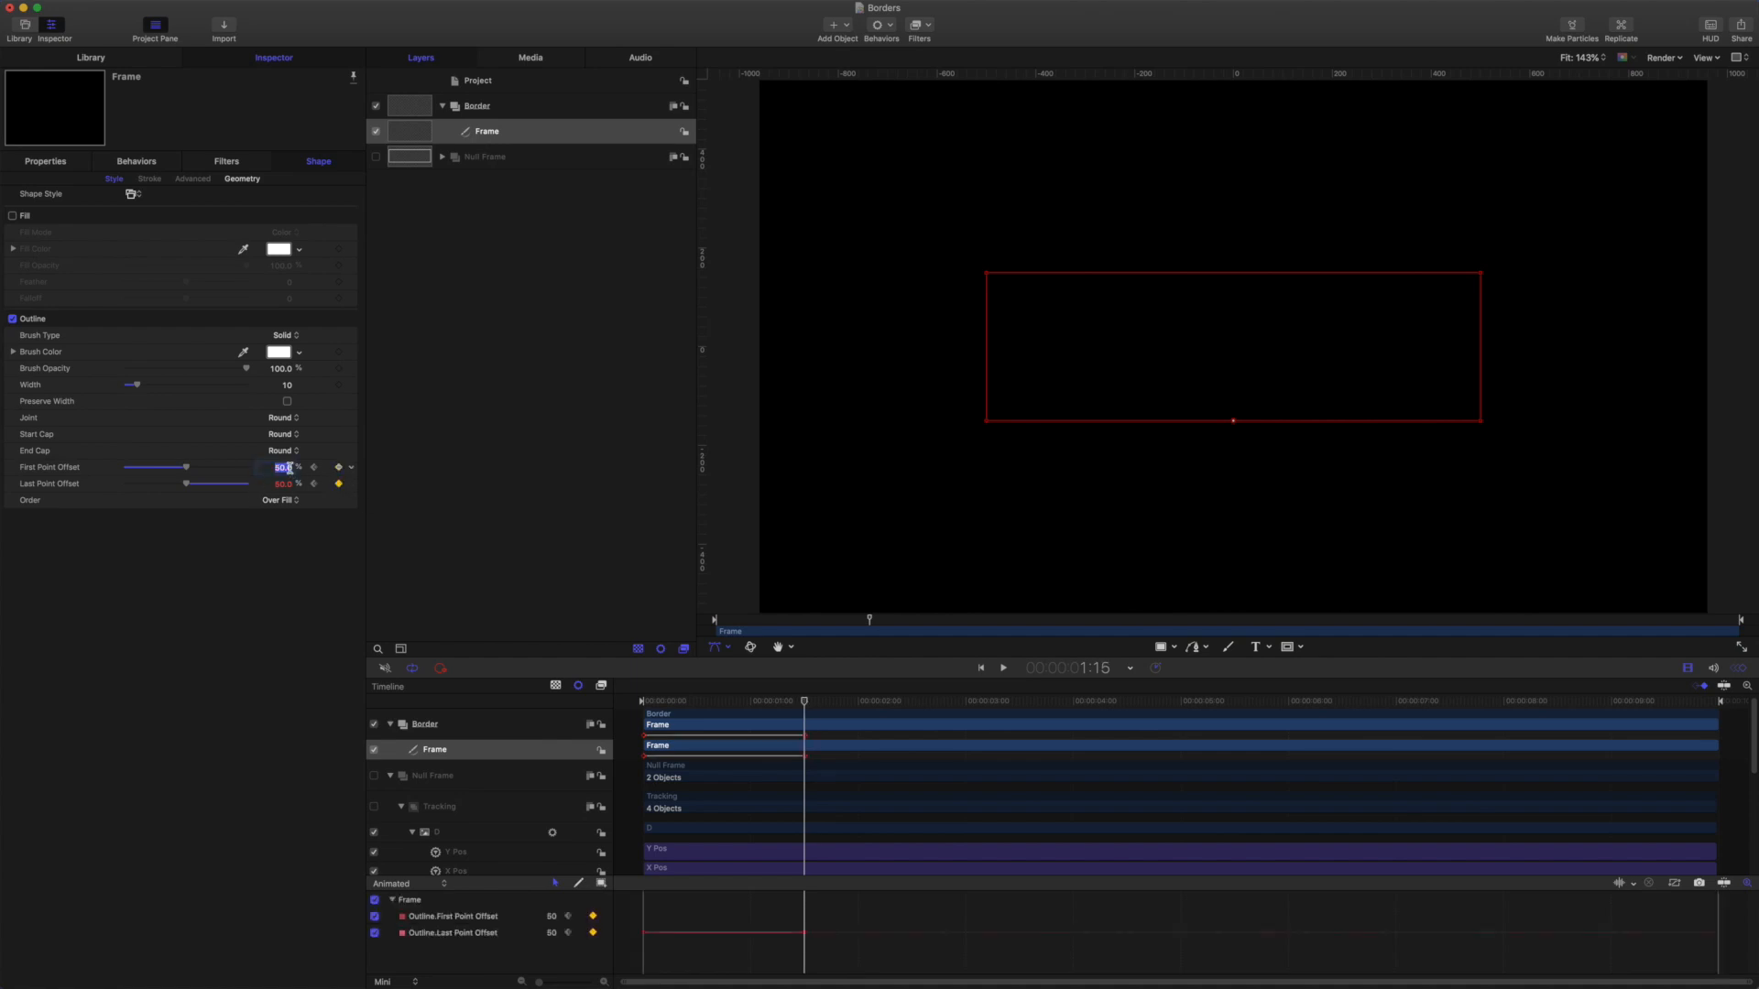
pyautogui.write('0')
pyautogui.press('Return')
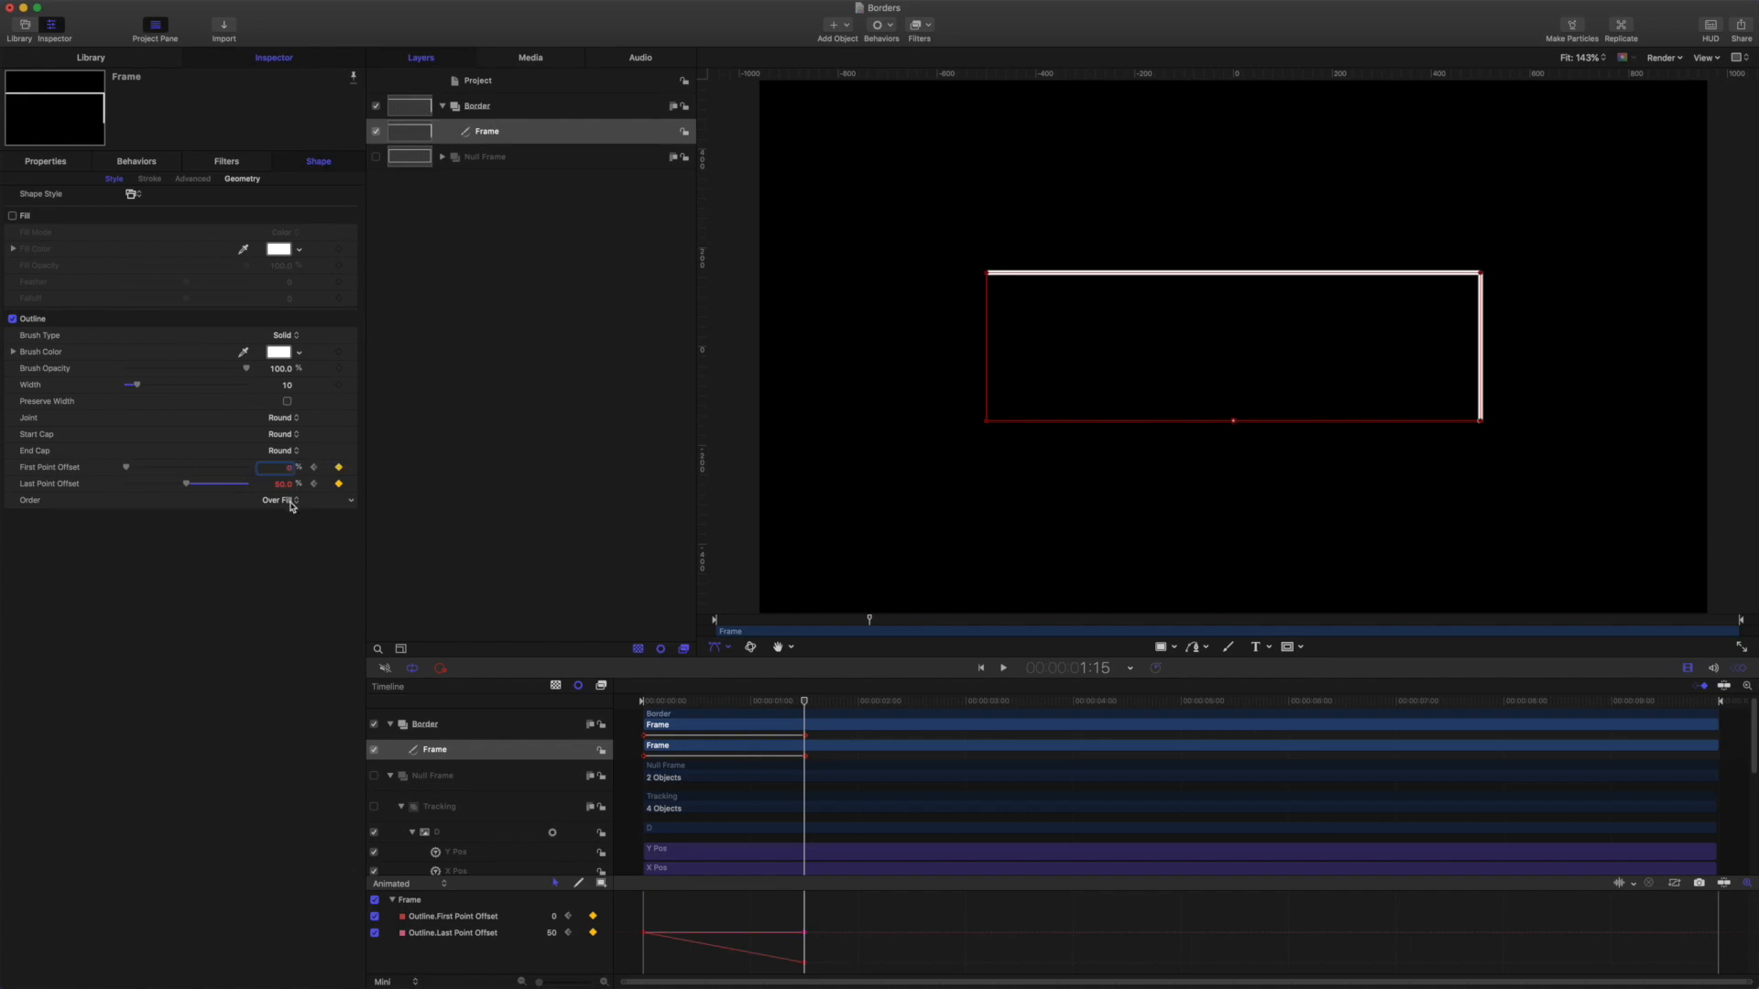
pyautogui.click(286, 485)
pyautogui.press('Return')
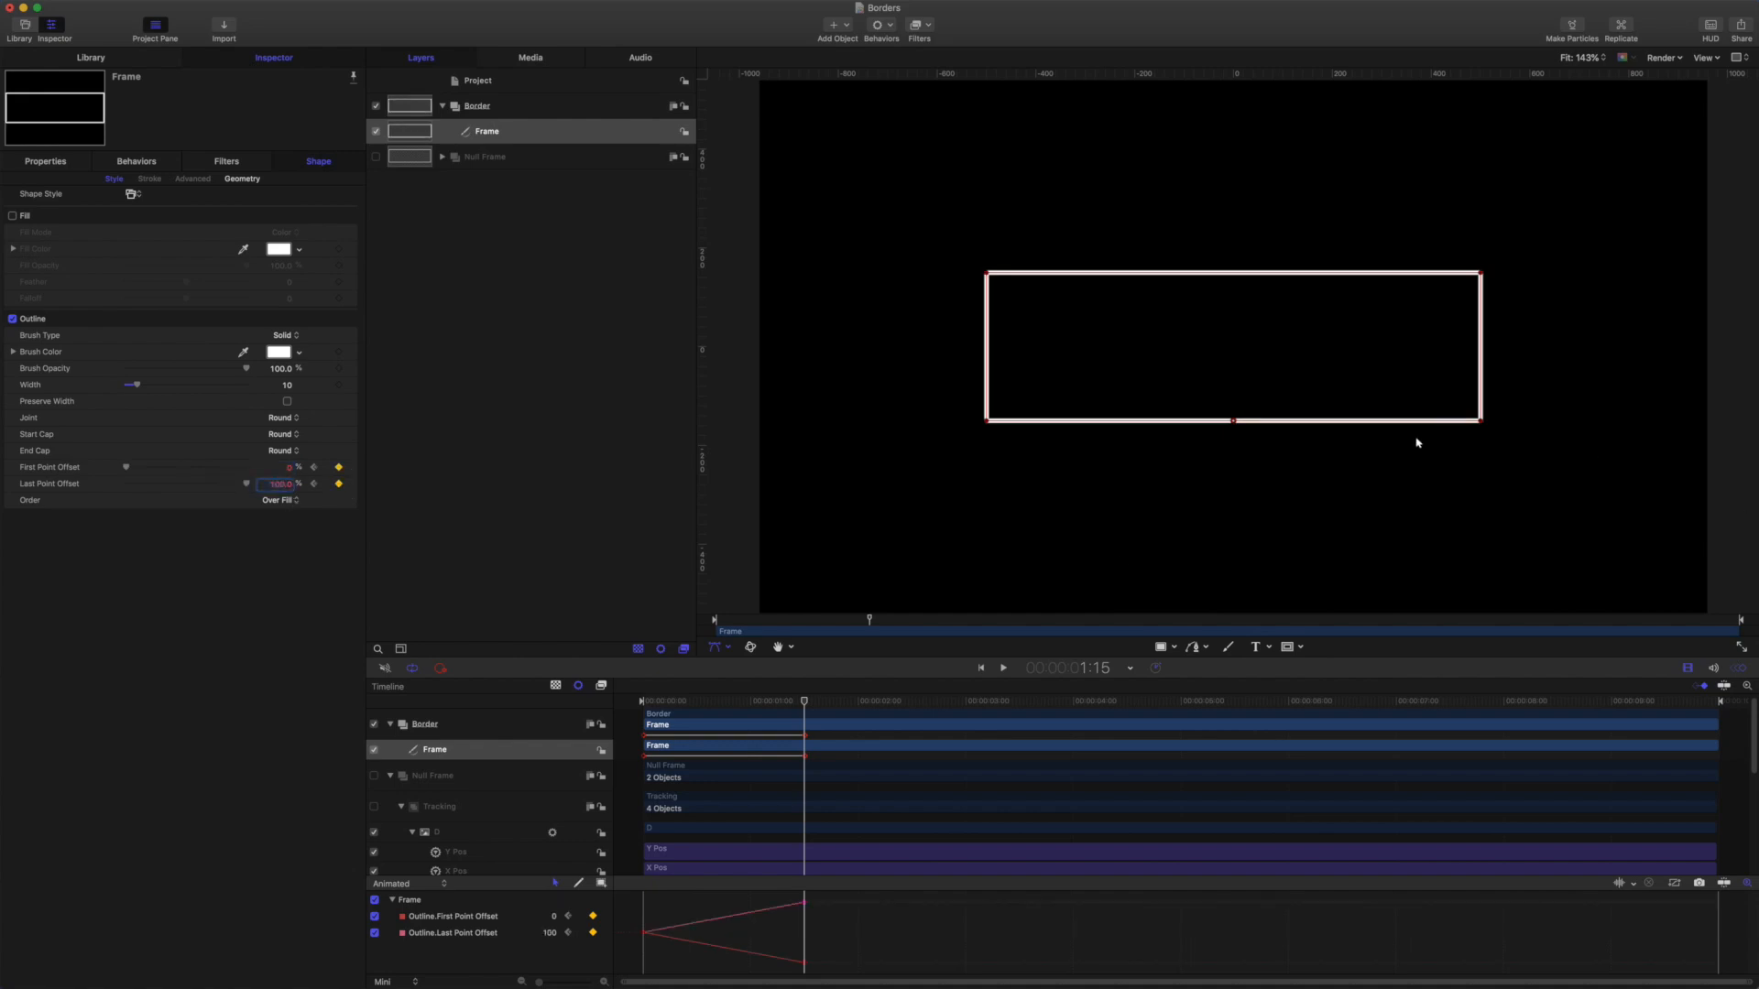
# Step: Make the bottom edge's middle control point the start point of the Frame shape
pyautogui.rightClick(1233, 422)
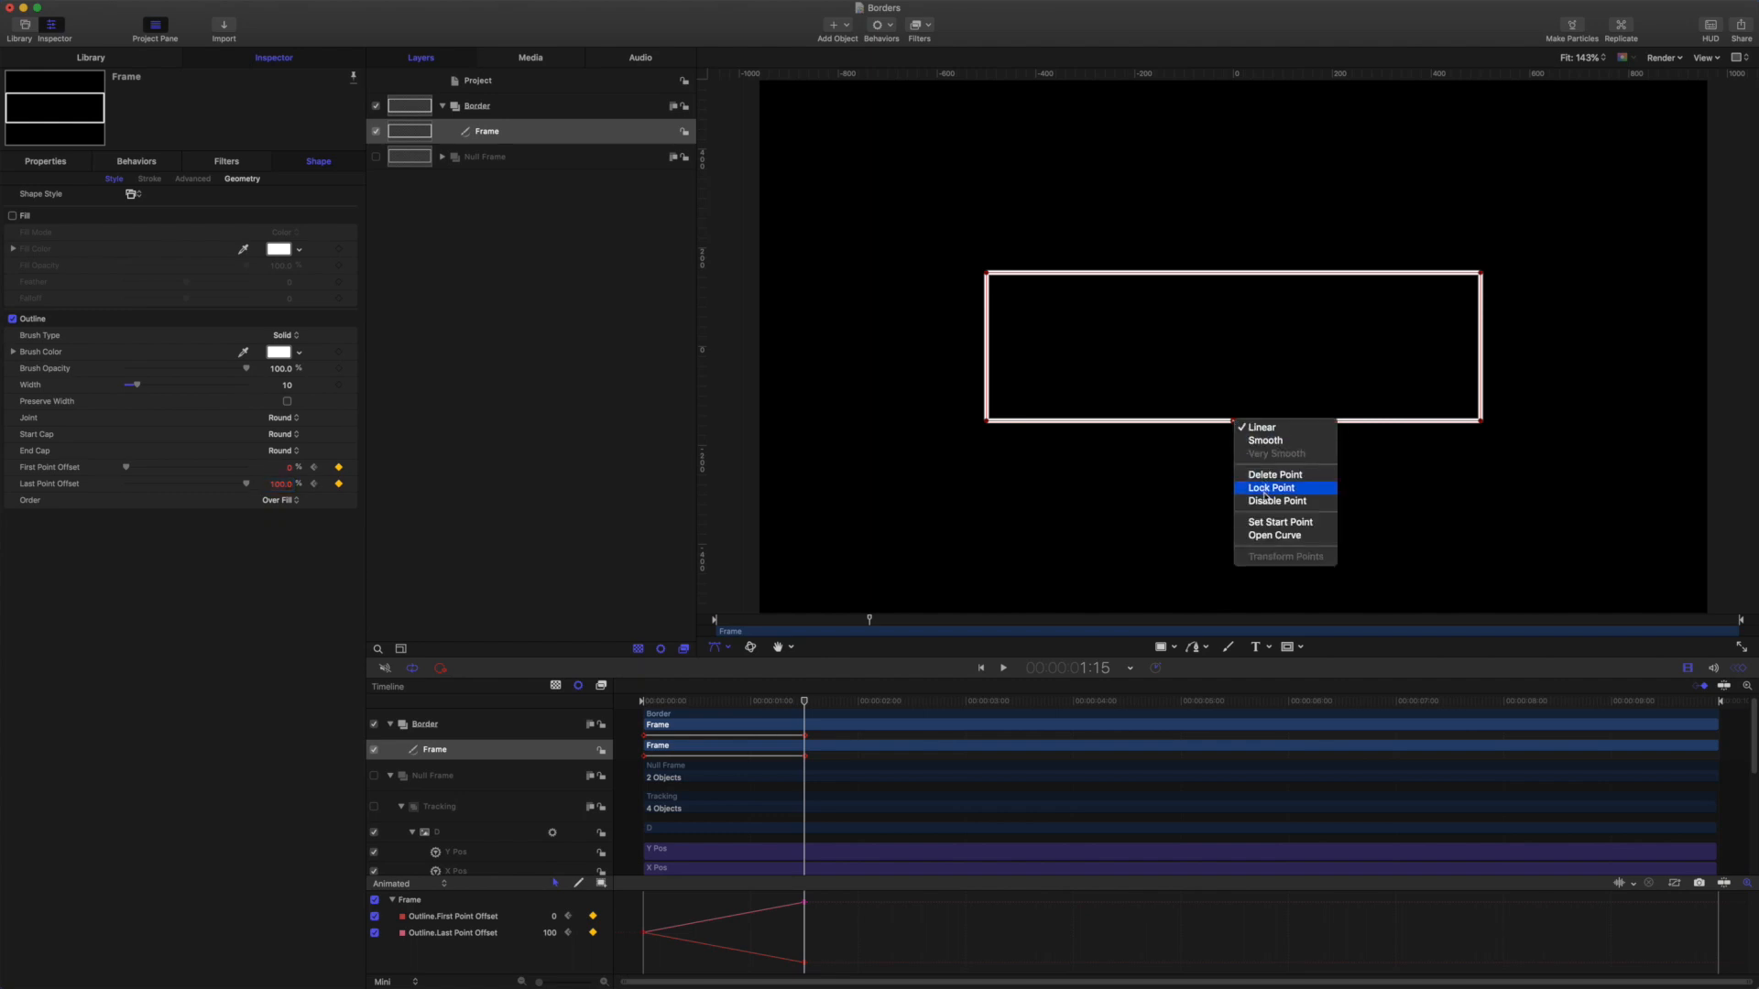
pyautogui.click(1272, 522)
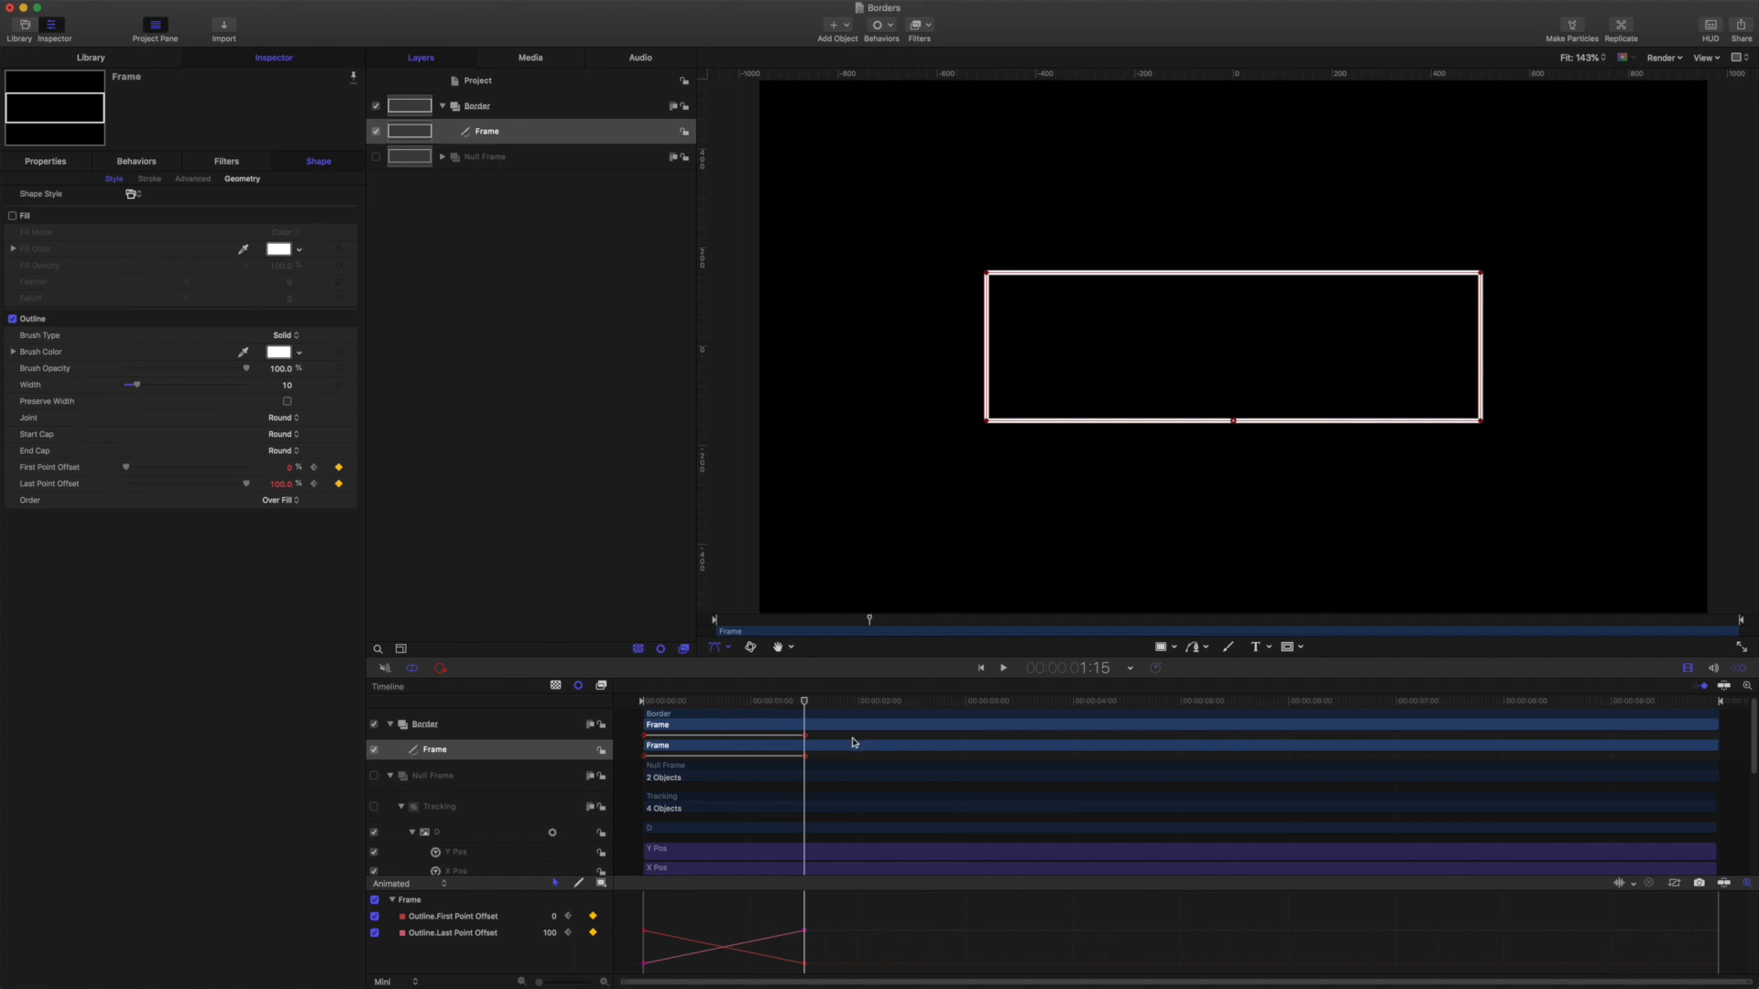
# Step: End the play range shortly after the 1:15 keyframes and play the border animation
pyautogui.moveTo(805, 702); pyautogui.dragTo(836, 707)
pyautogui.press('alt+super+o')
pyautogui.press('space')
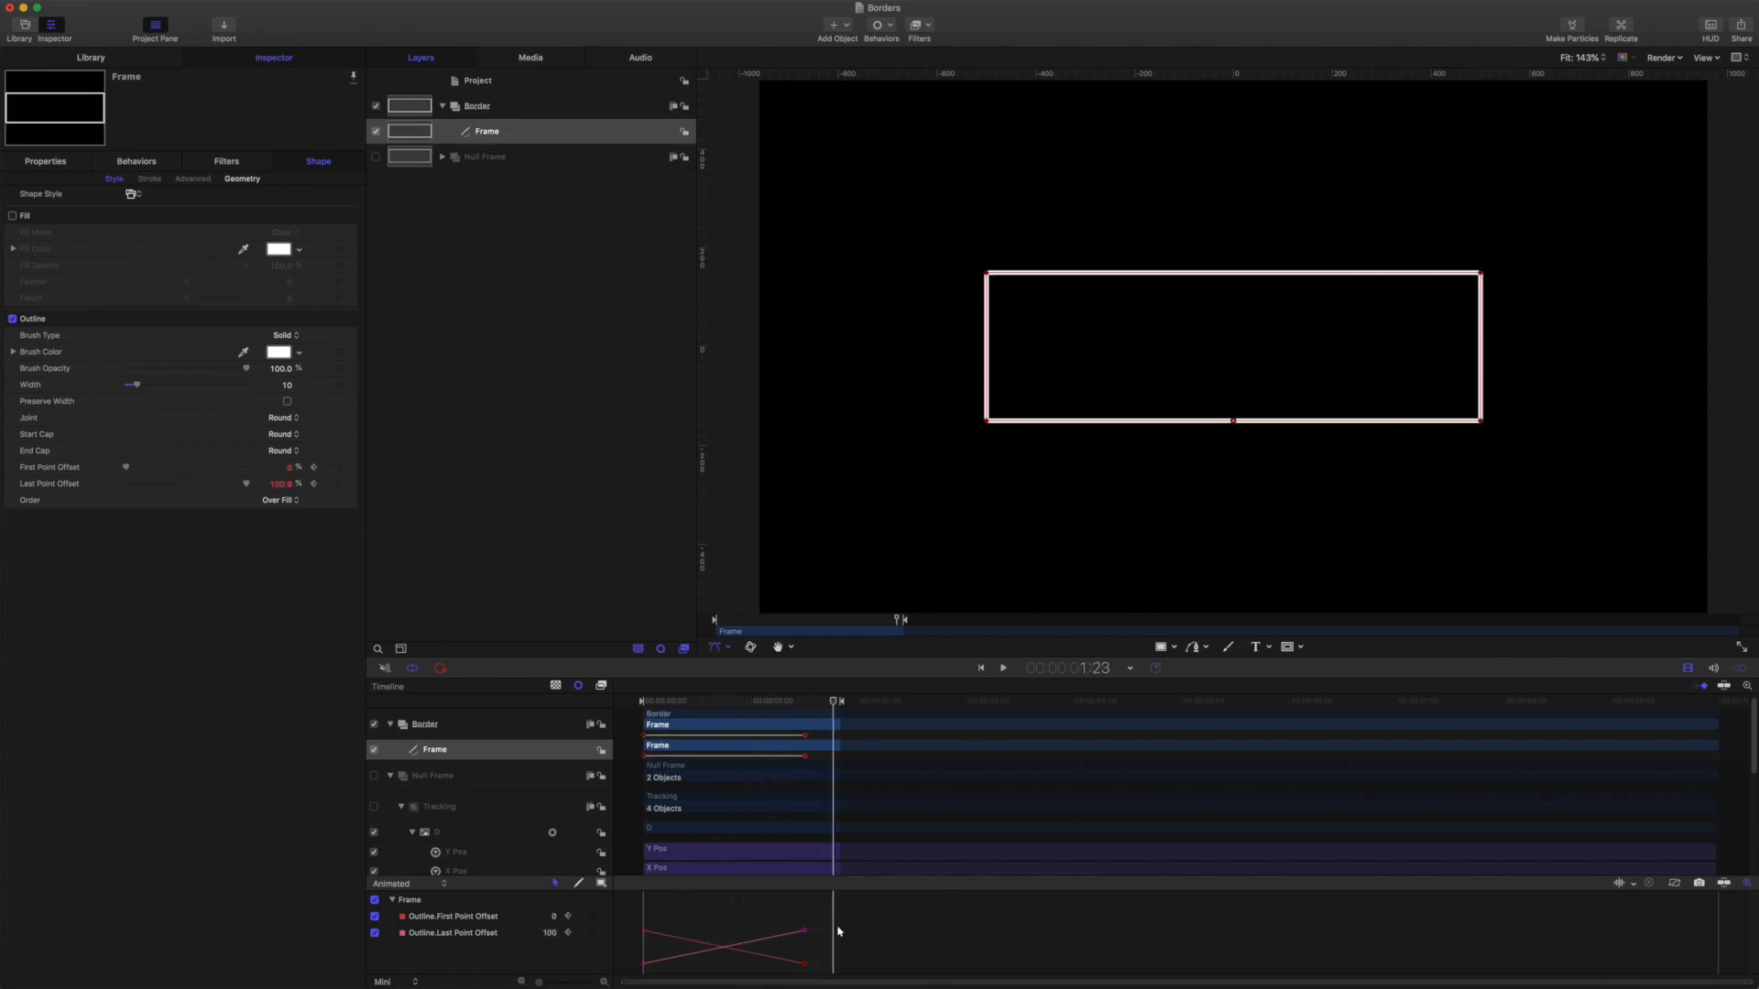
# Step: Examine the ending offset keyframes, the partly drawn border at 1:01, its control points, and the original Frame in Null Frame
pyautogui.moveTo(770, 907); pyautogui.dragTo(812, 974)
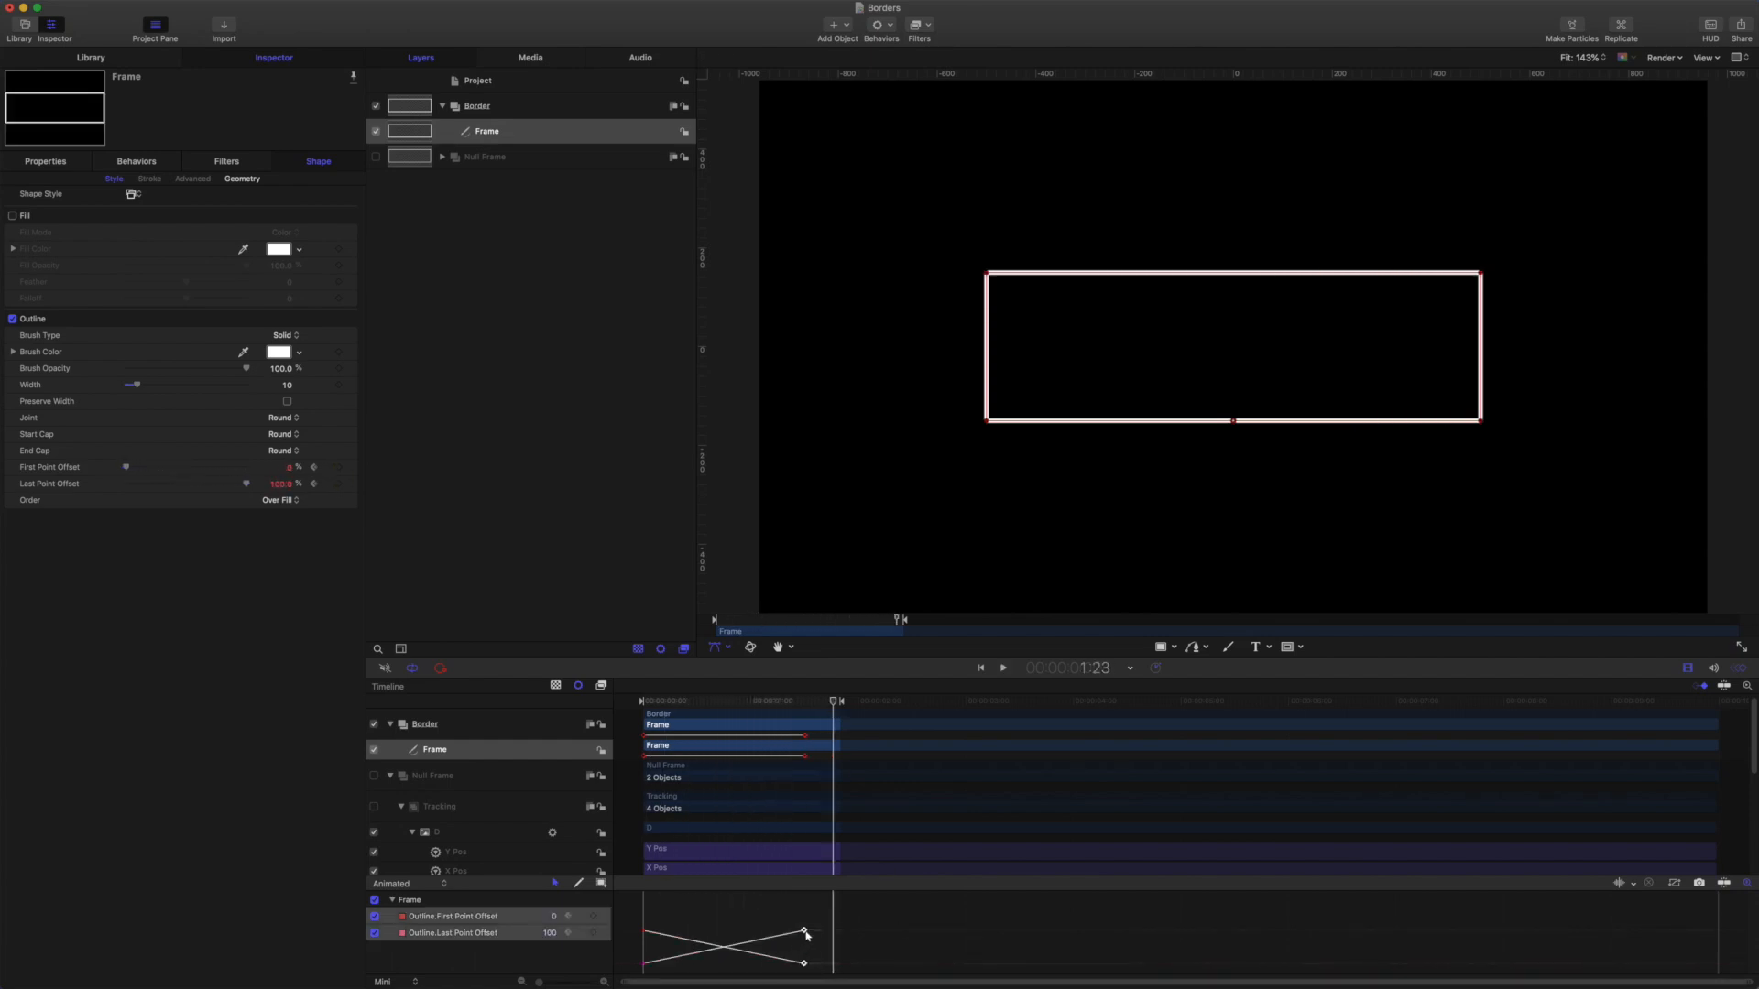
pyautogui.moveTo(834, 702); pyautogui.dragTo(756, 702)
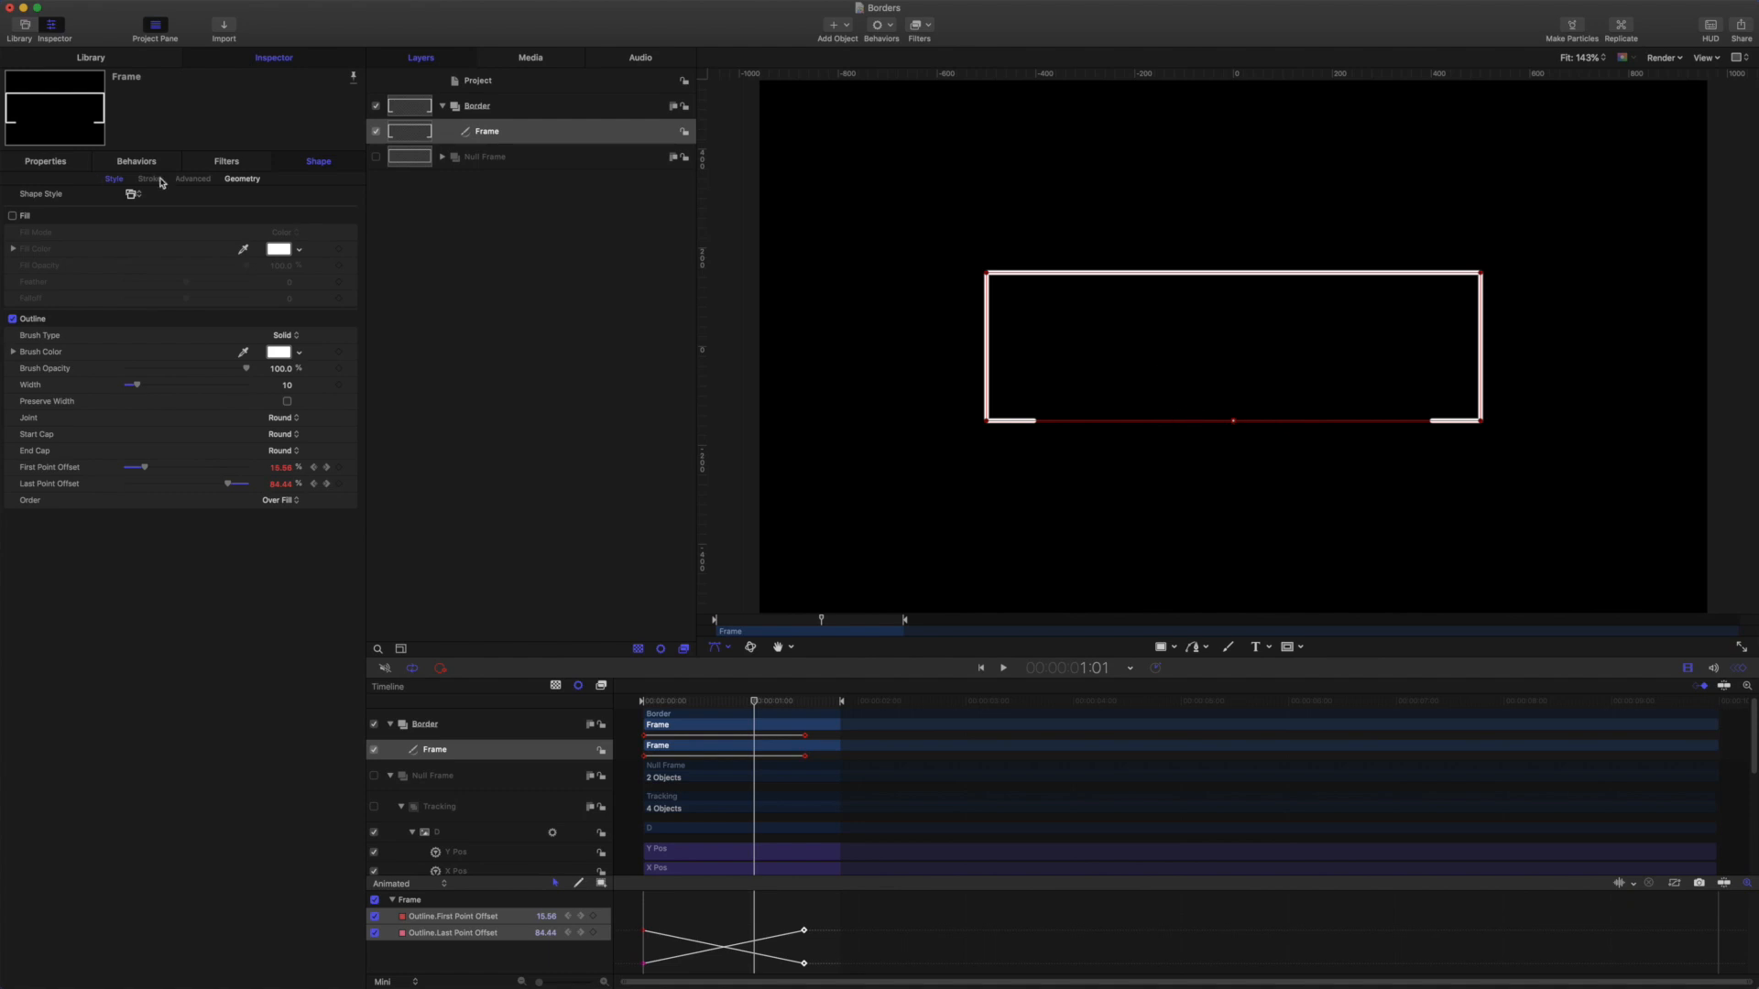
pyautogui.click(242, 180)
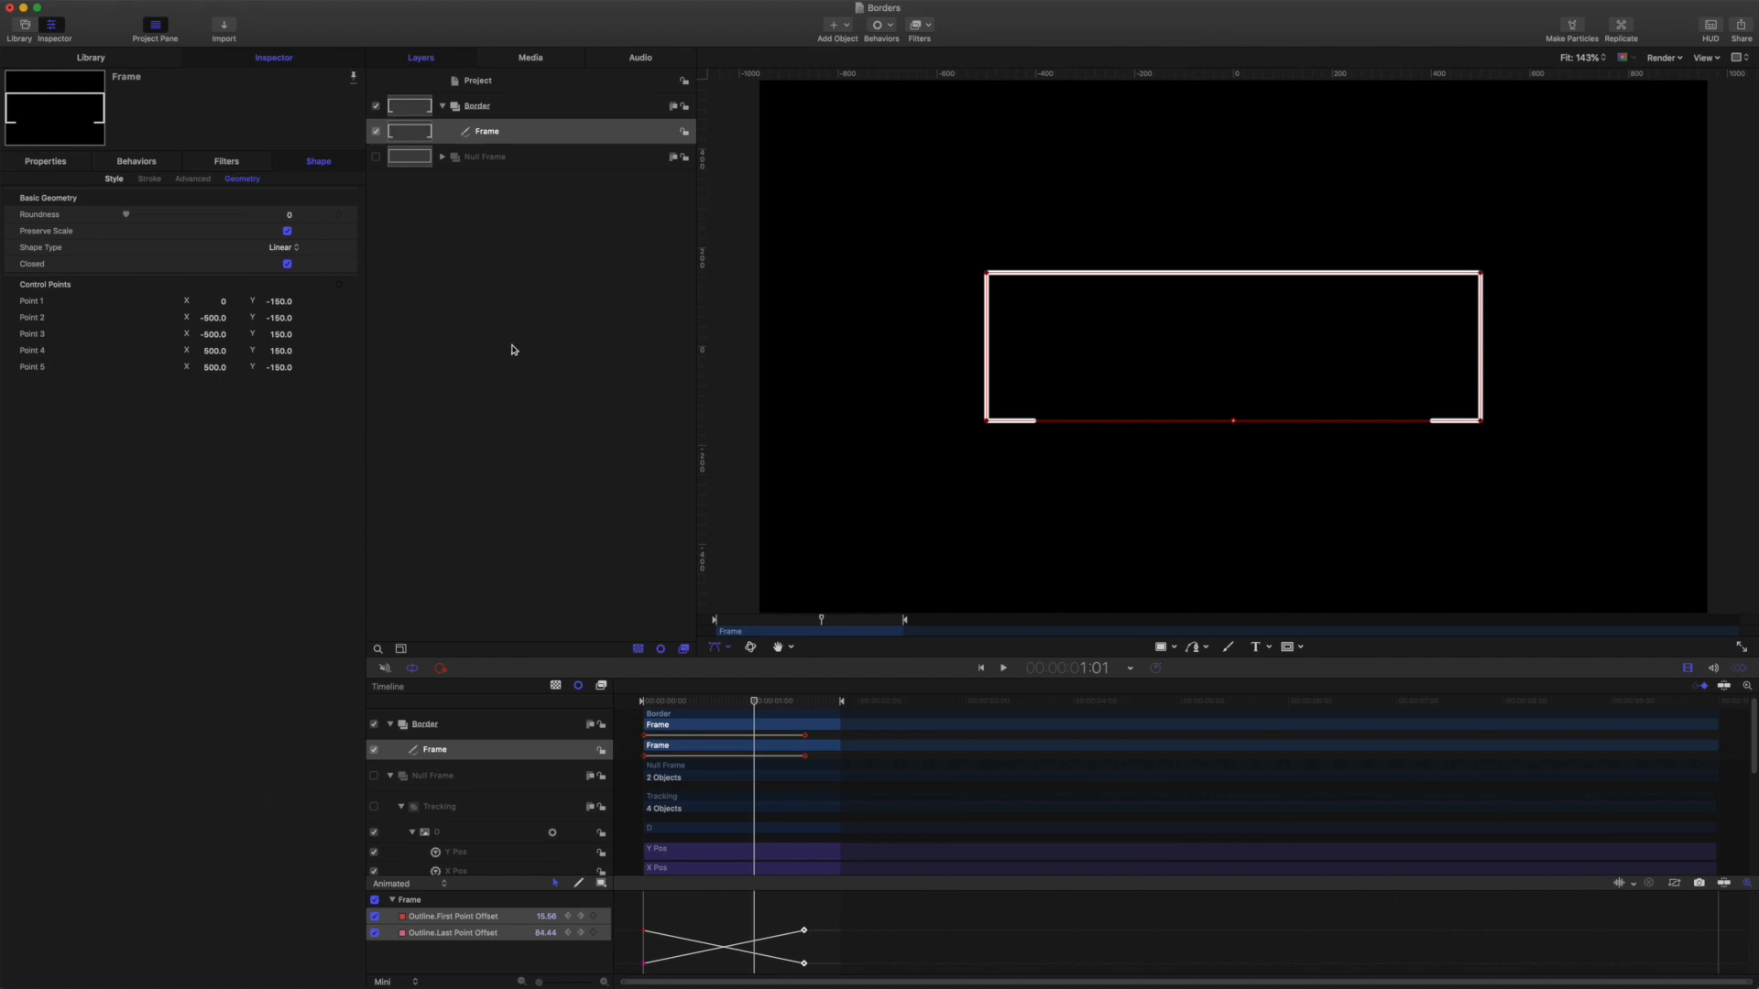
pyautogui.click(444, 156)
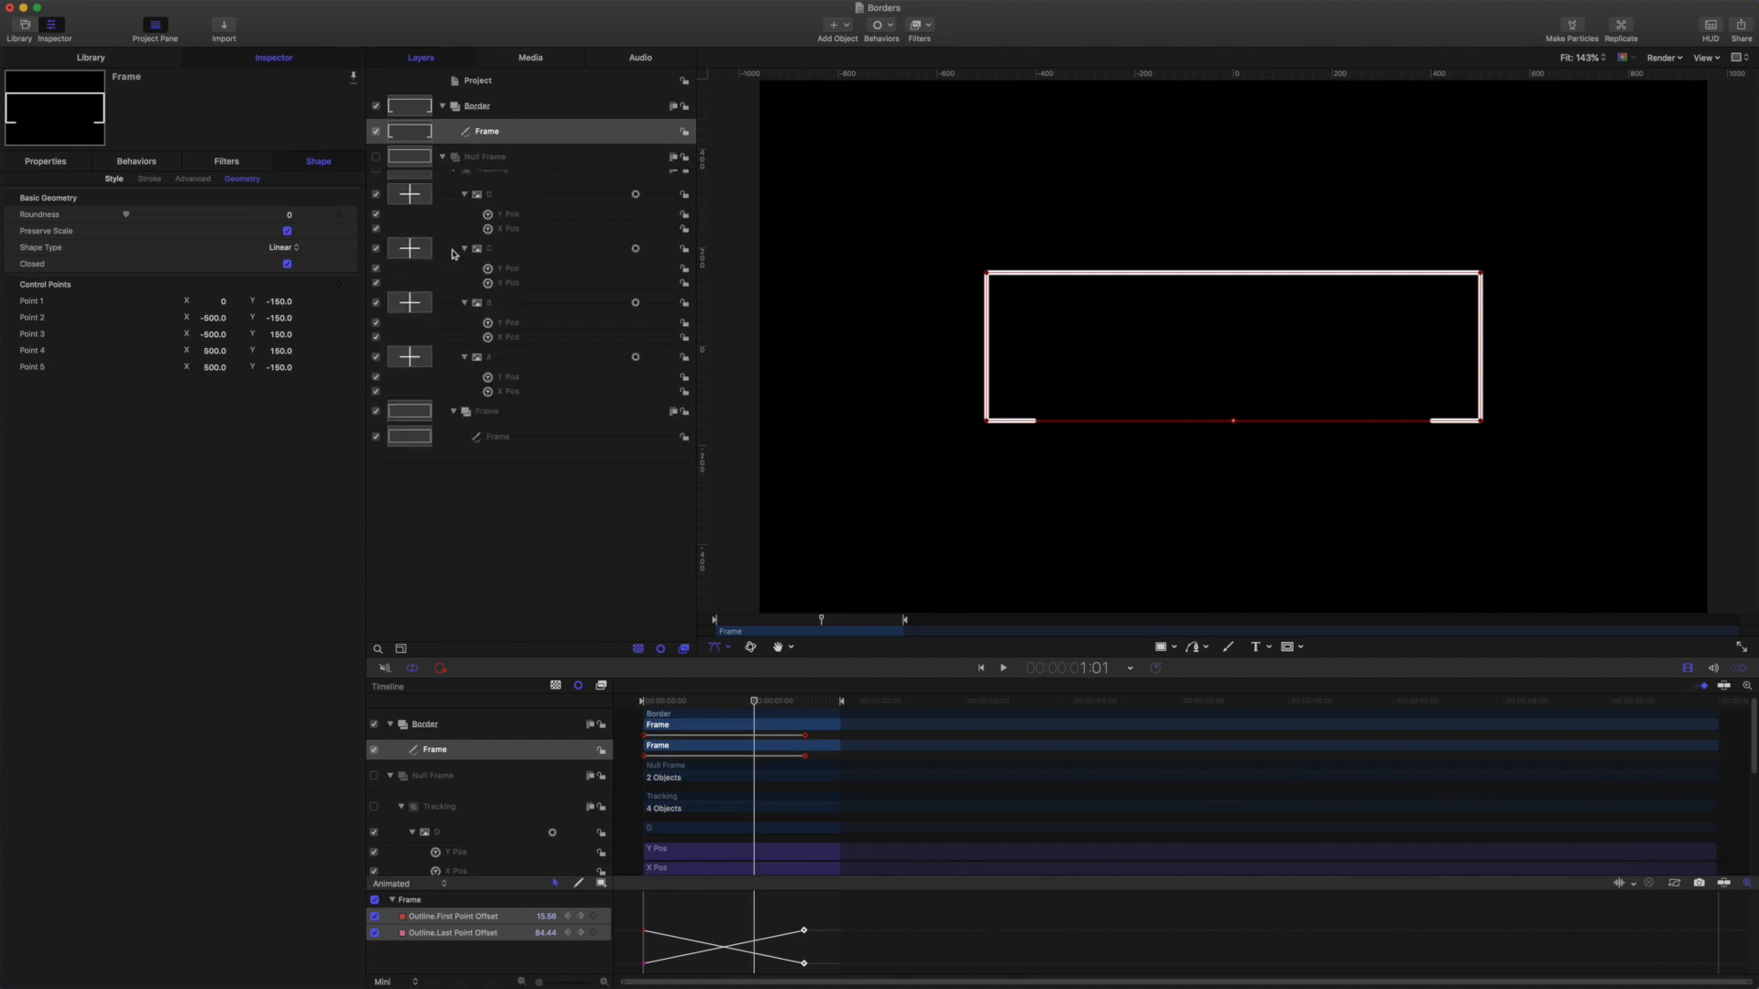
pyautogui.click(509, 451)
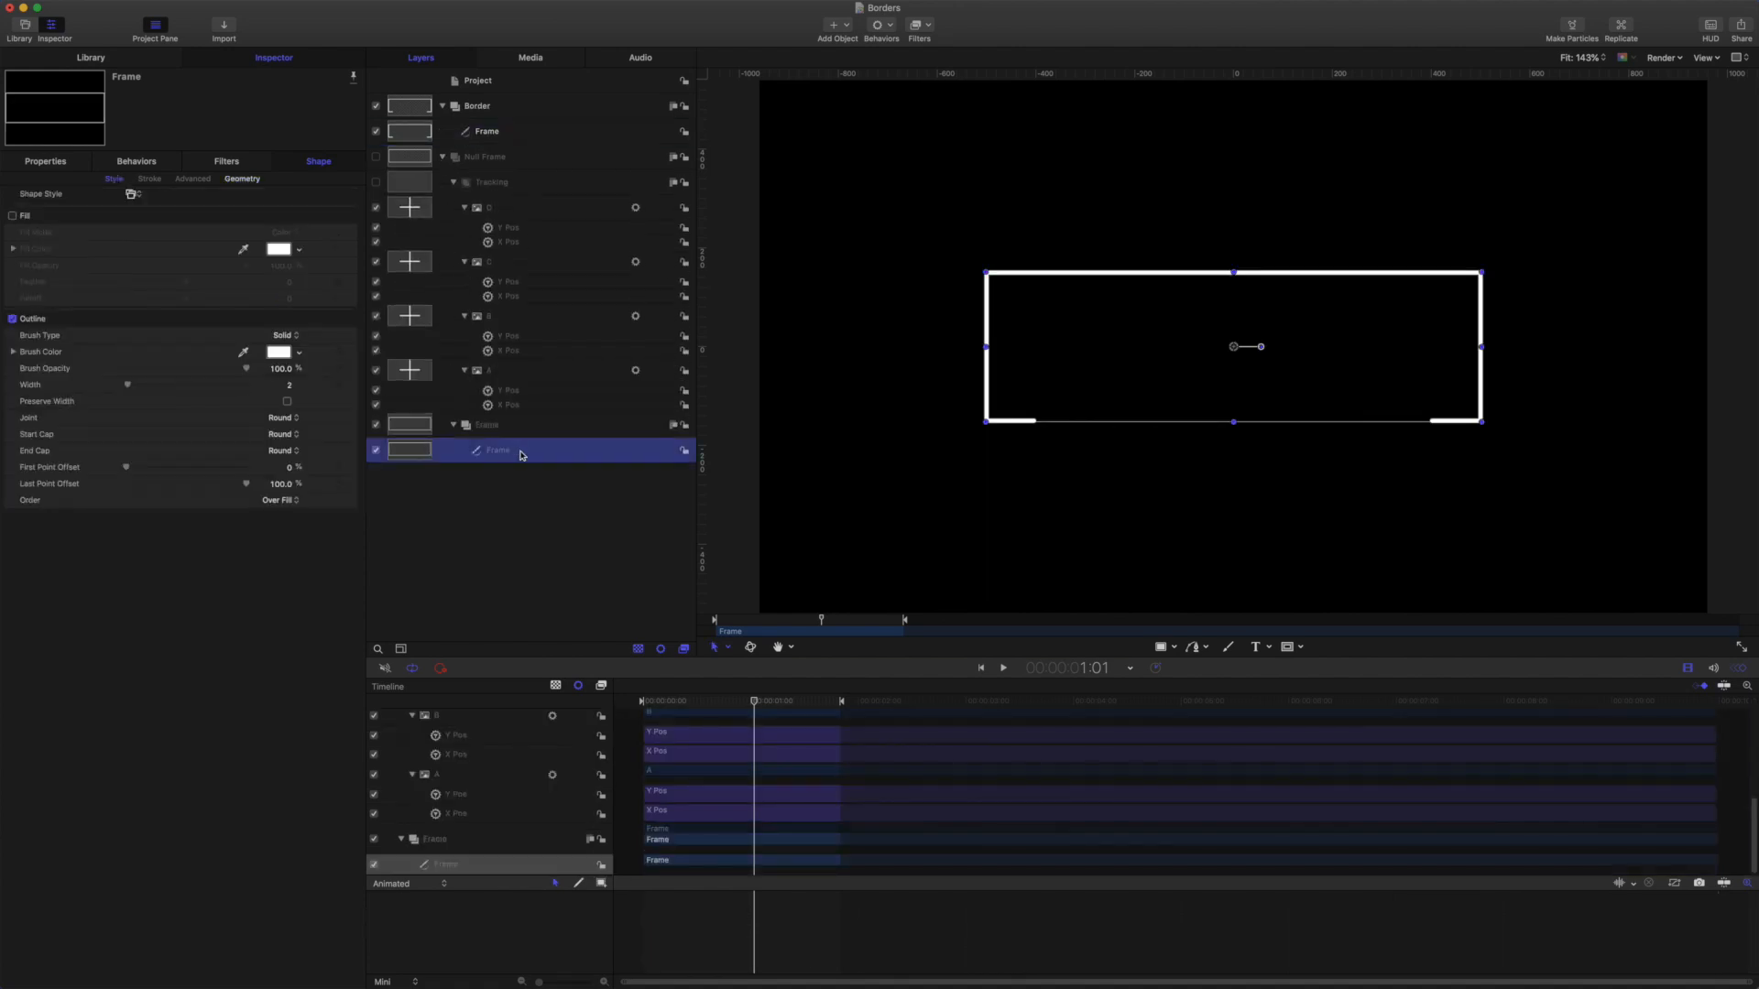
# Step: In the Link by Scale project, add an Align To behavior to the Border group's Rectangle
pyautogui.click(501, 136)
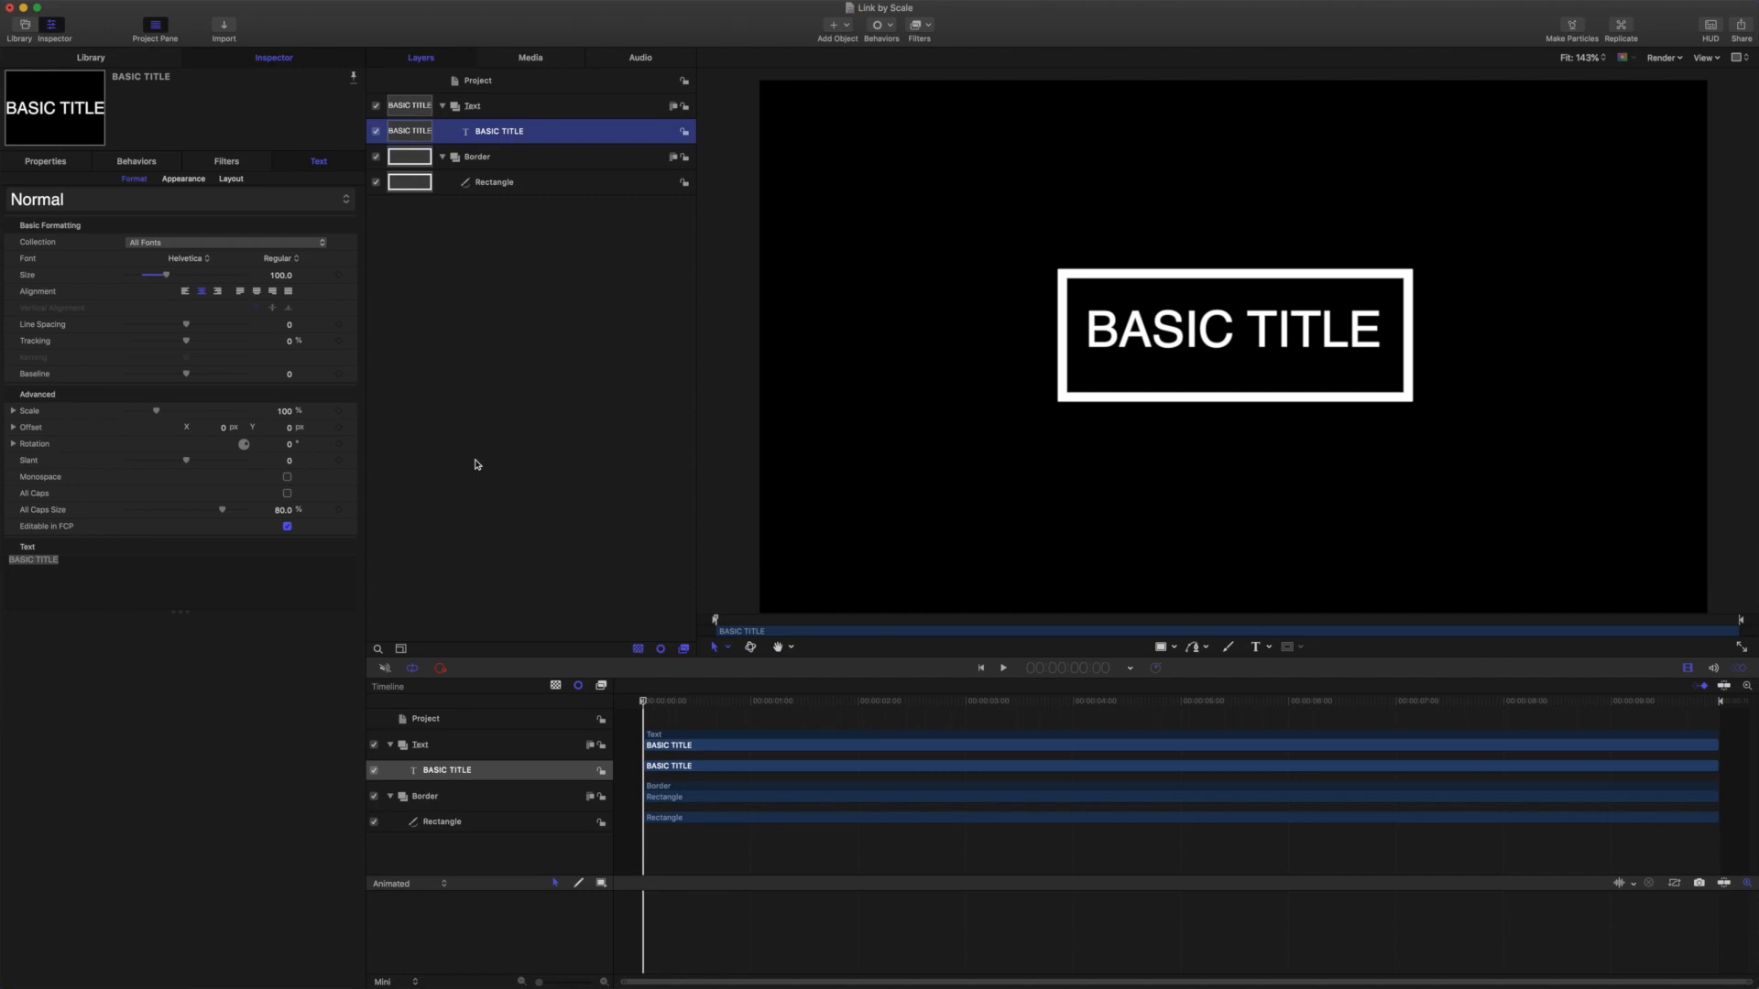
pyautogui.click(505, 182)
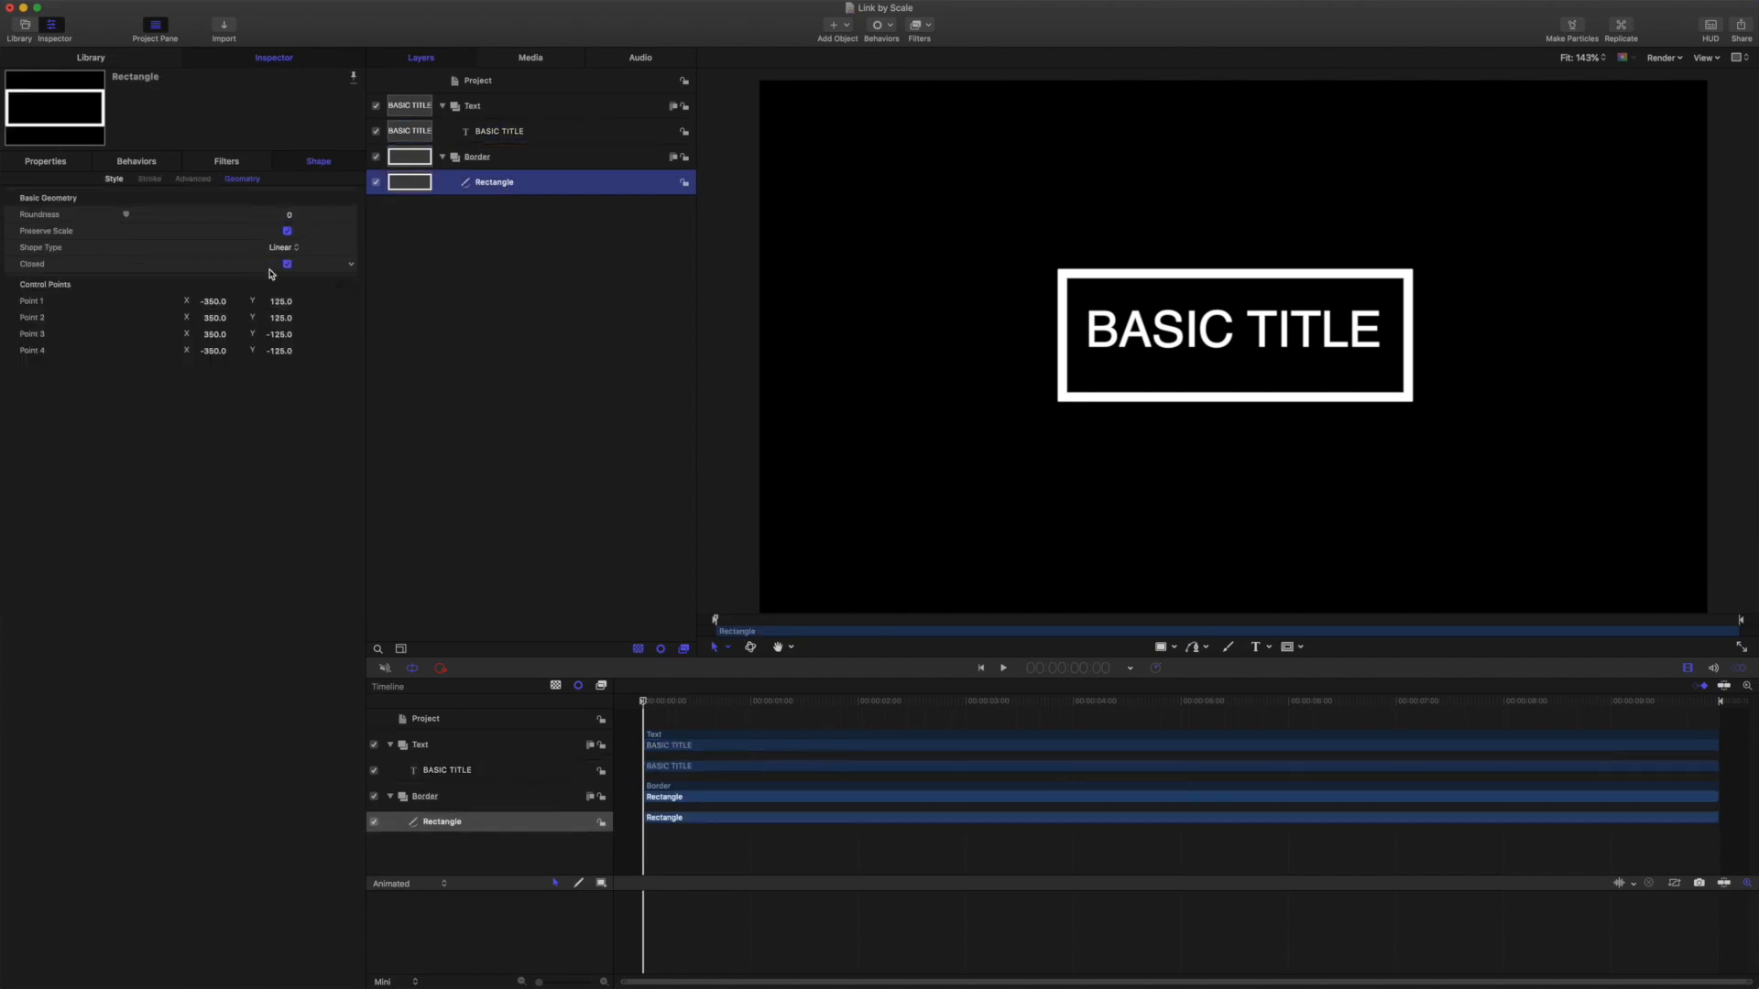
pyautogui.click(524, 133)
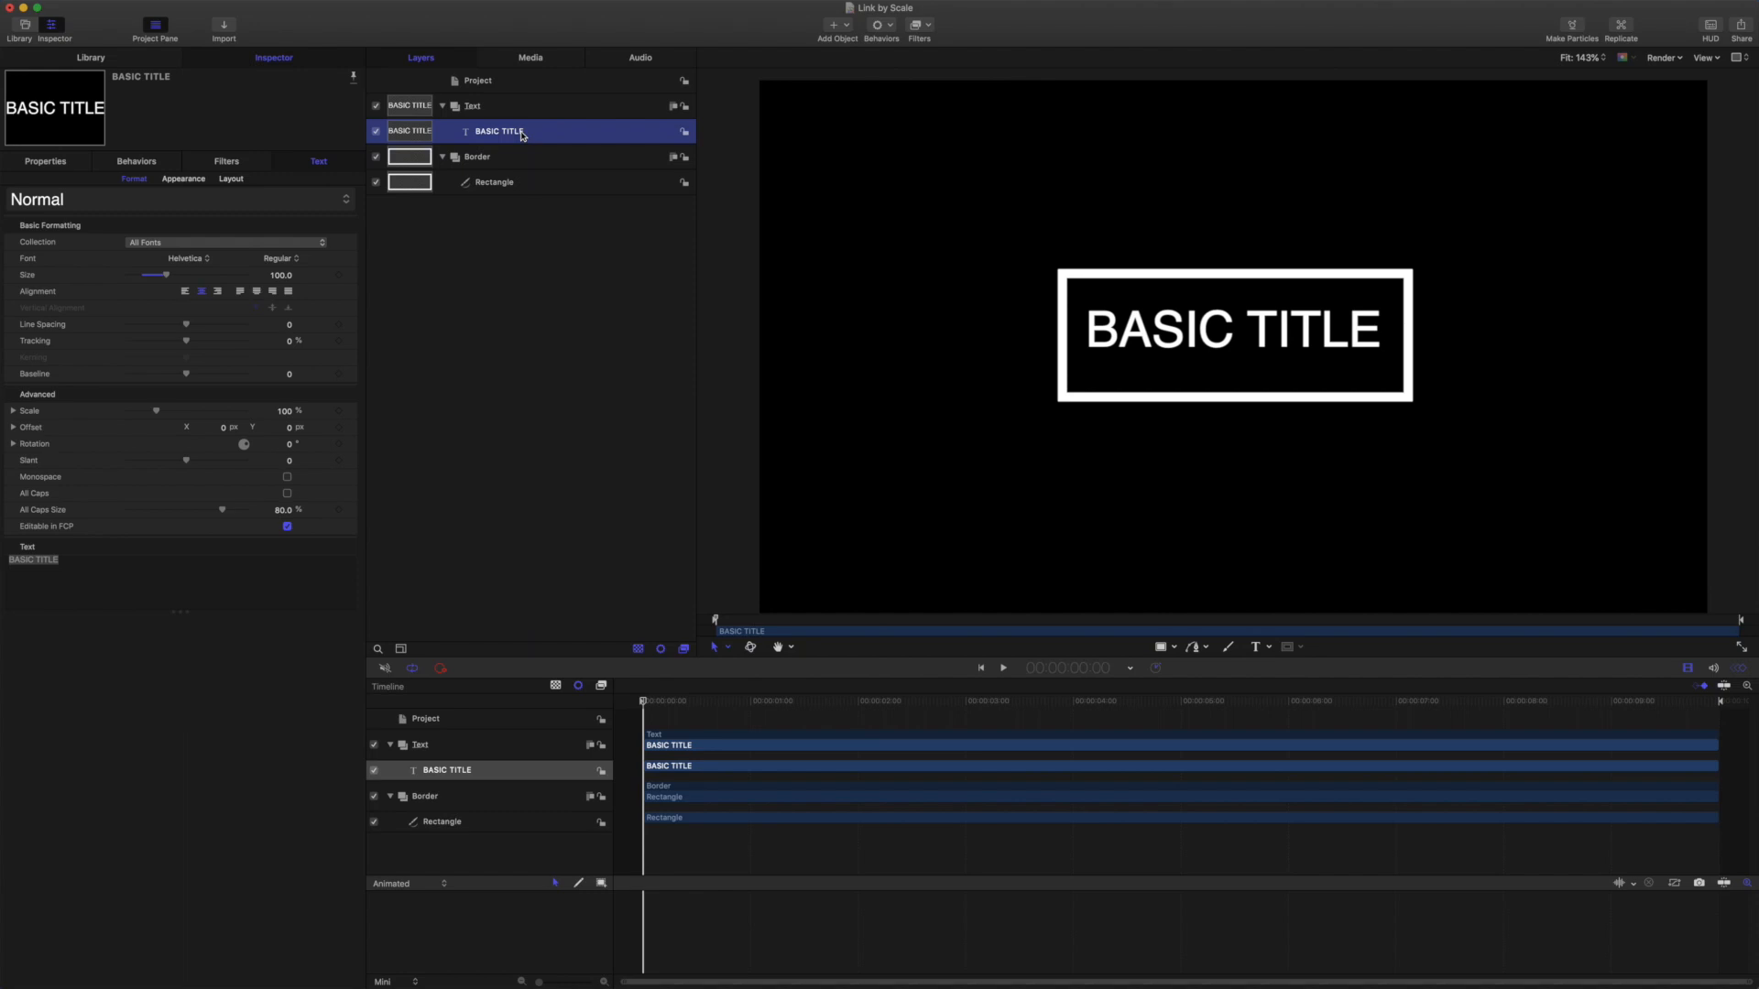
pyautogui.click(507, 180)
pyautogui.click(892, 28)
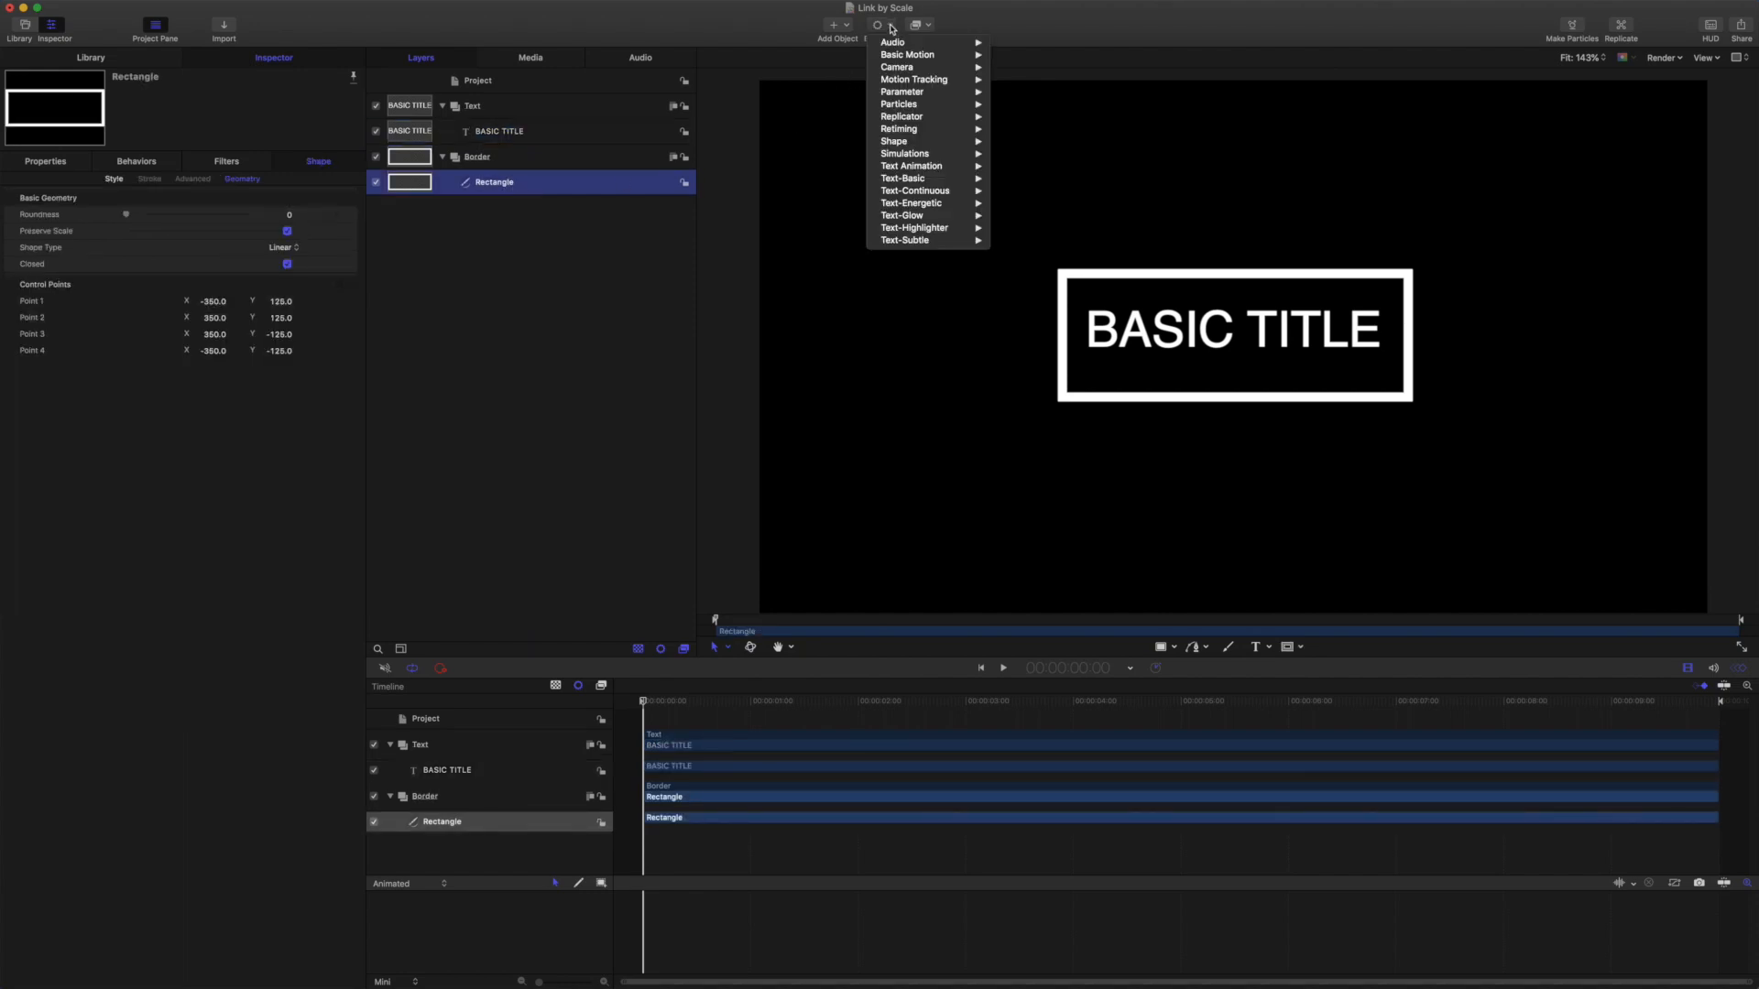
pyautogui.moveTo(898, 55)
pyautogui.click(1008, 55)
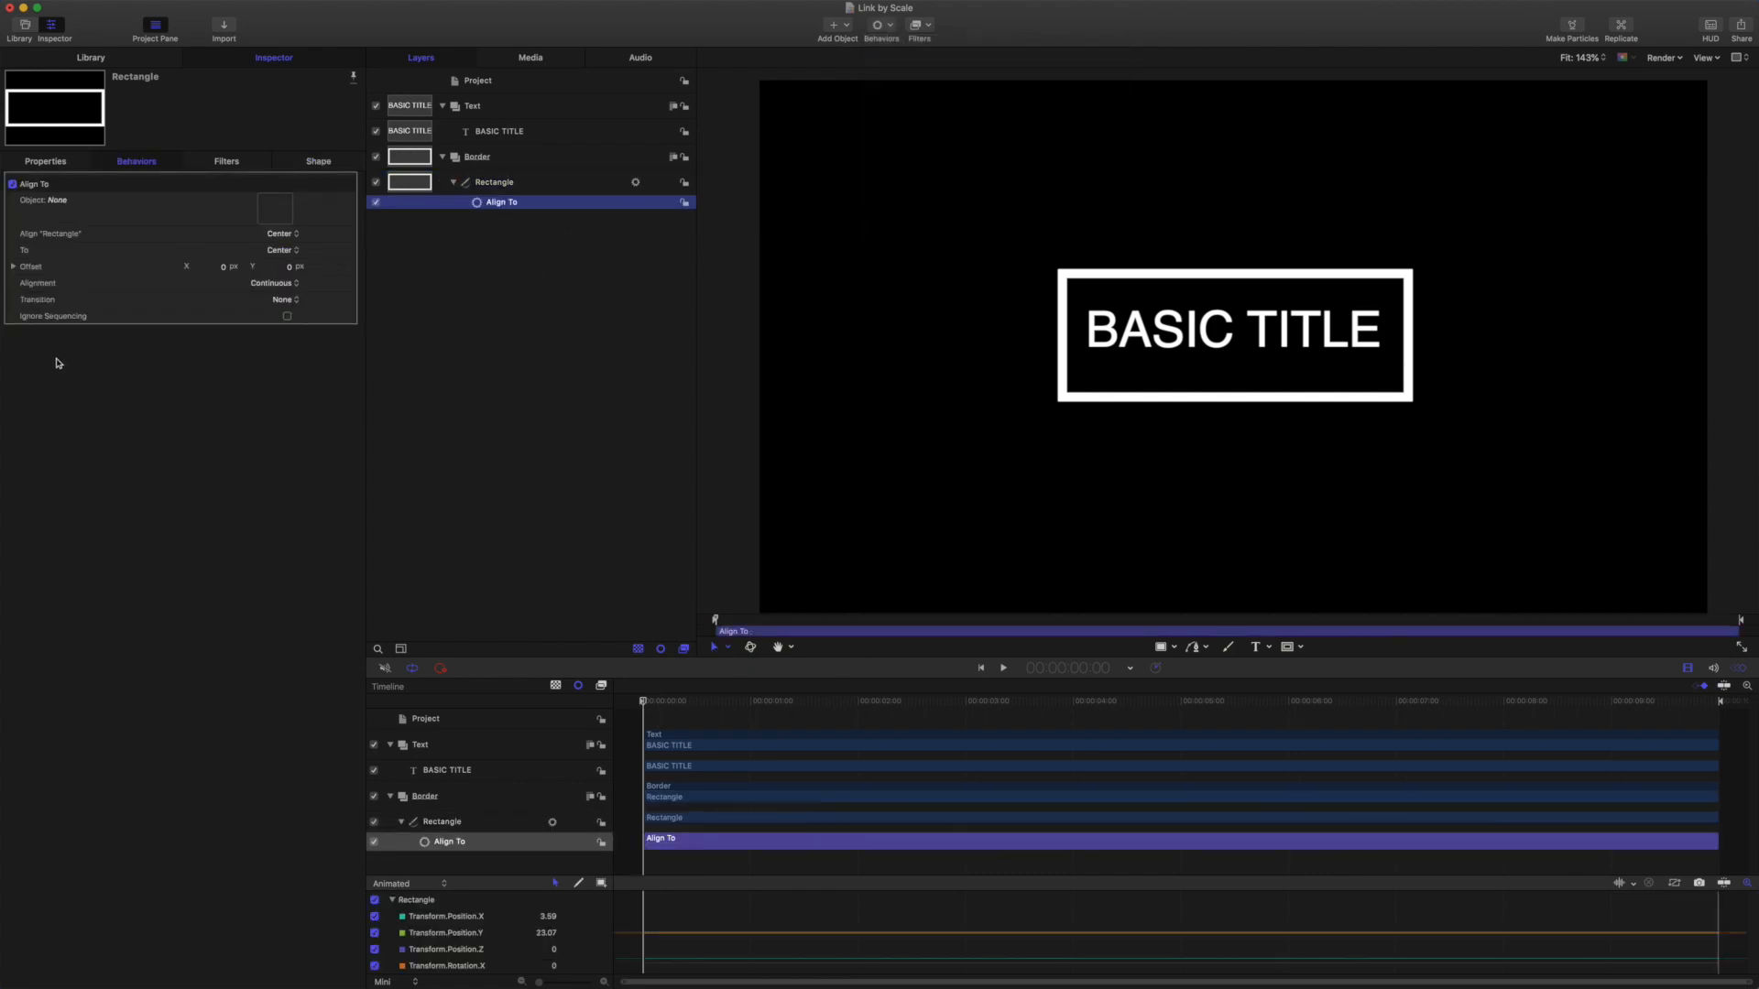
# Step: Align the Rectangle to the BASIC TITLE text with Ignore Sequencing on, and disable the Align To behavior
pyautogui.click(286, 318)
pyautogui.moveTo(522, 135); pyautogui.dragTo(275, 210)
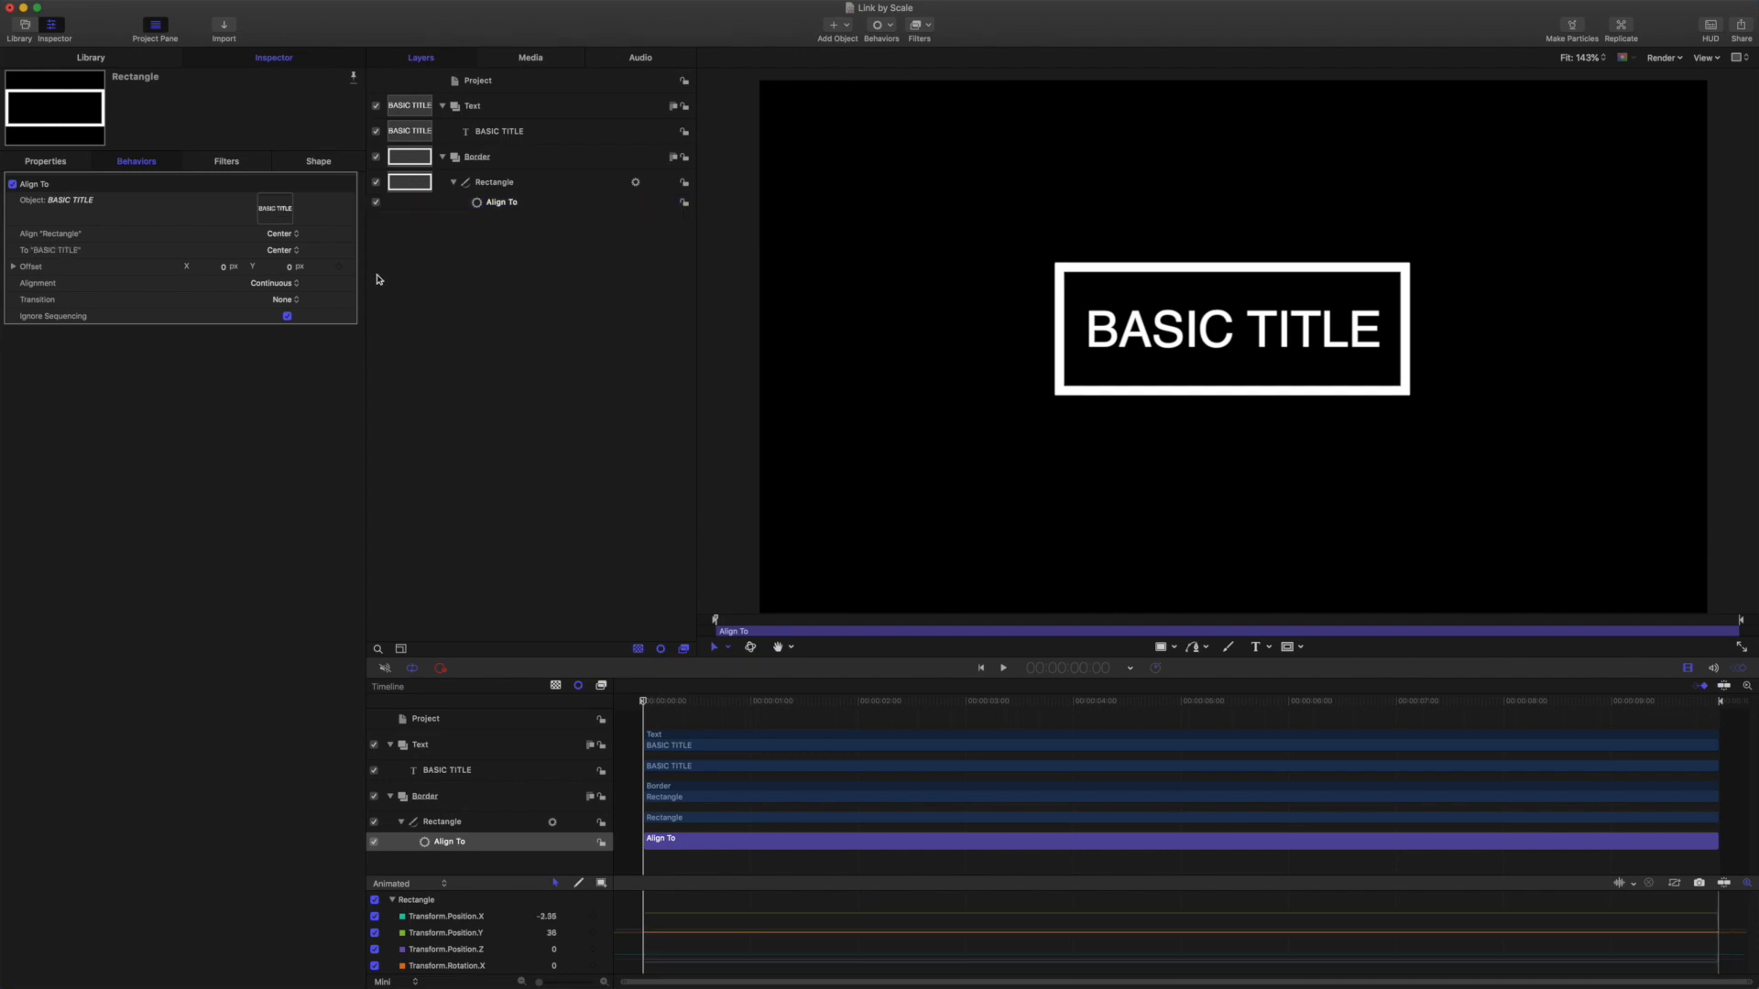
pyautogui.click(375, 203)
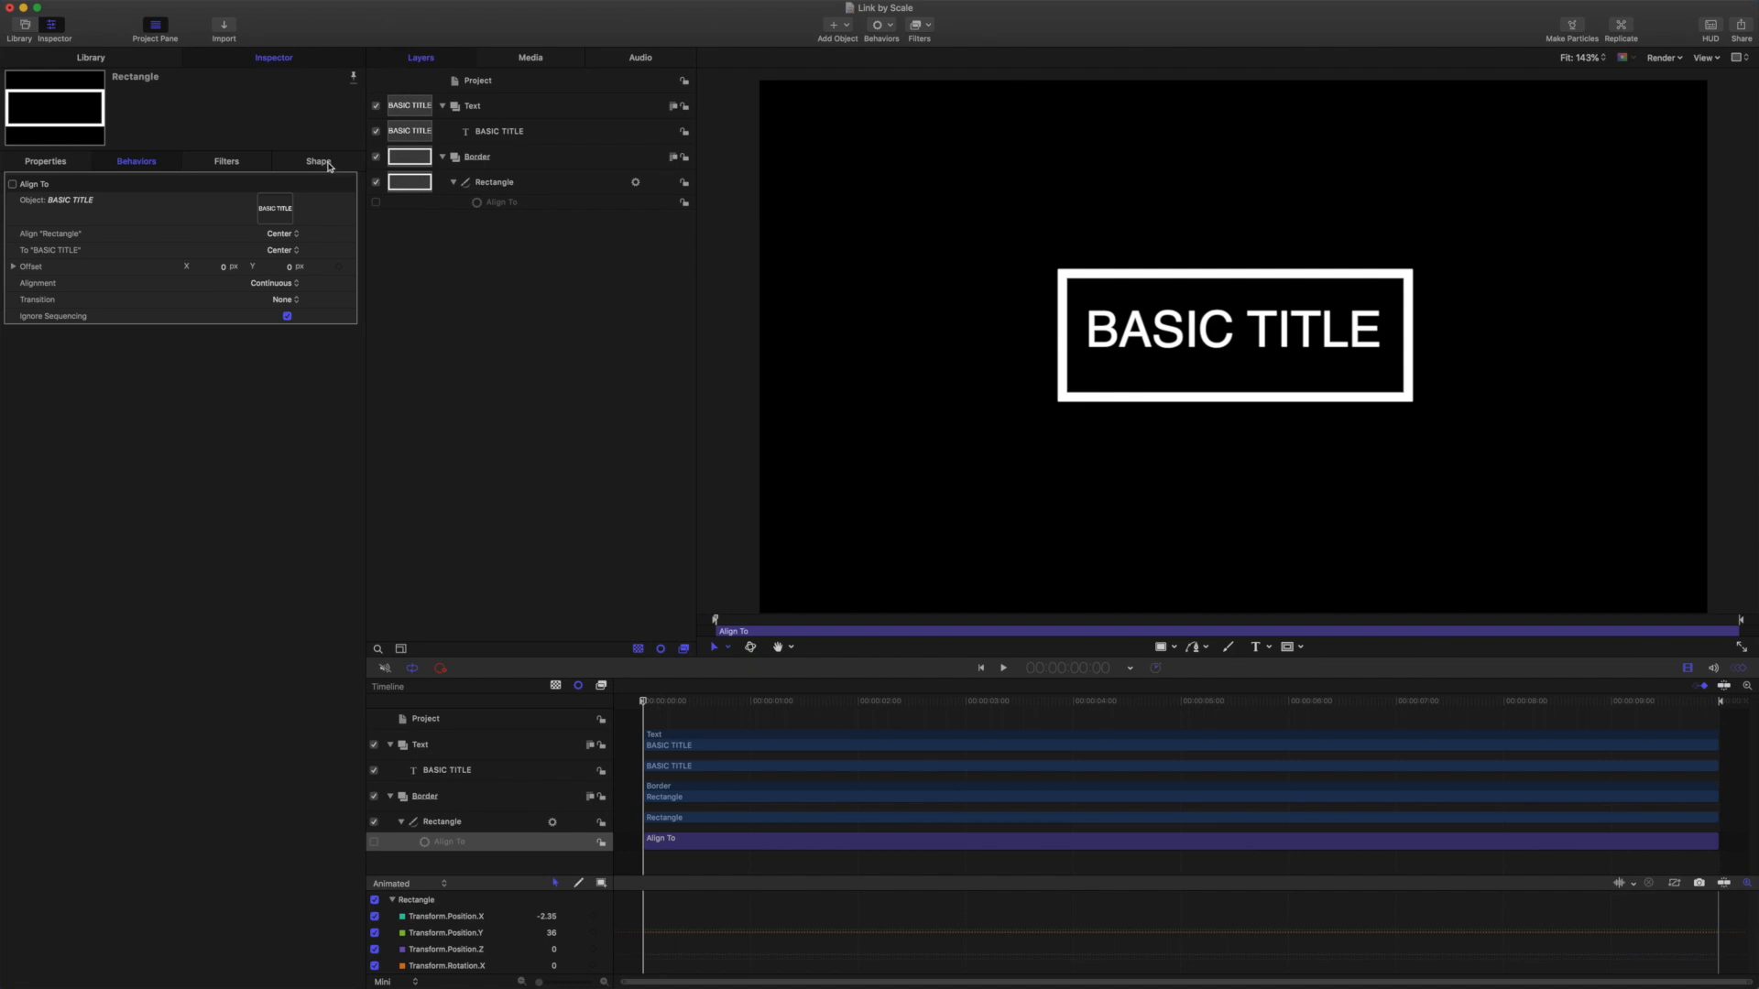
# Step: Add a Link parameter behavior to the Rectangle's Scale with the BASIC TITLE text as its source object
pyautogui.click(519, 183)
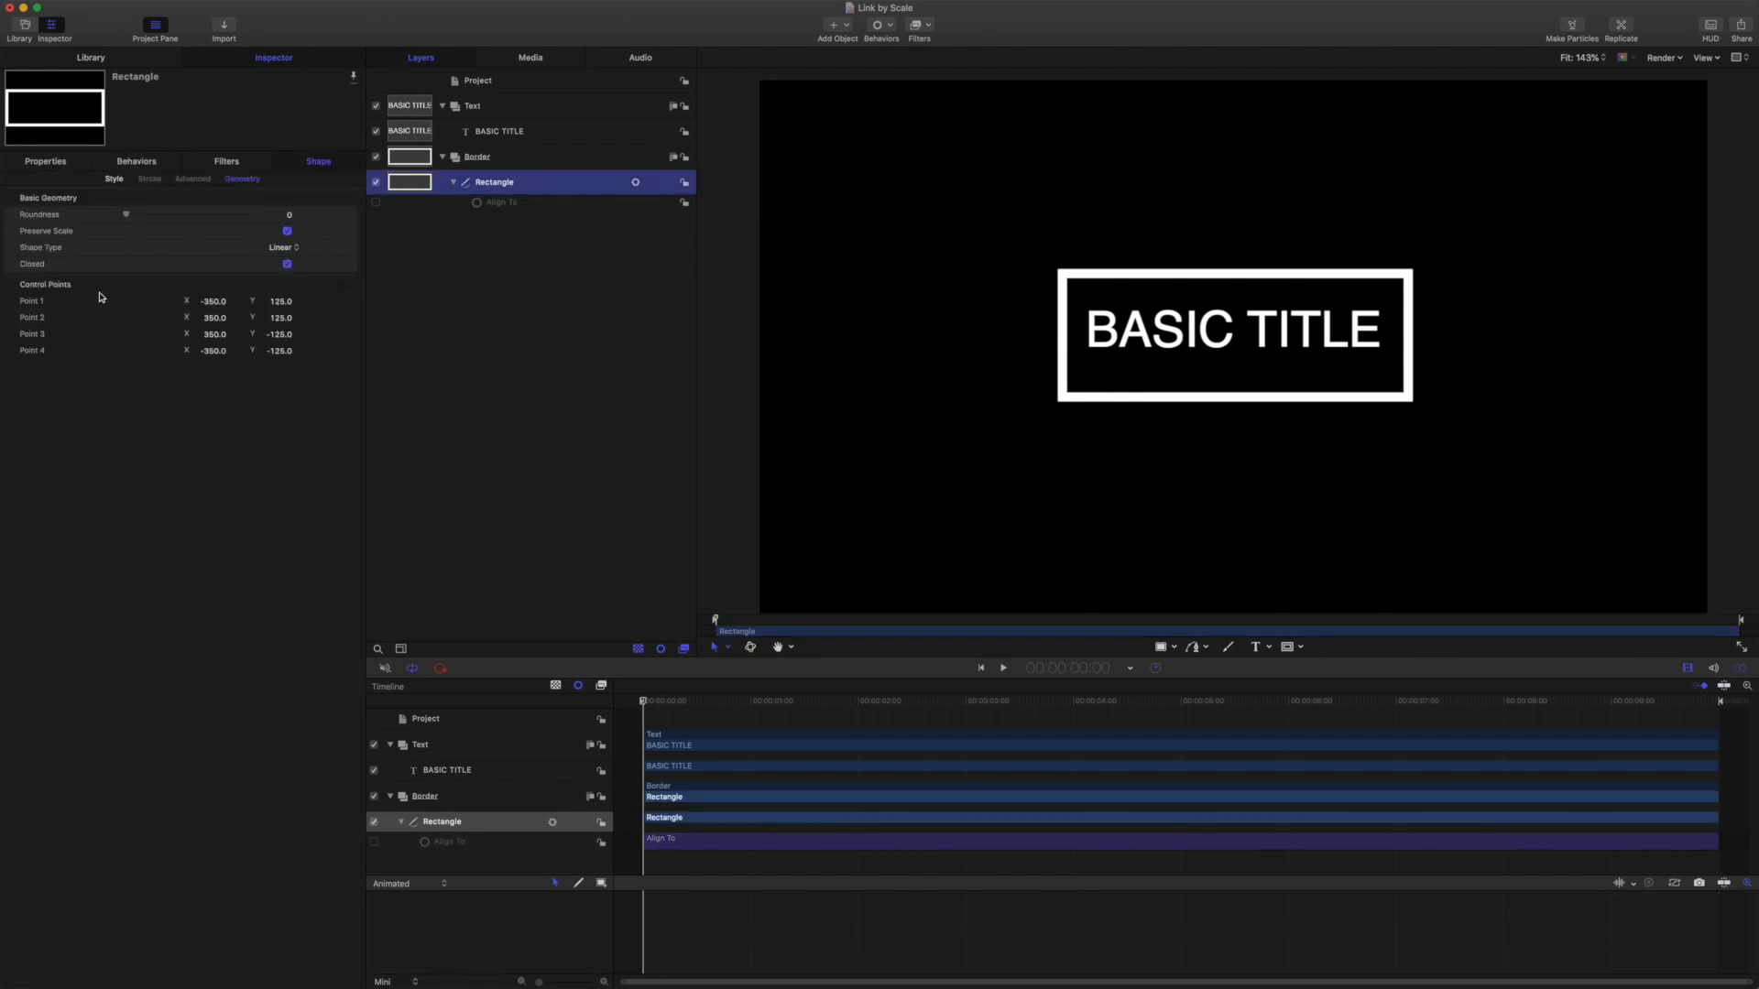
pyautogui.click(55, 163)
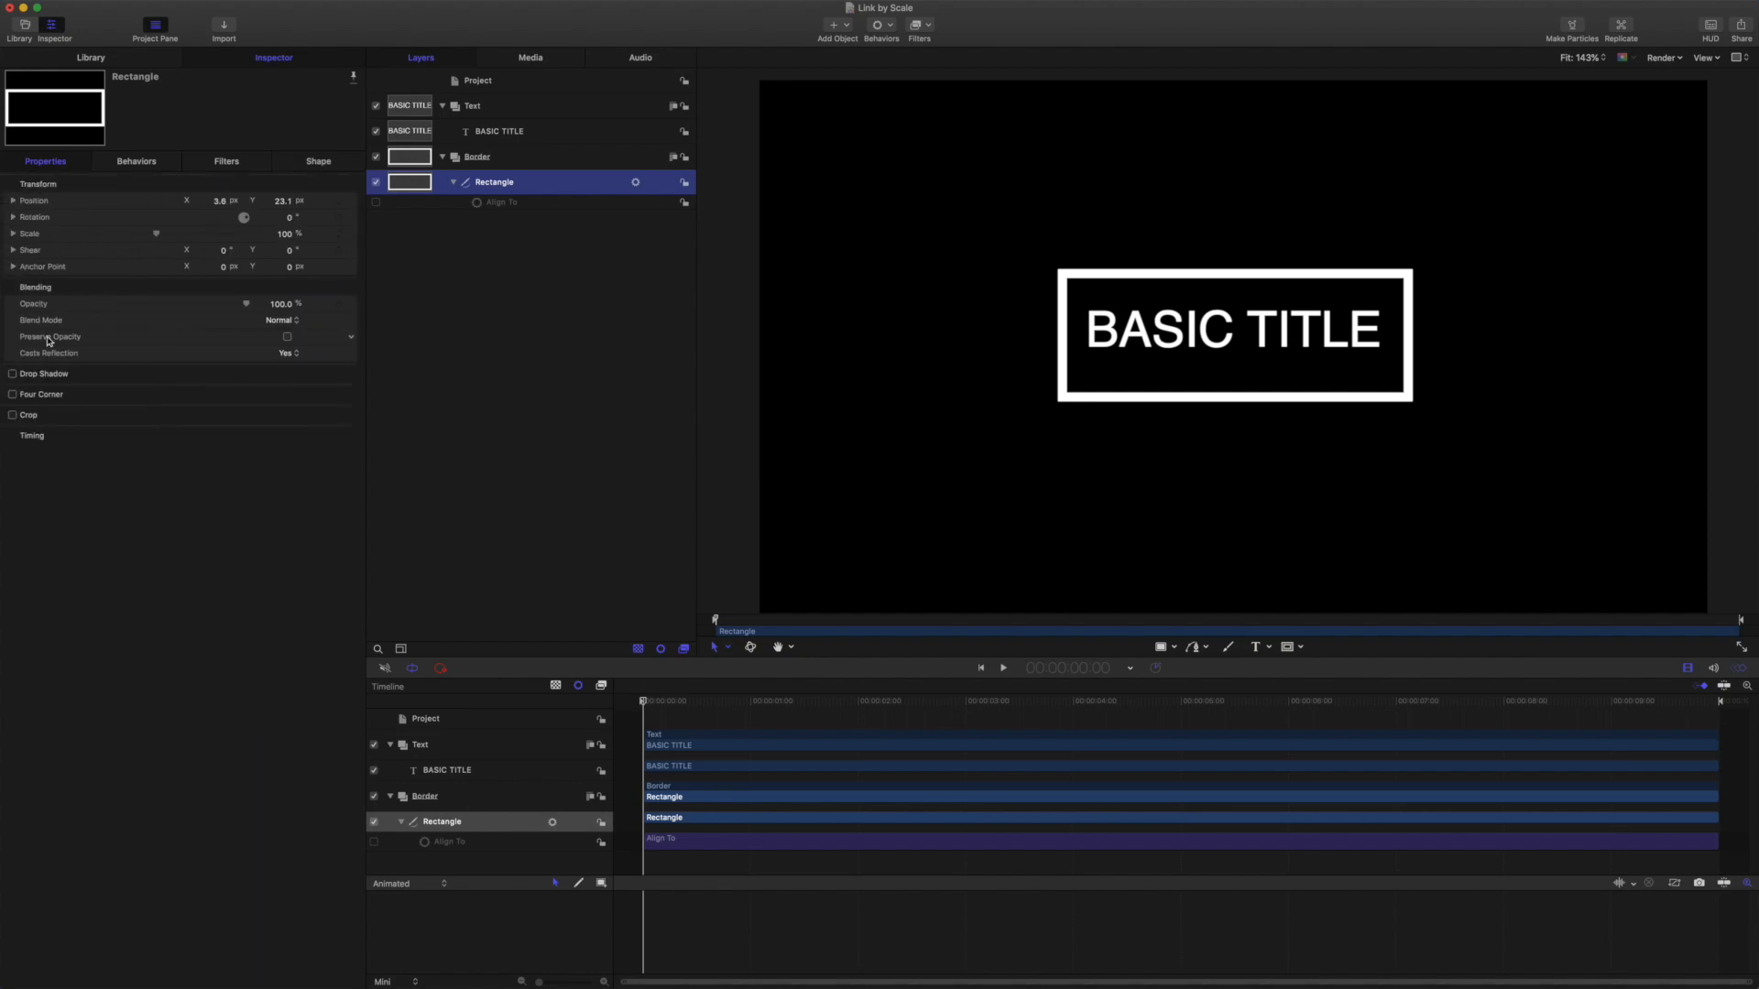
pyautogui.click(14, 234)
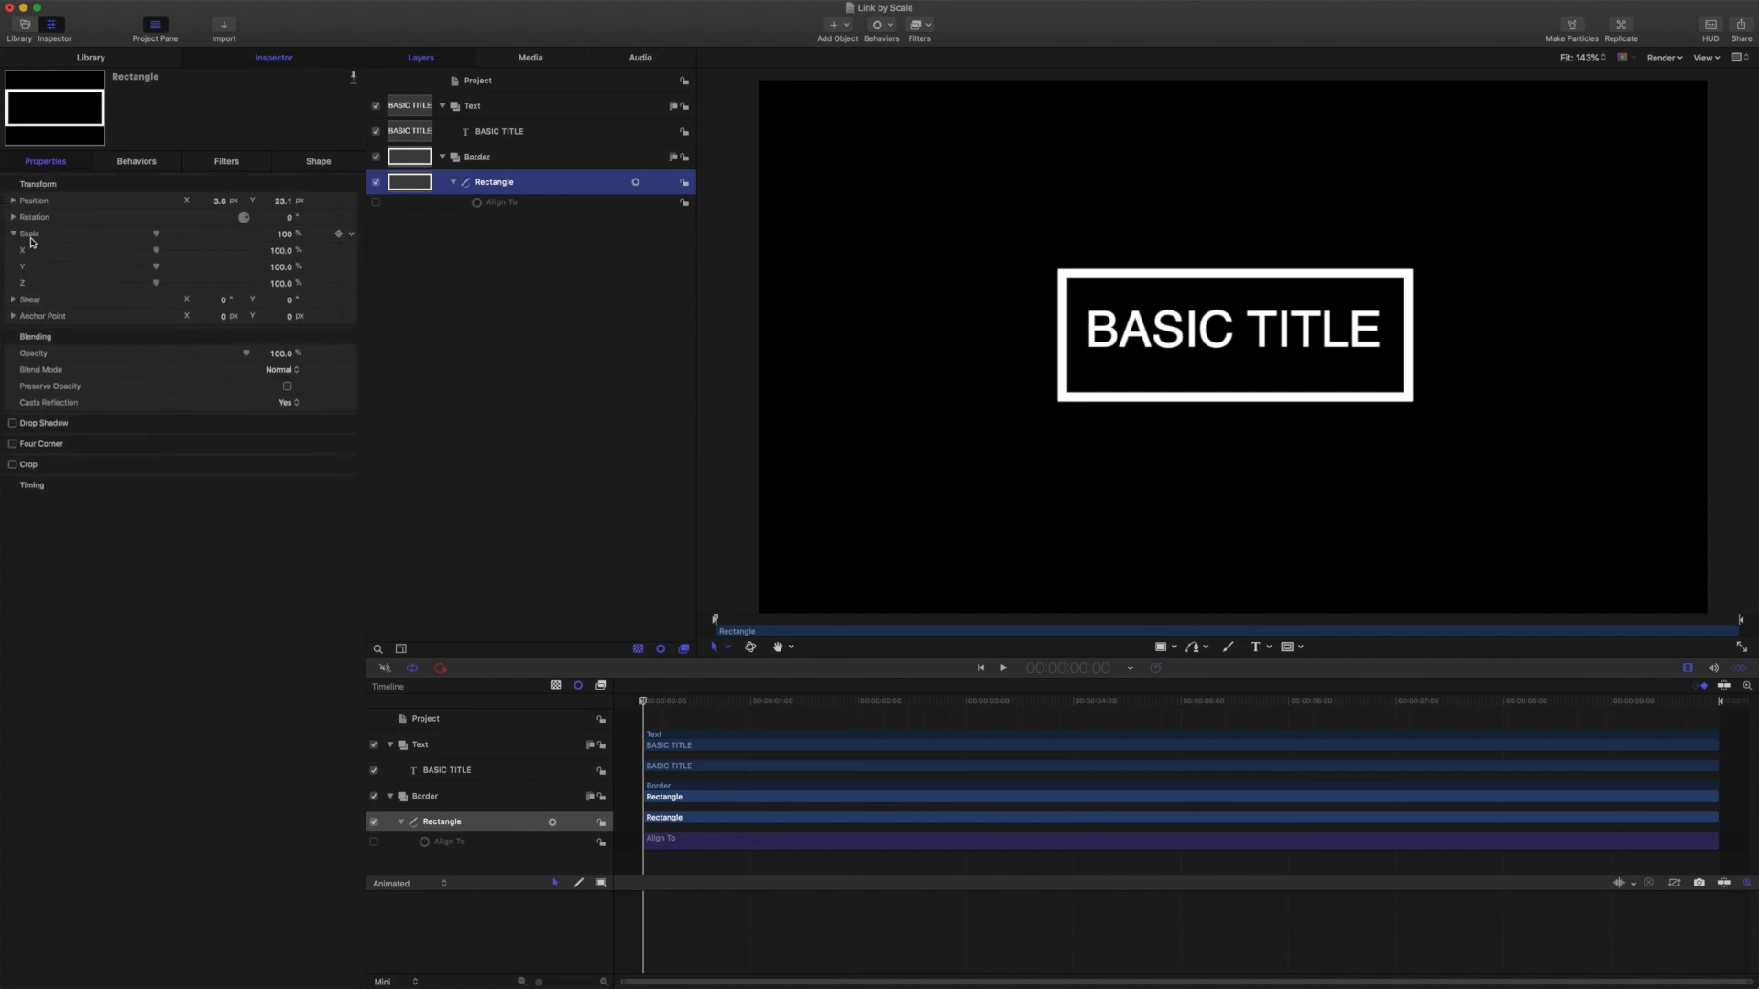
pyautogui.click(351, 234)
pyautogui.moveTo(431, 361)
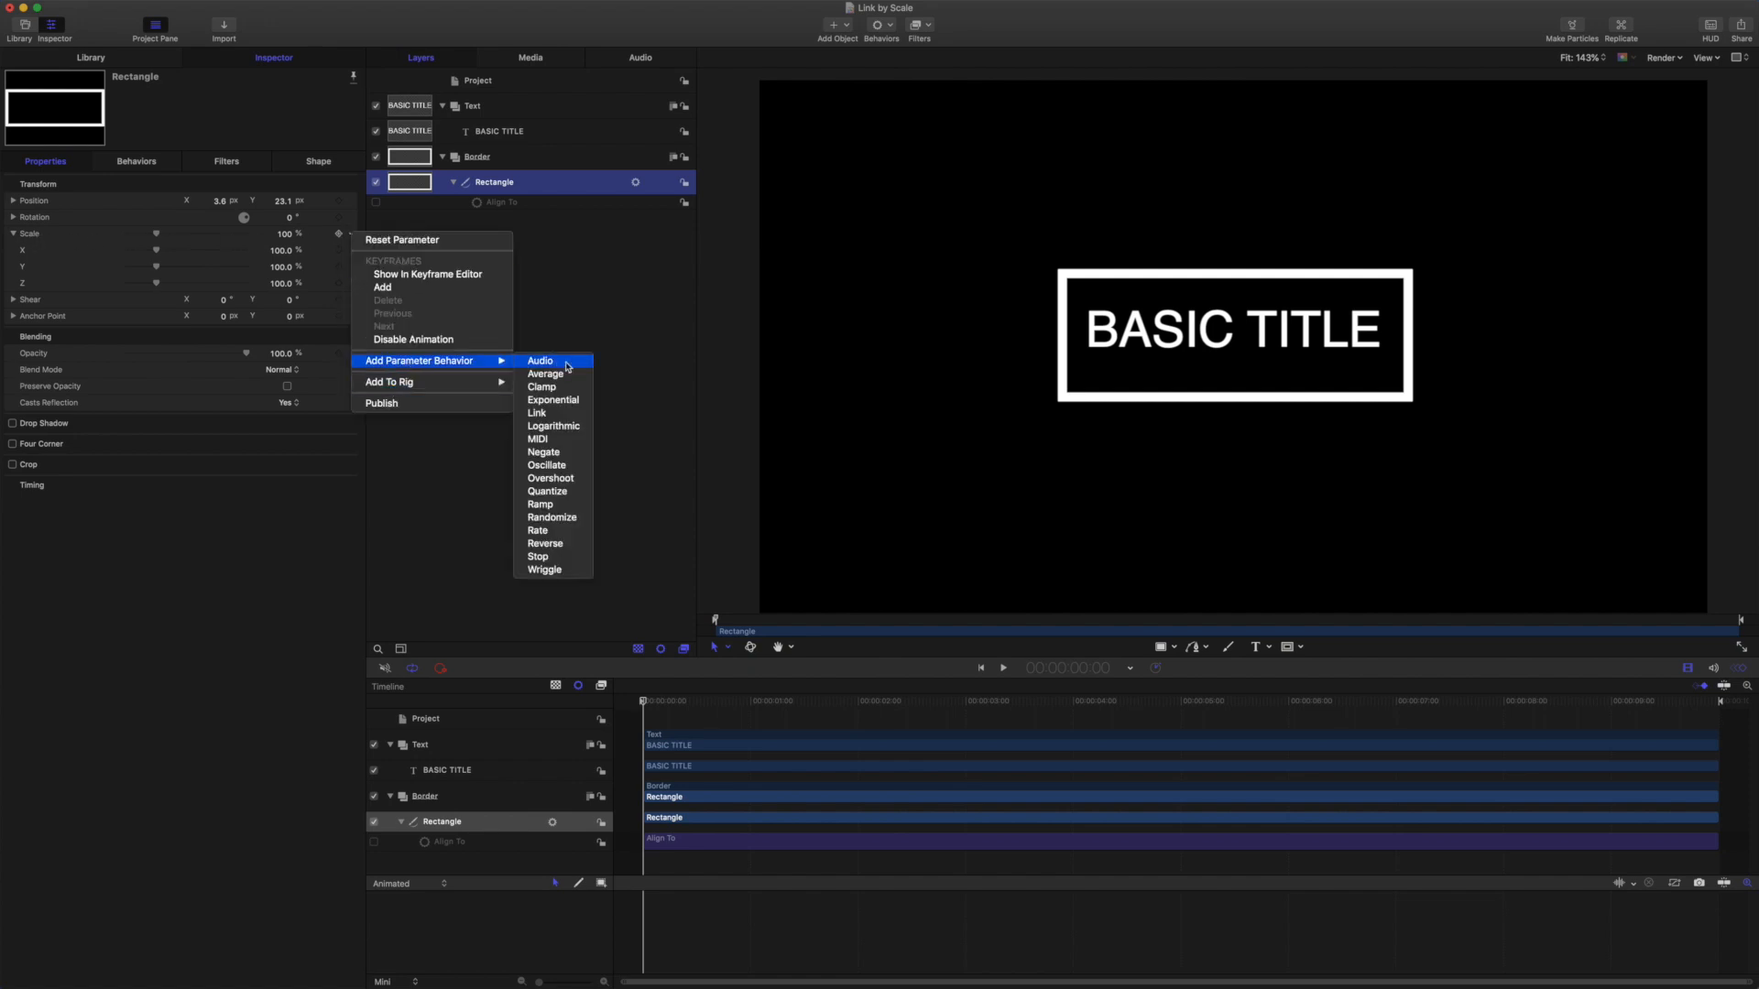
pyautogui.click(561, 413)
pyautogui.moveTo(509, 131); pyautogui.dragTo(275, 230)
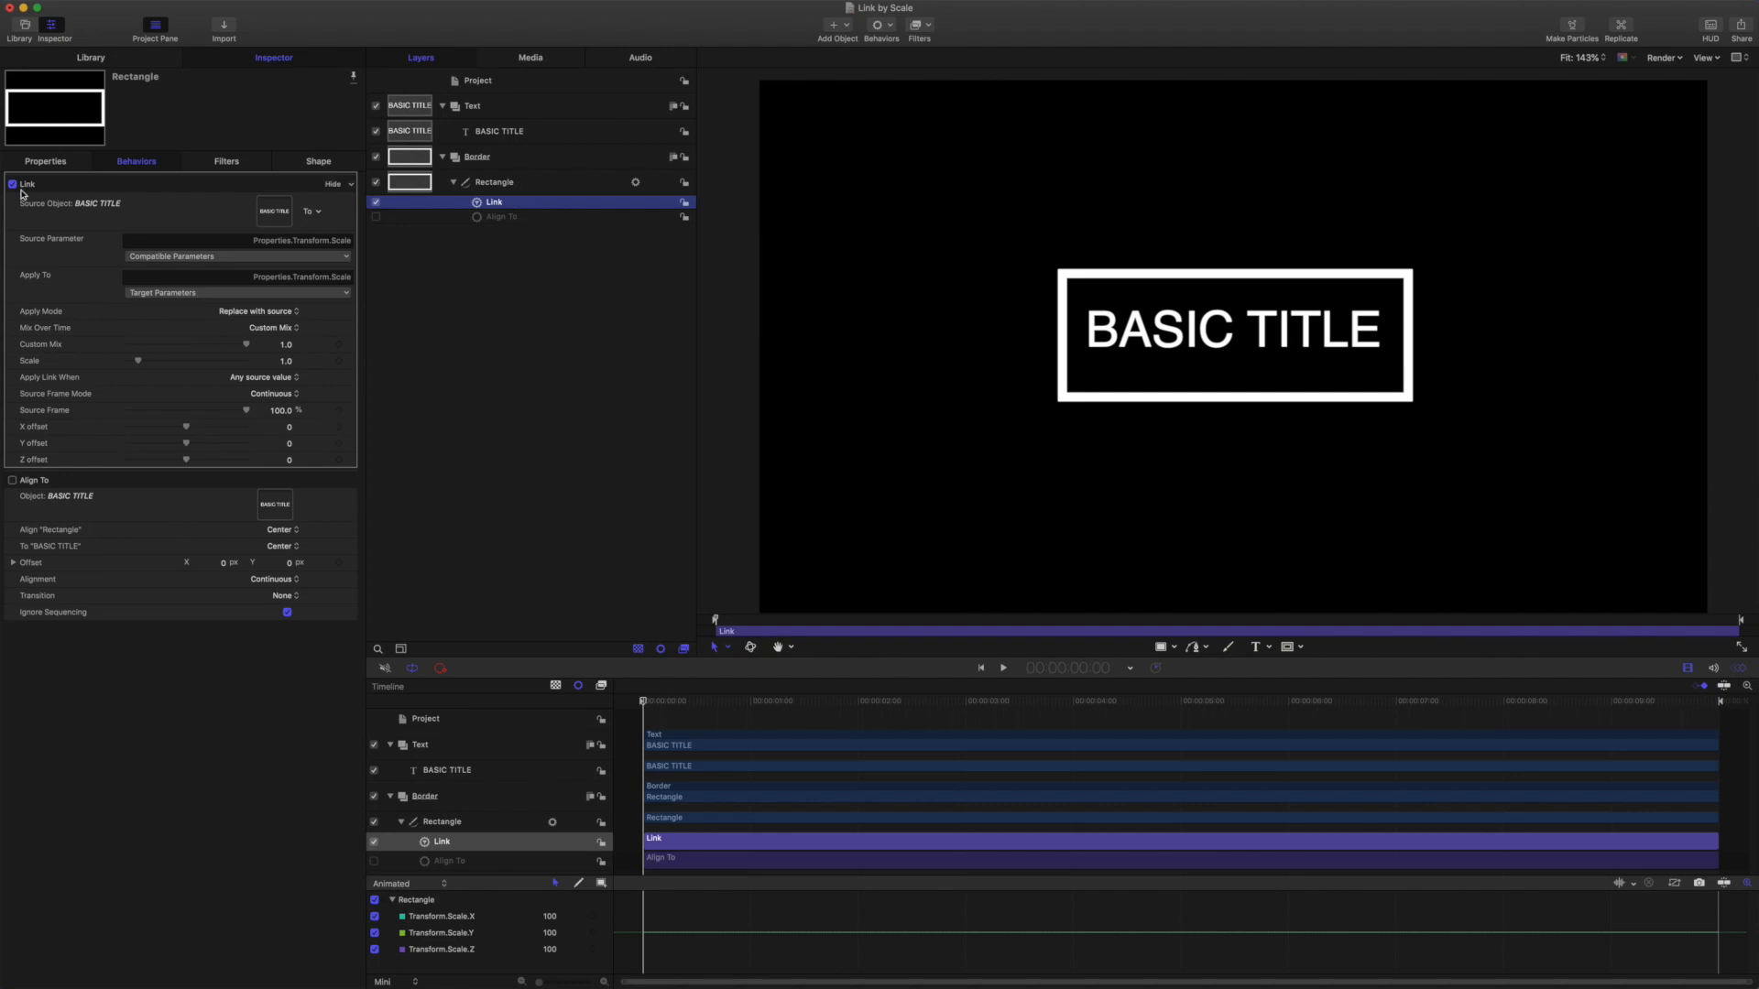
# Step: Set the link's source parameter to the title's Object Size, and check the border with Align To switched on and off
pyautogui.click(330, 258)
pyautogui.moveTo(323, 271)
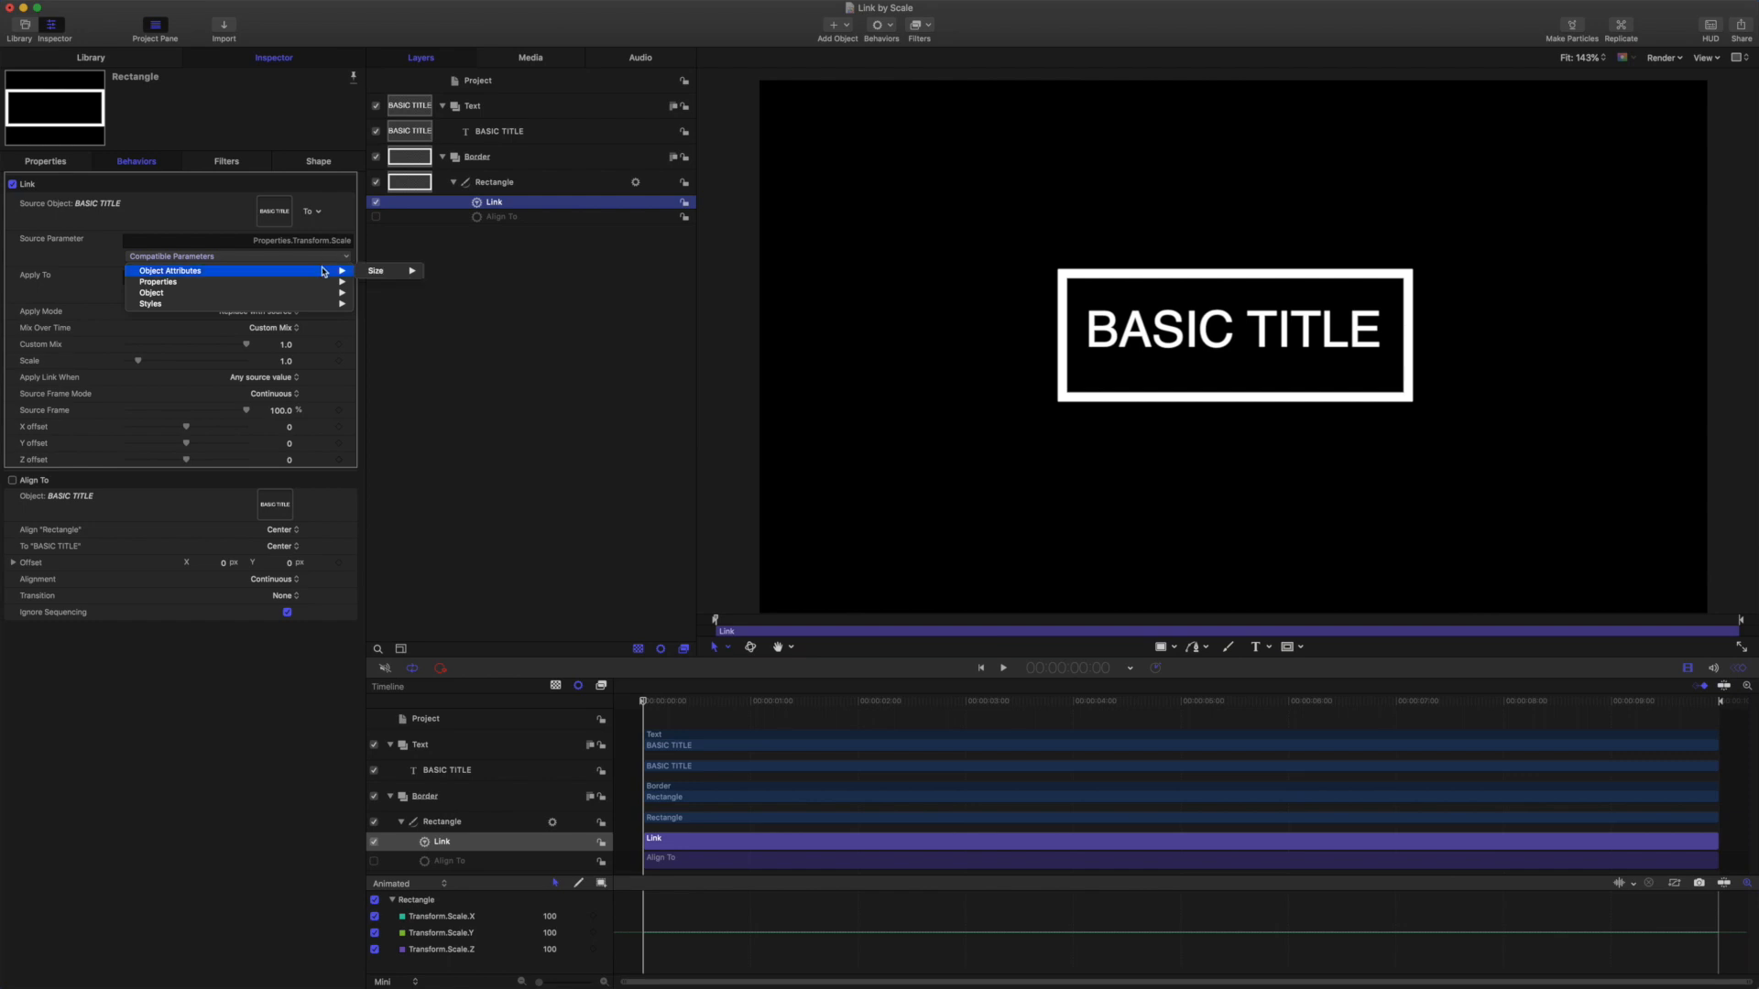
pyautogui.moveTo(392, 272)
pyautogui.click(446, 273)
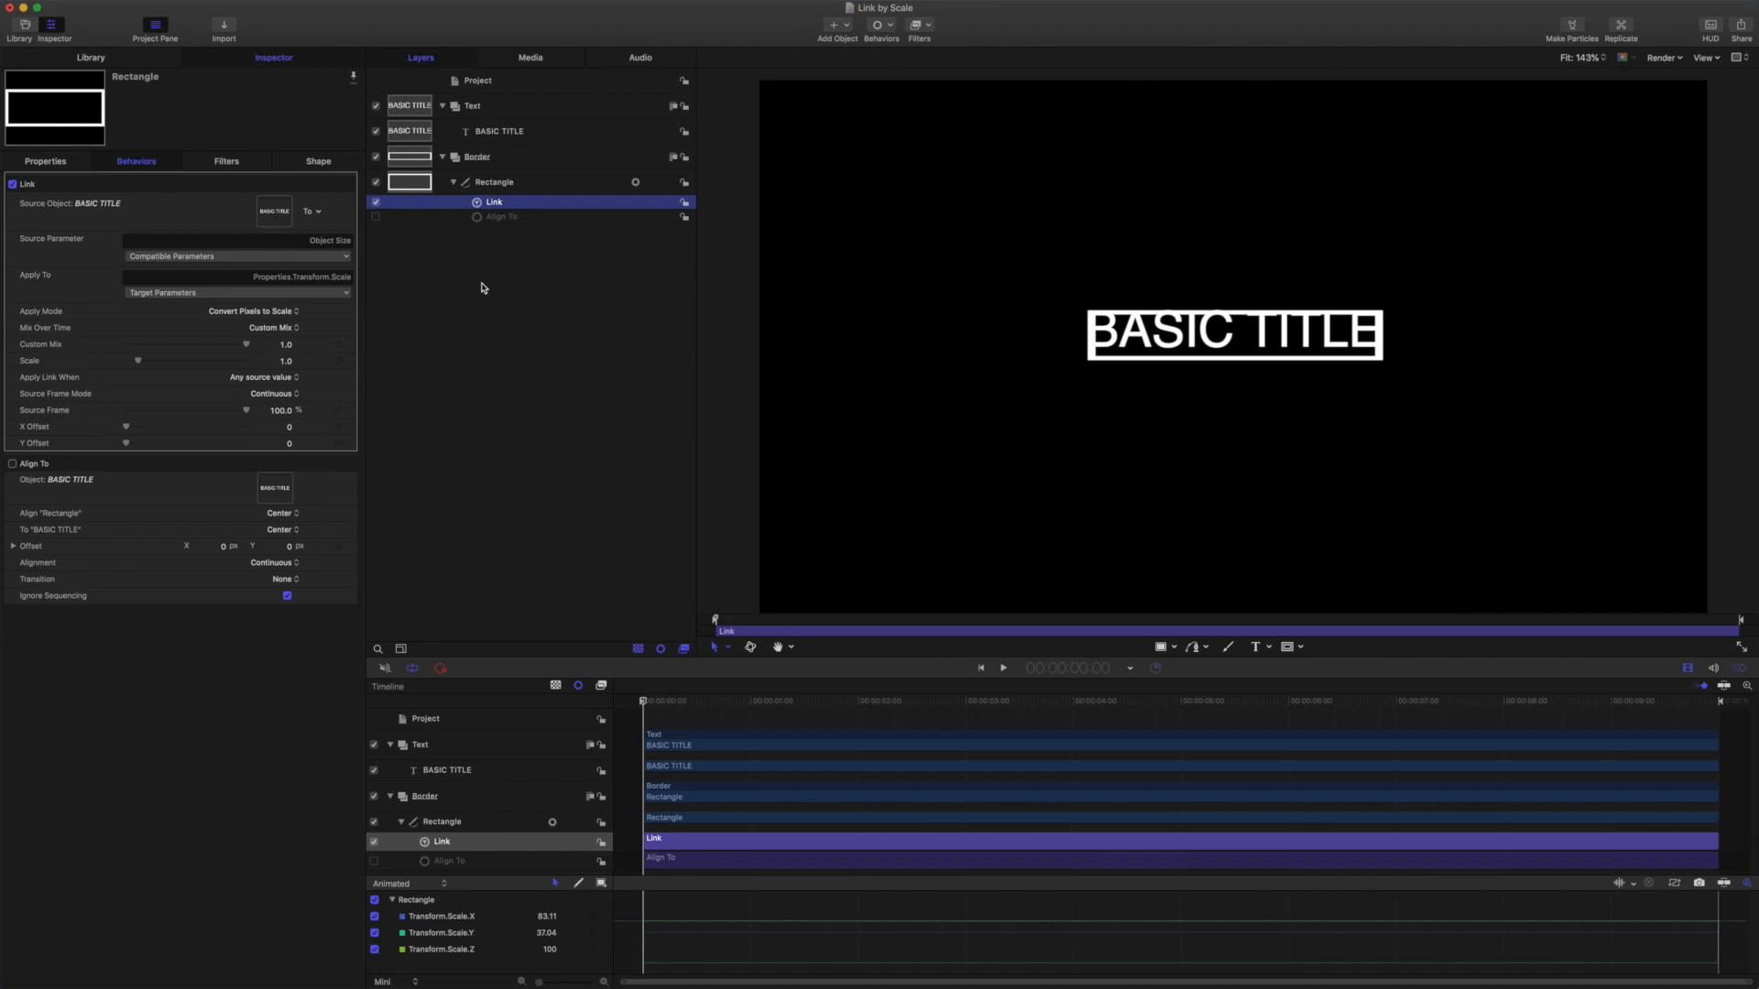
pyautogui.click(375, 218)
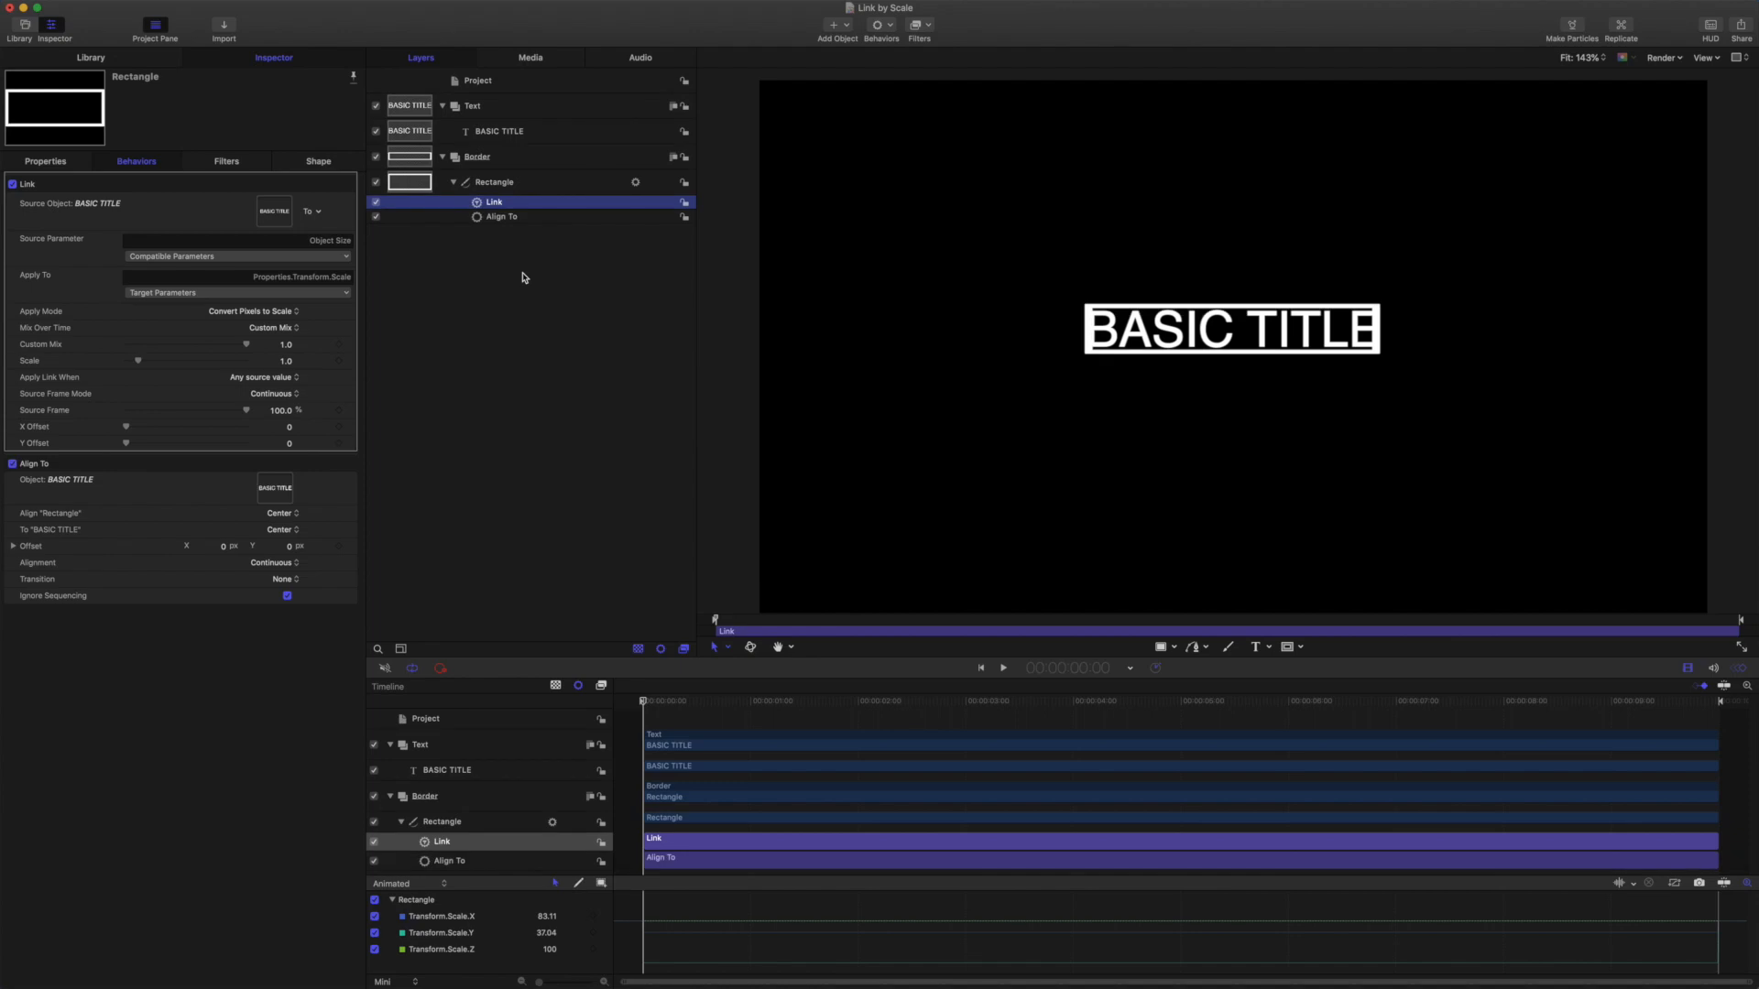
pyautogui.click(376, 217)
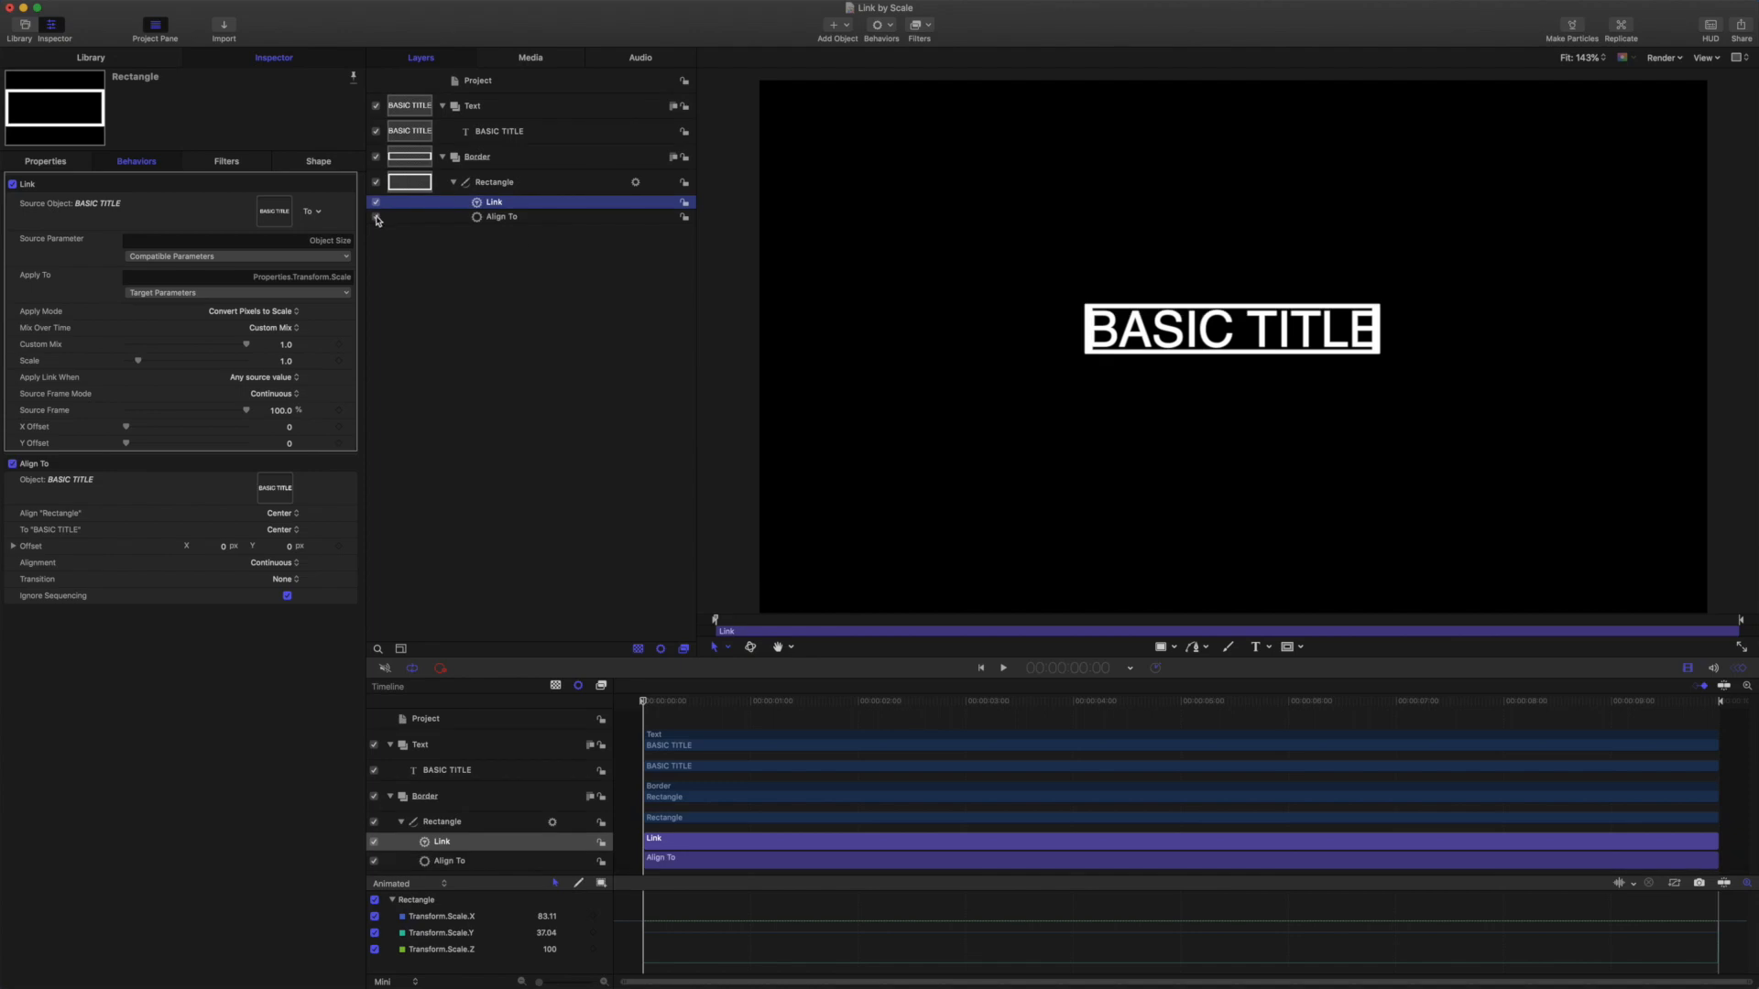
# Step: Rename the Rectangle's Link behavior as scale
pyautogui.doubleClick(510, 207)
pyautogui.write('scale')
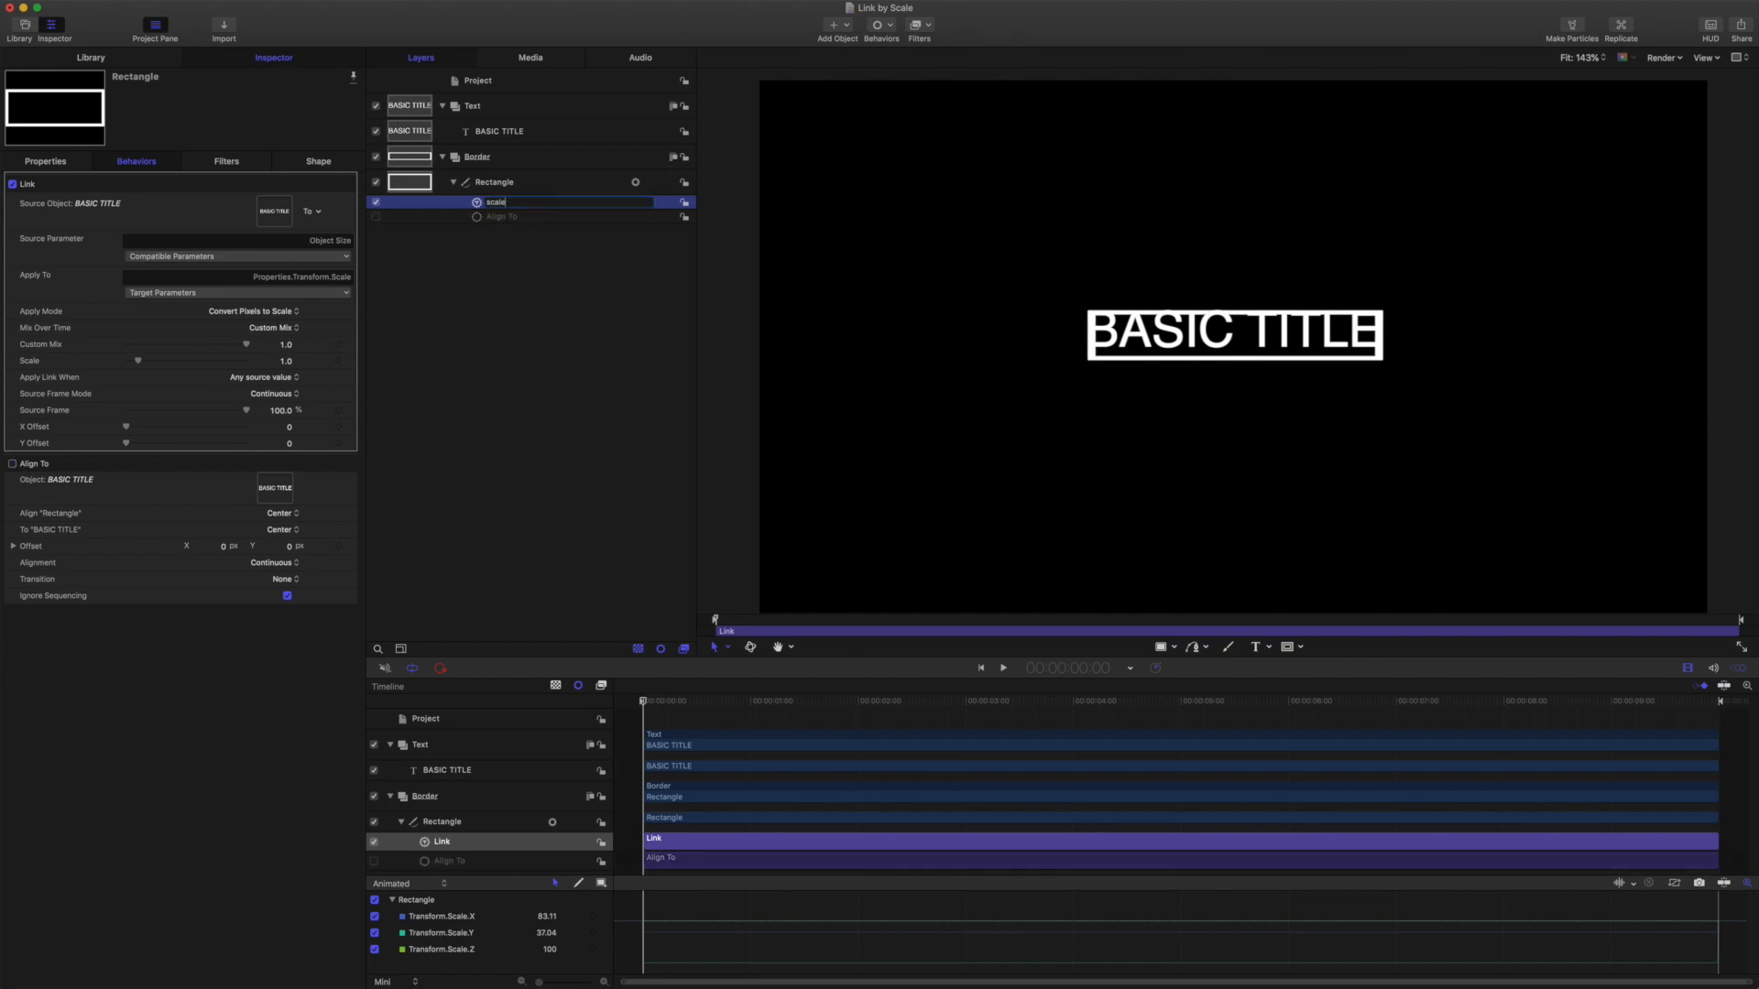
pyautogui.press('Return')
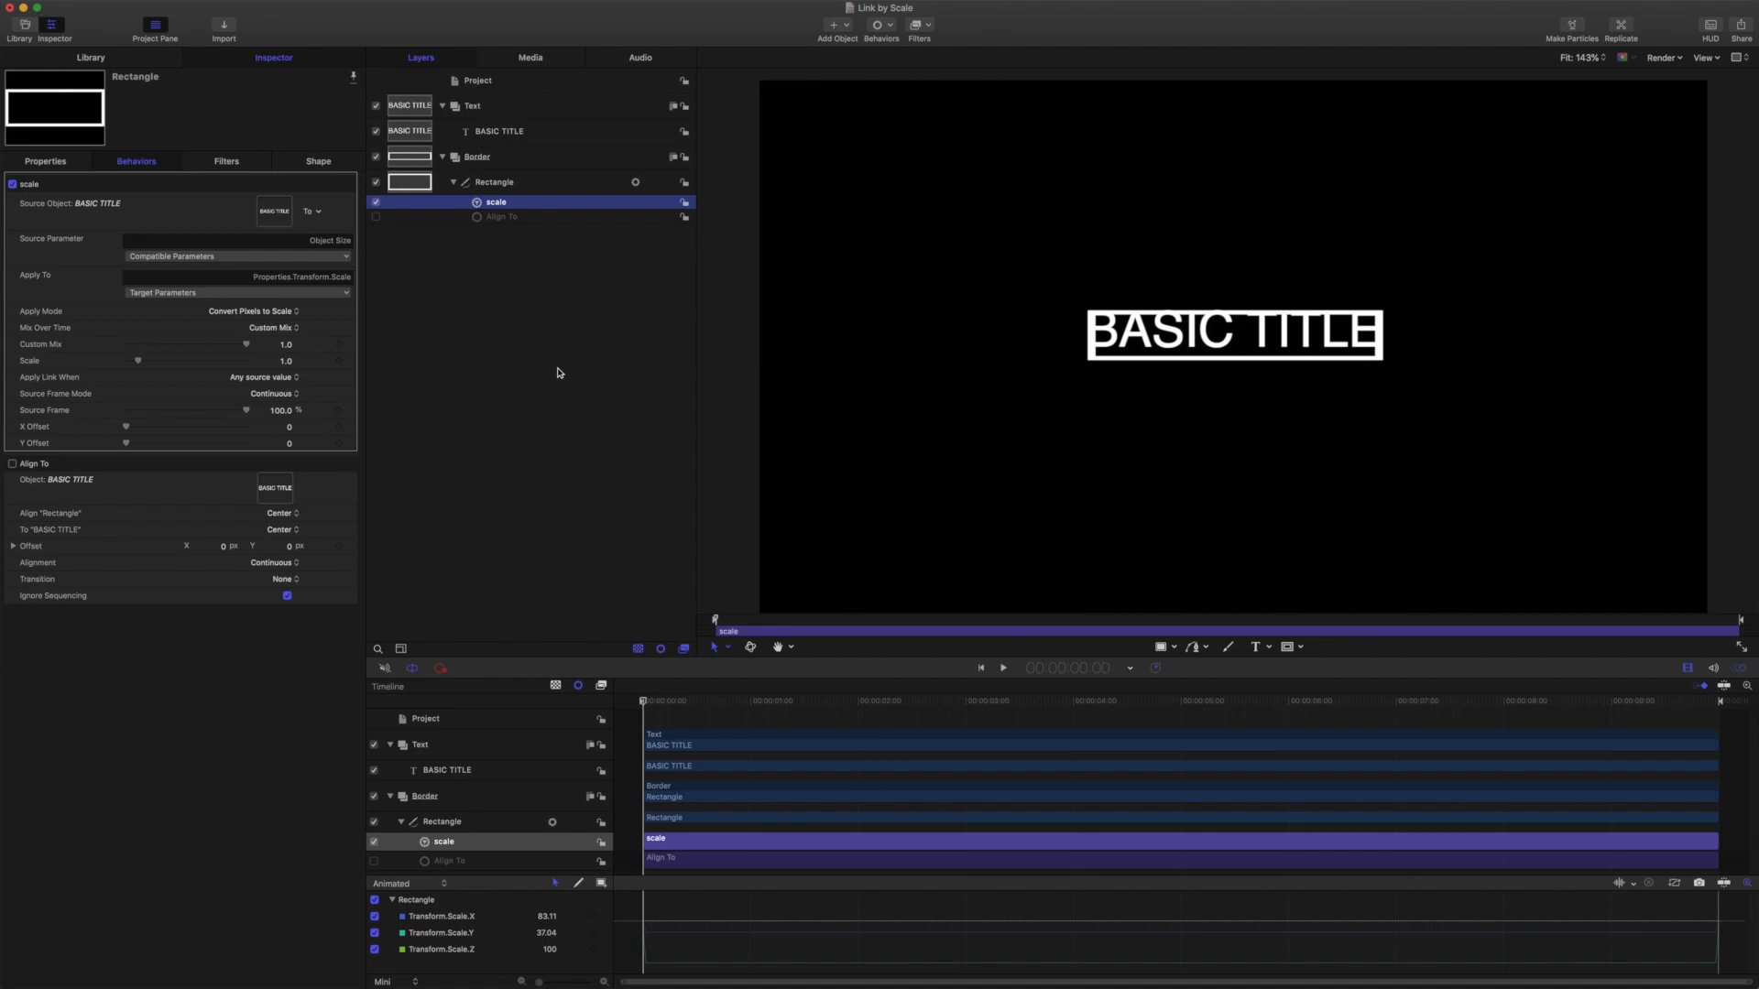
# Step: Try X and Y offsets of 100 on the scale link, and reset both offsets
pyautogui.click(290, 428)
pyautogui.write('100')
pyautogui.press('Return')
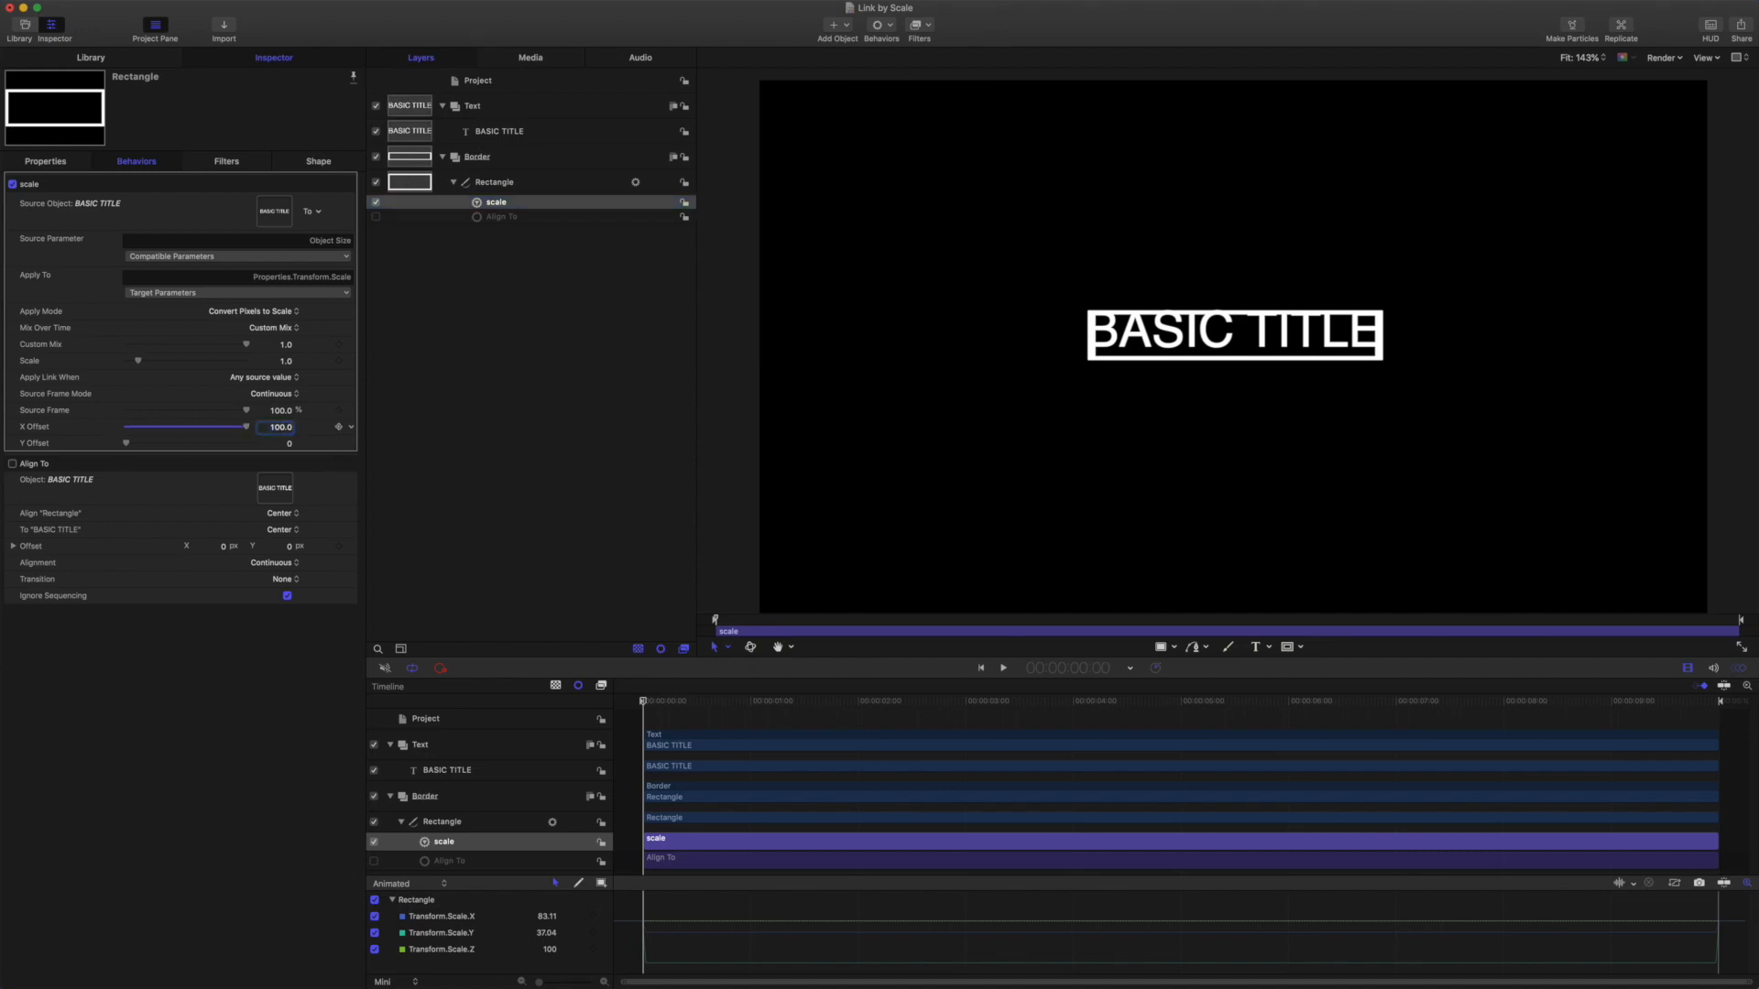
pyautogui.press('Tab')
pyautogui.write('10')
pyautogui.press('Return')
pyautogui.click(350, 430)
pyautogui.click(372, 436)
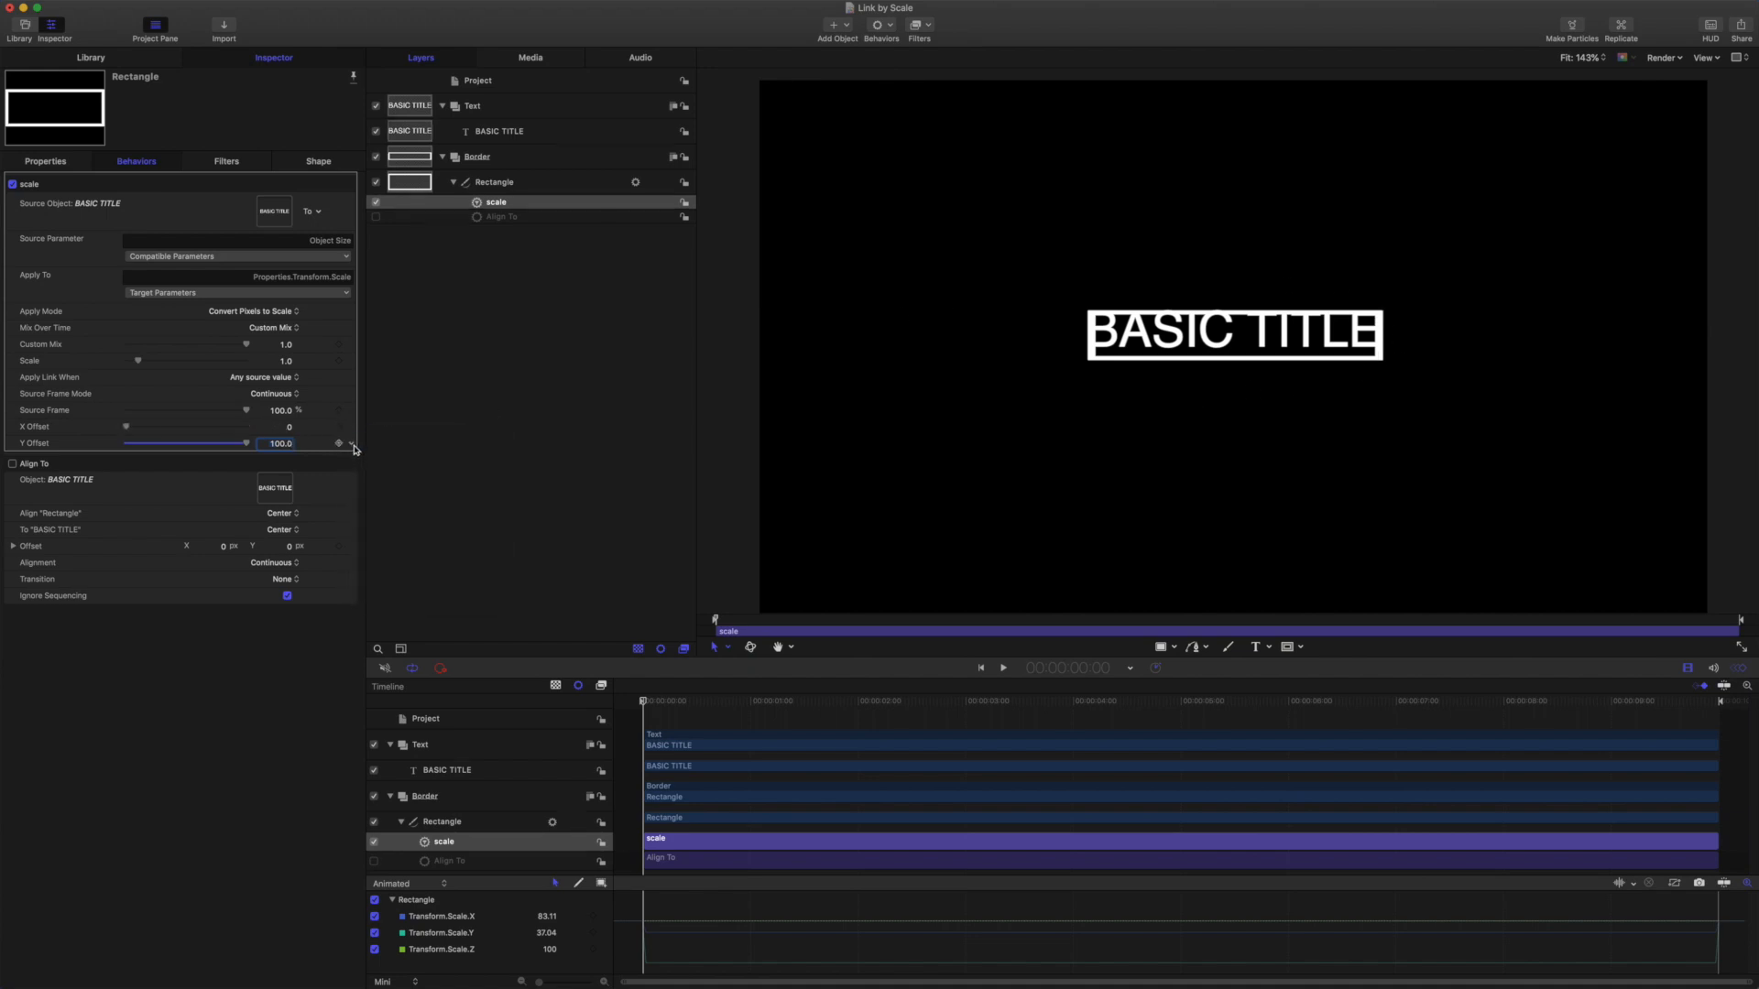
pyautogui.click(354, 448)
pyautogui.click(394, 452)
# Step: Set the scale link's Scale to 1.2 and re-enable the Rectangle's Align To behavior
pyautogui.click(286, 361)
pyautogui.write('1.')
pyautogui.press('Return')
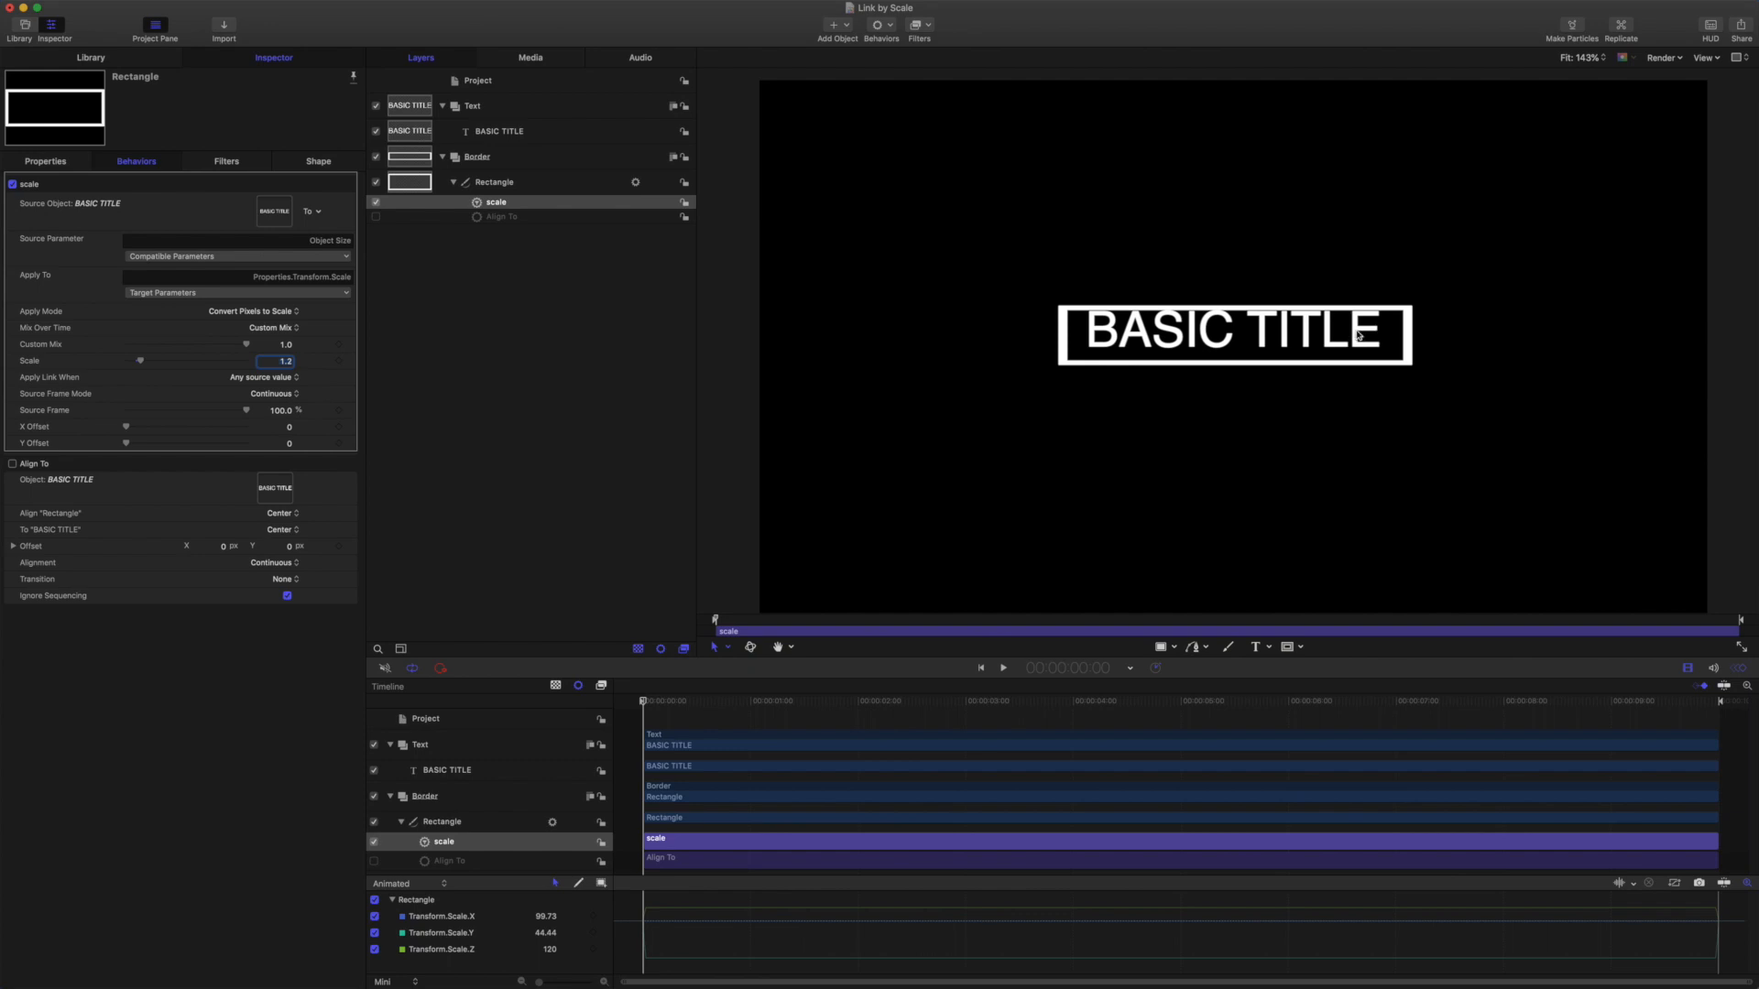
pyautogui.click(374, 221)
pyautogui.click(375, 218)
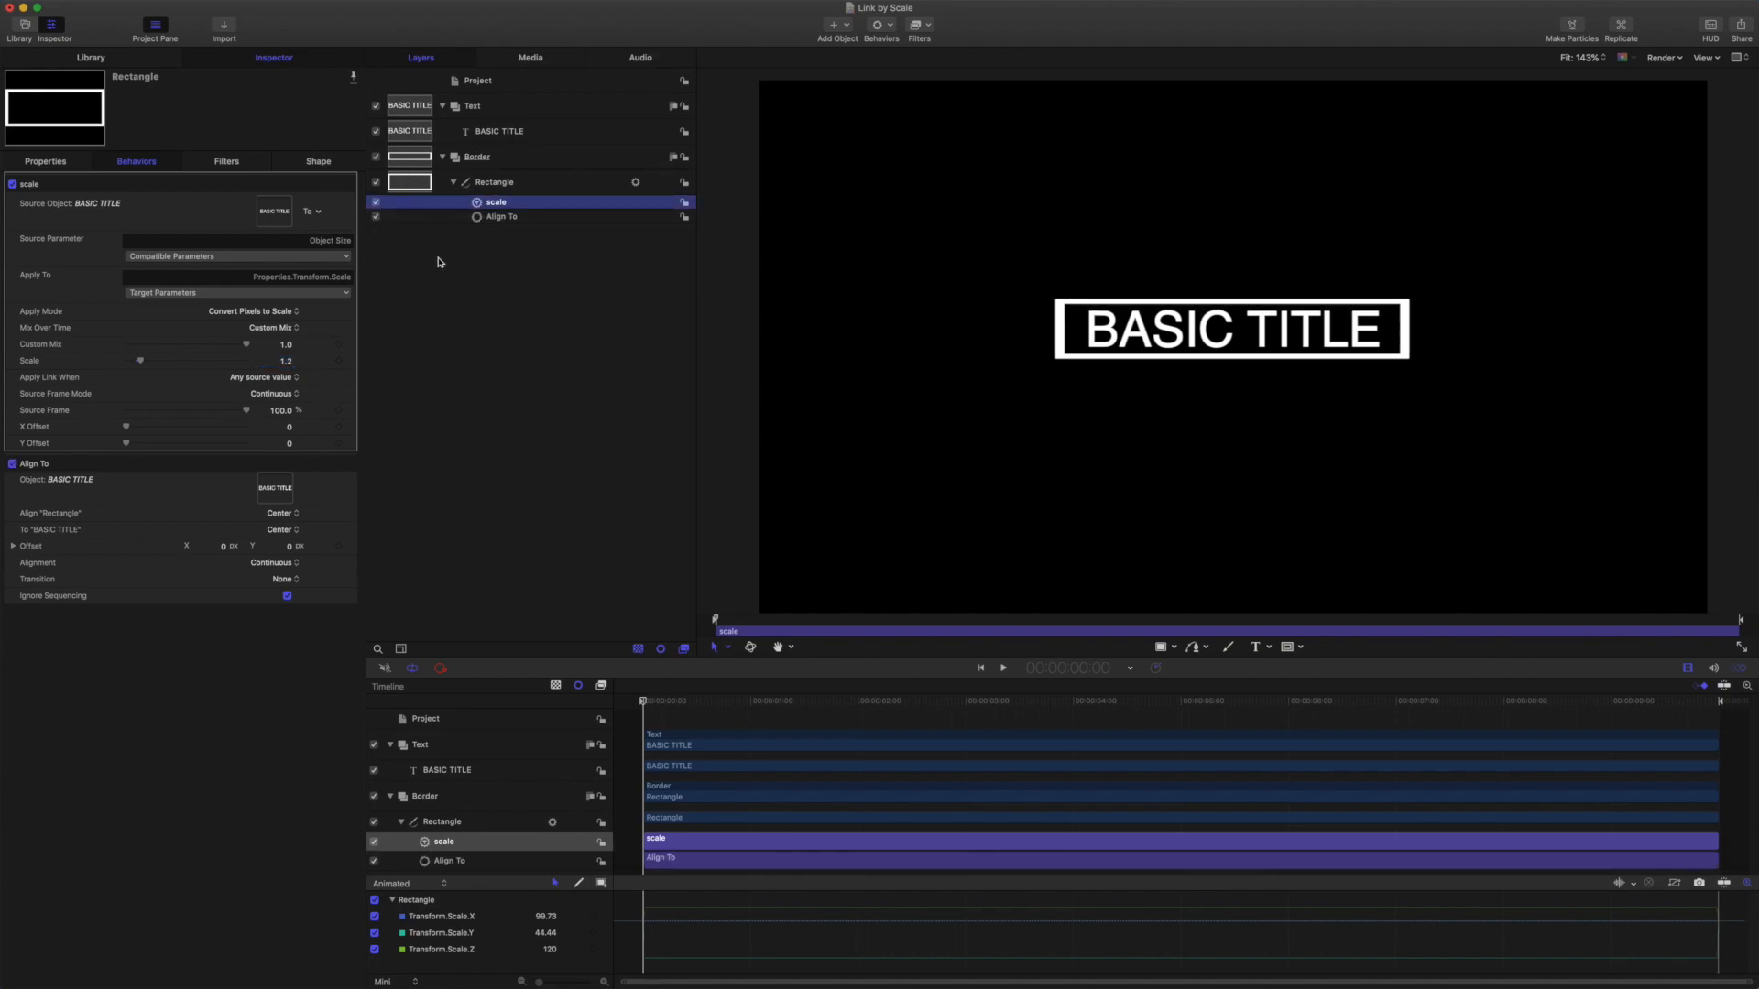
# Step: Extend the title text to BASIC TITLE LONGER followed by four more lines reading LONGER
pyautogui.click(510, 133)
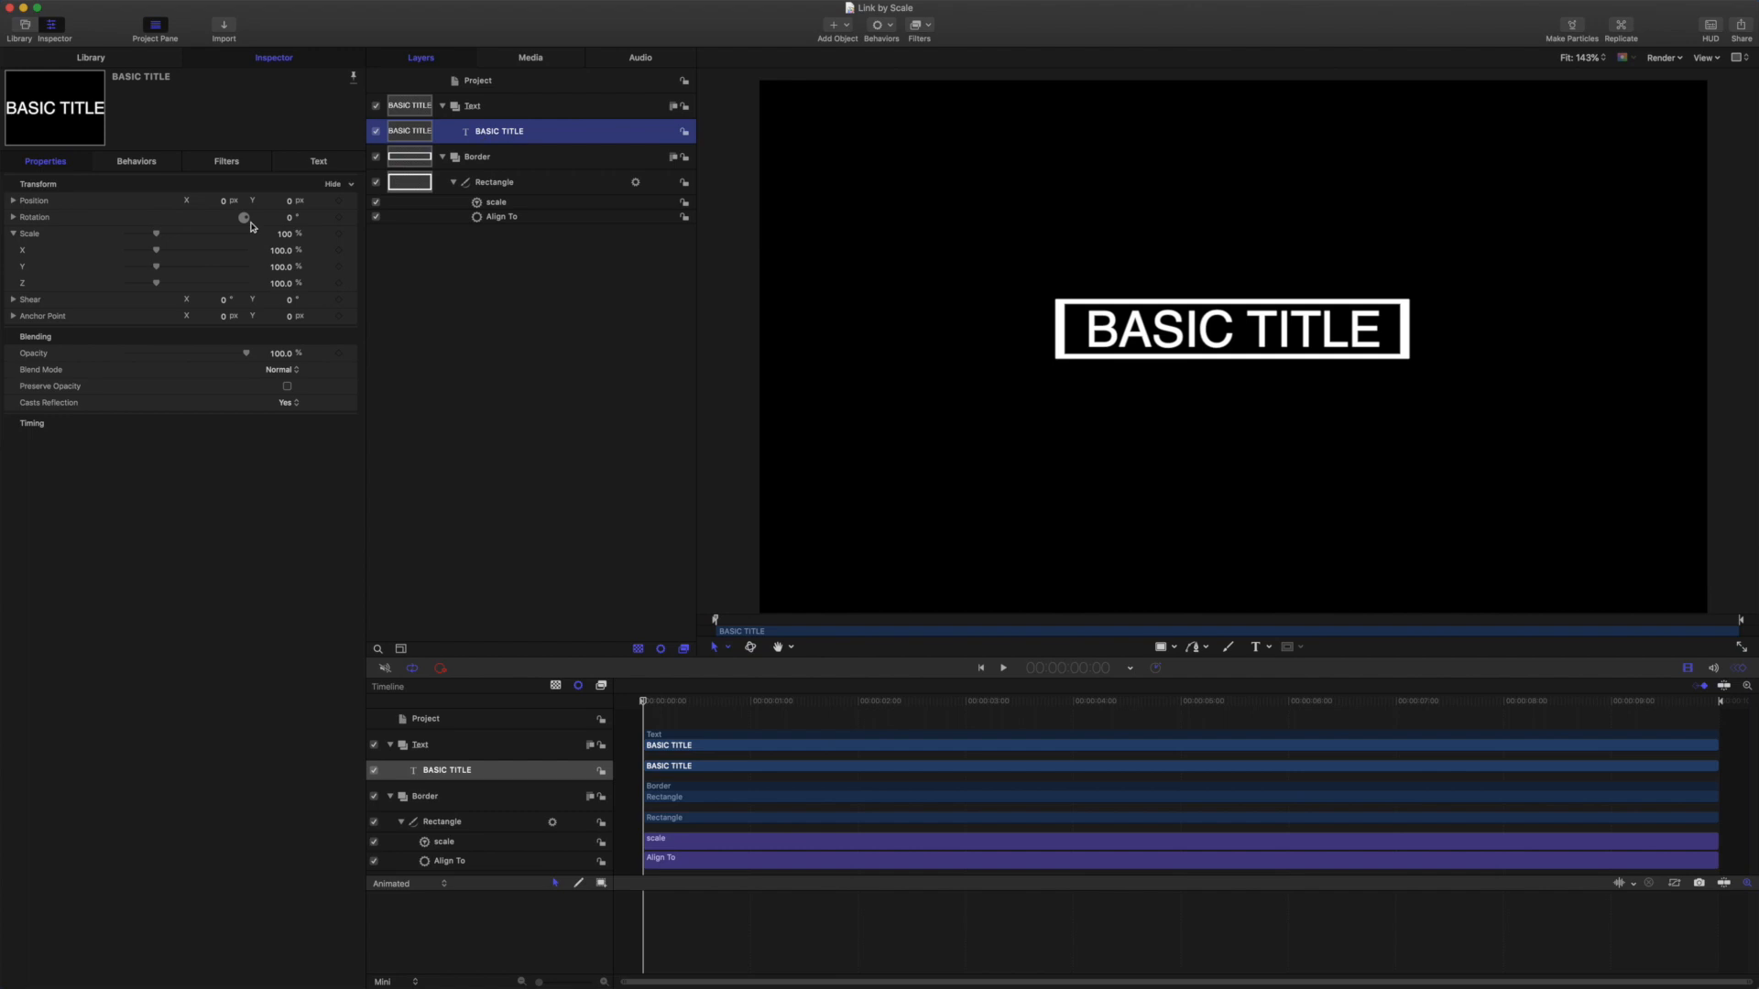
pyautogui.click(319, 162)
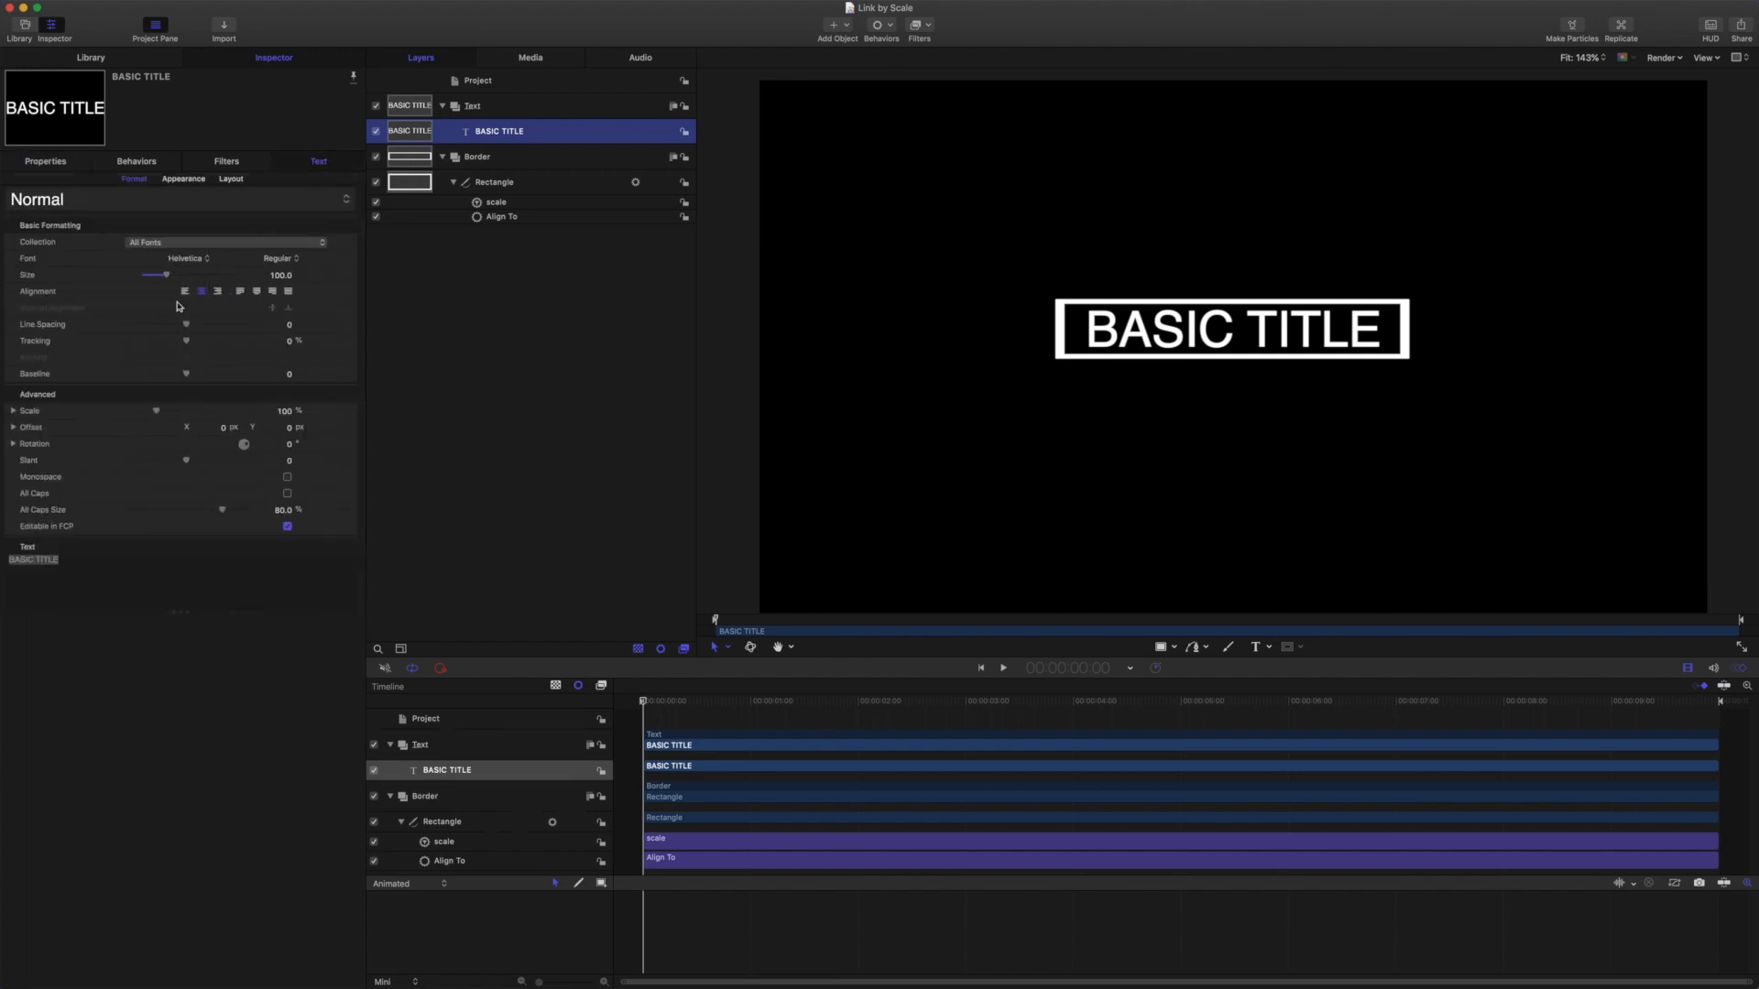
pyautogui.click(70, 562)
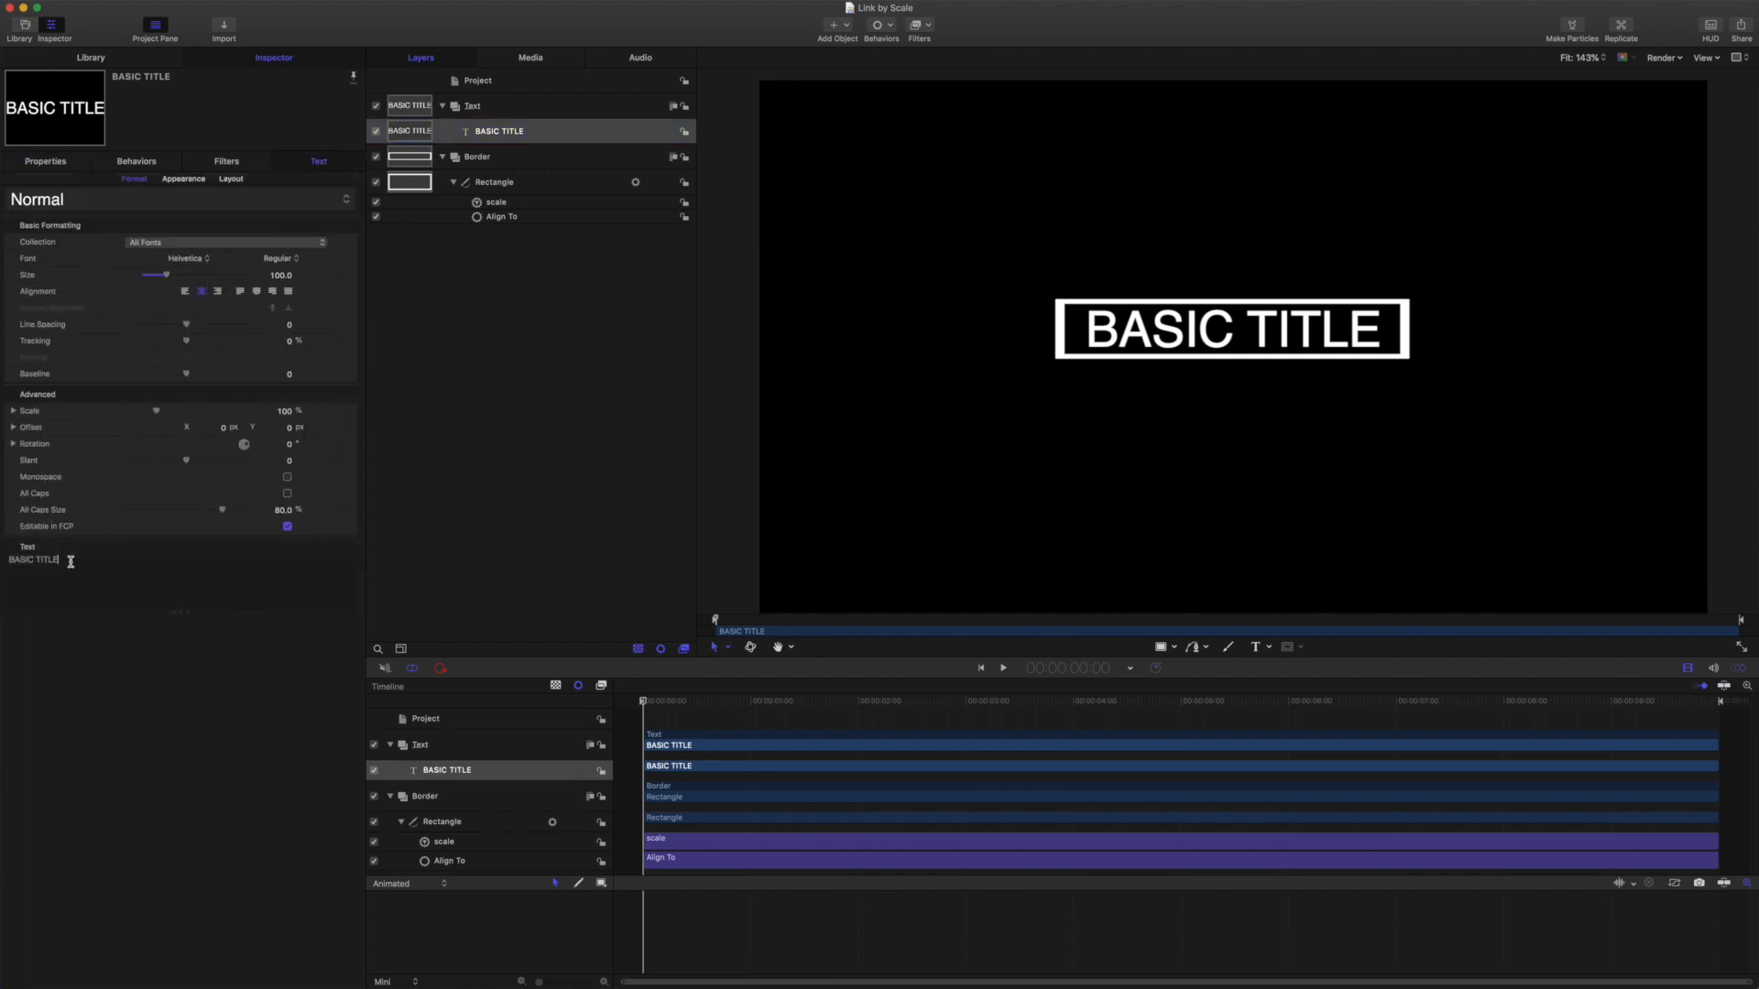
pyautogui.write('LONGER')
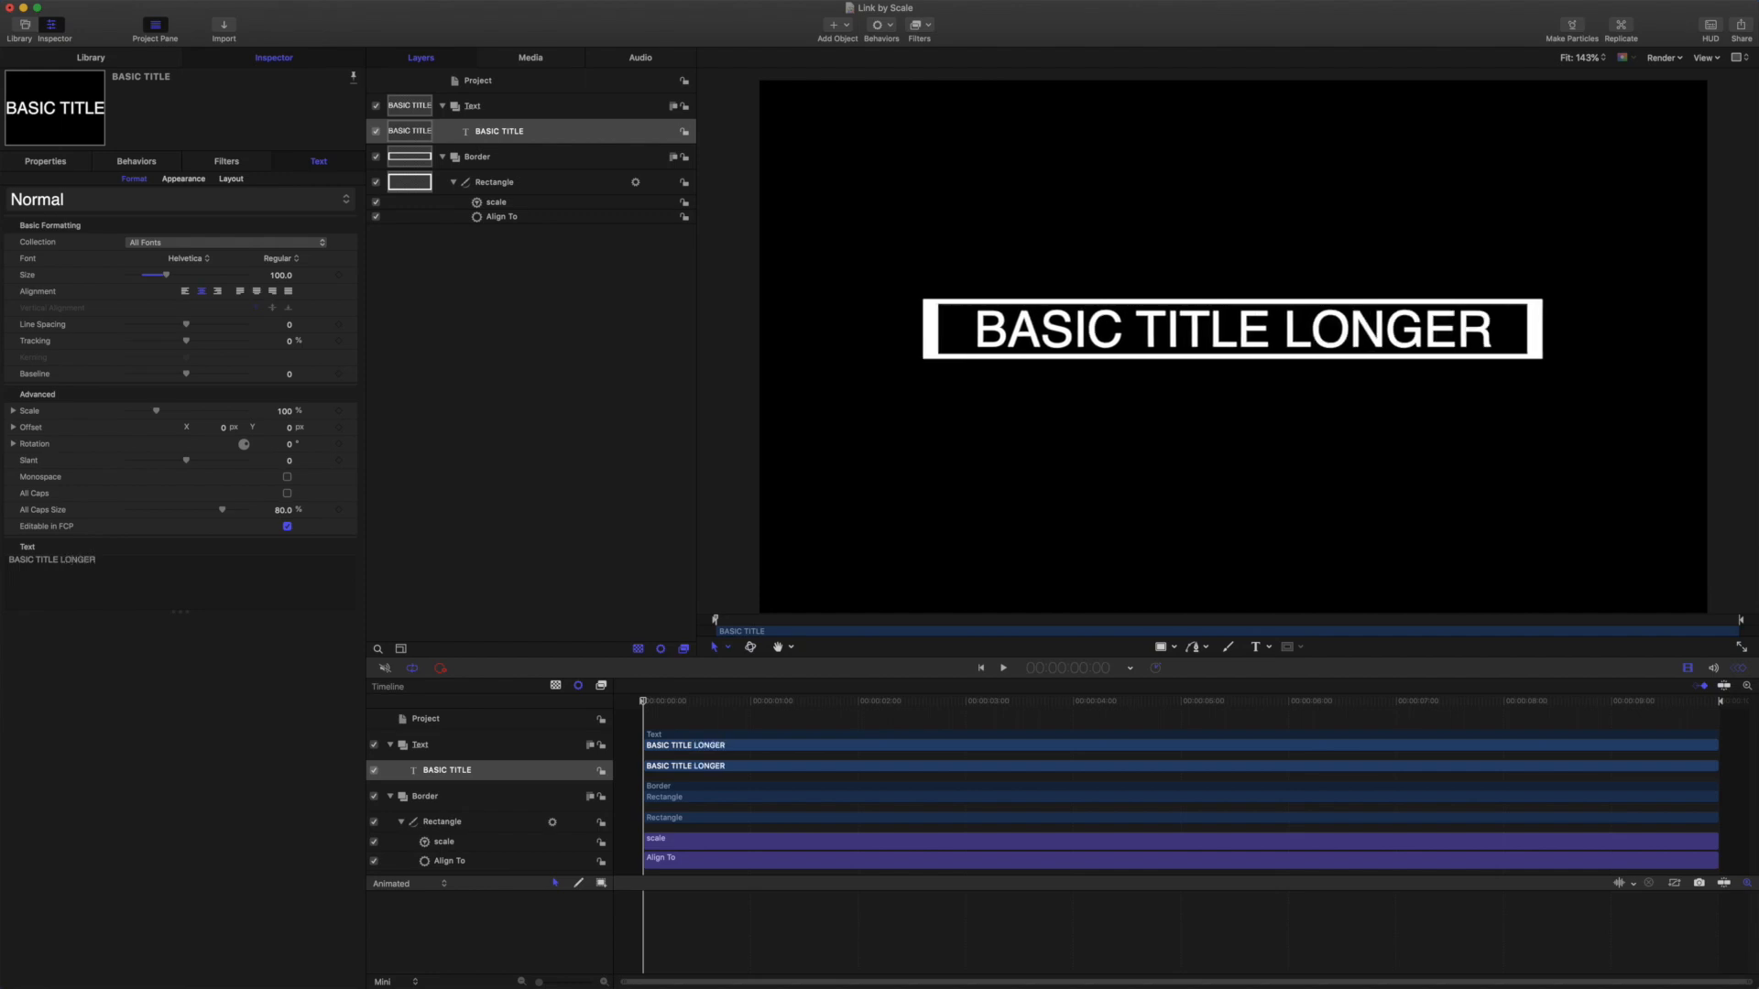
pyautogui.press('Return')
pyautogui.write('LONGER')
pyautogui.press('Return')
pyautogui.write('LONGER')
pyautogui.press('Return')
pyautogui.write('LONG')
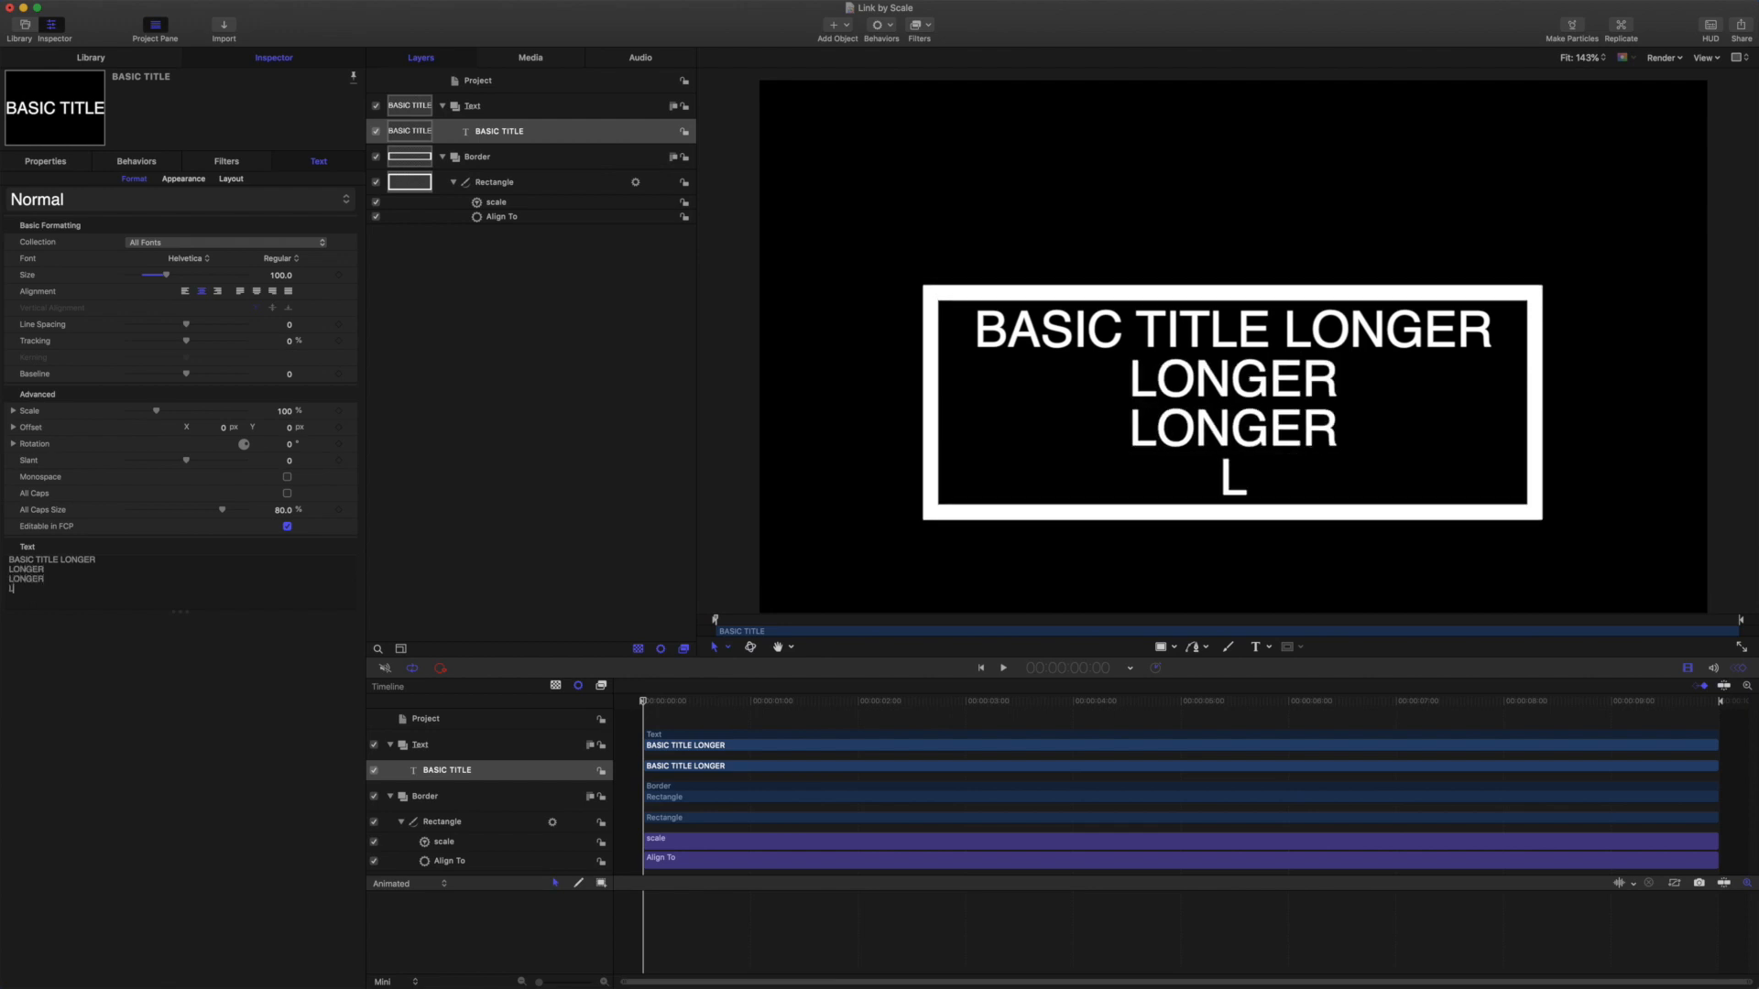
pyautogui.write('ER')
pyautogui.press('Return')
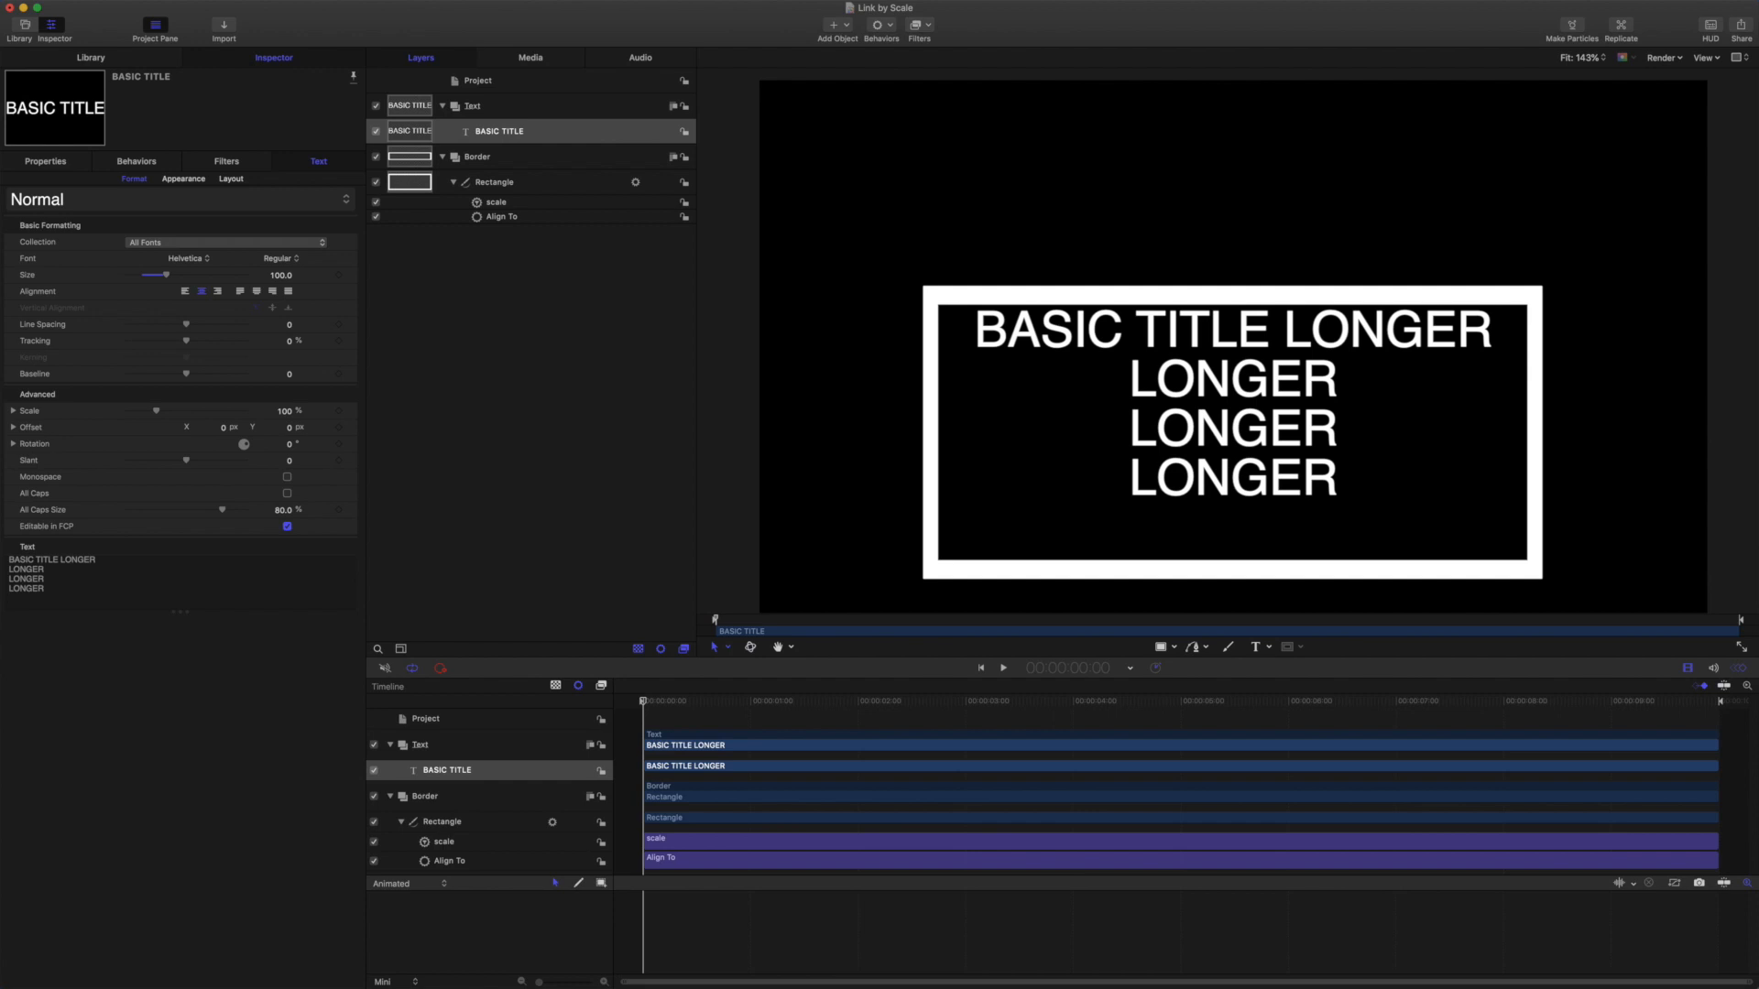
pyautogui.write('LONGER')
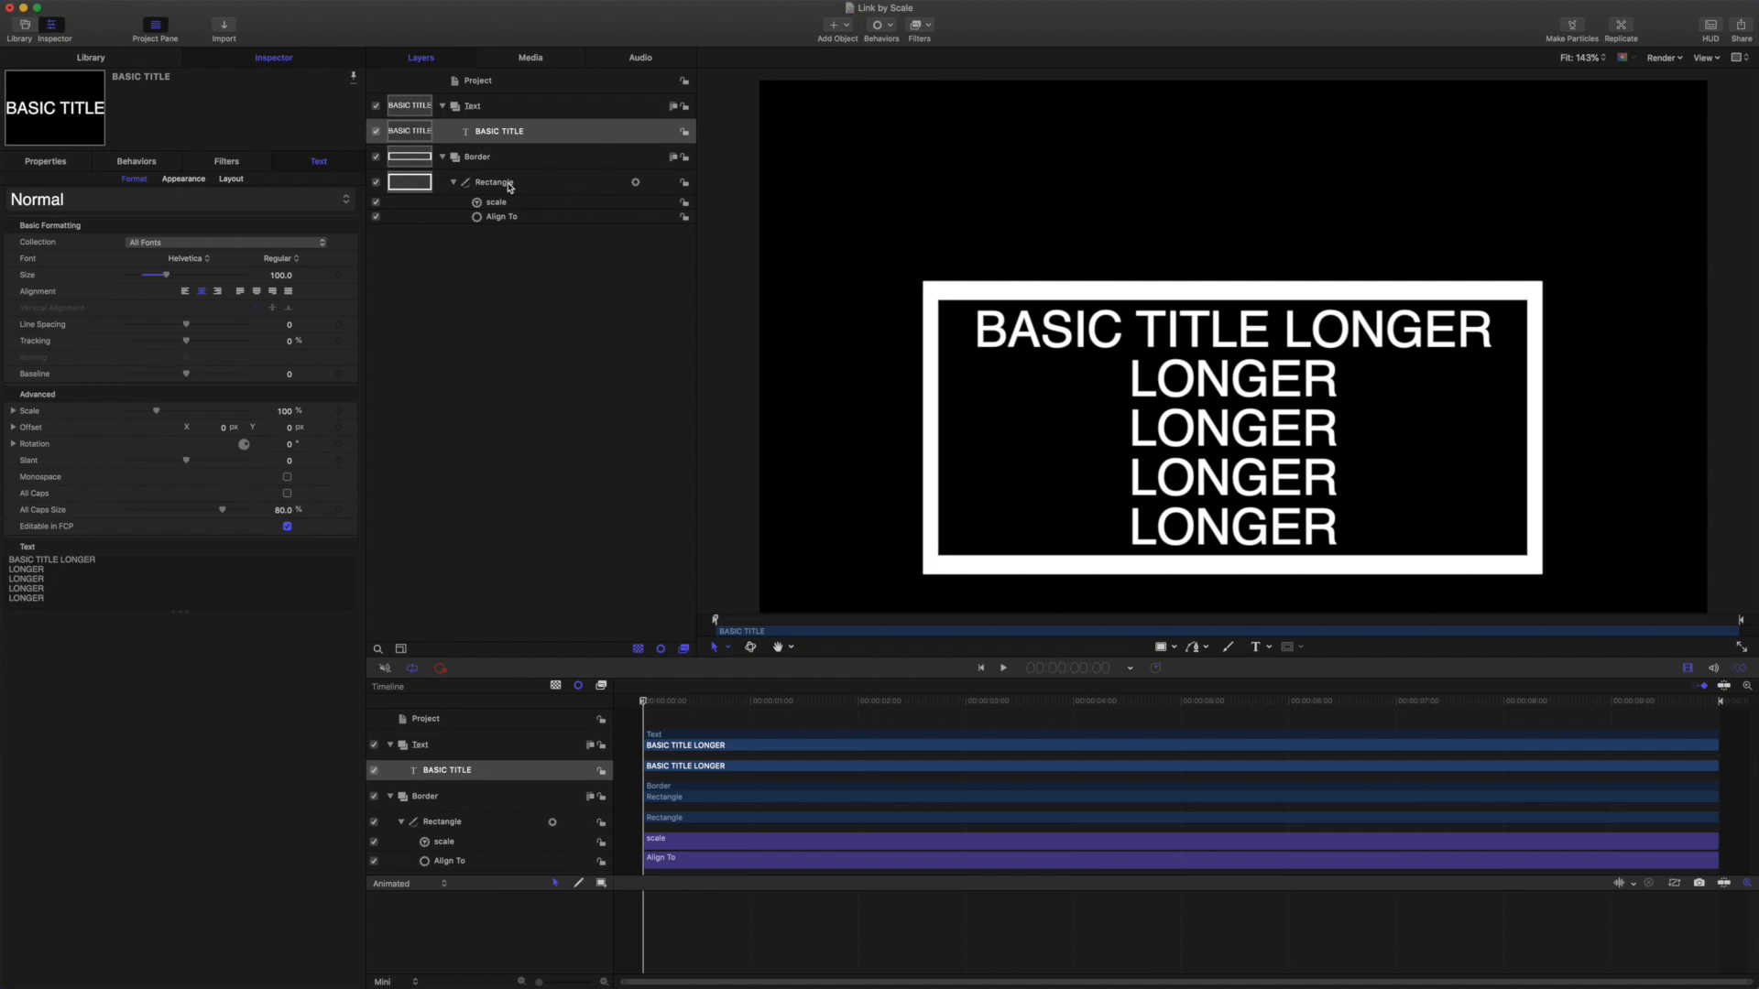
pyautogui.press('Tab')
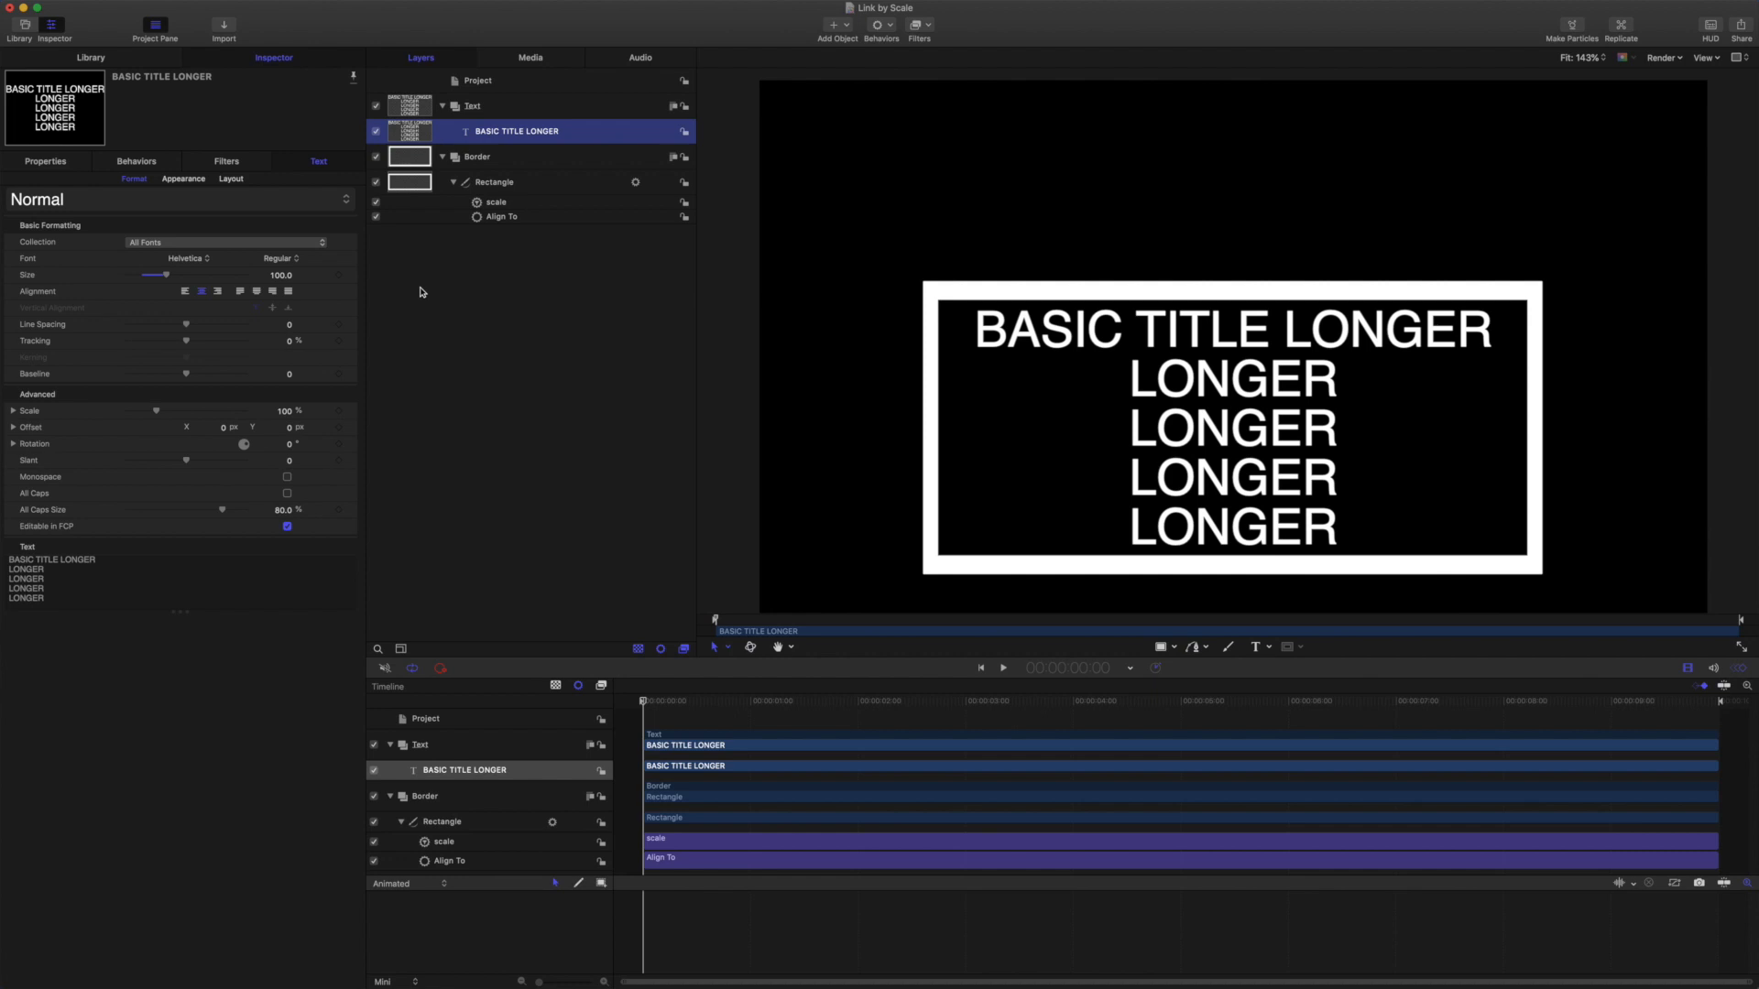
# Step: Disable the Rectangle's Align To behavior and turn on Preserve Width for its outline
pyautogui.press('Down')
pyautogui.press('Down')
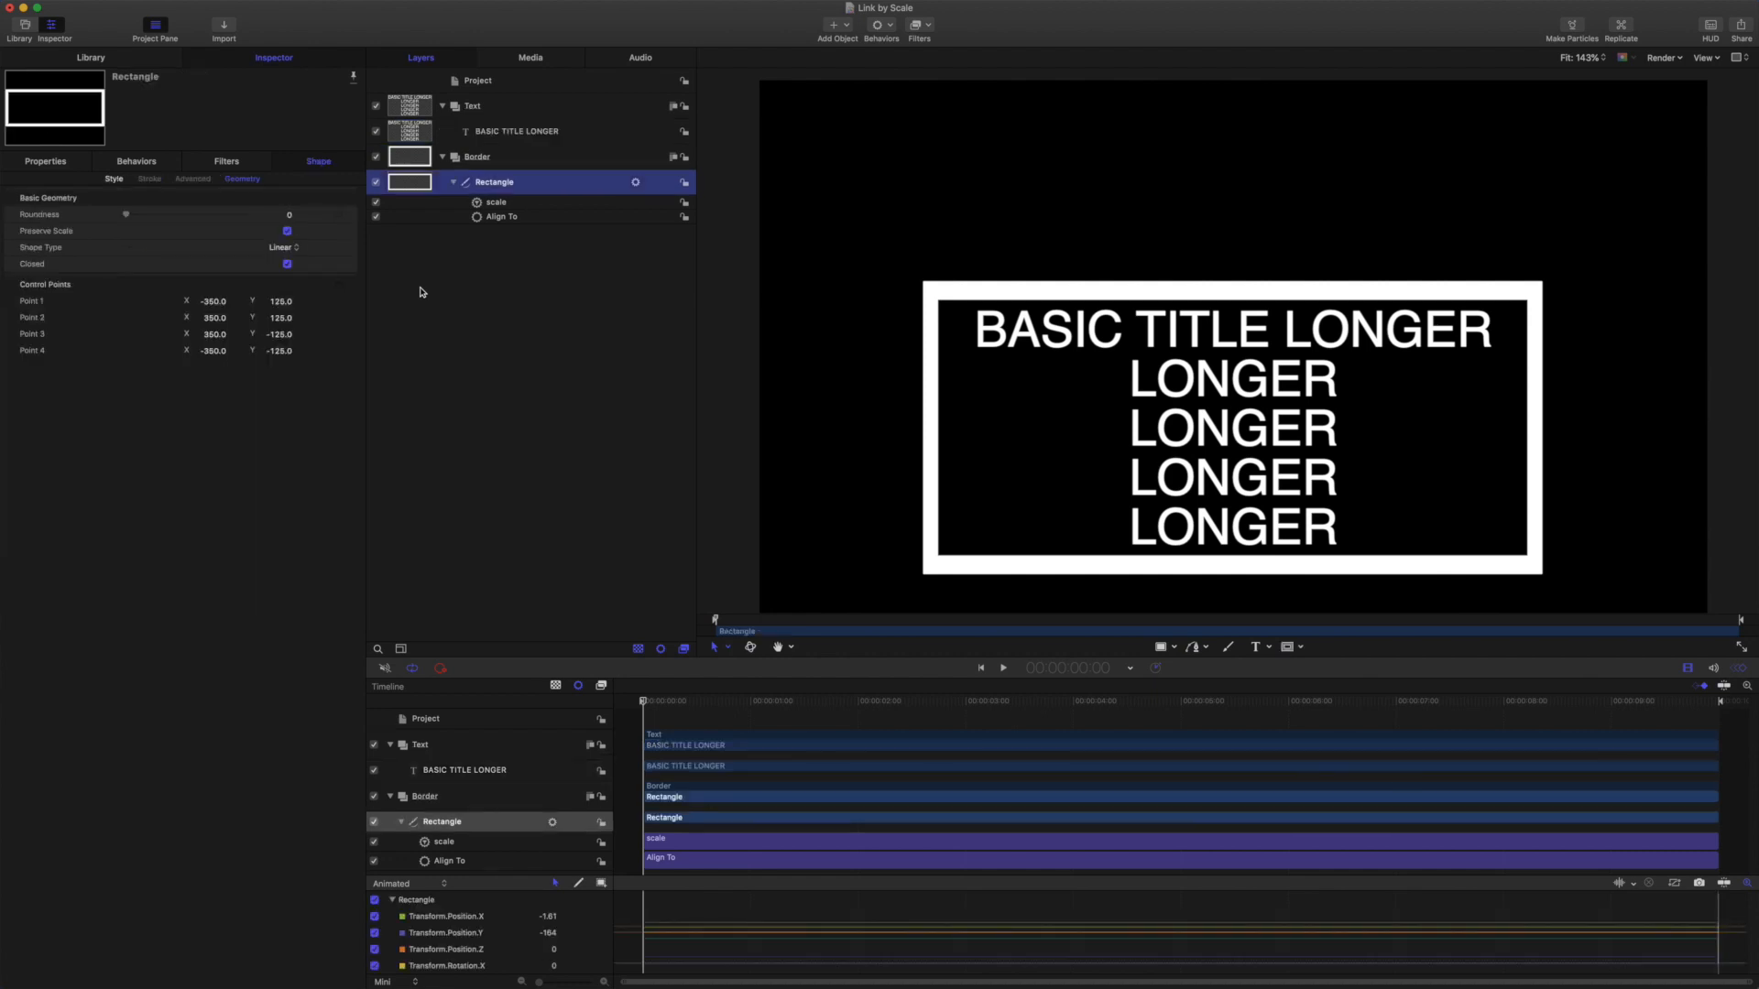
pyautogui.click(376, 217)
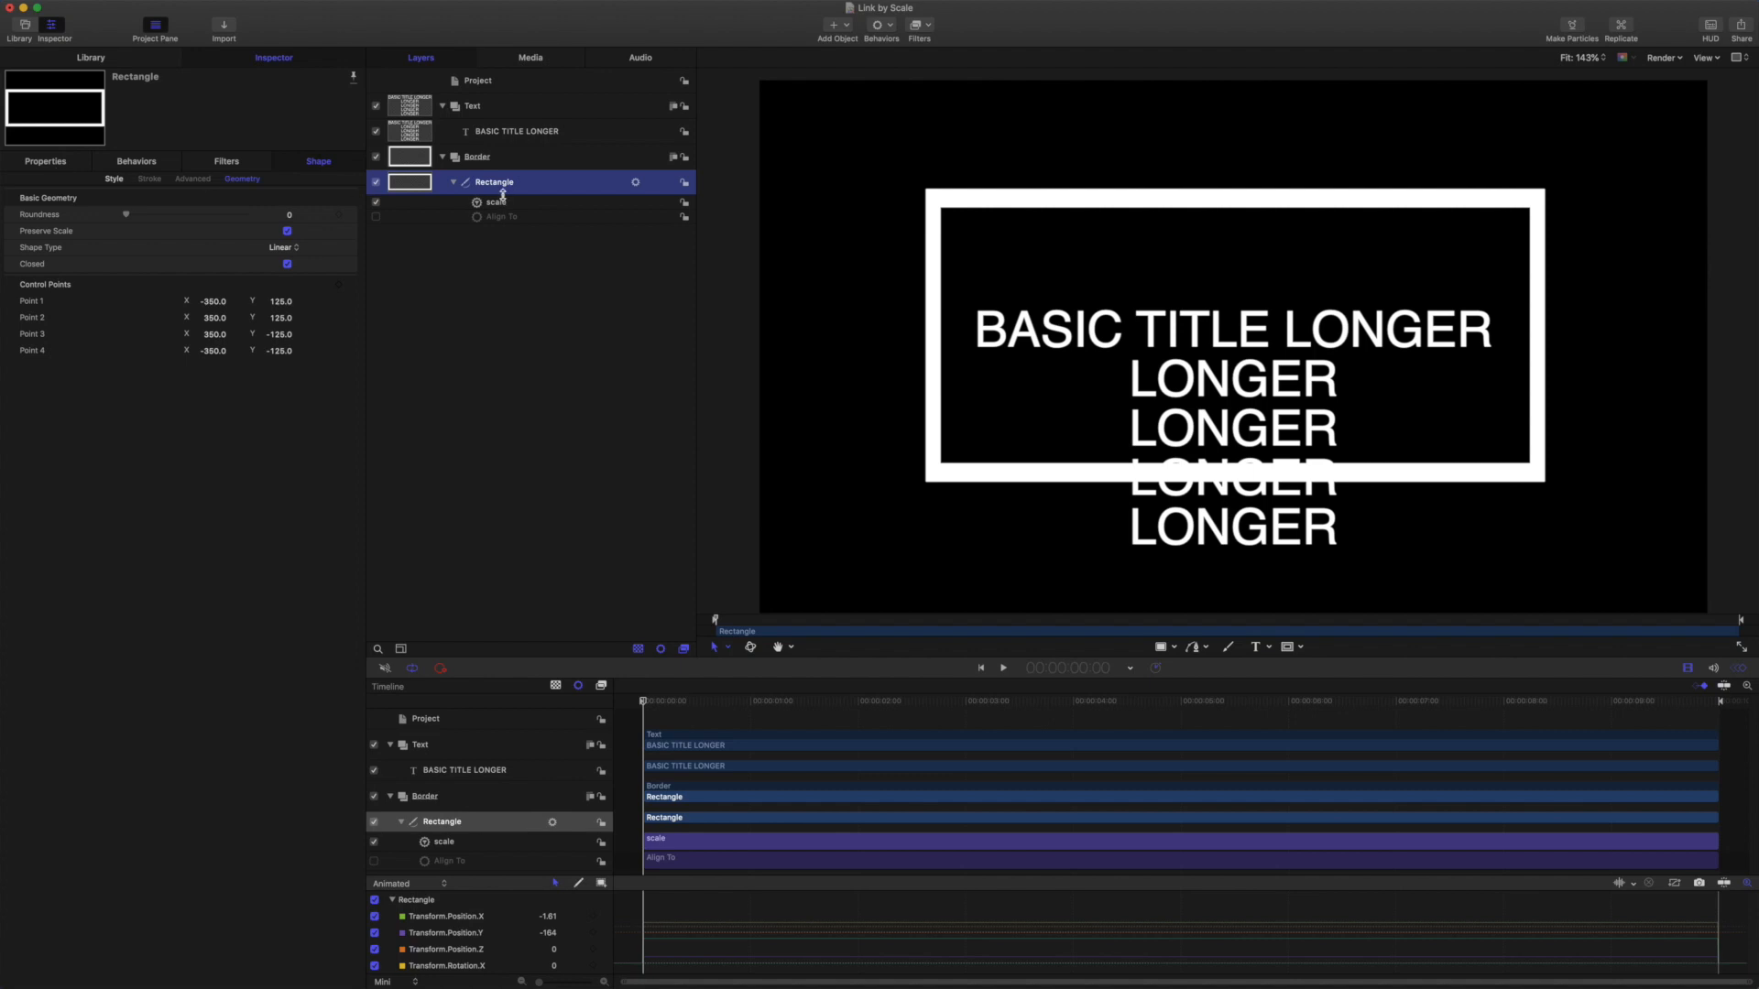
pyautogui.click(59, 161)
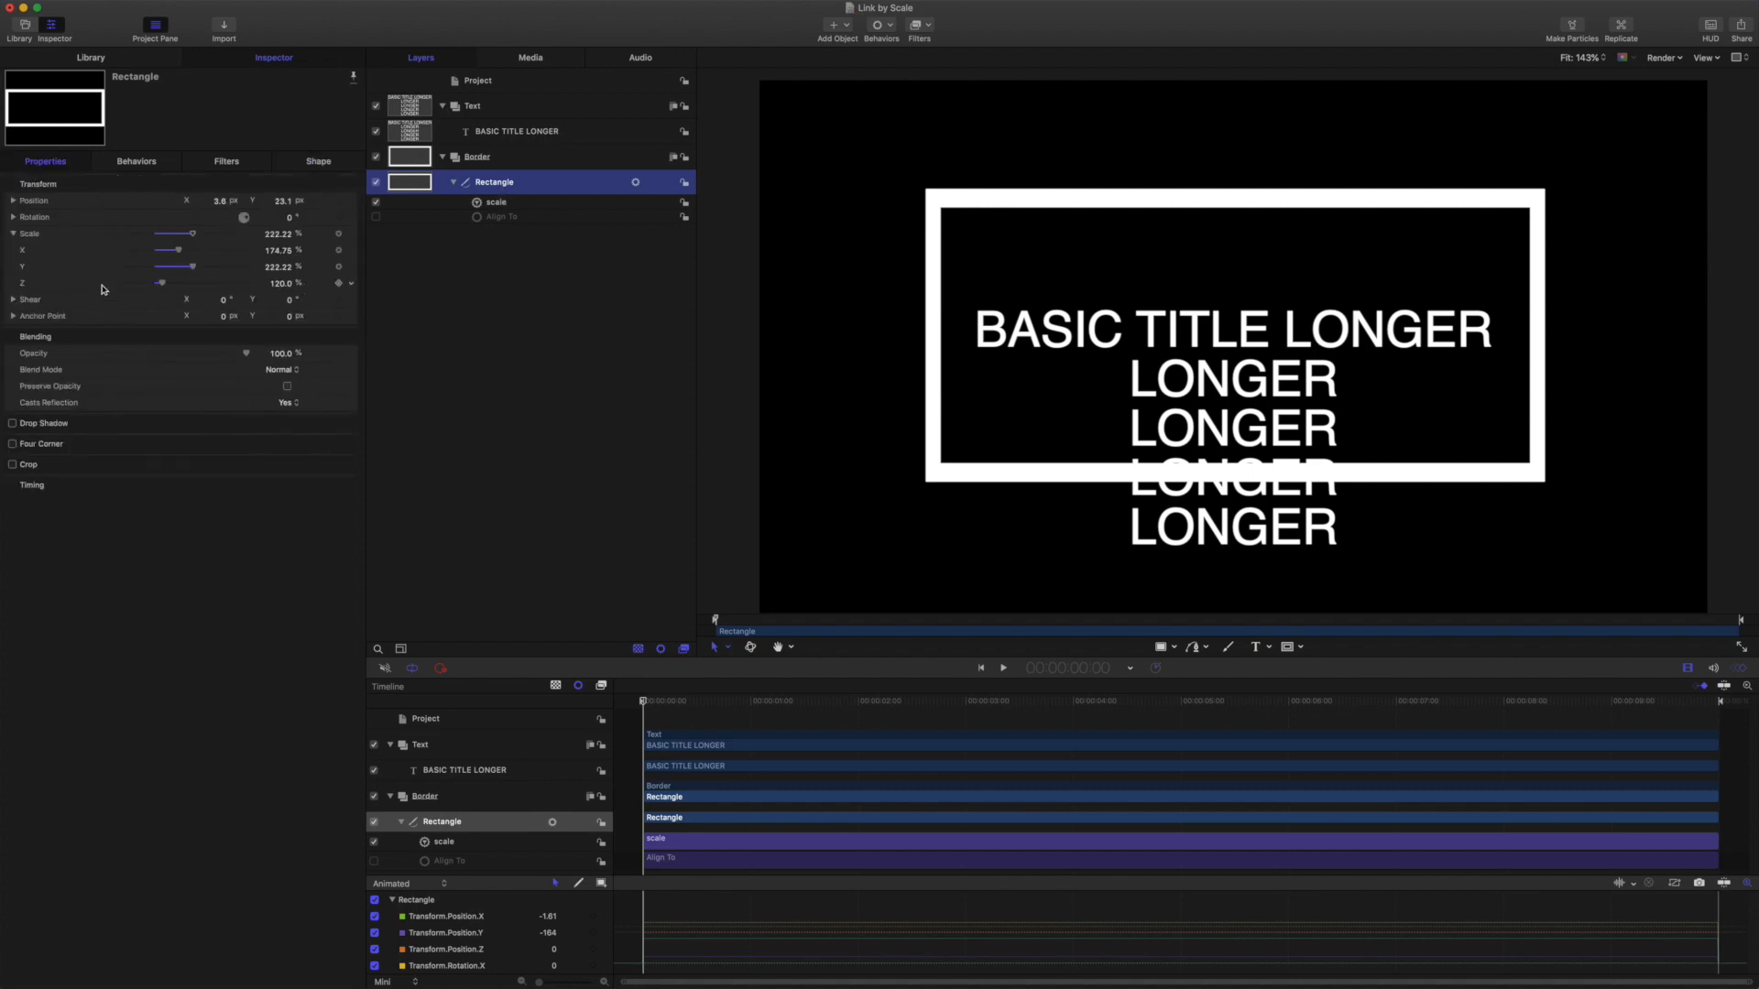
pyautogui.click(313, 165)
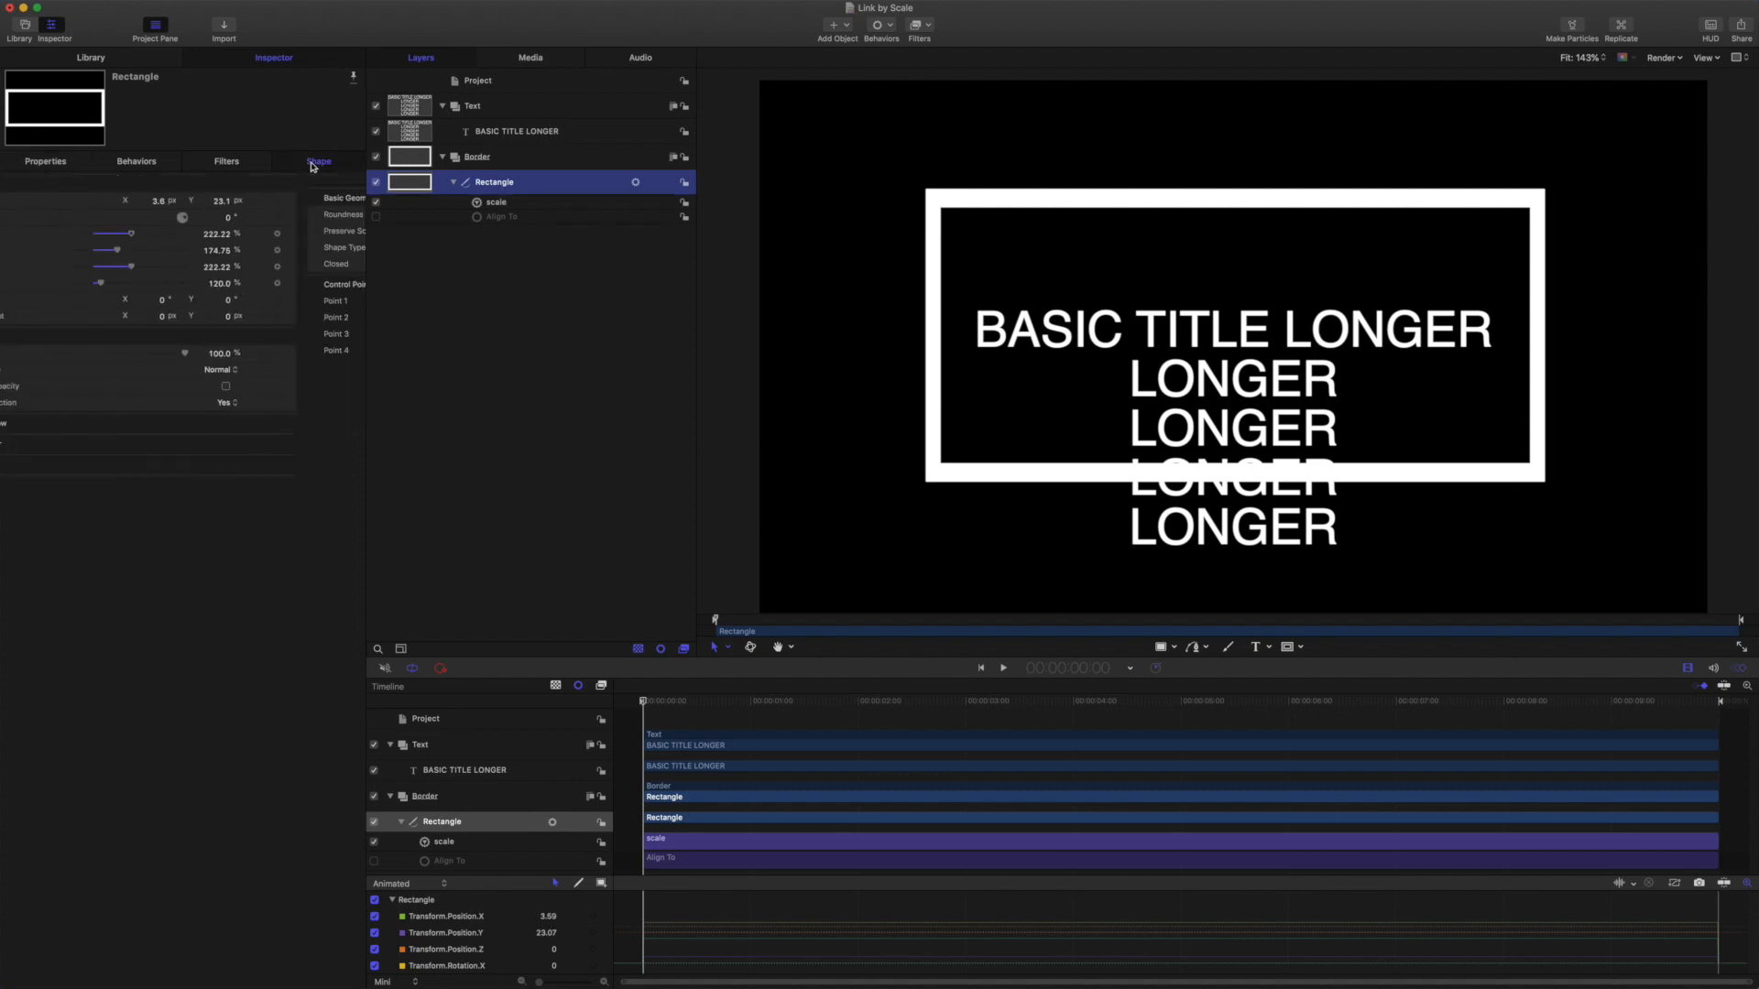
pyautogui.click(114, 179)
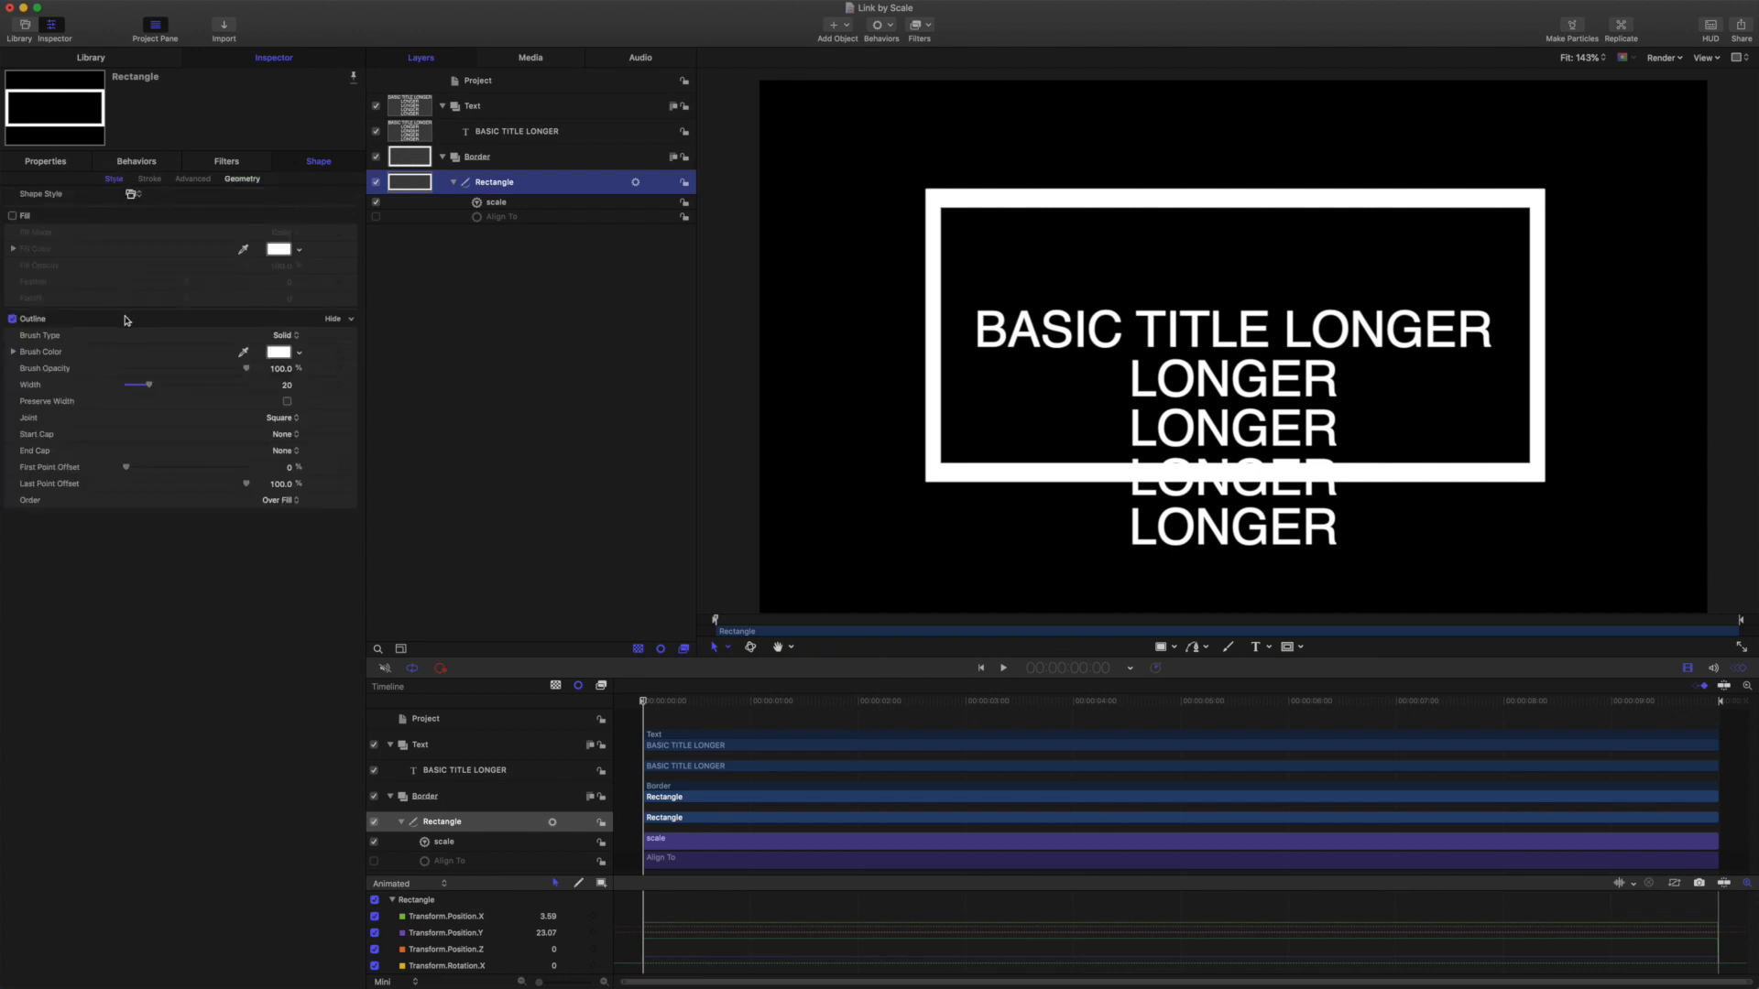
pyautogui.click(287, 403)
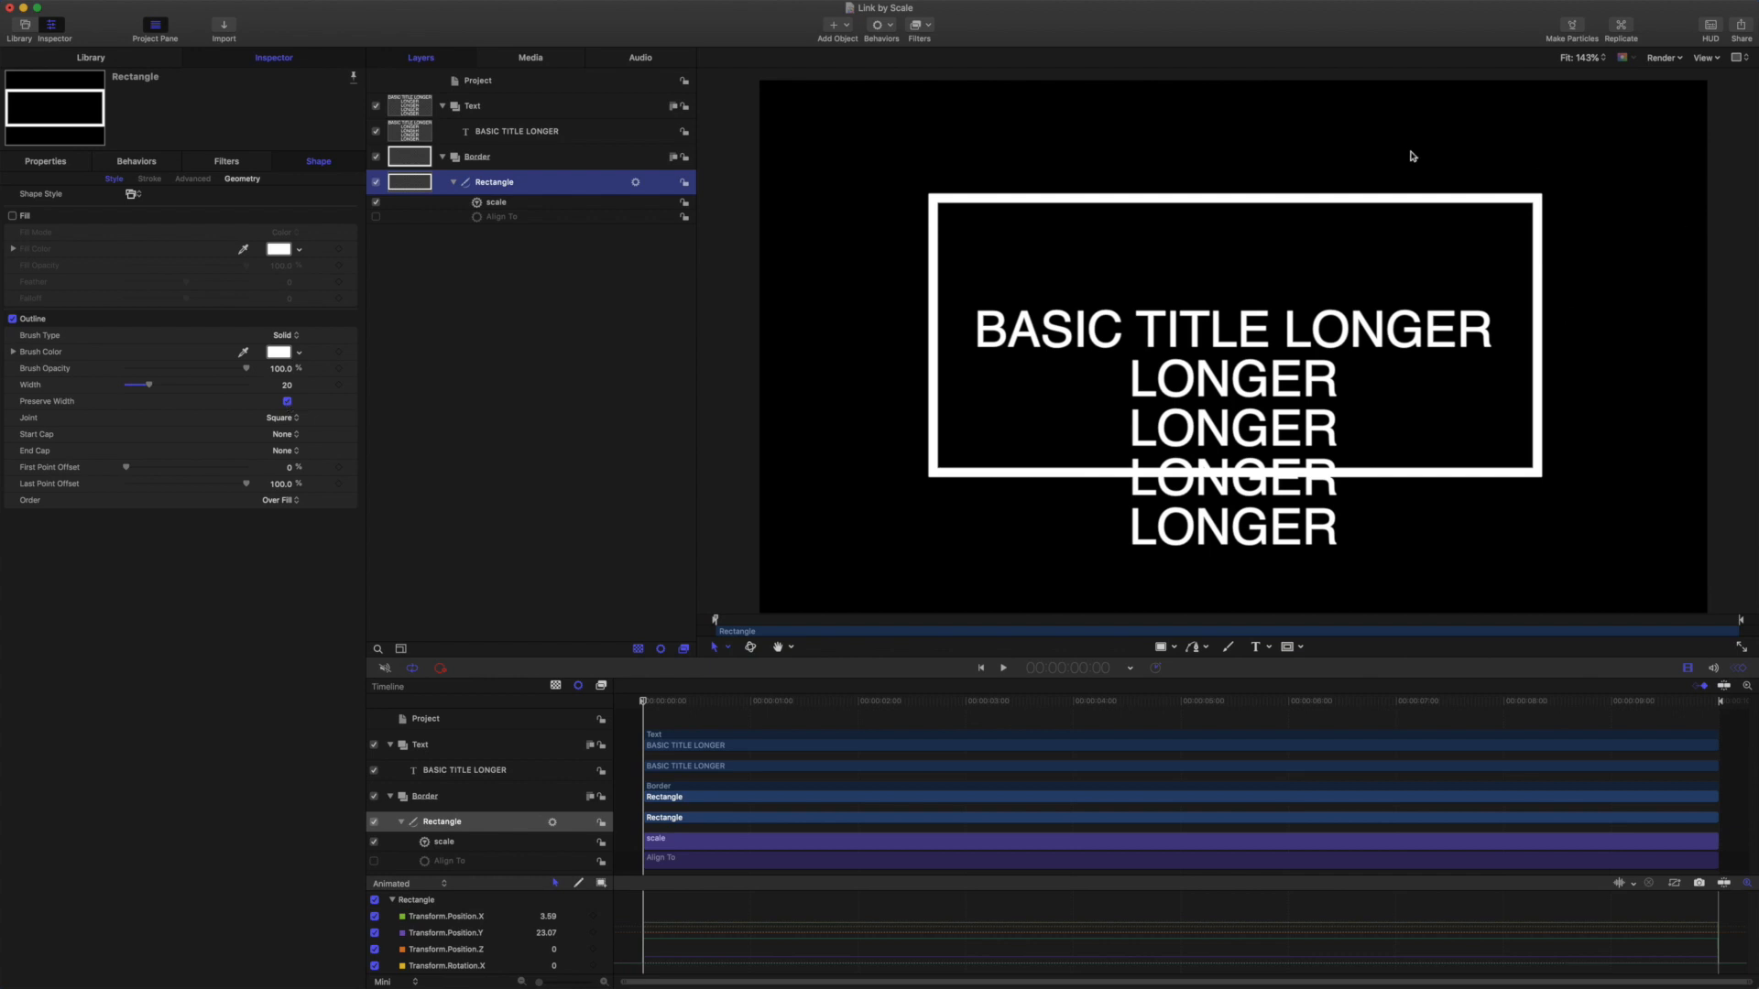
# Step: Set the Rectangle's roundness to 71 and turn off Preserve Scale in its geometry
pyautogui.click(255, 182)
pyautogui.moveTo(291, 218)
pyautogui.mouseDown()
pyautogui.moveTo(323, 218)
pyautogui.moveTo(298, 214)
pyautogui.mouseUp()
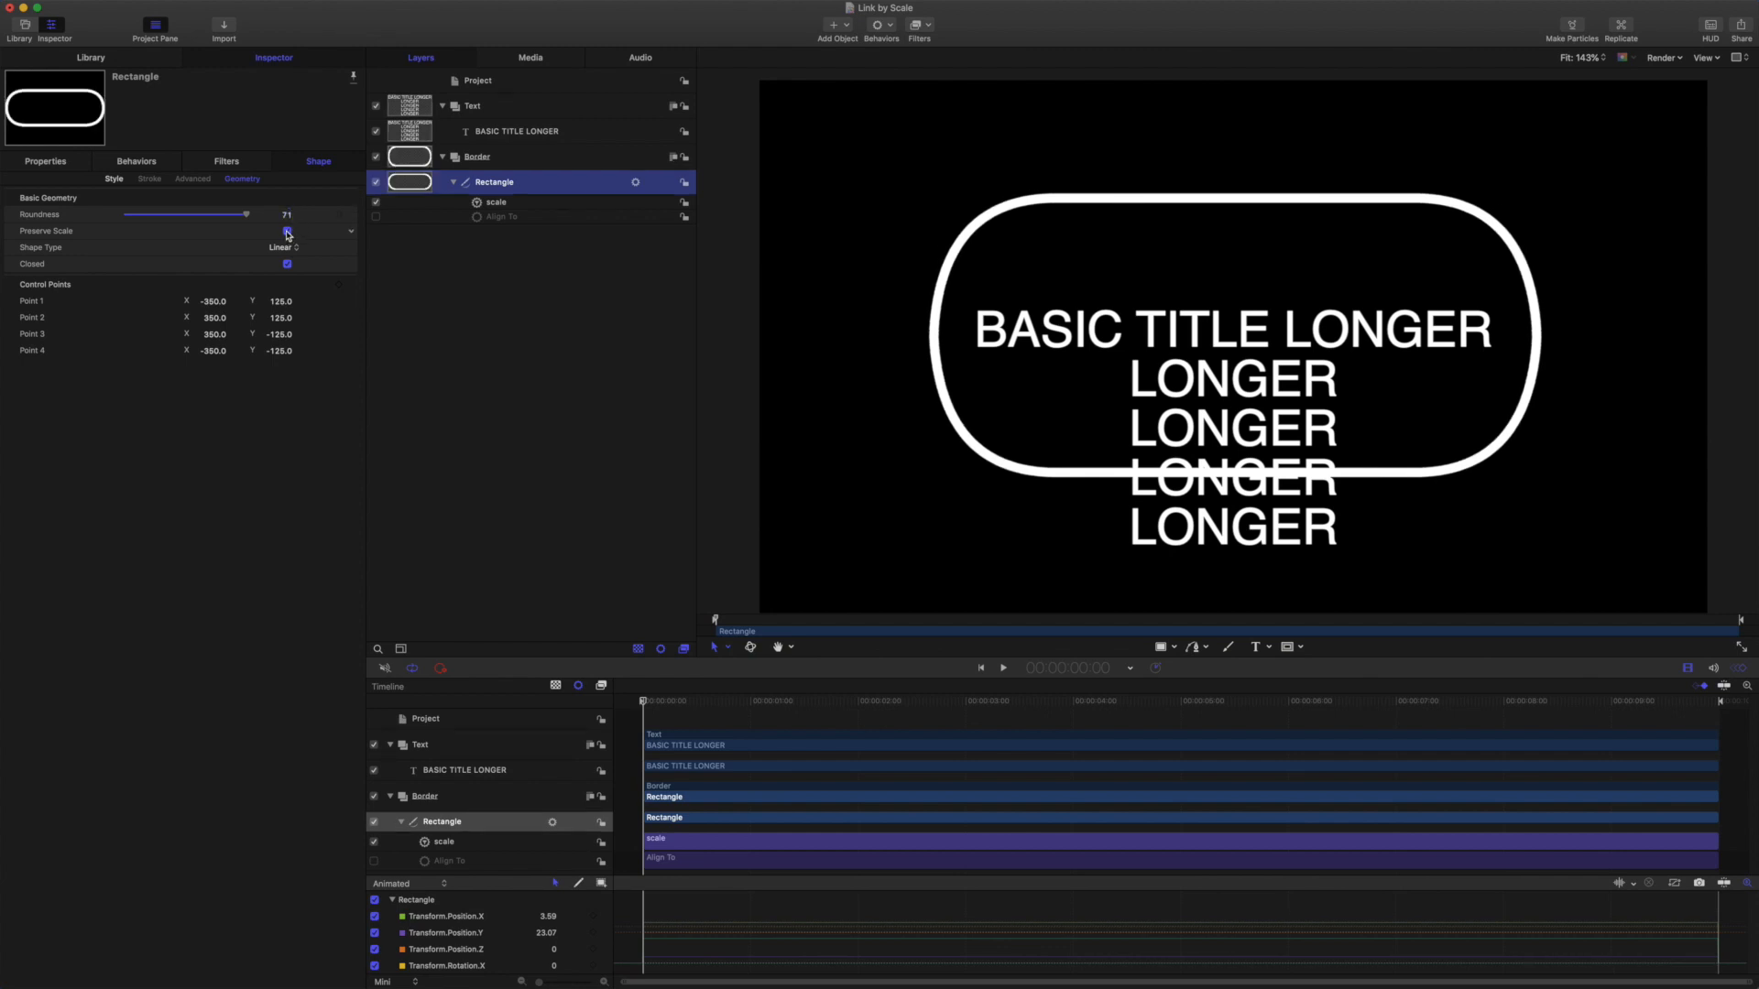
pyautogui.click(287, 233)
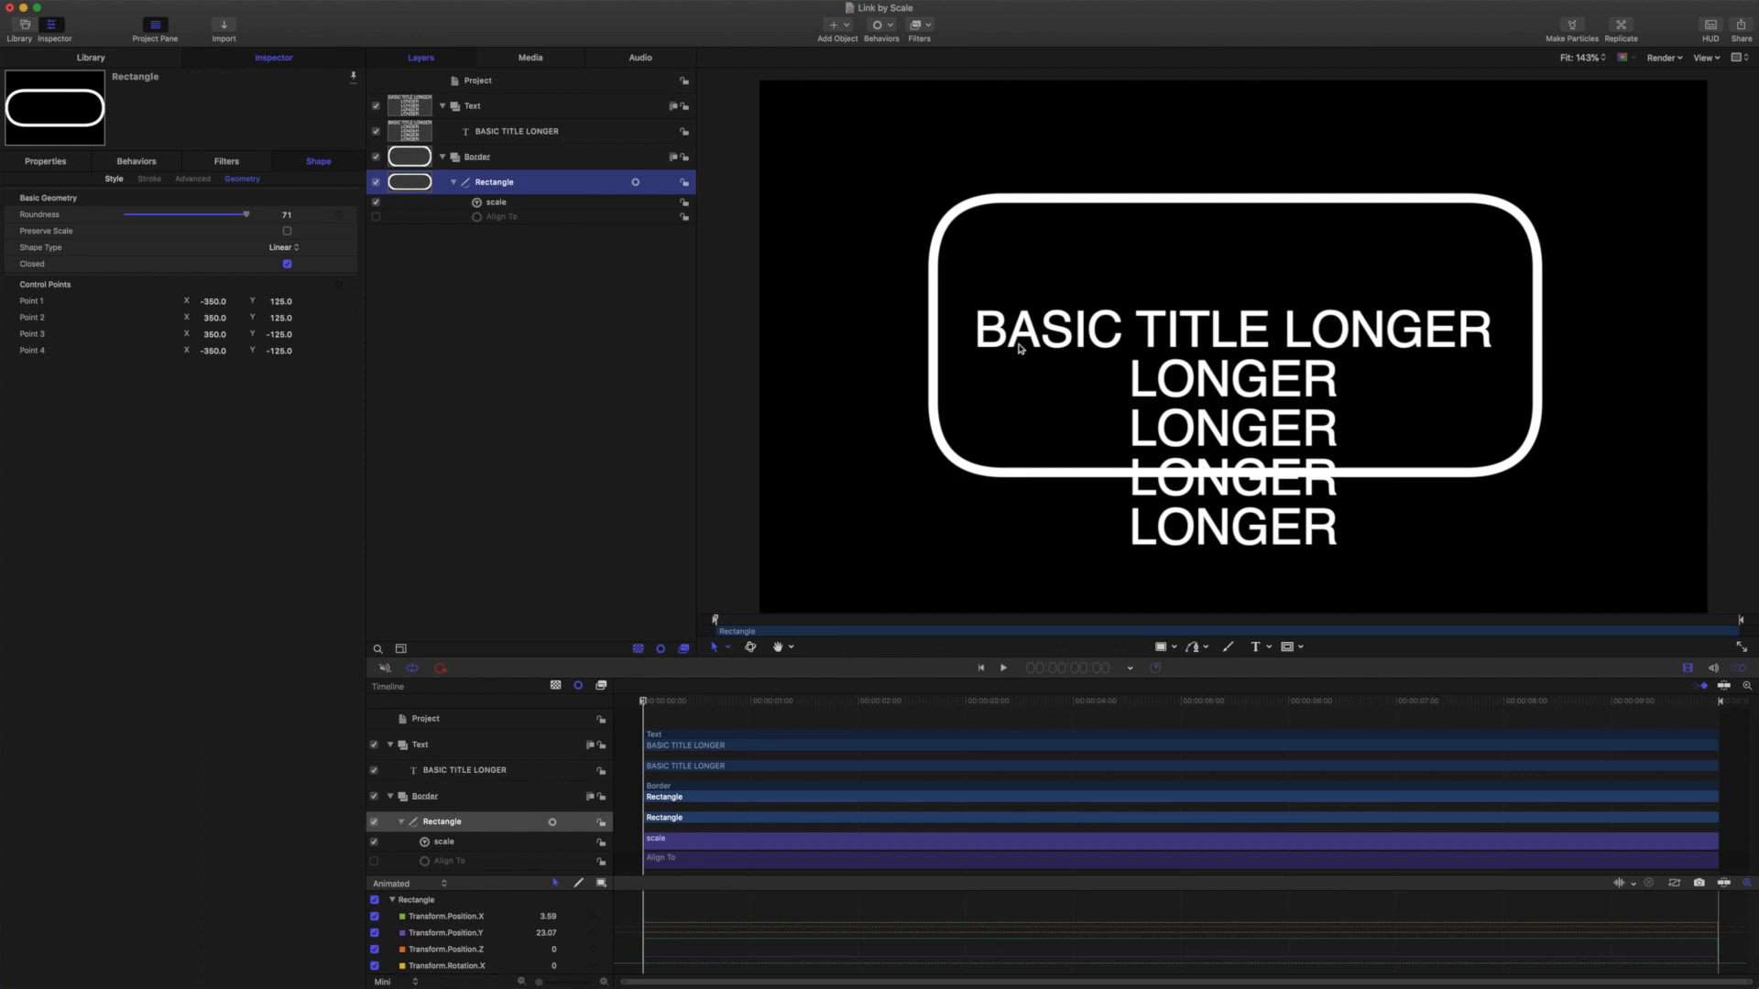
# Step: Retarget the Rectangle's scale link to Transform Scale X and use the title's object width as its source parameter
pyautogui.click(496, 202)
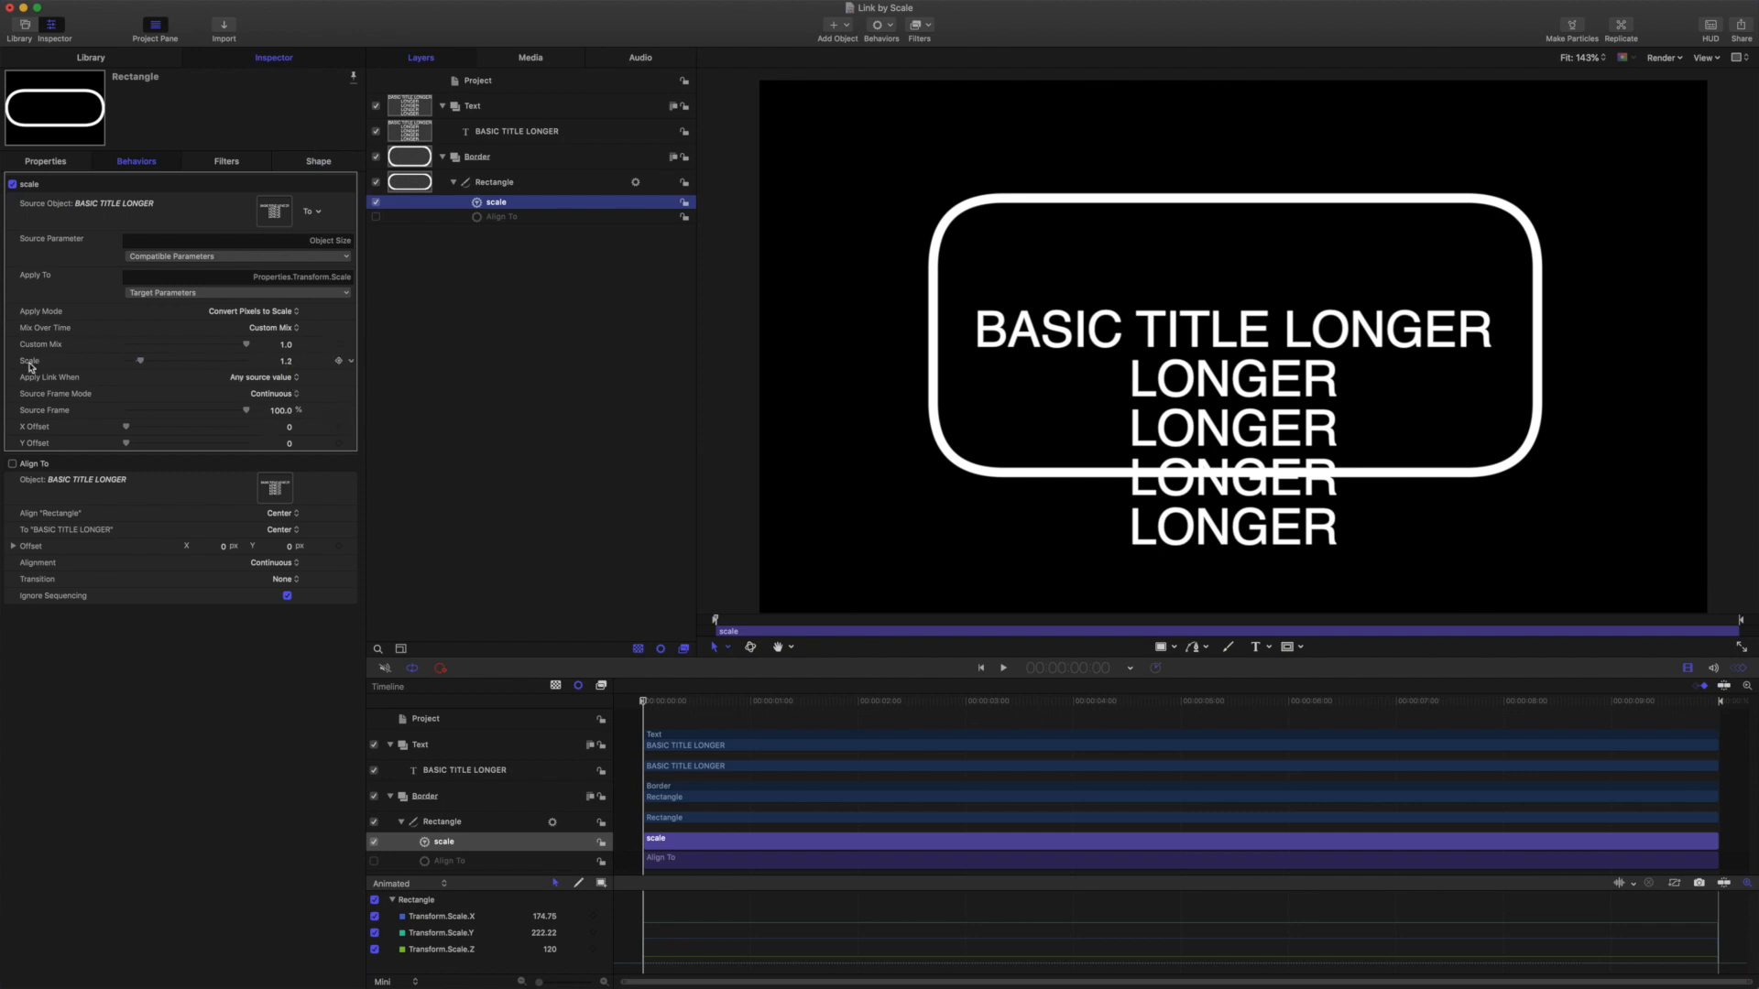
pyautogui.click(299, 365)
pyautogui.click(333, 294)
pyautogui.moveTo(331, 308)
pyautogui.moveTo(391, 311)
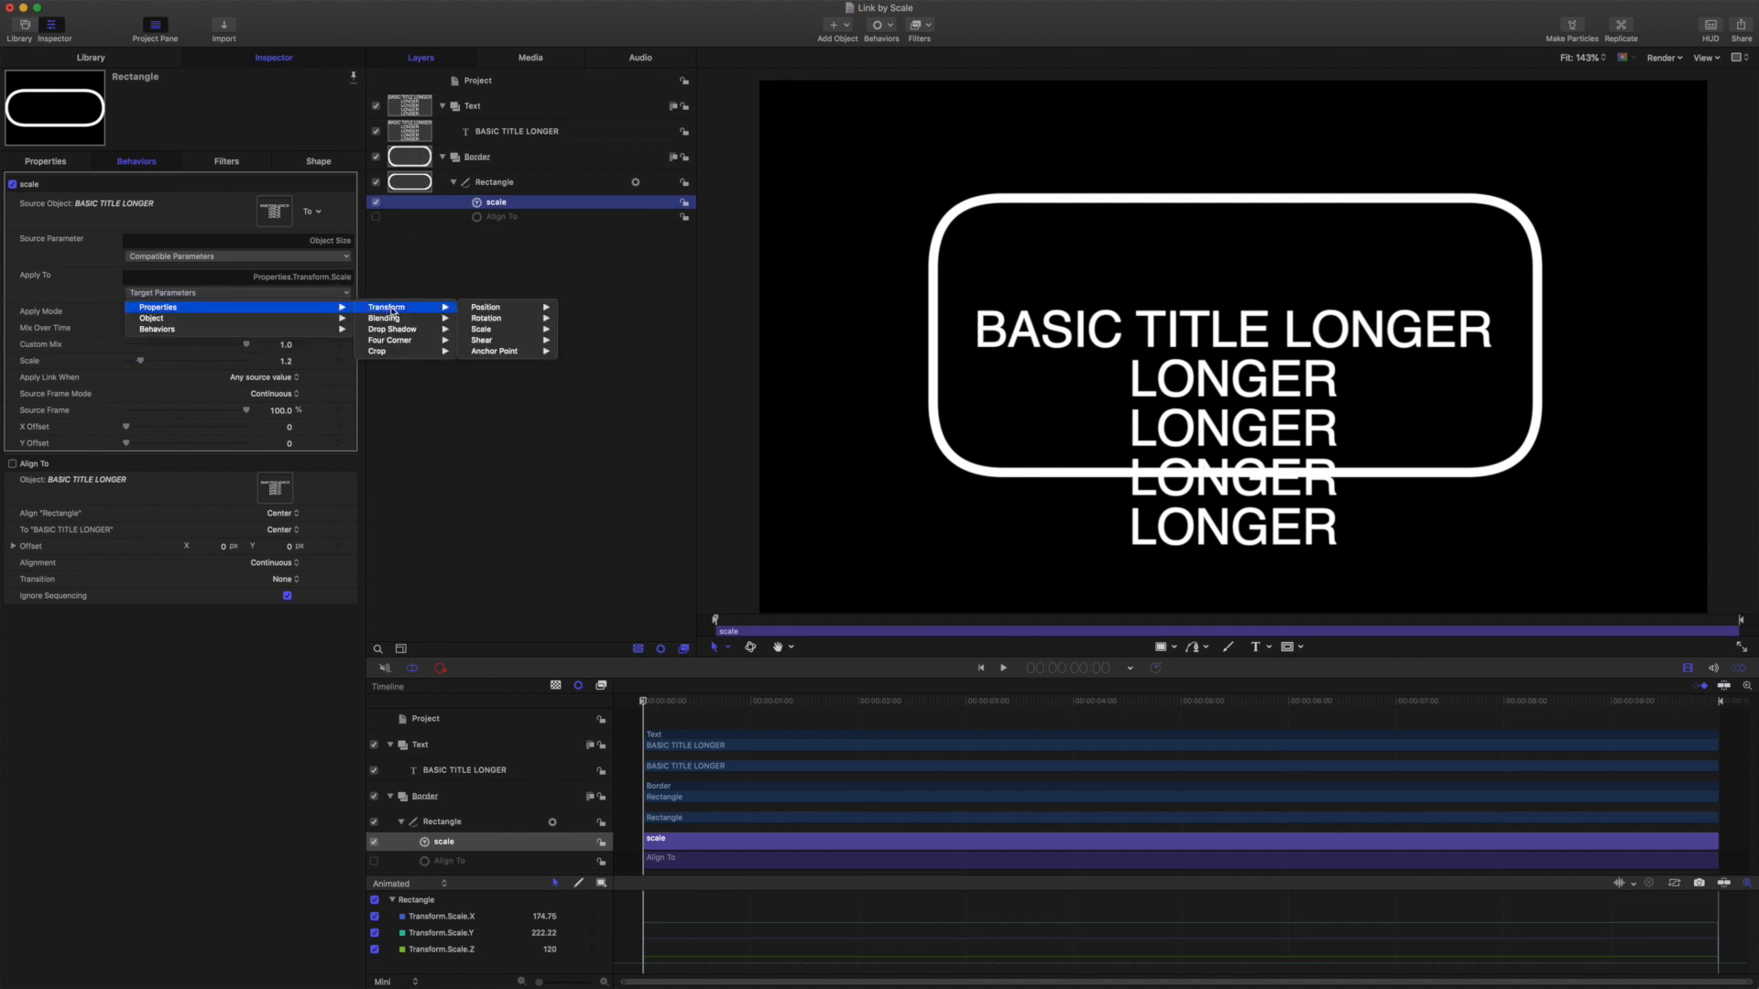
pyautogui.moveTo(486, 330)
pyautogui.click(577, 341)
pyautogui.click(339, 259)
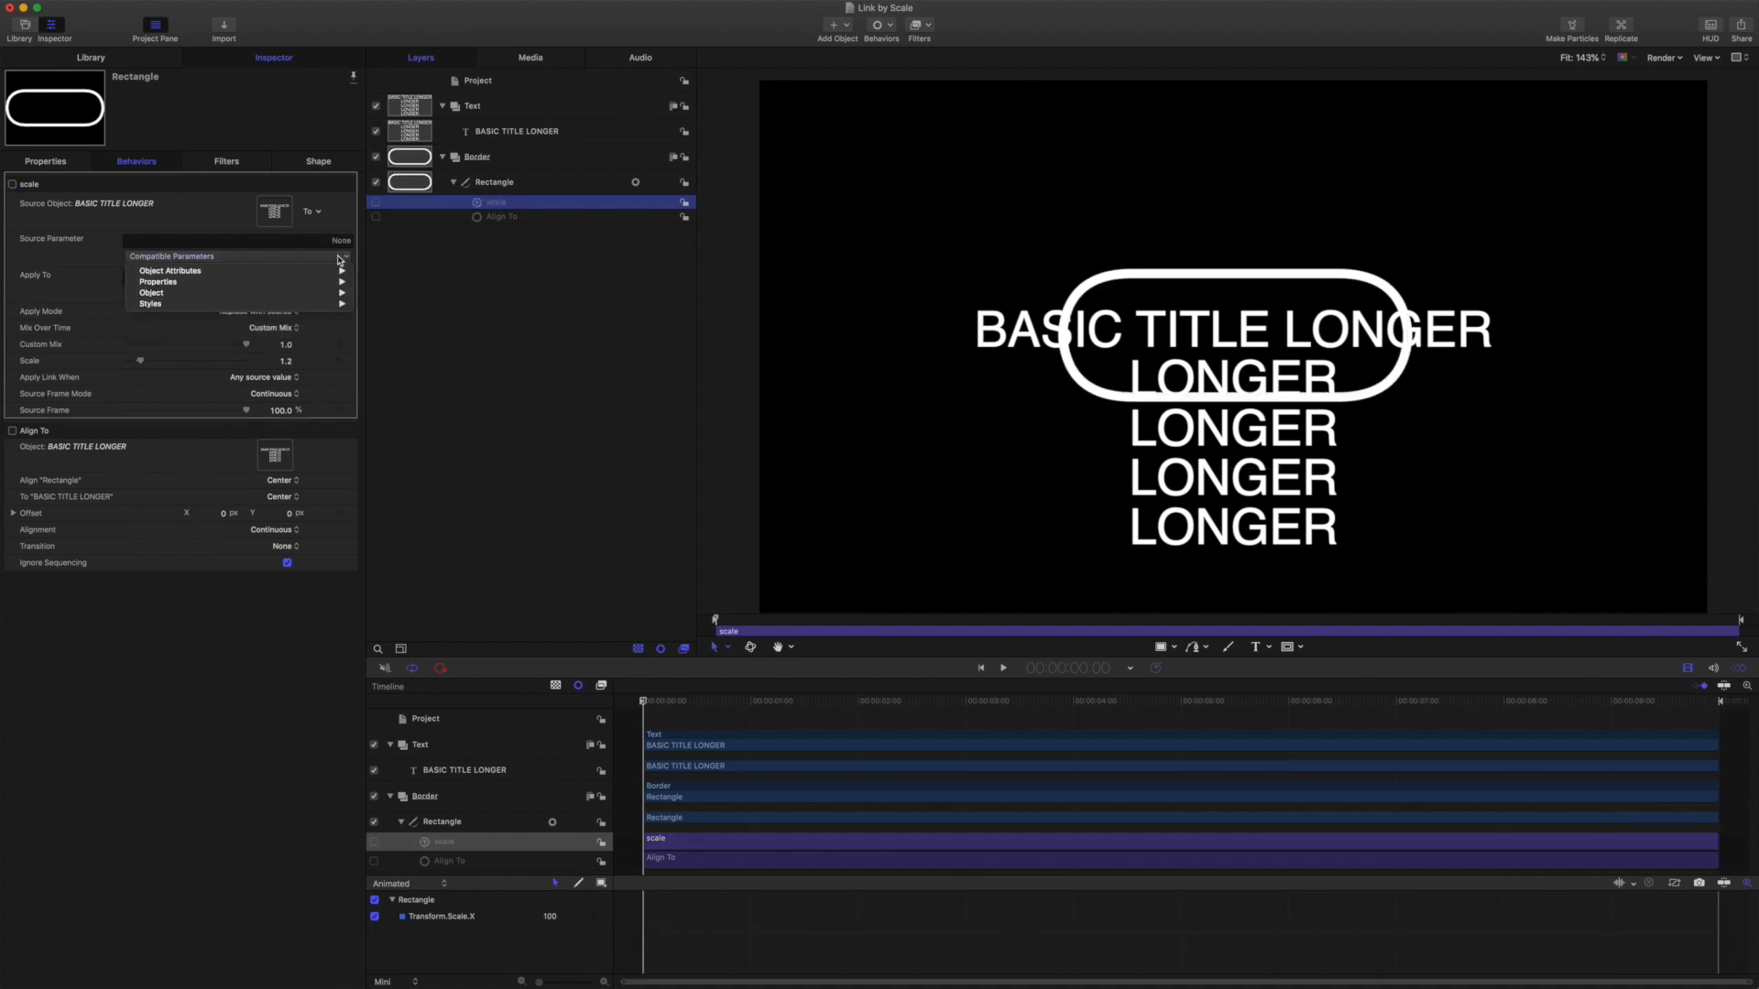
pyautogui.moveTo(334, 272)
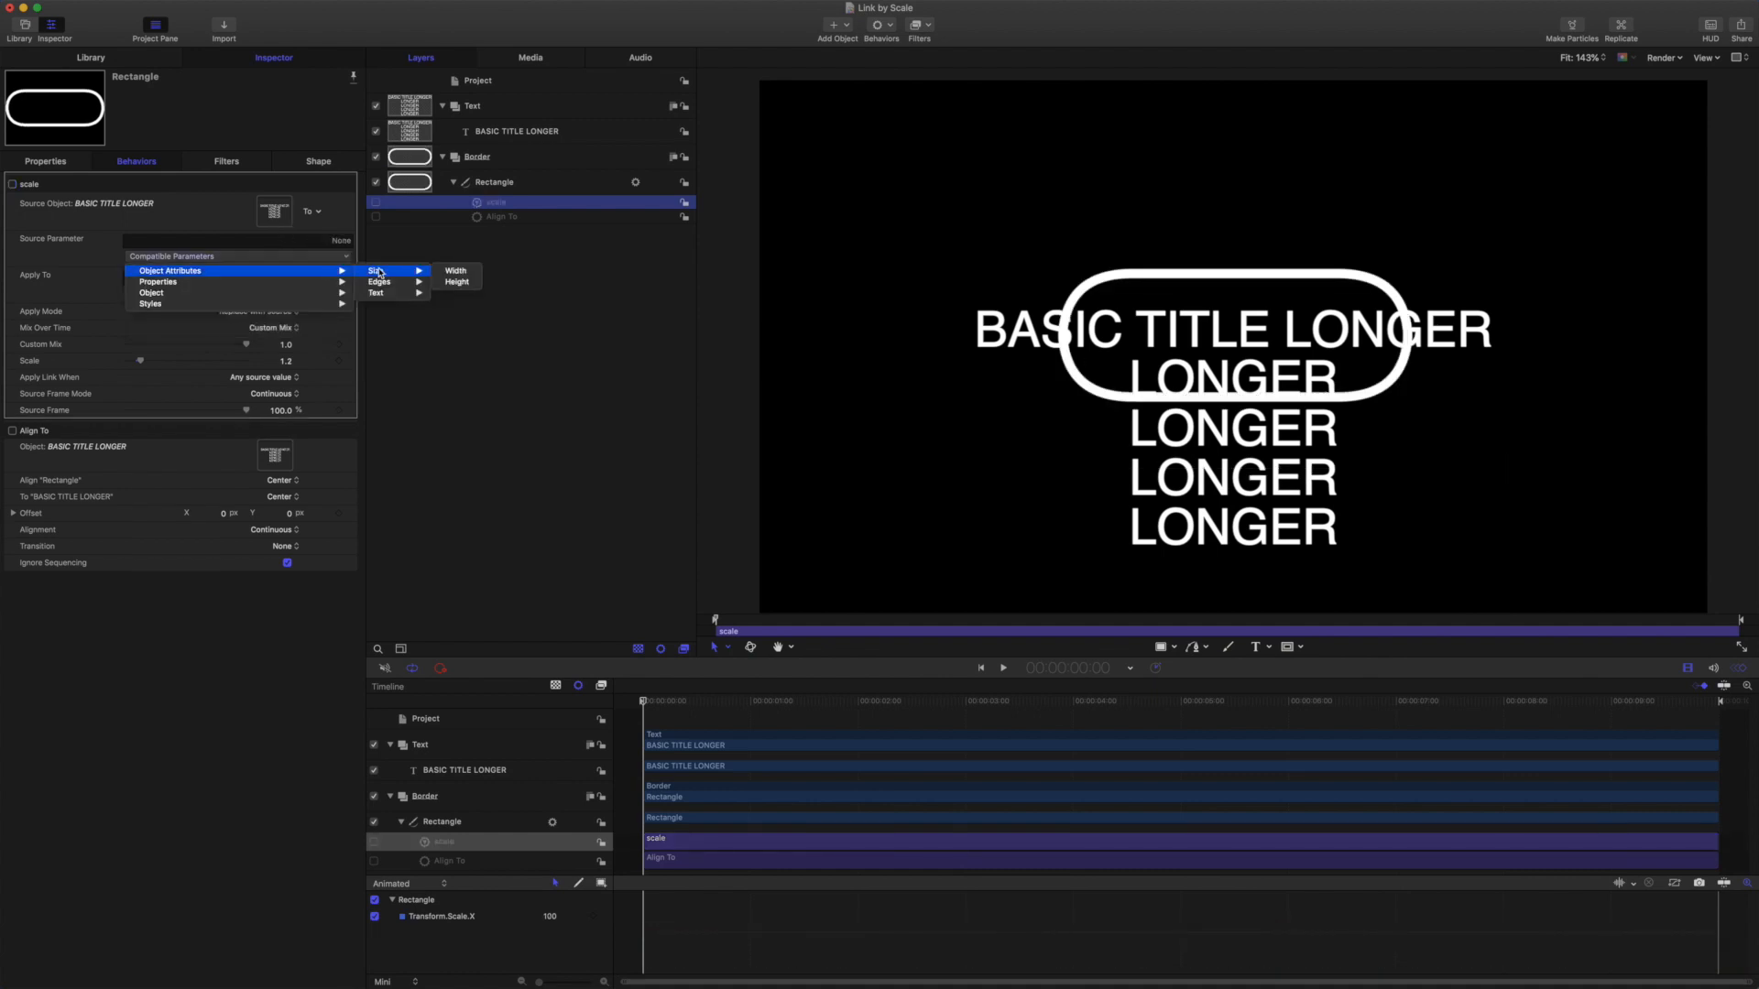
pyautogui.click(455, 272)
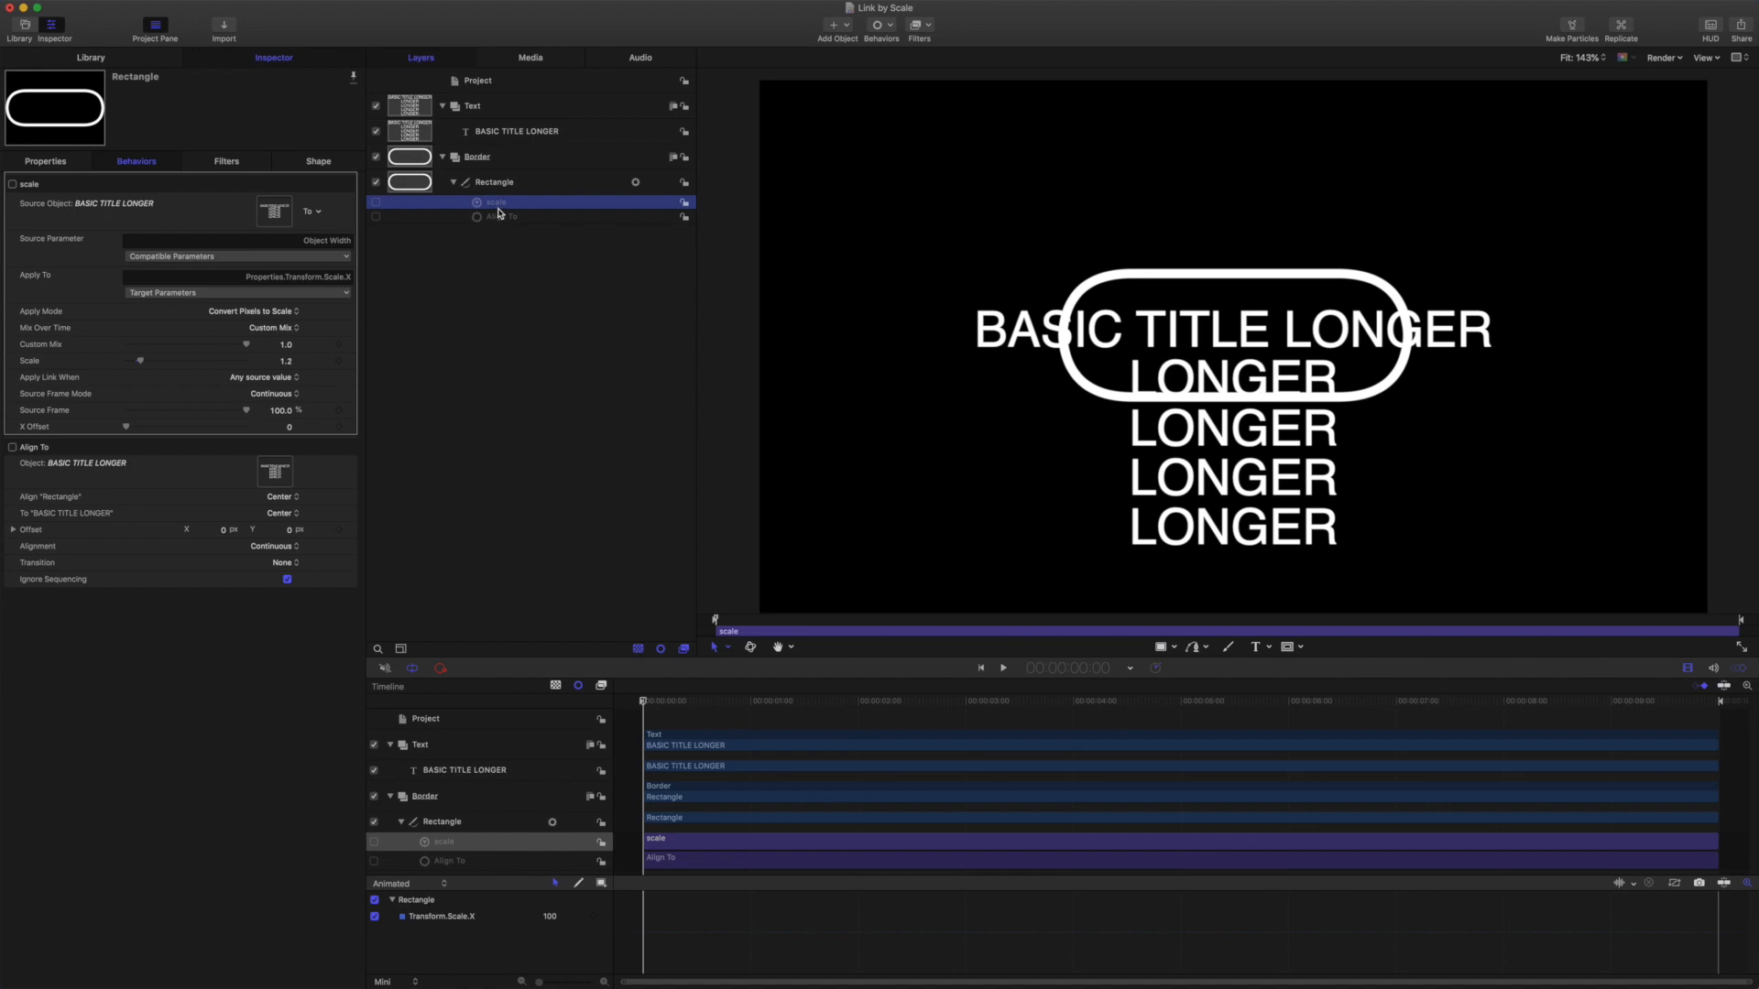
# Step: Duplicate the scale link and rename the original link as x scale width
pyautogui.press('super+d')
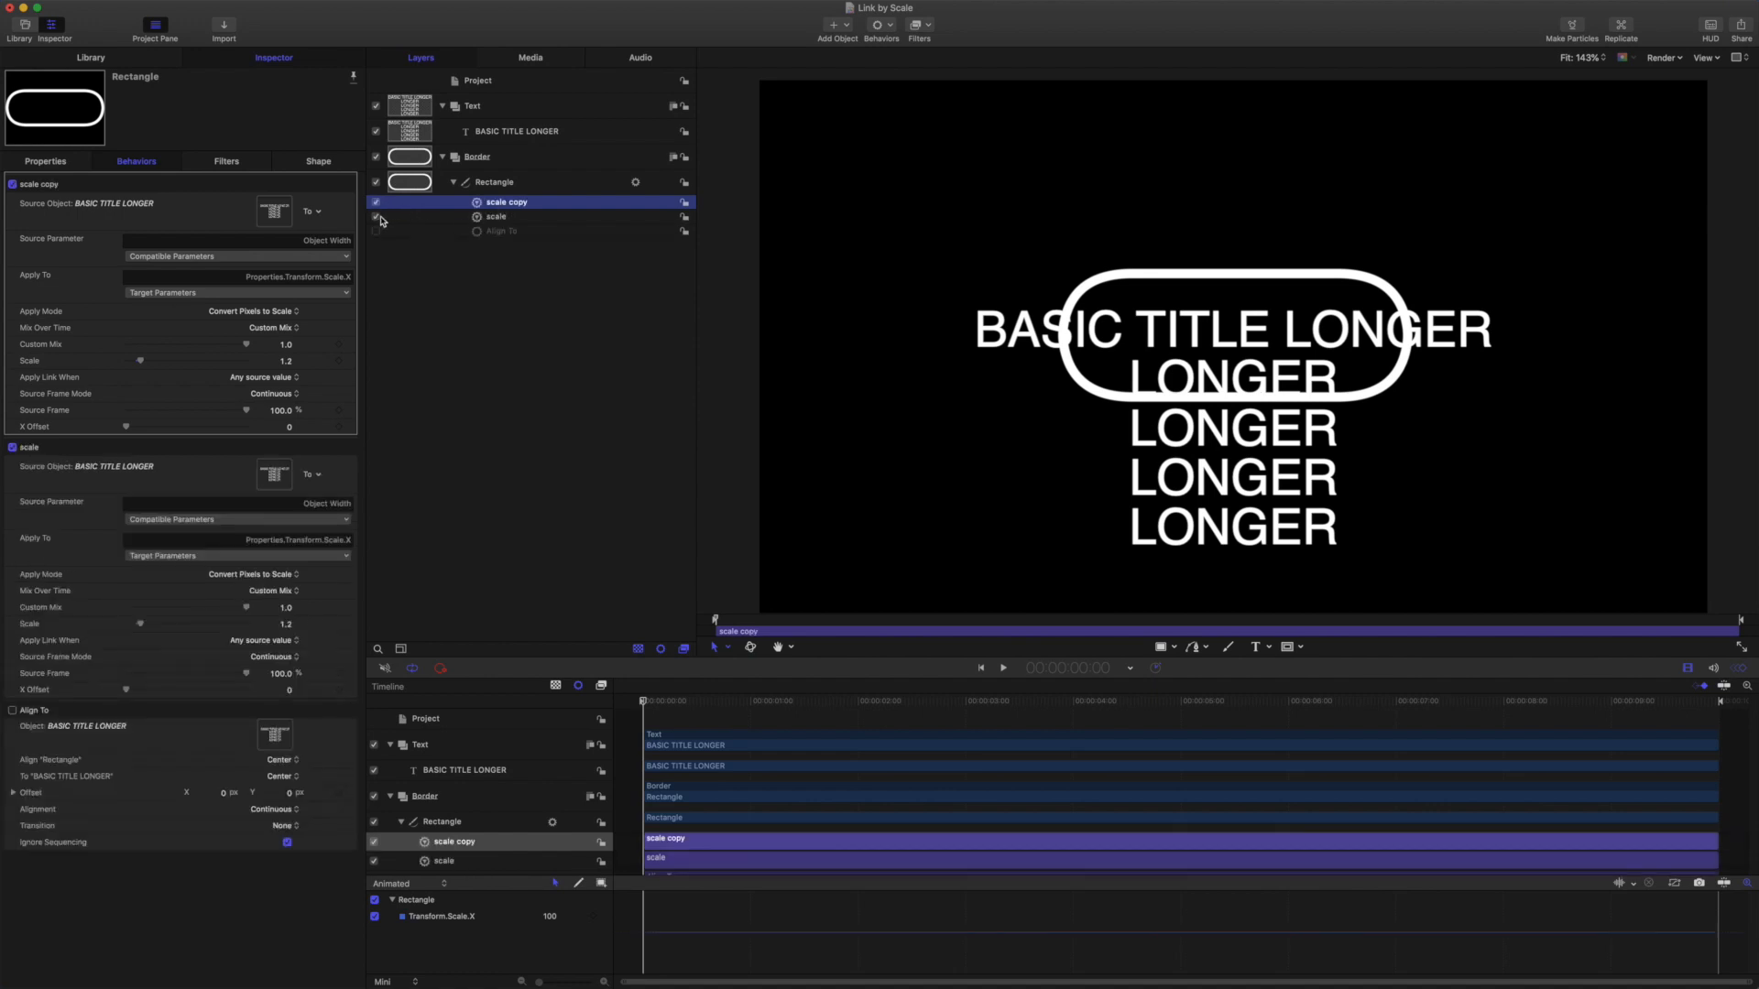
pyautogui.click(506, 218)
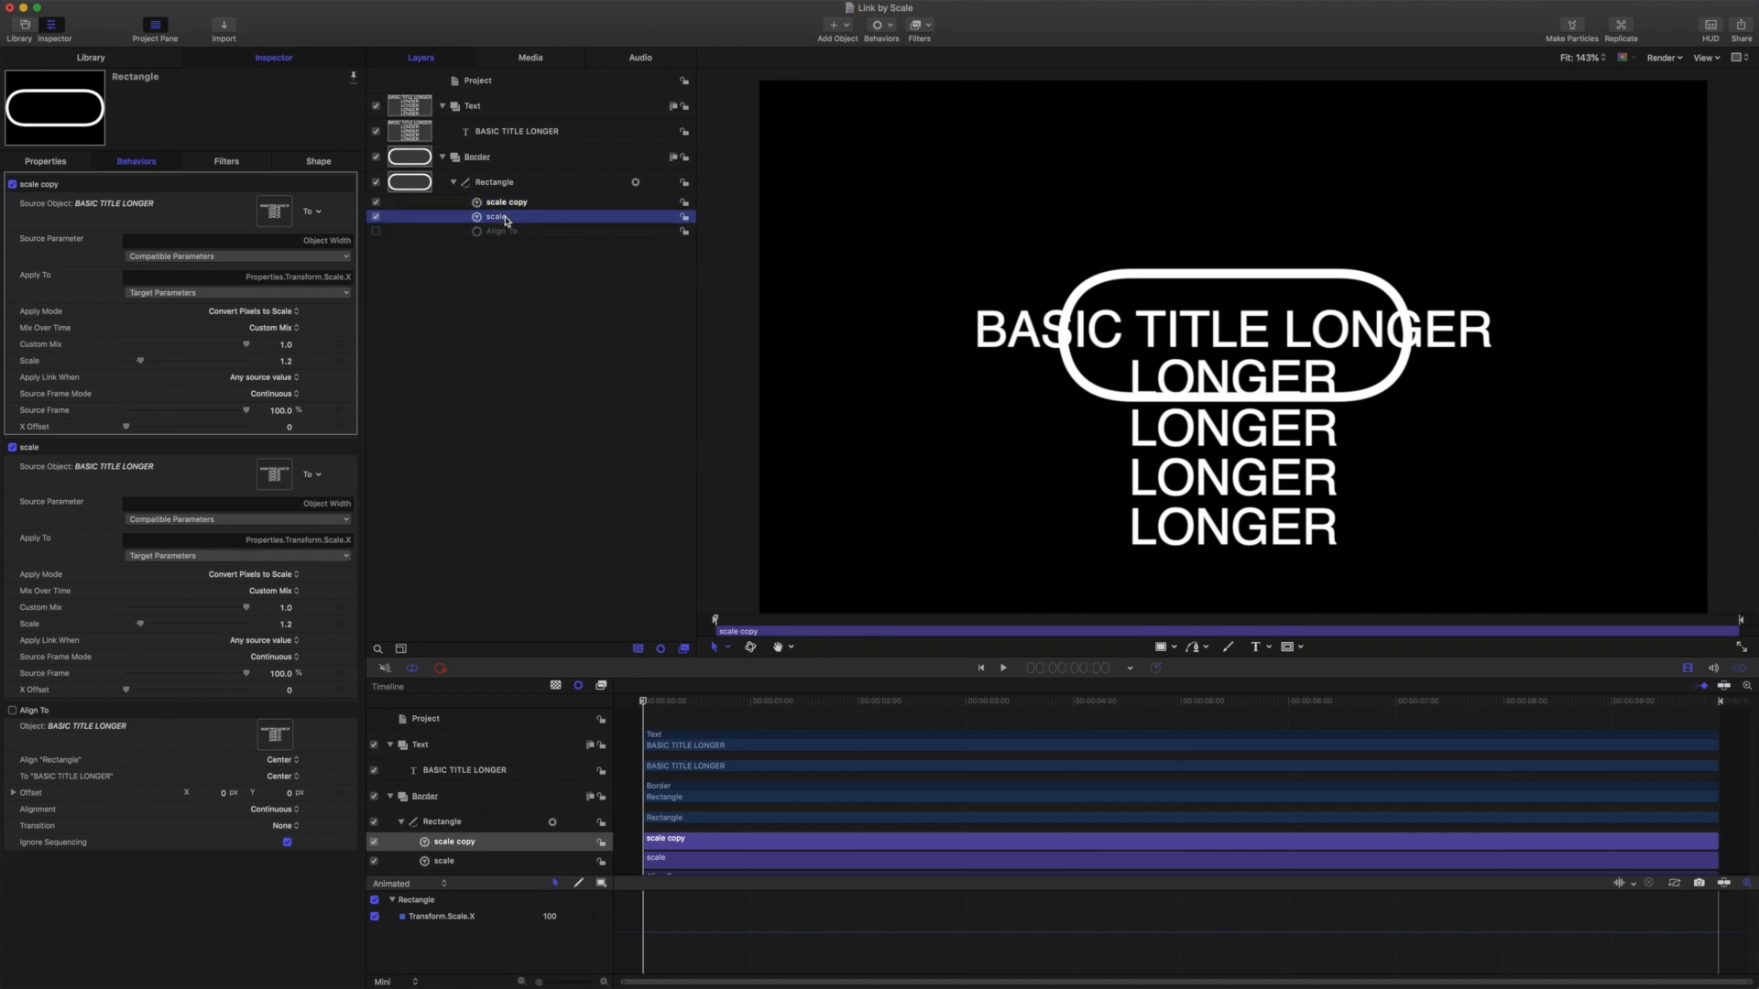
pyautogui.click(504, 218)
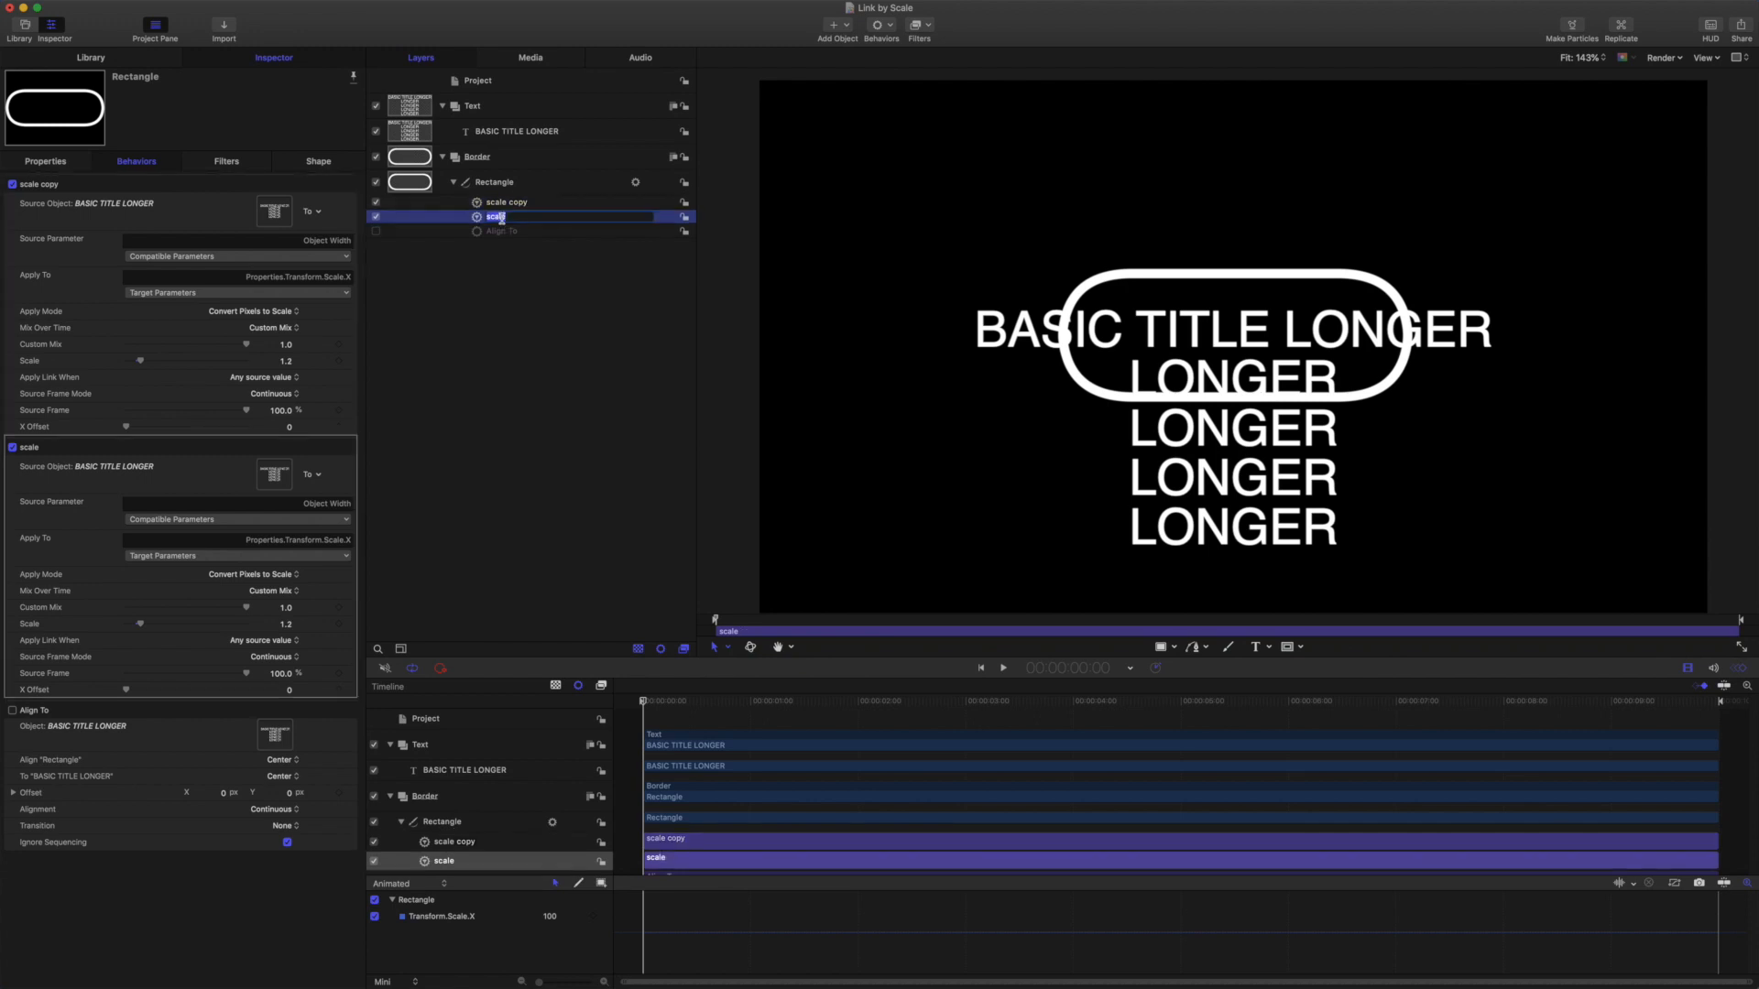
pyautogui.write('X SCALE')
pyautogui.press('BackSpace')
pyautogui.press('BackSpace')
pyautogui.press('BackSpace')
pyautogui.press('BackSpace')
pyautogui.write('cale width')
pyautogui.press('Return')
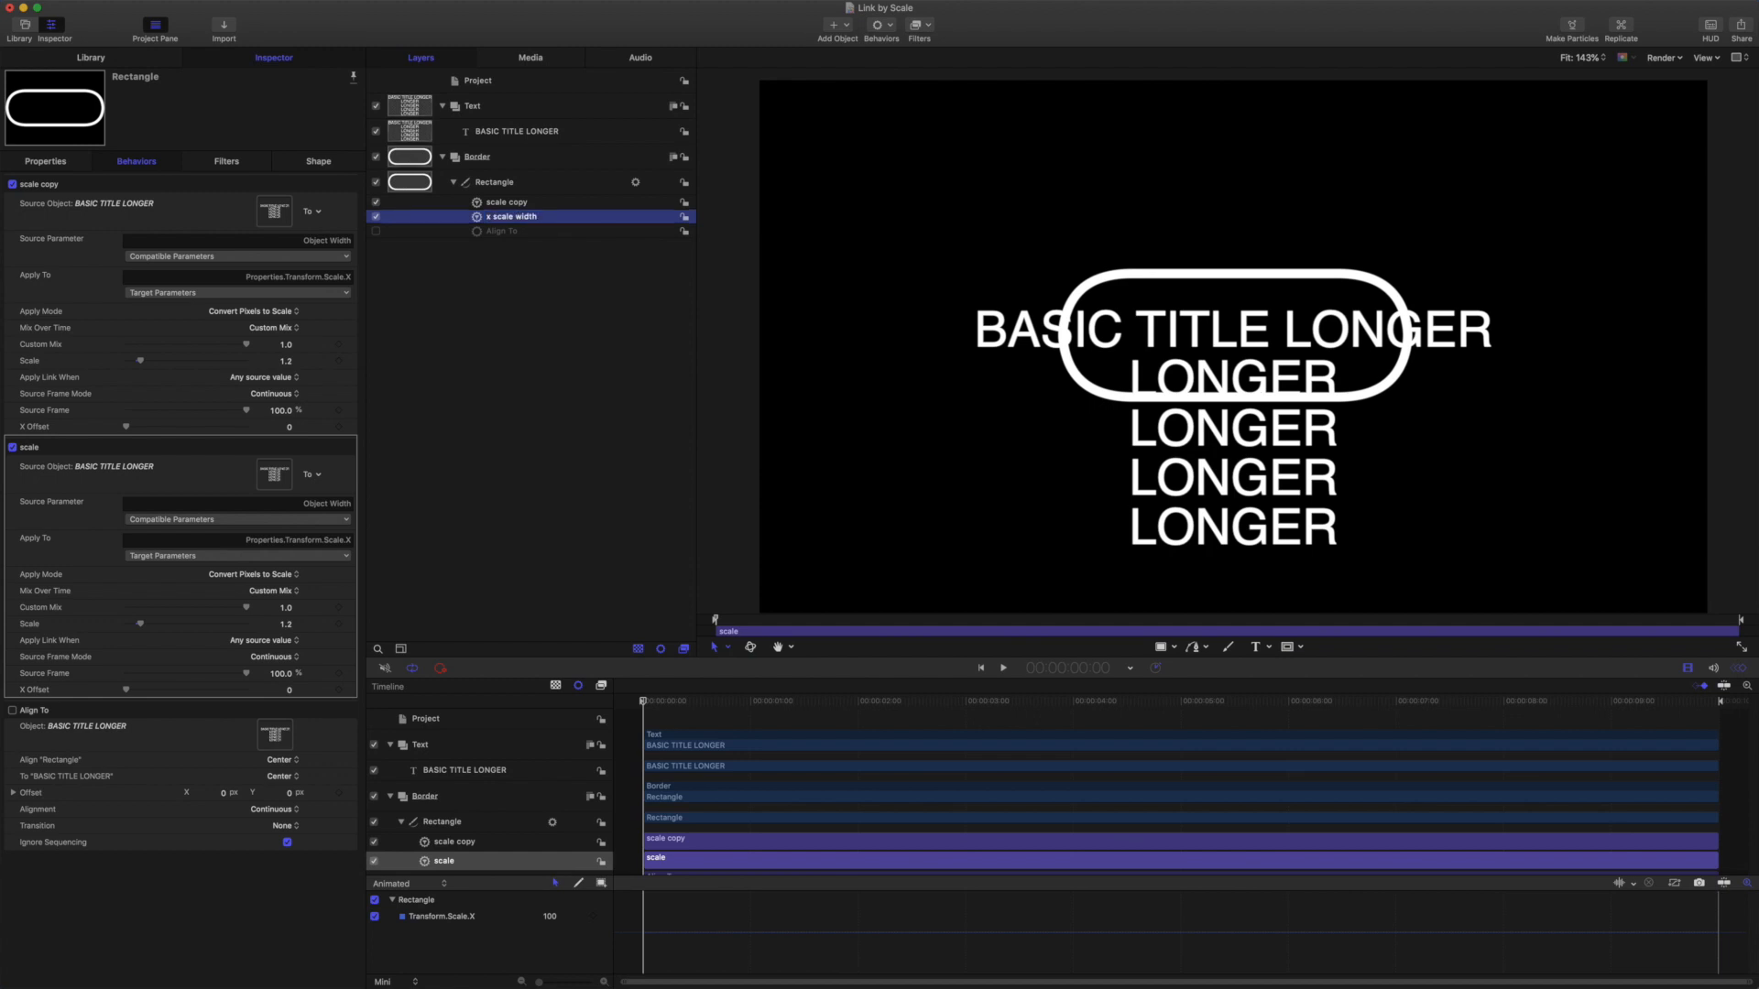
# Step: Retarget the duplicated scale link to Transform Scale Y and use the title's object height as its source parameter
pyautogui.click(509, 203)
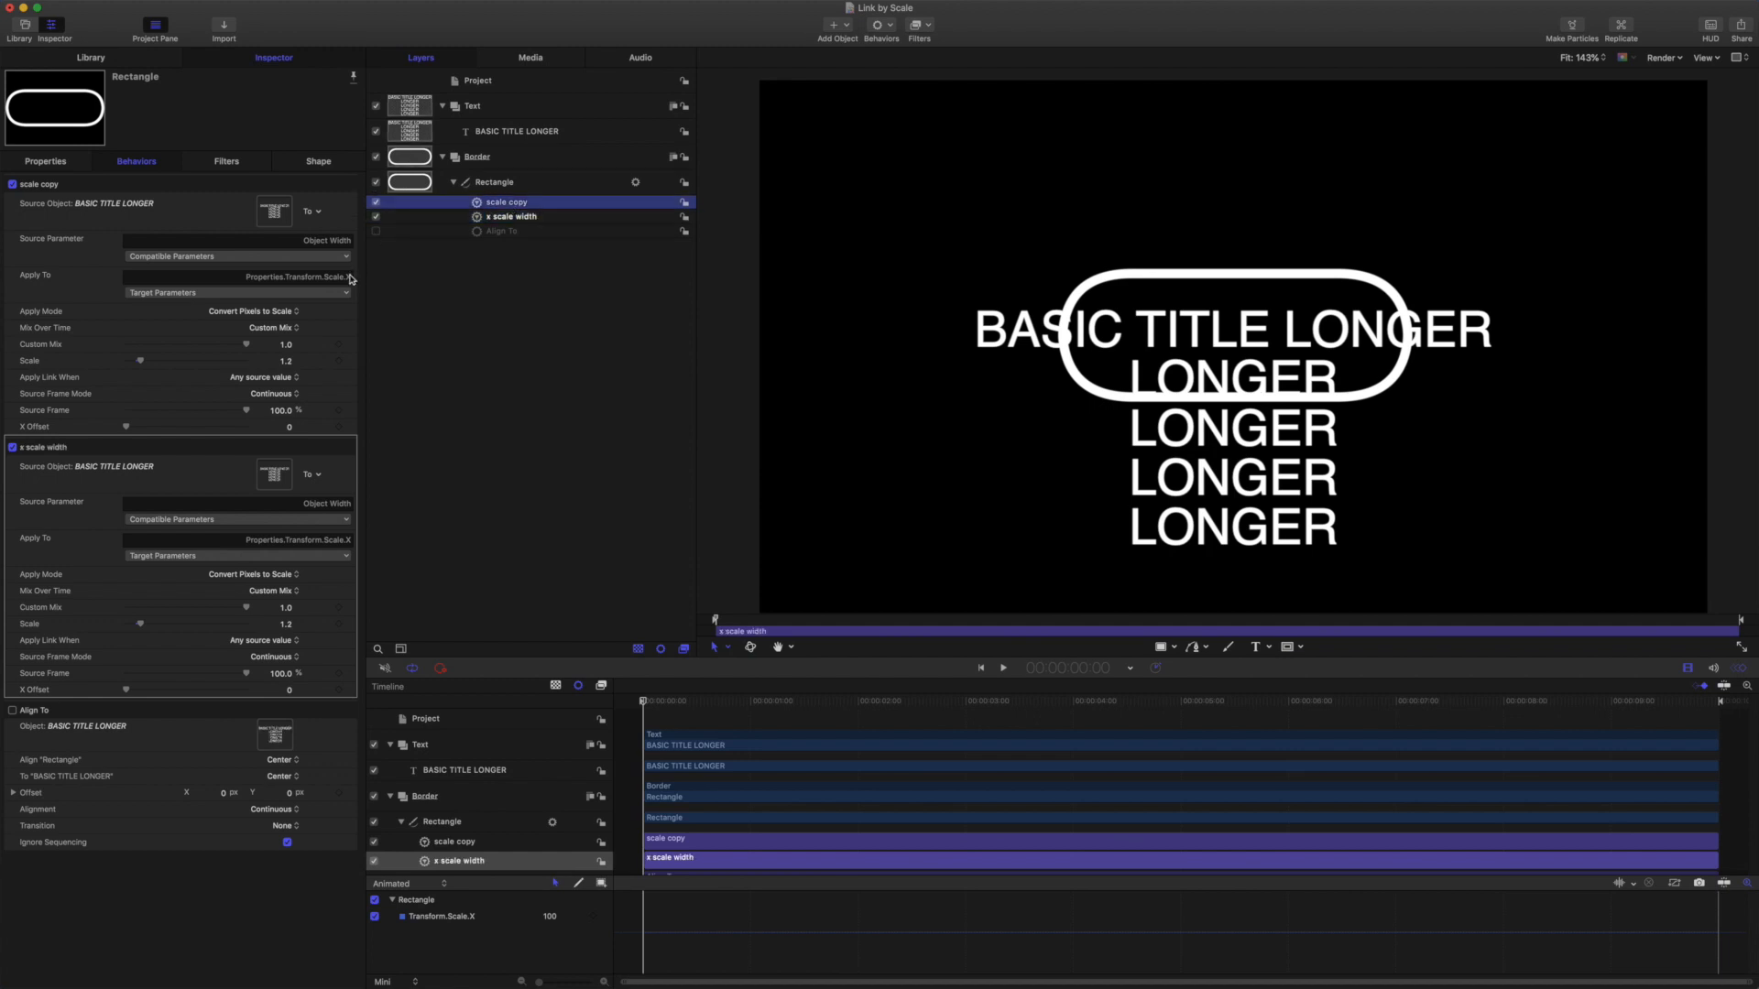
pyautogui.click(330, 295)
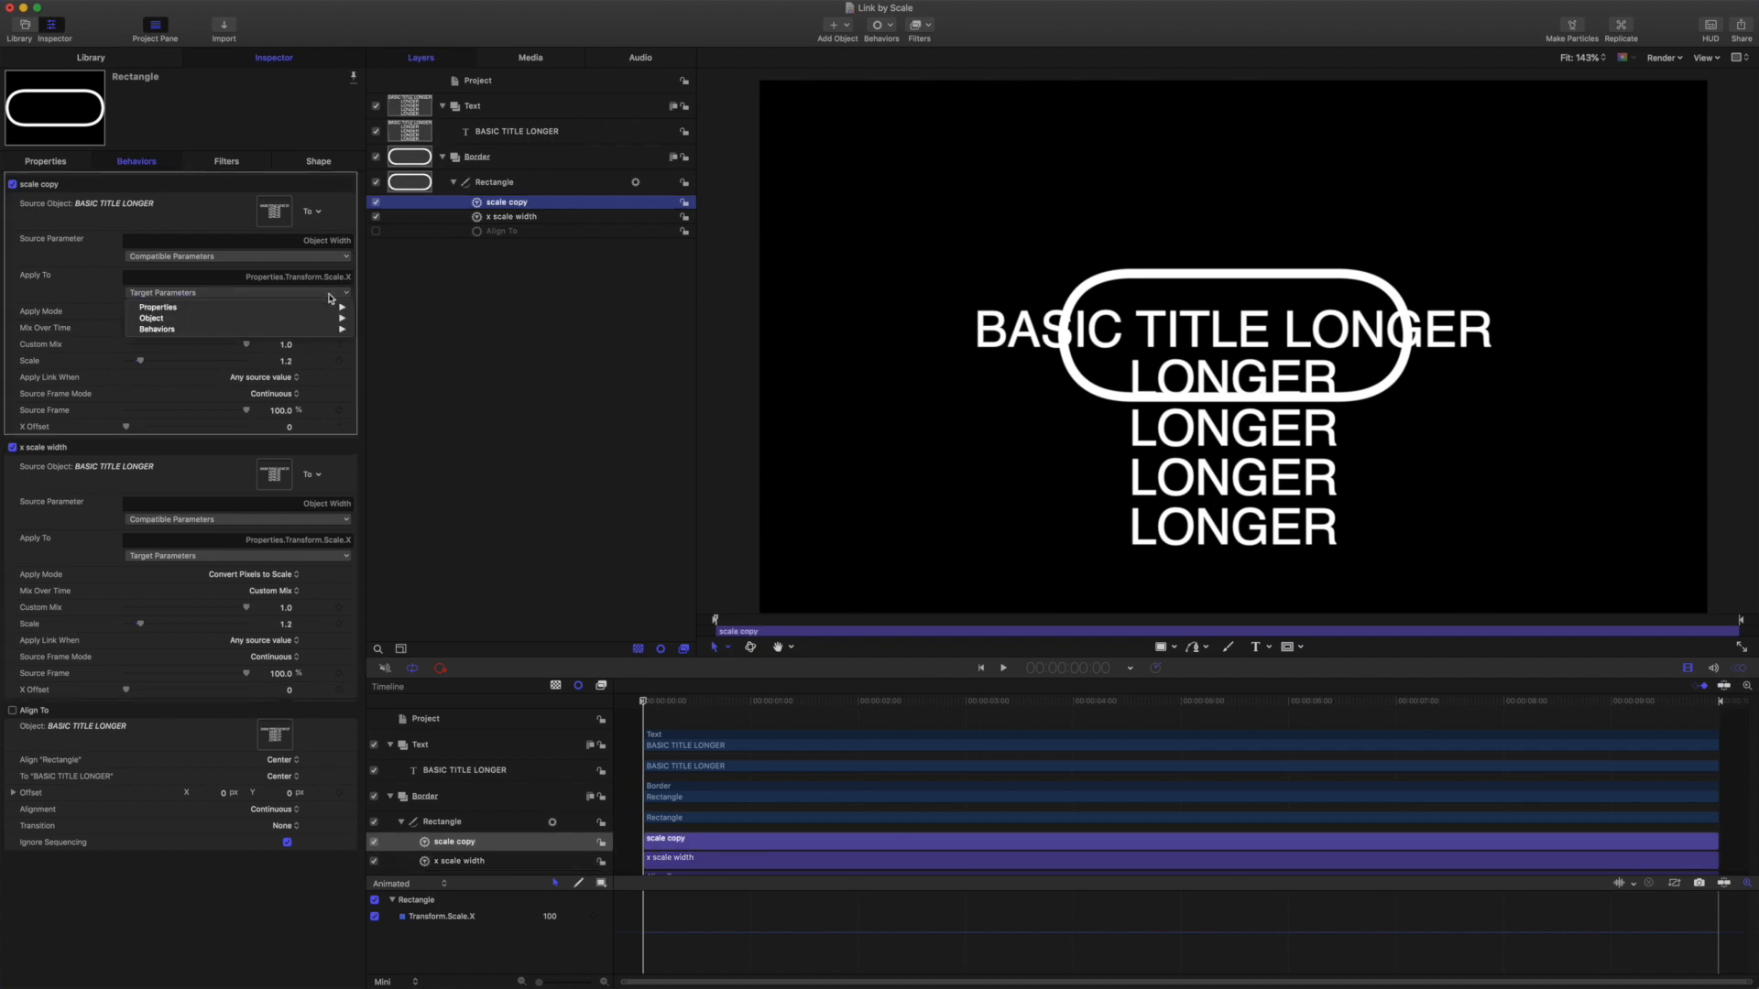
pyautogui.moveTo(327, 308)
pyautogui.moveTo(391, 309)
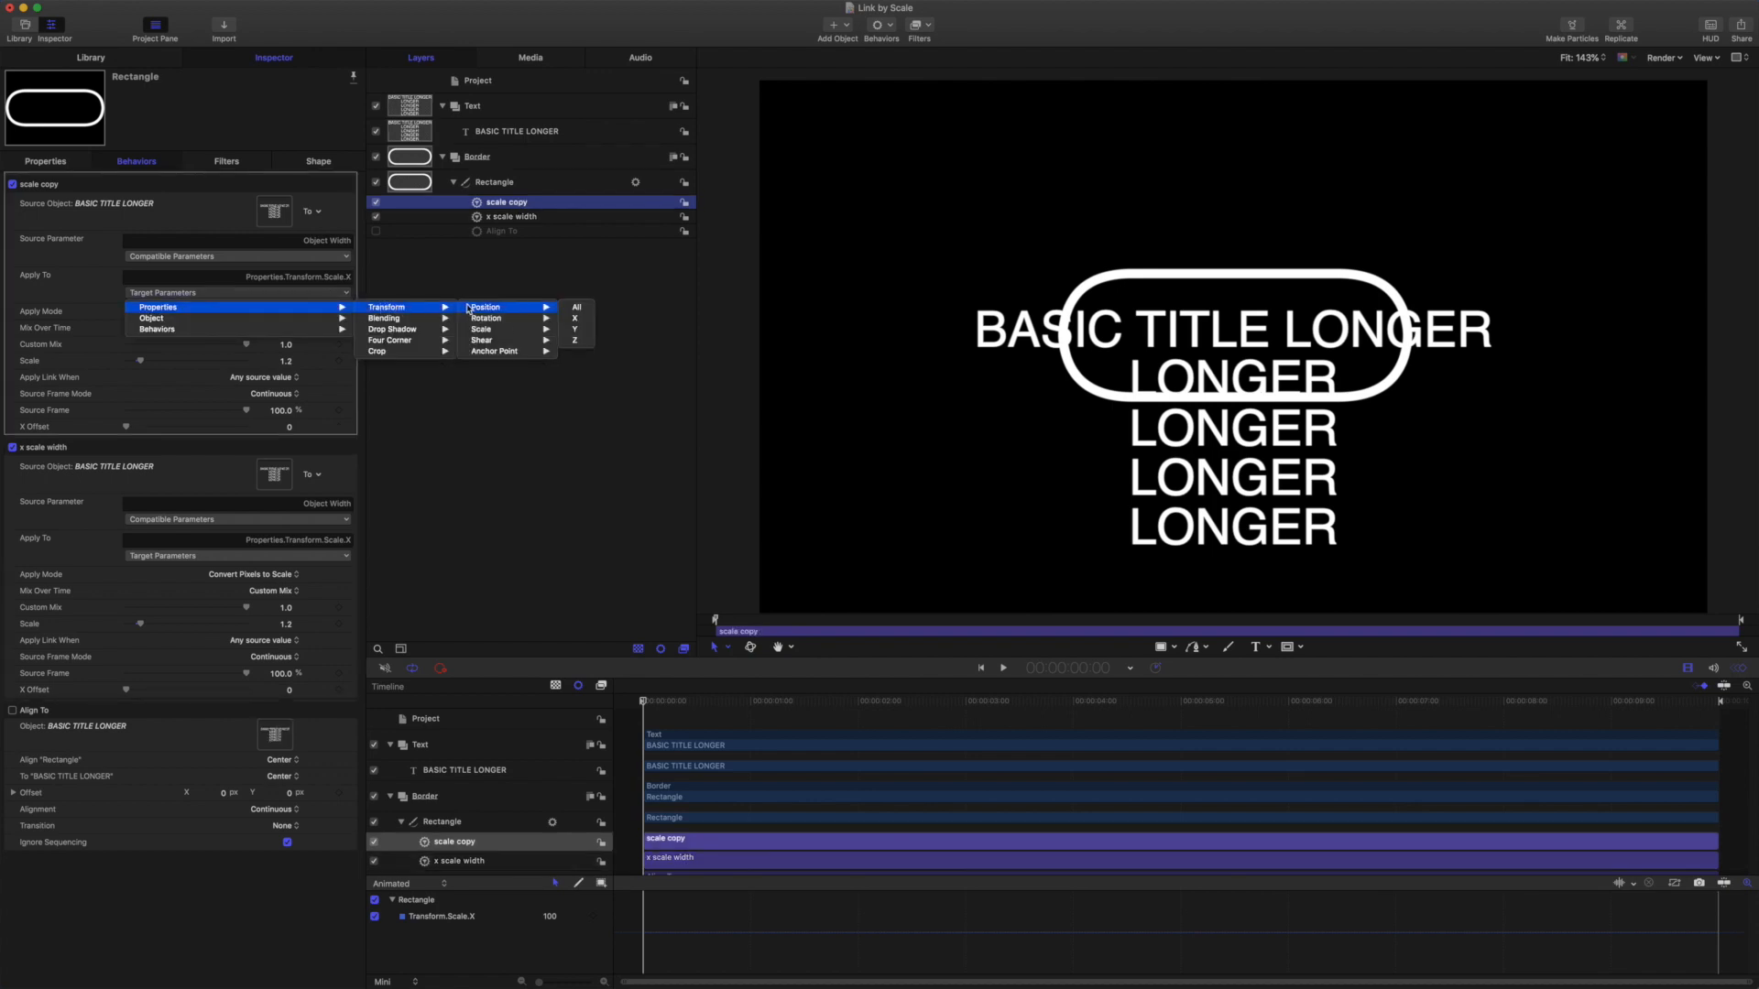
pyautogui.moveTo(499, 329)
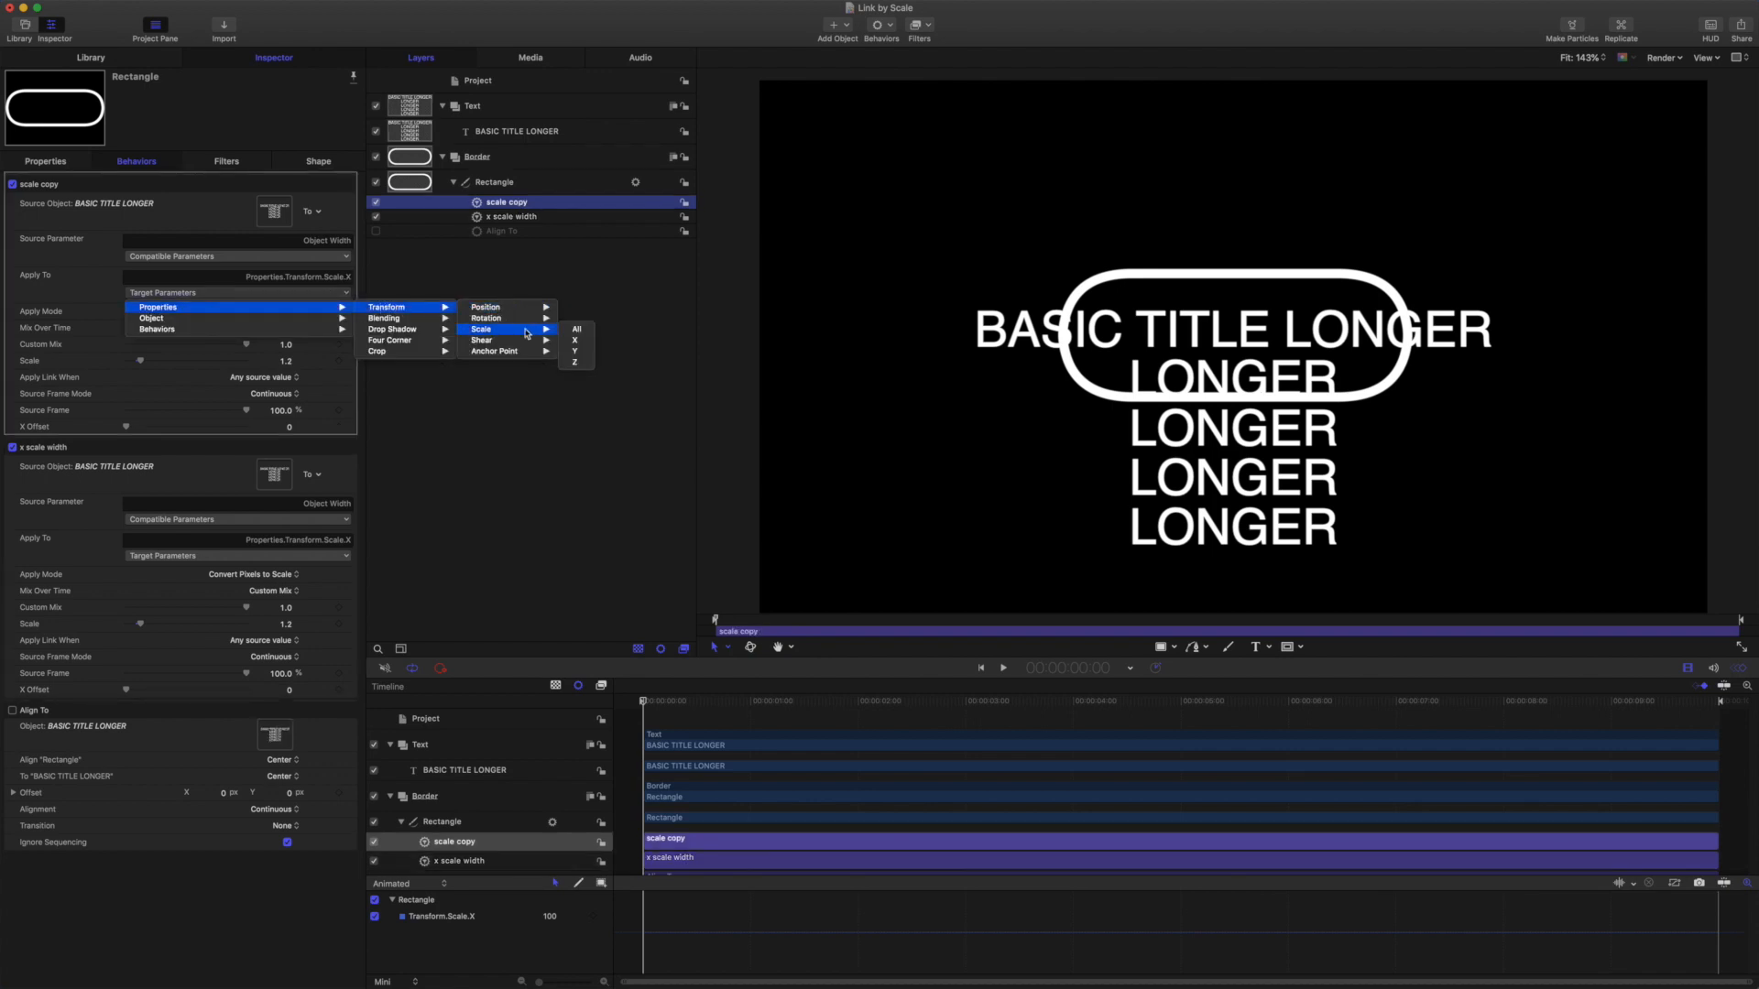
pyautogui.click(576, 353)
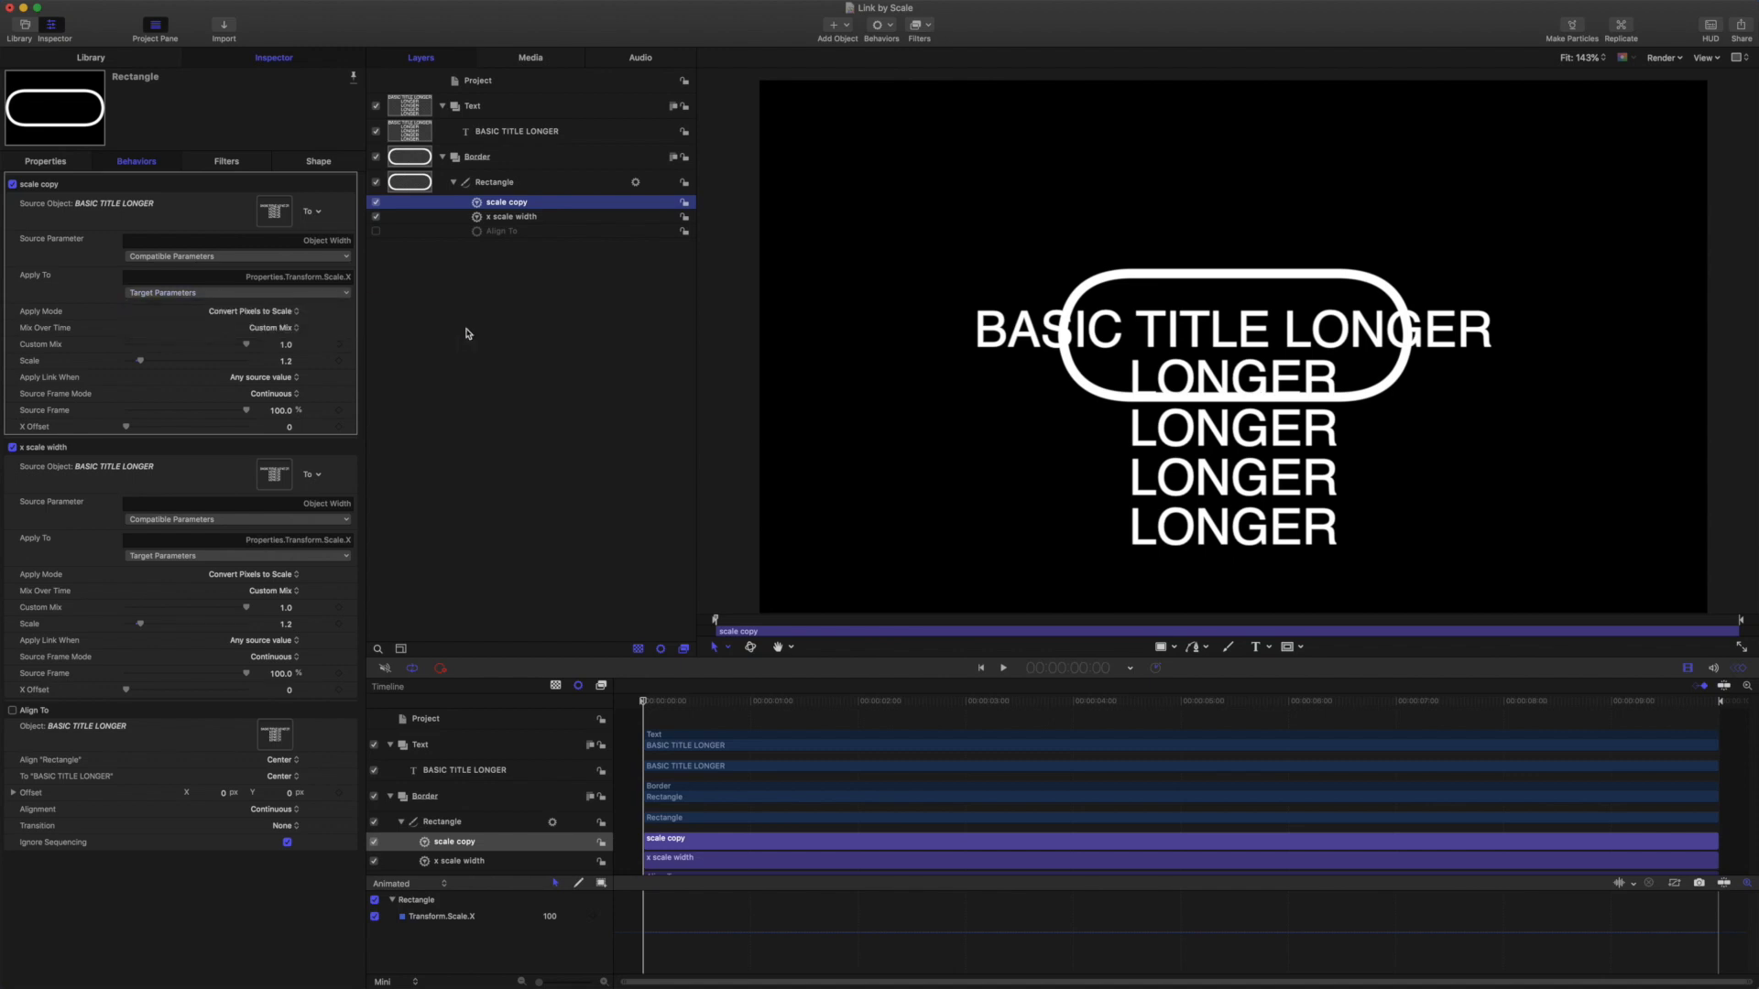
pyautogui.click(335, 259)
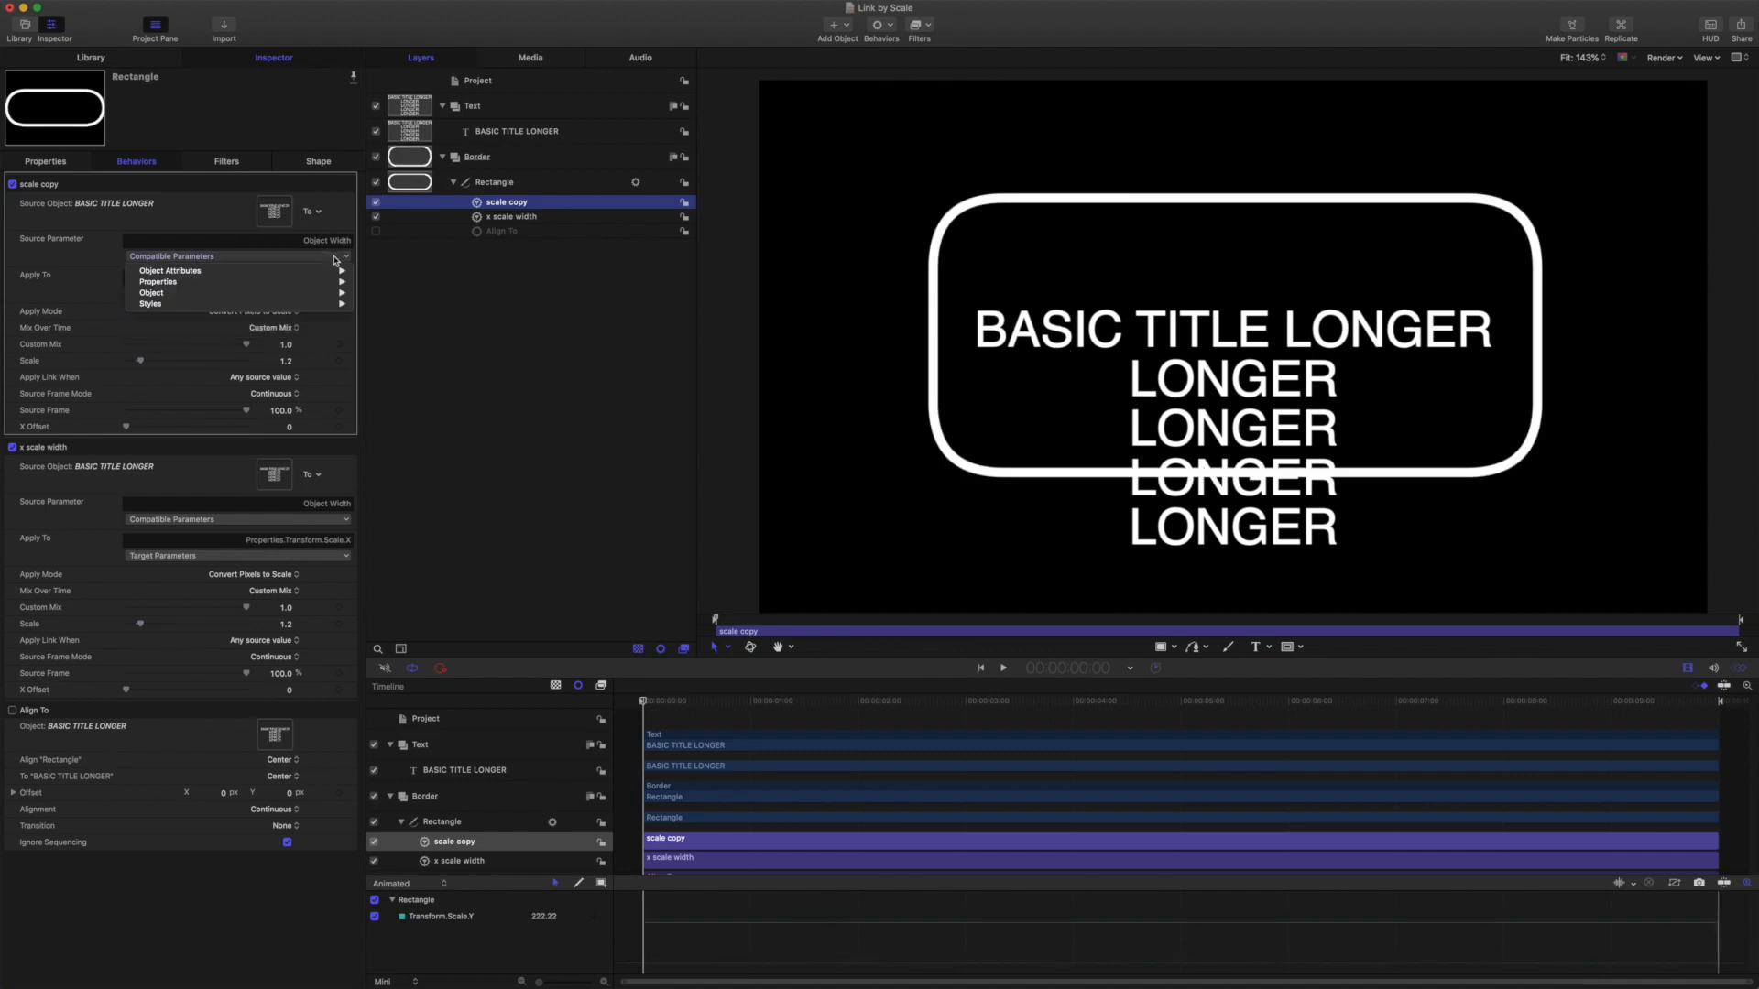
pyautogui.moveTo(330, 271)
pyautogui.moveTo(393, 273)
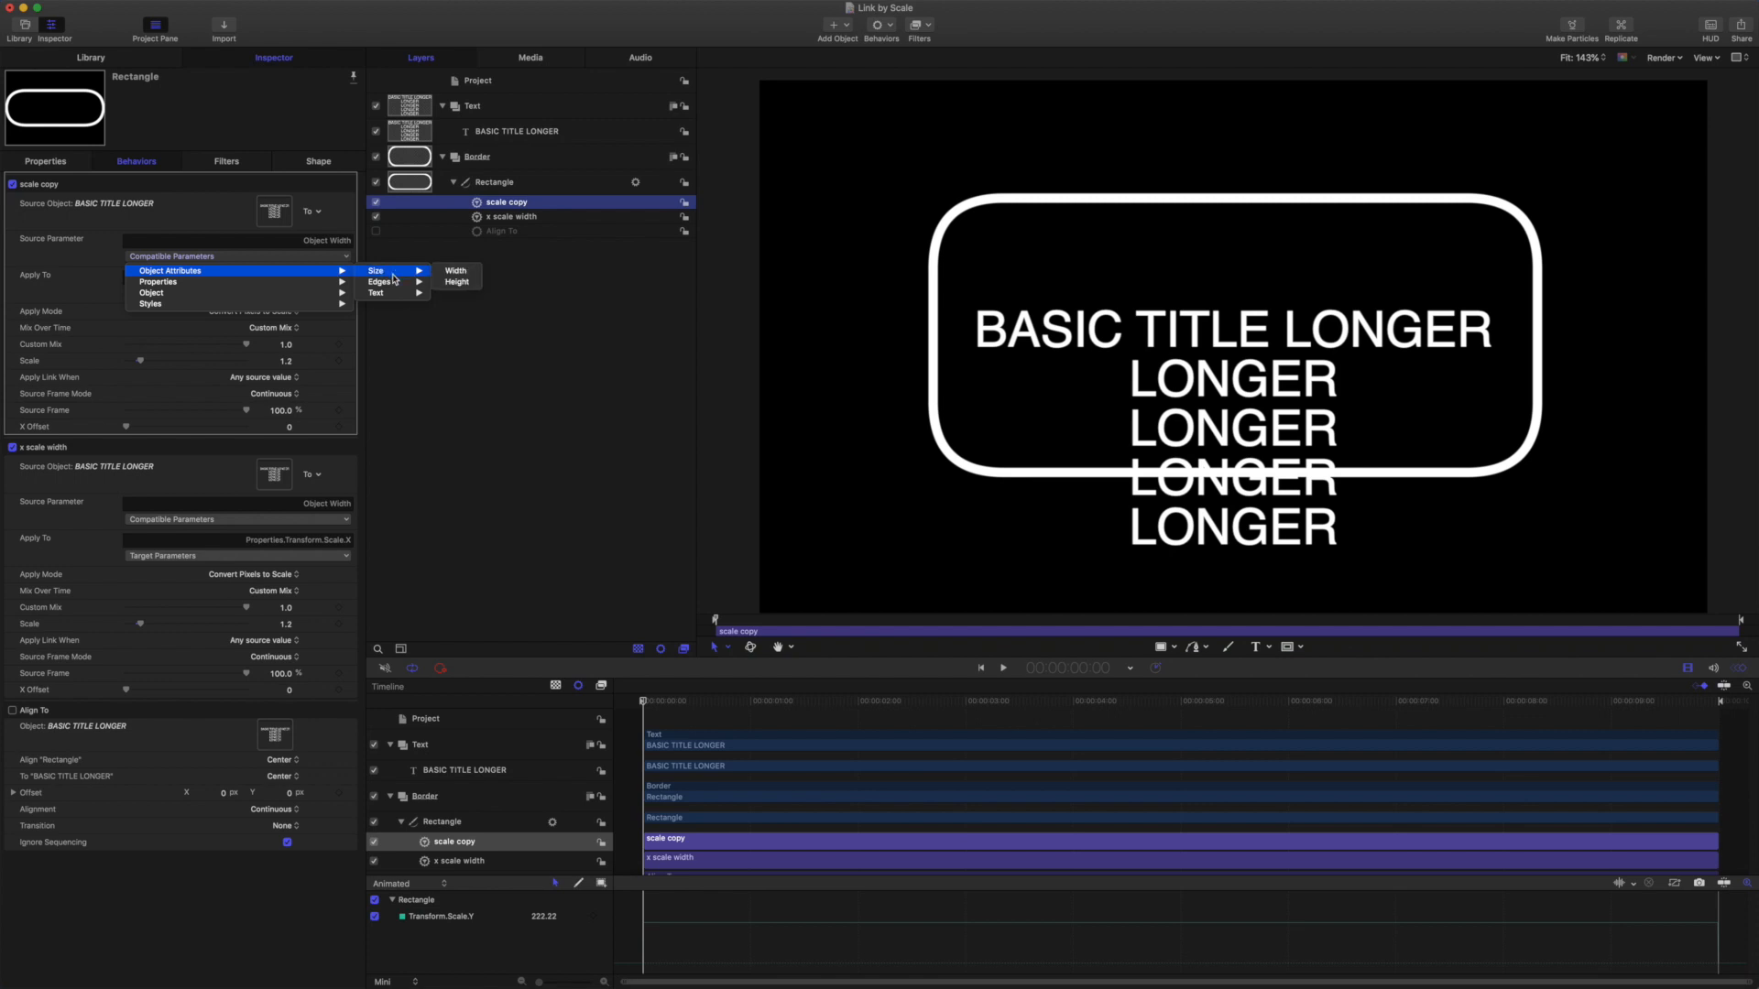
pyautogui.click(456, 283)
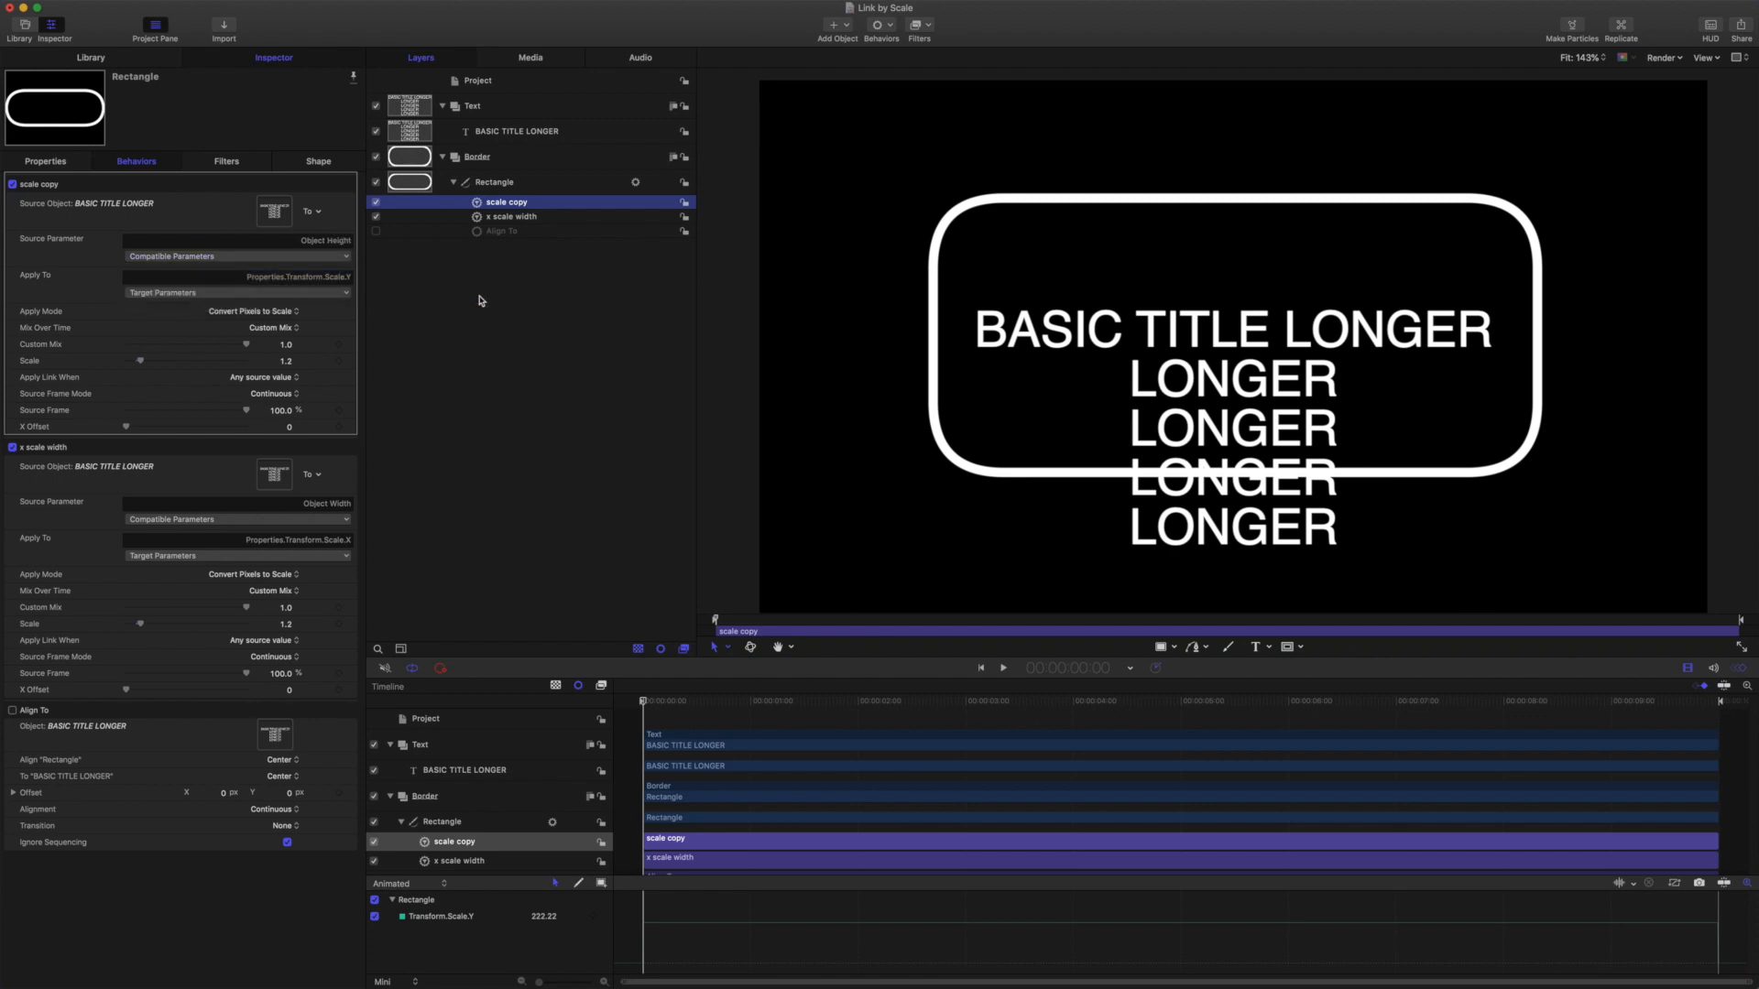
# Step: Rename the duplicated link as y scale height and re-enable the Rectangle's Align To behavior
pyautogui.doubleClick(506, 203)
pyautogui.write('y')
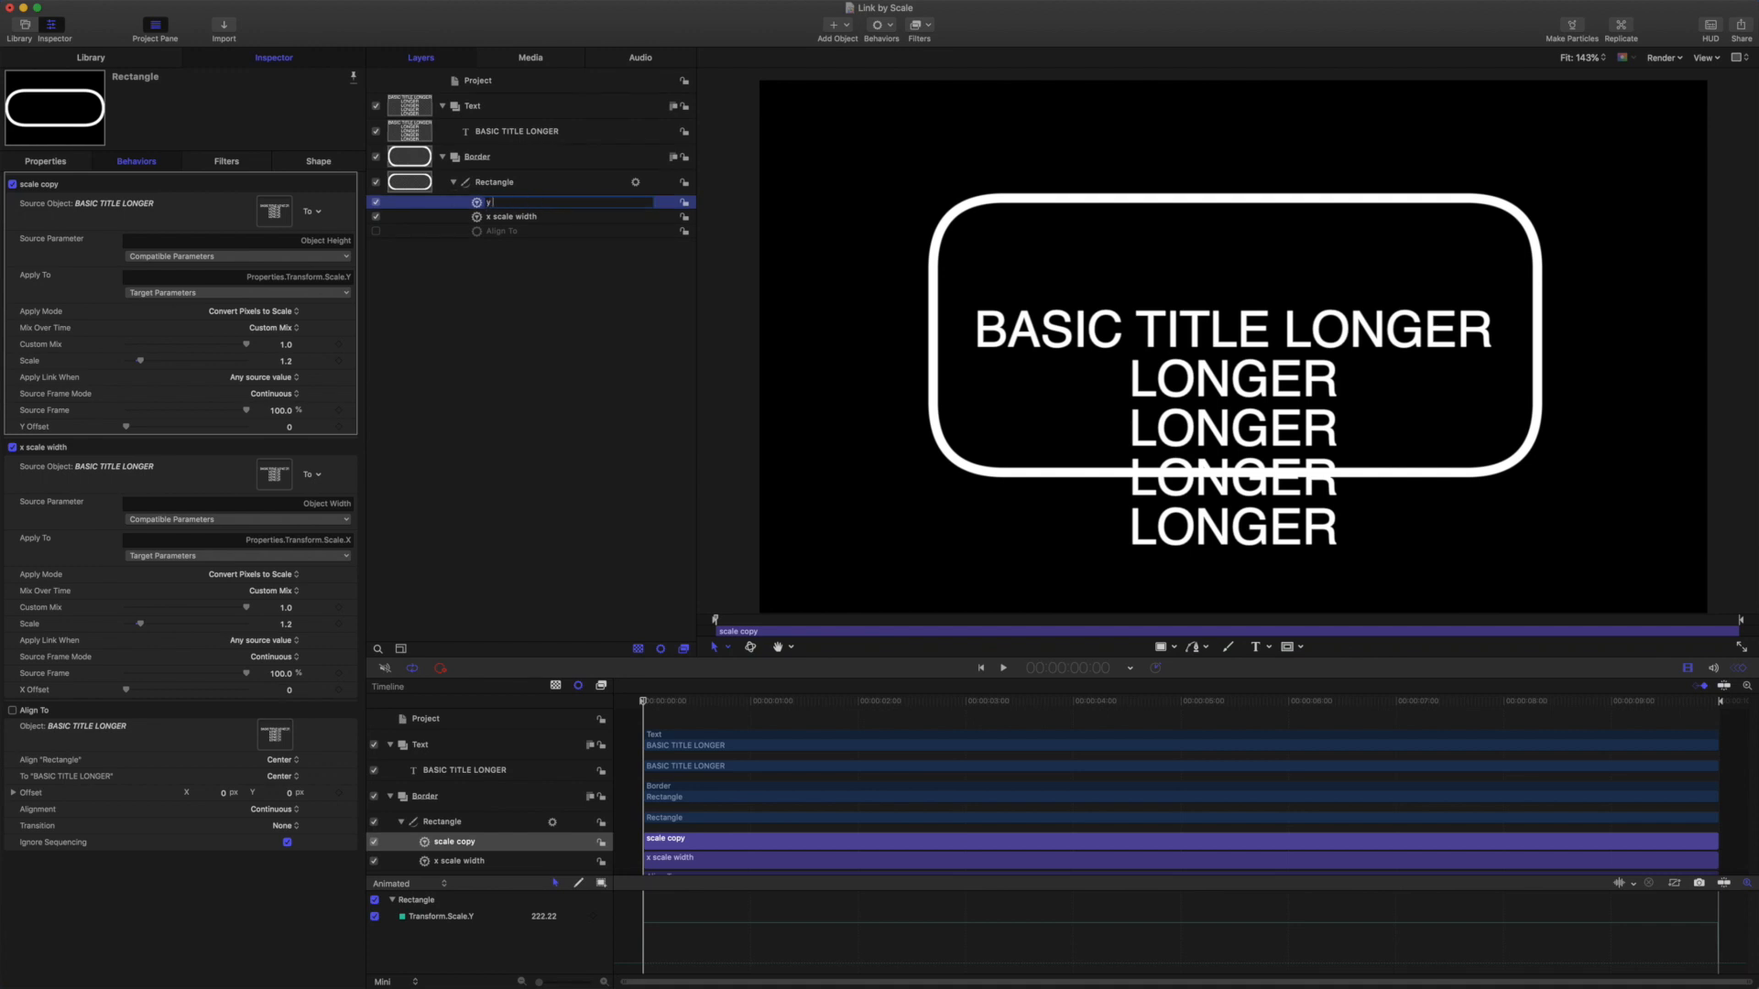
pyautogui.write(' scale height')
pyautogui.press('Return')
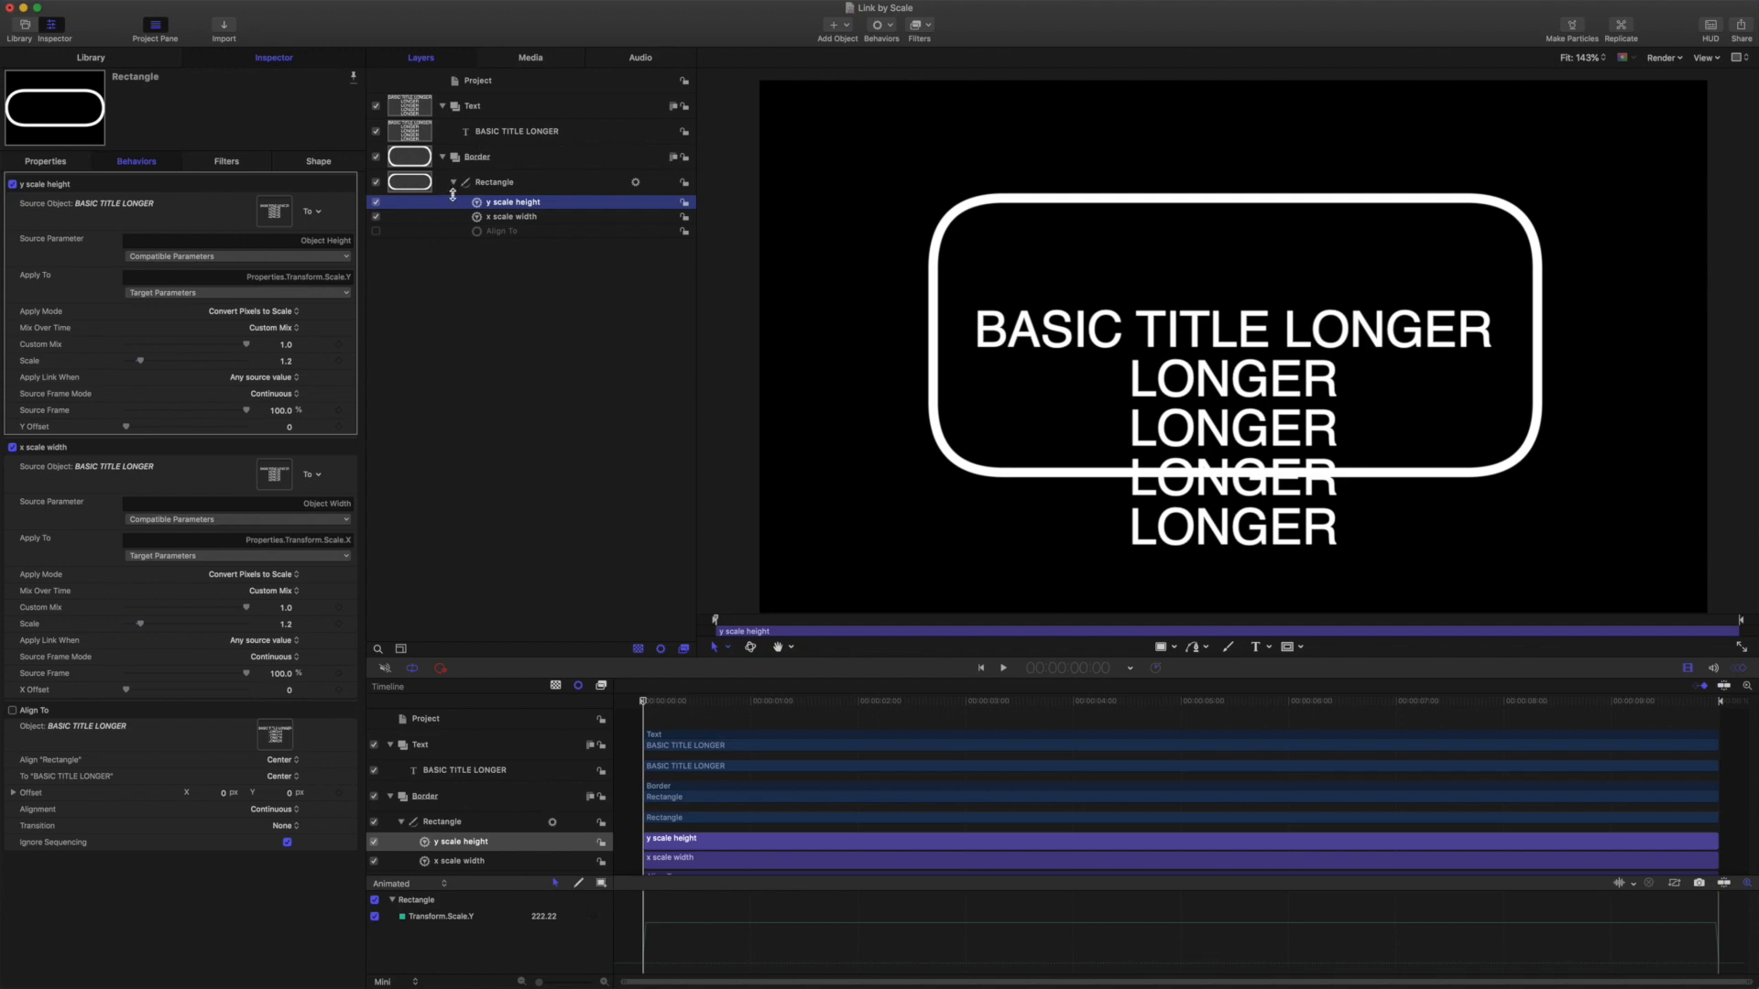
pyautogui.click(376, 232)
pyautogui.click(376, 233)
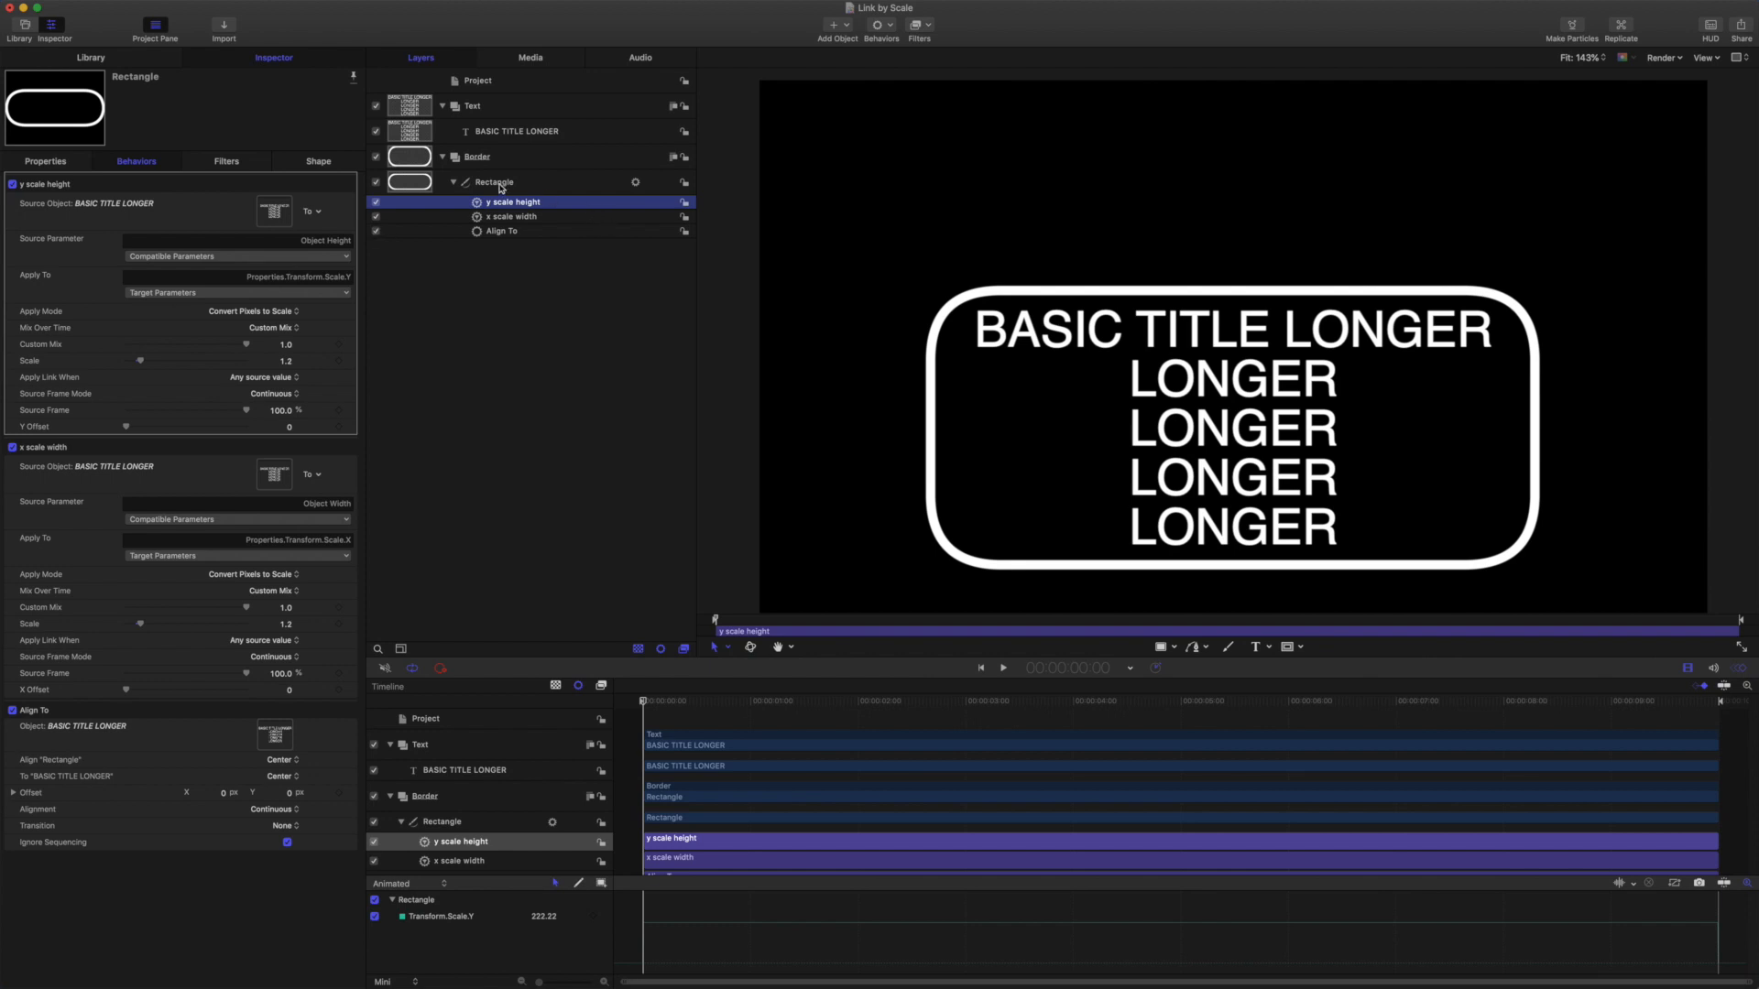
# Step: Move the BASIC TITLE LONGER text up to a Y position of about 206 px
pyautogui.click(511, 135)
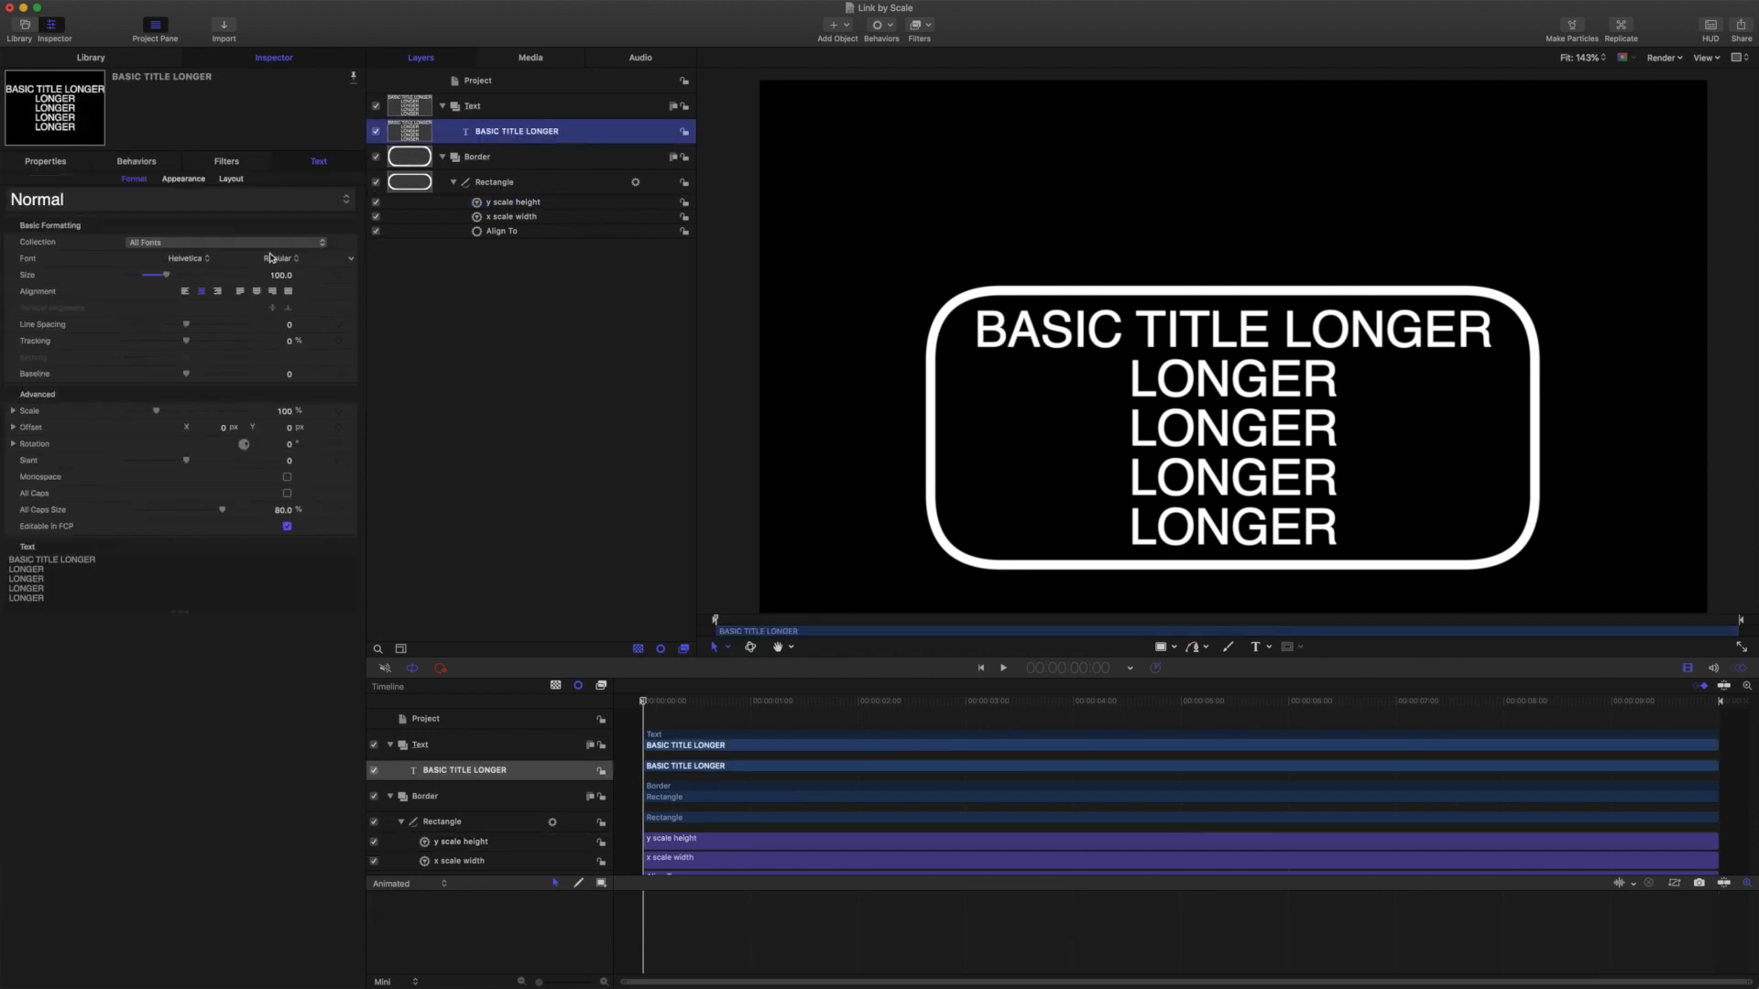
pyautogui.click(48, 162)
pyautogui.moveTo(284, 200)
pyautogui.mouseDown()
pyautogui.moveTo(353, 201)
pyautogui.moveTo(291, 203)
pyautogui.mouseUp()
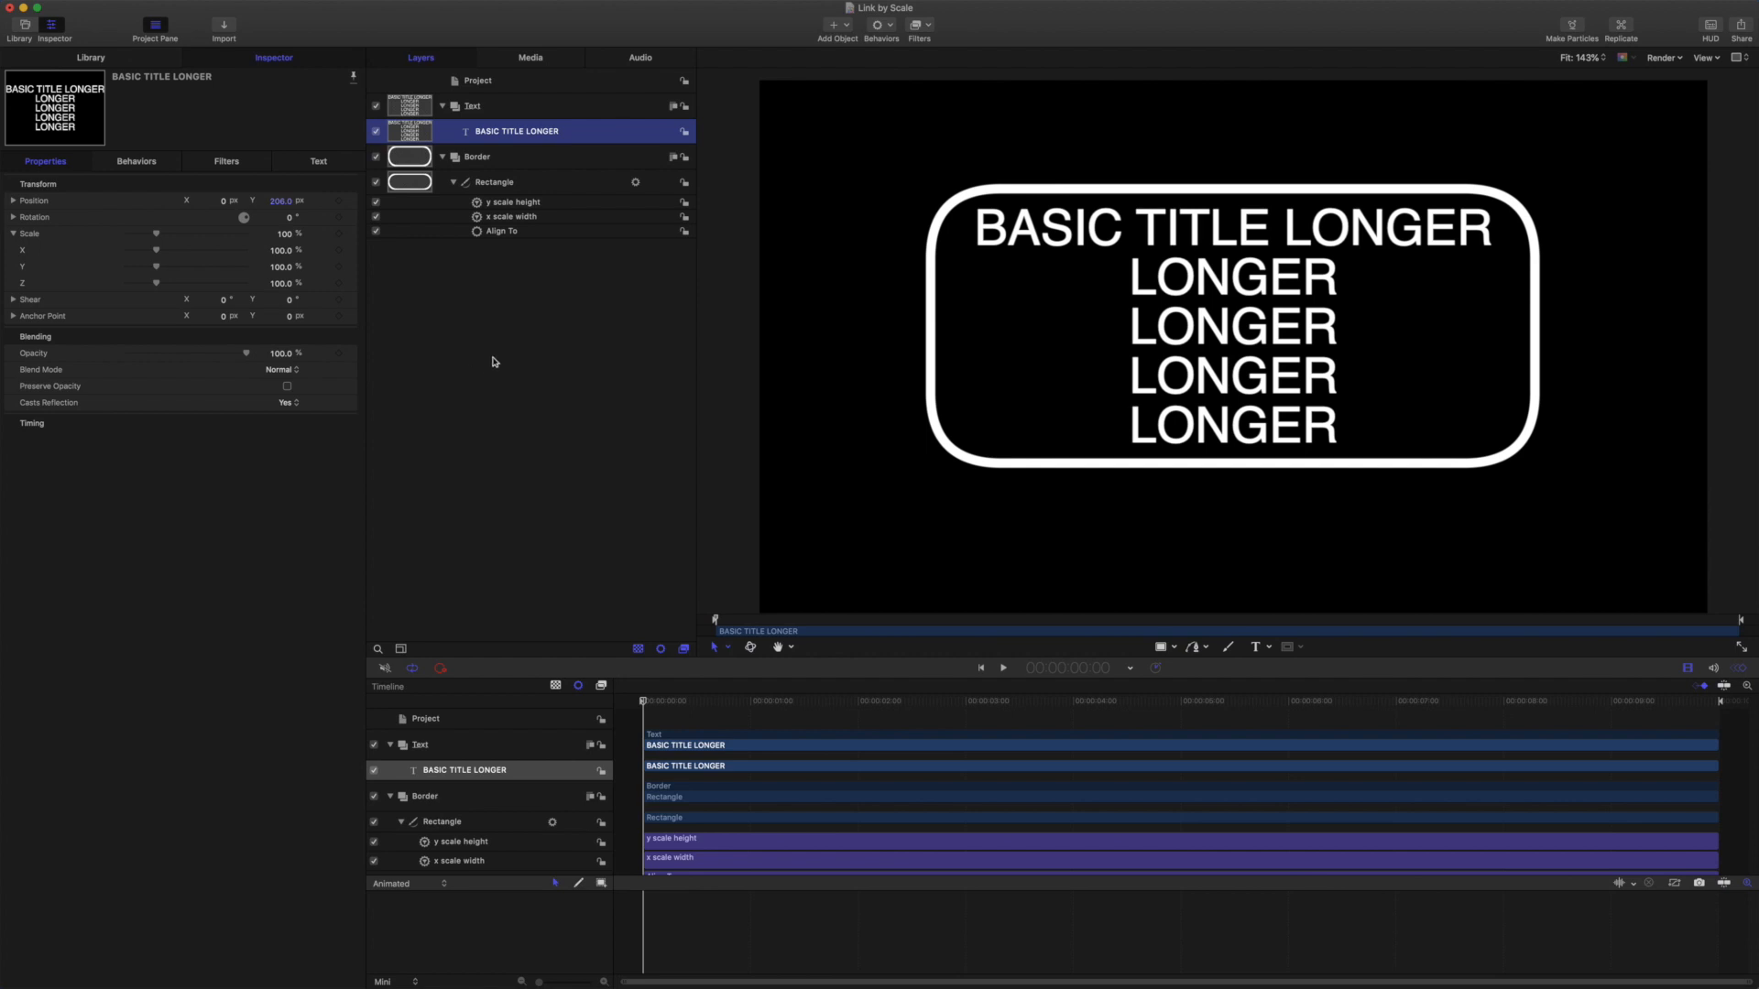
# Step: Set the Scale of the x scale width link to 1.5
pyautogui.click(524, 206)
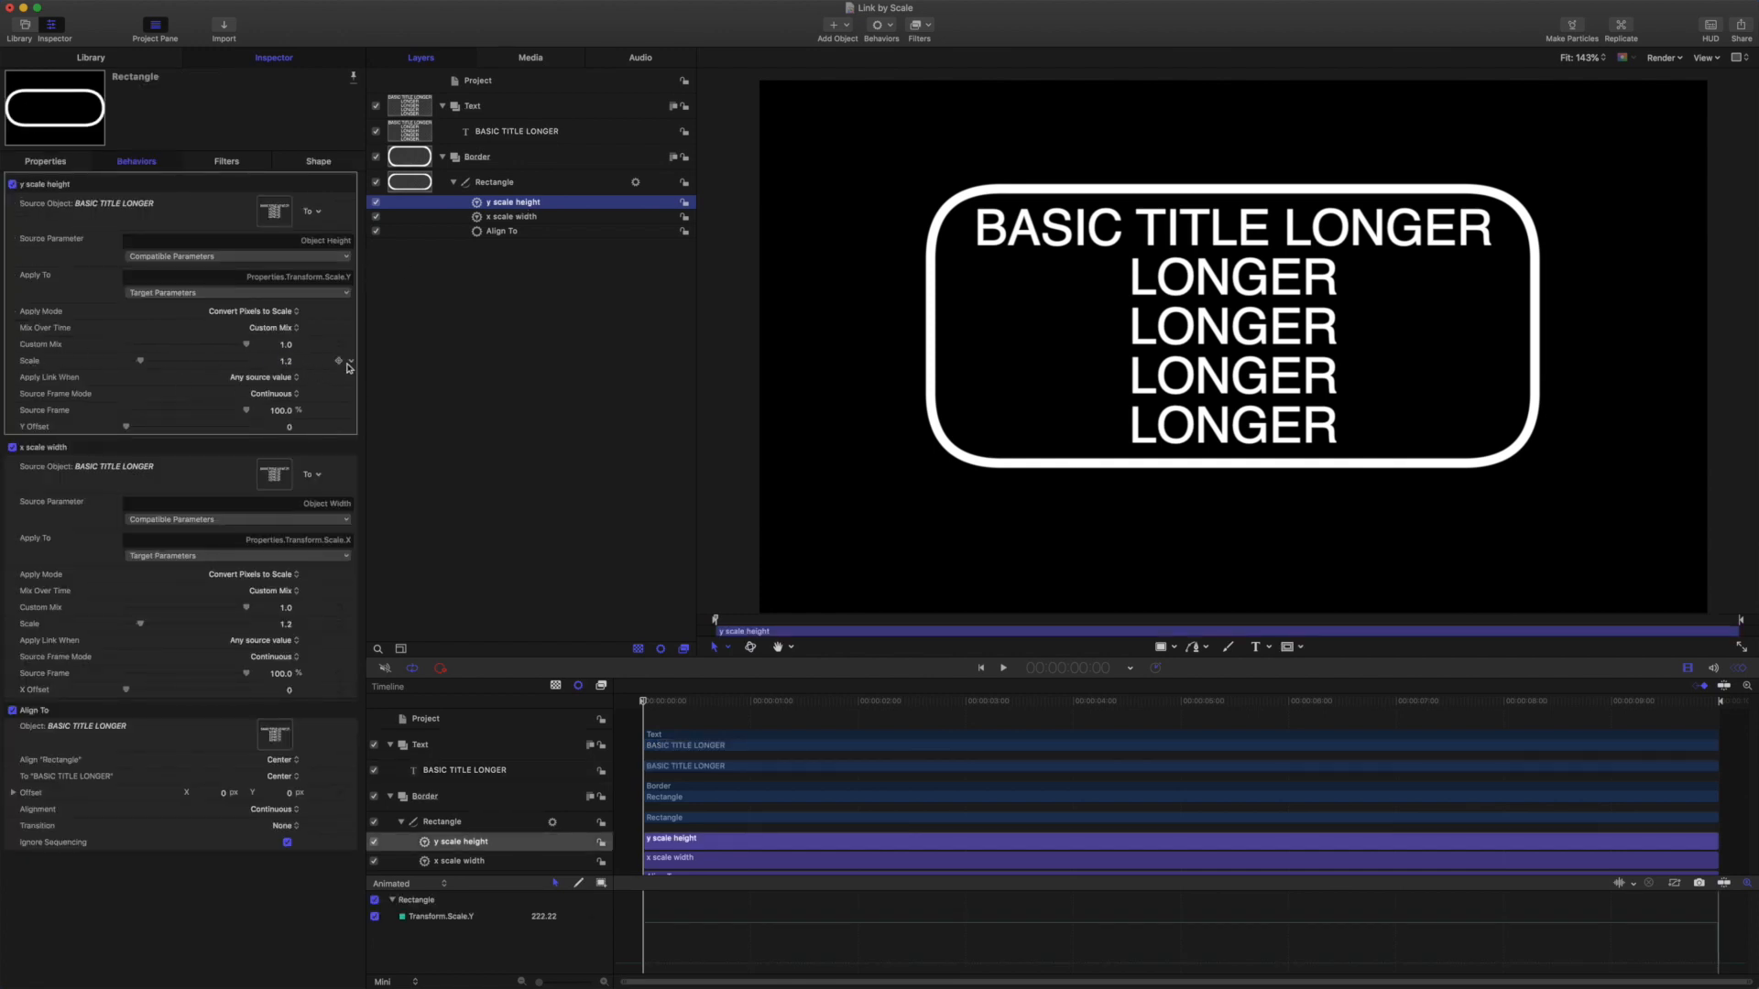
pyautogui.click(285, 624)
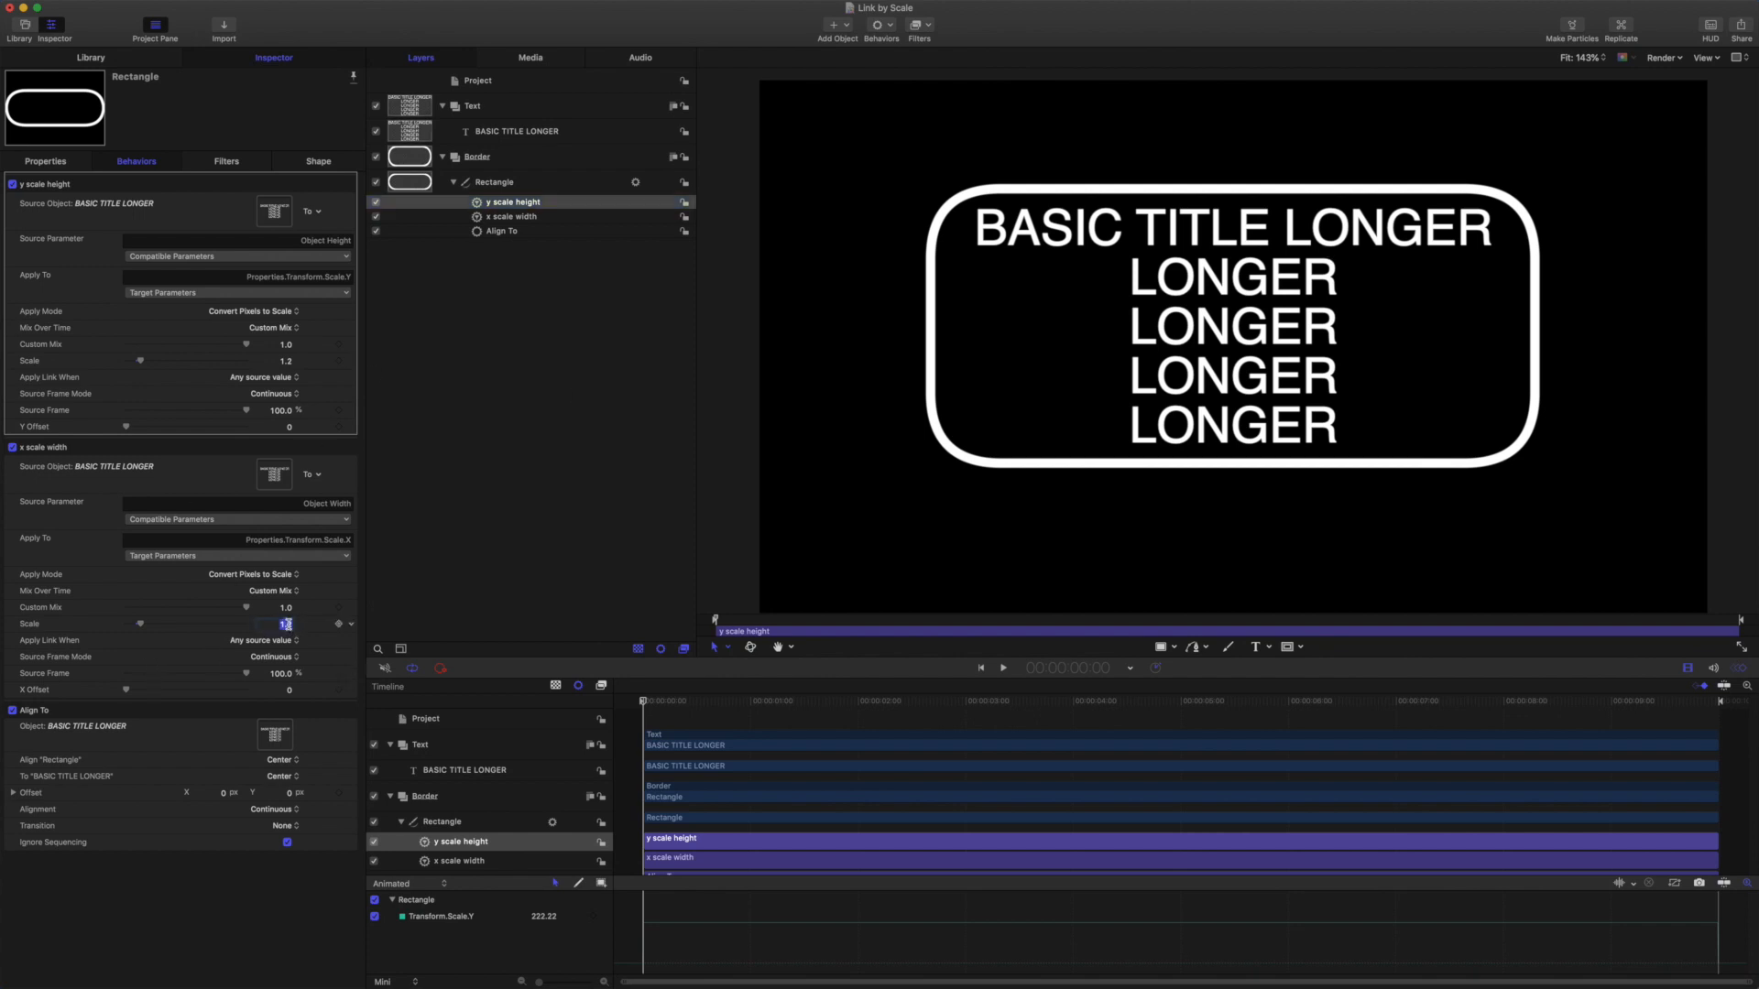
pyautogui.write('1.5')
pyautogui.press('Return')
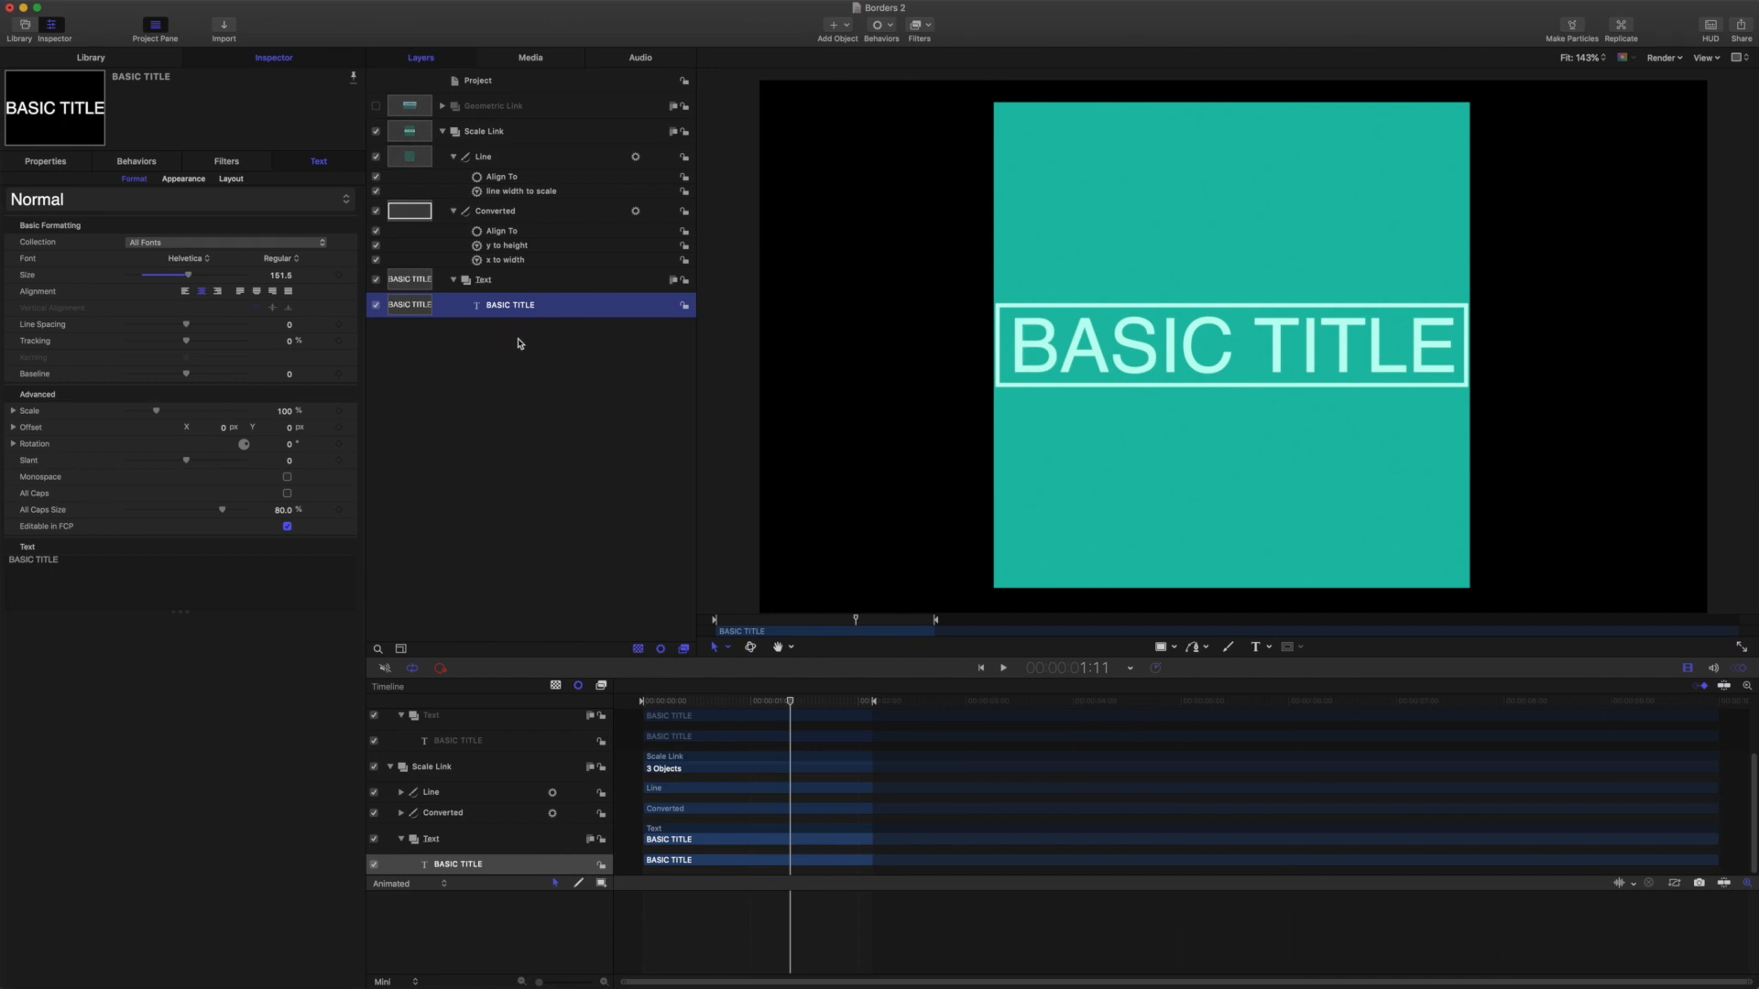
# Step: In the Borders 2 project, set the Scale Link title's text size to about 161.6
pyautogui.moveTo(283, 280); pyautogui.dragTo(200, 274)
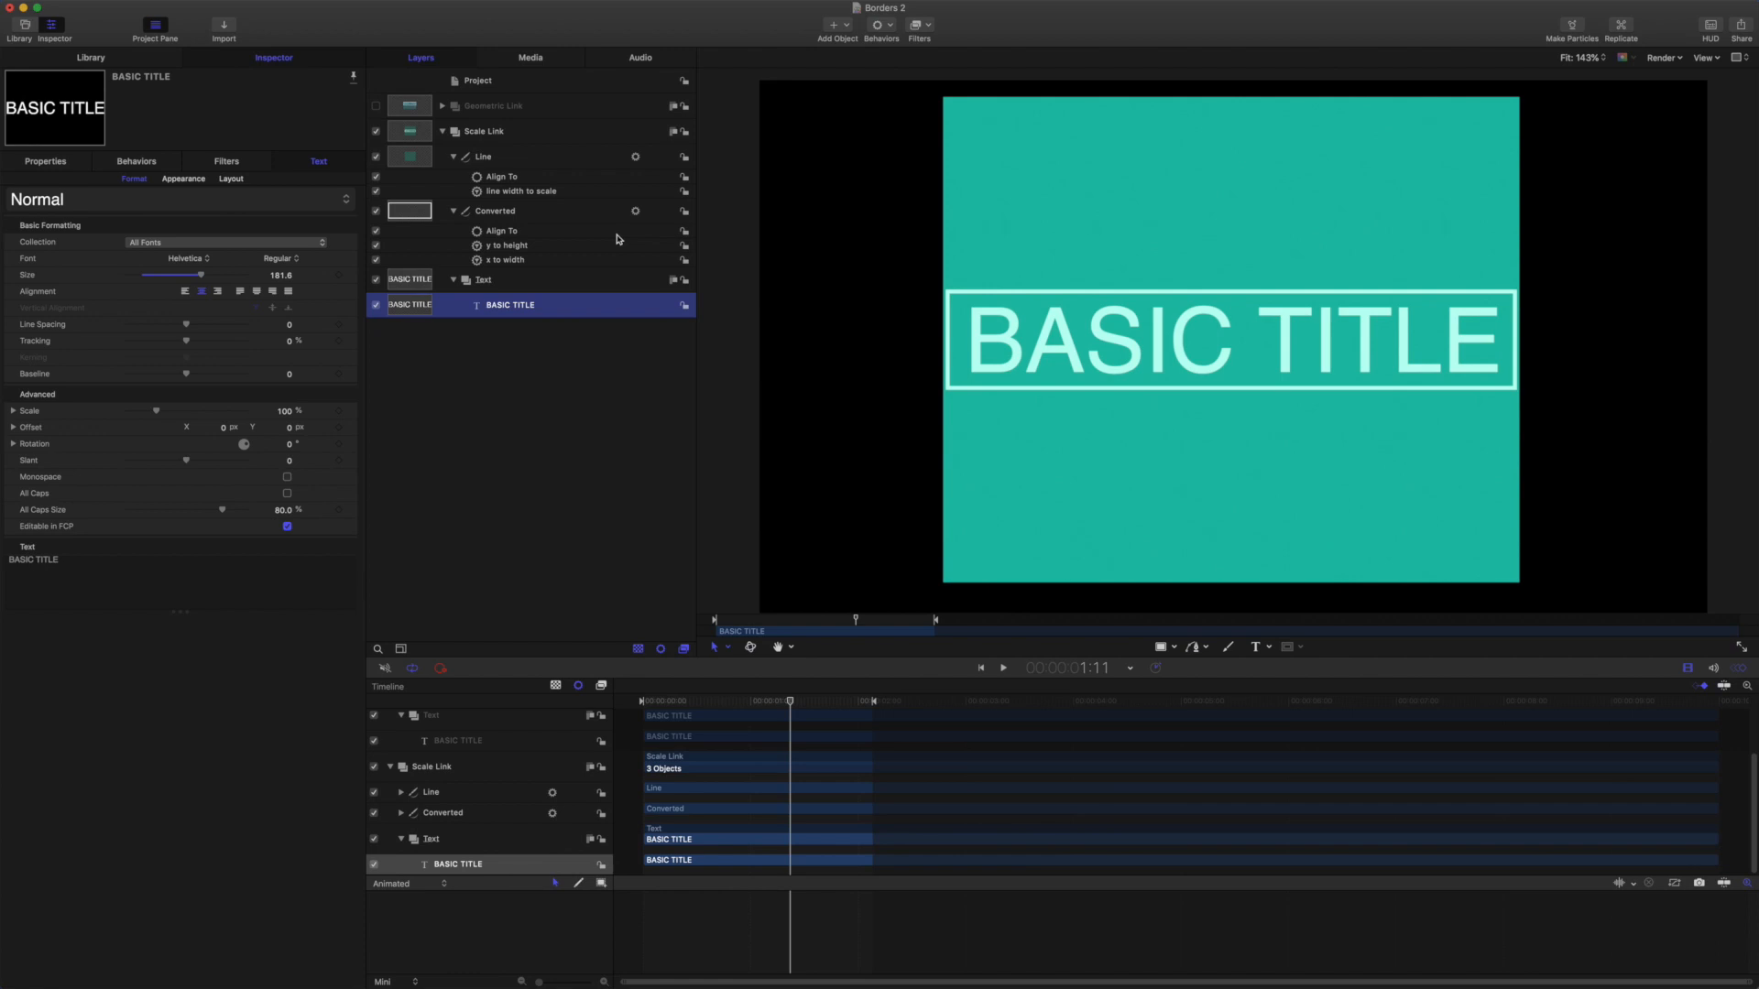
# Step: Hide the Scale Link group and show the Geometric Link group with its layers expanded
pyautogui.click(454, 157)
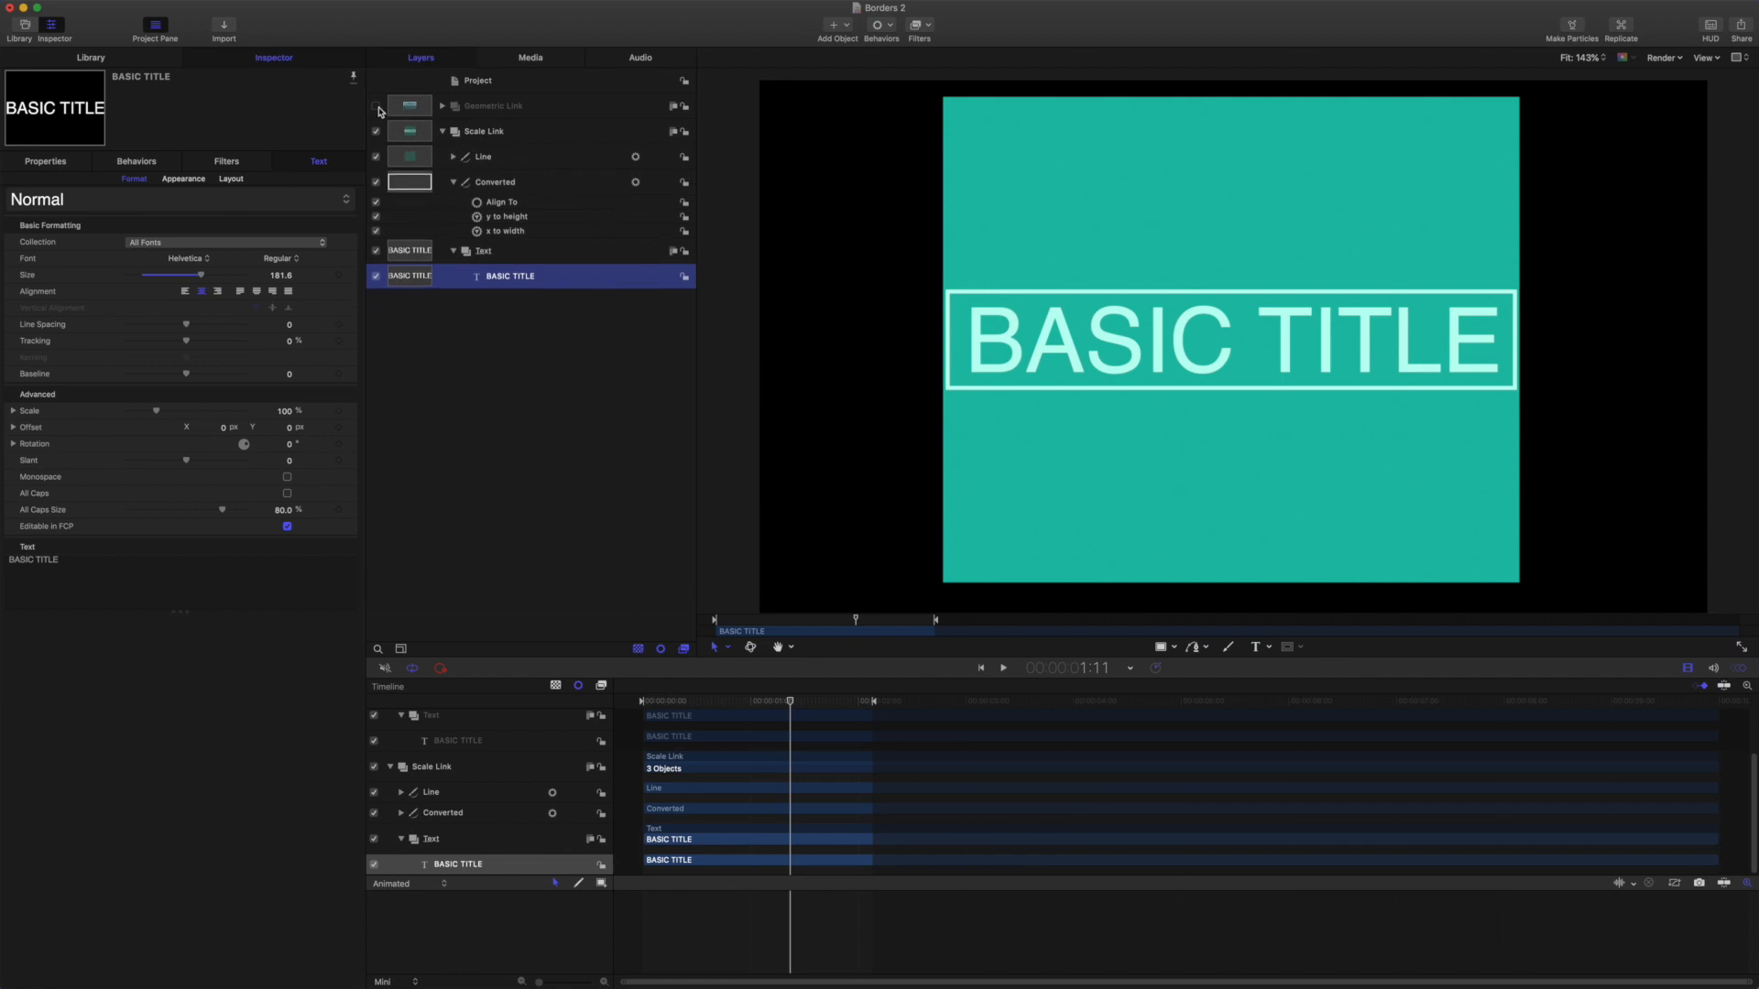
pyautogui.click(376, 131)
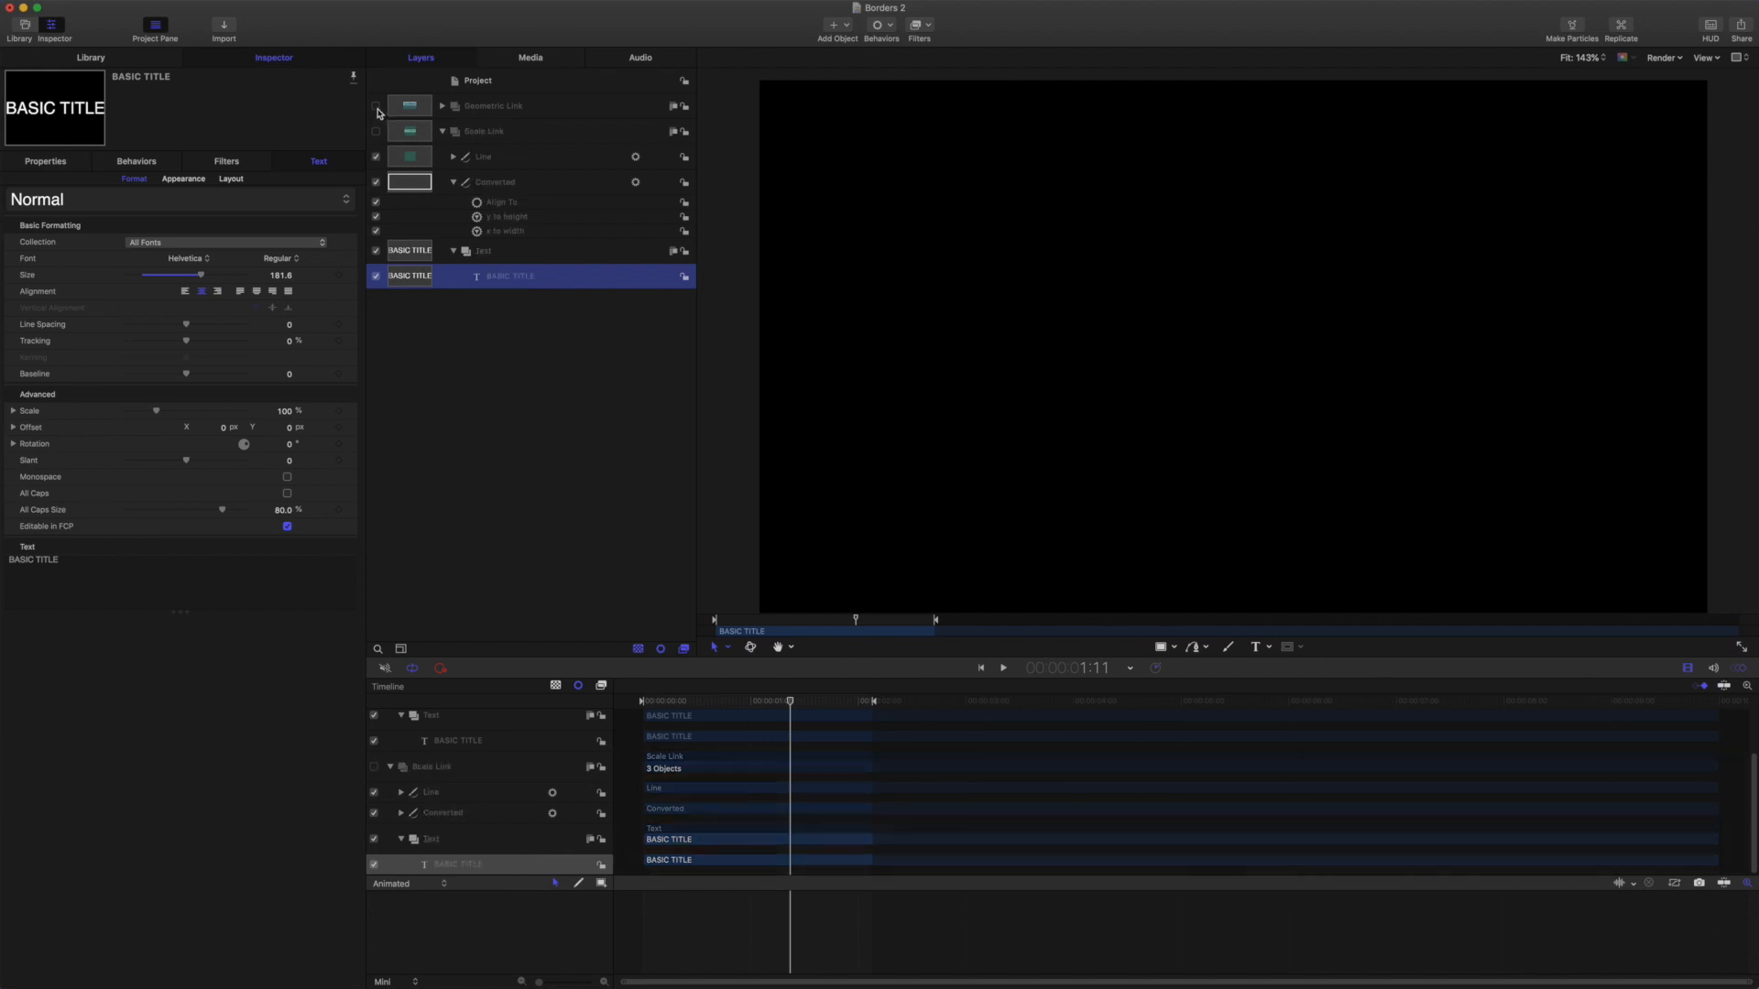
pyautogui.click(375, 106)
pyautogui.click(444, 108)
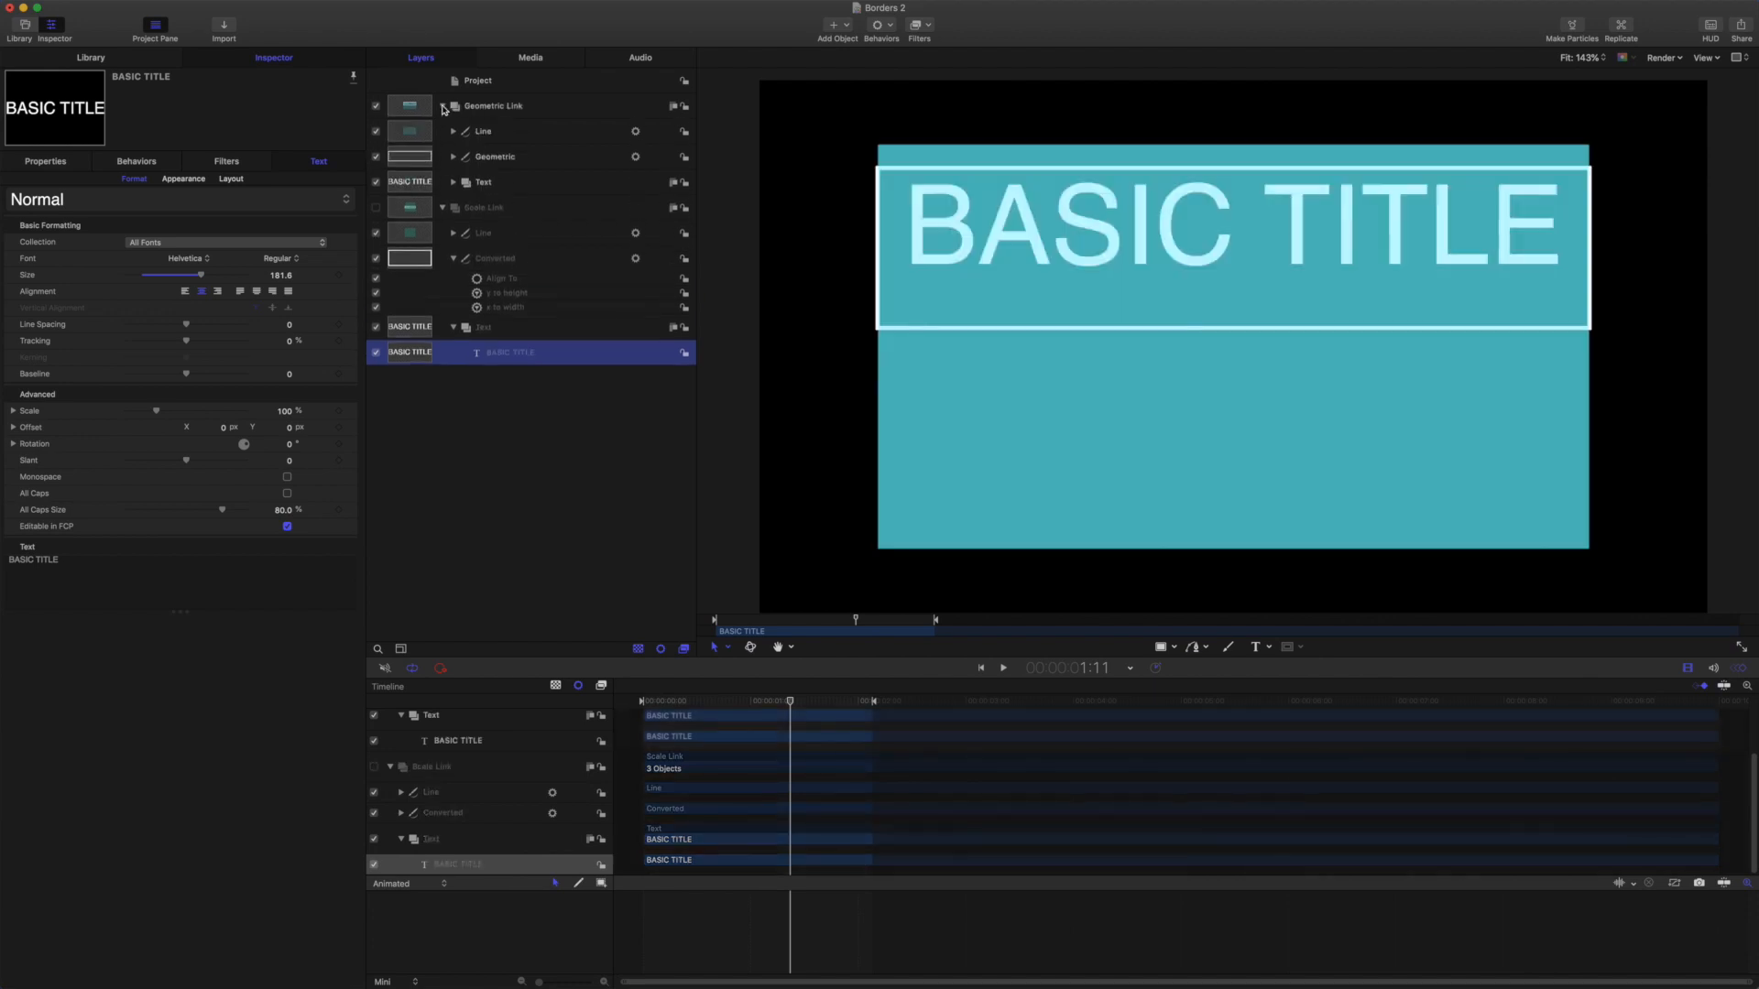
# Step: Enable the Align To behaviors on the Line and Geometric shapes in the Geometric Link group
pyautogui.click(453, 131)
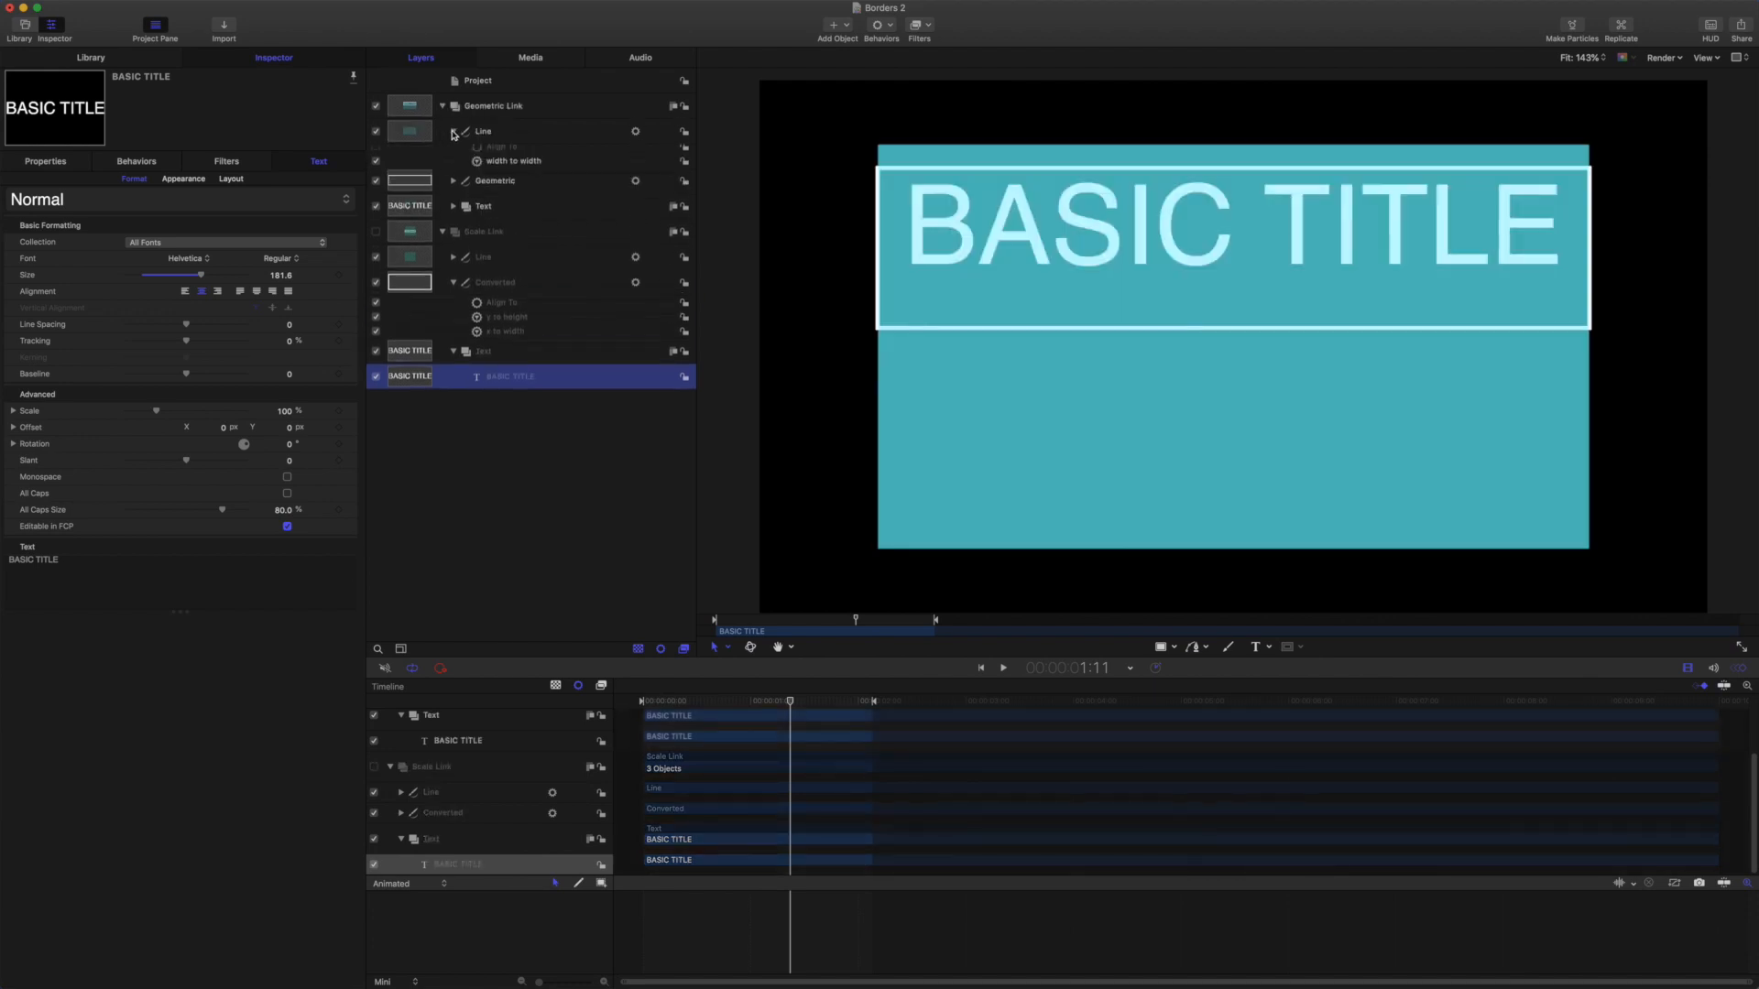
pyautogui.click(375, 152)
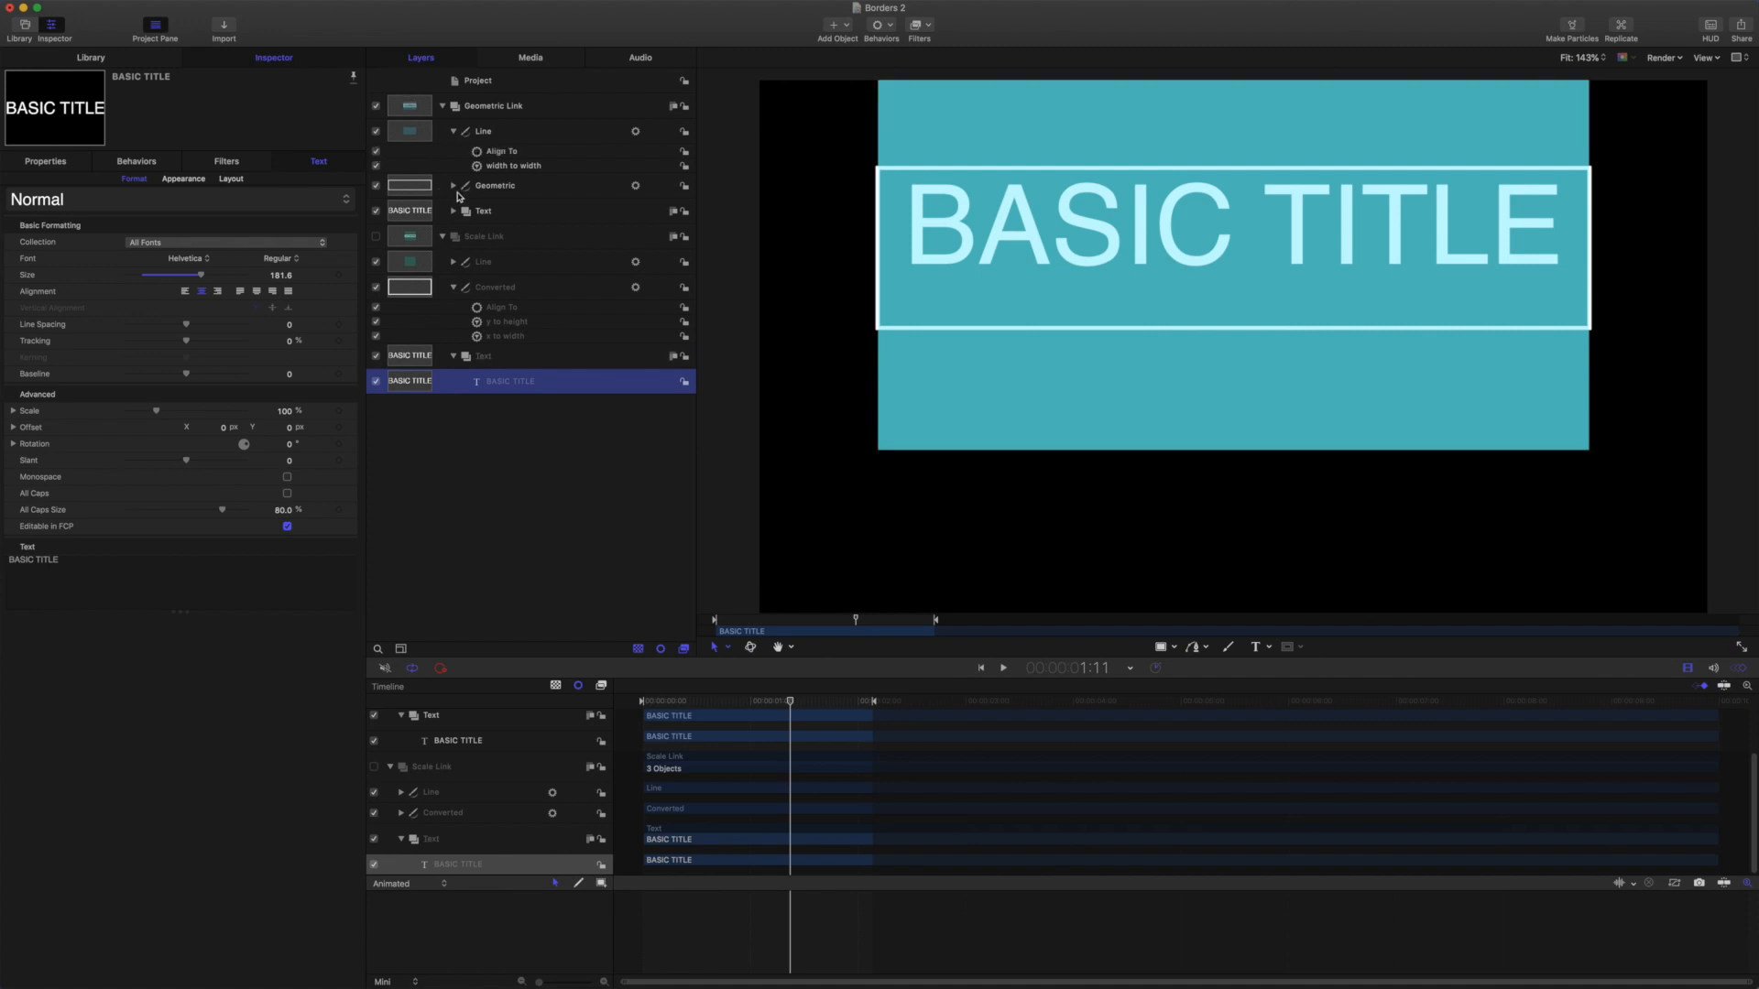
pyautogui.click(454, 186)
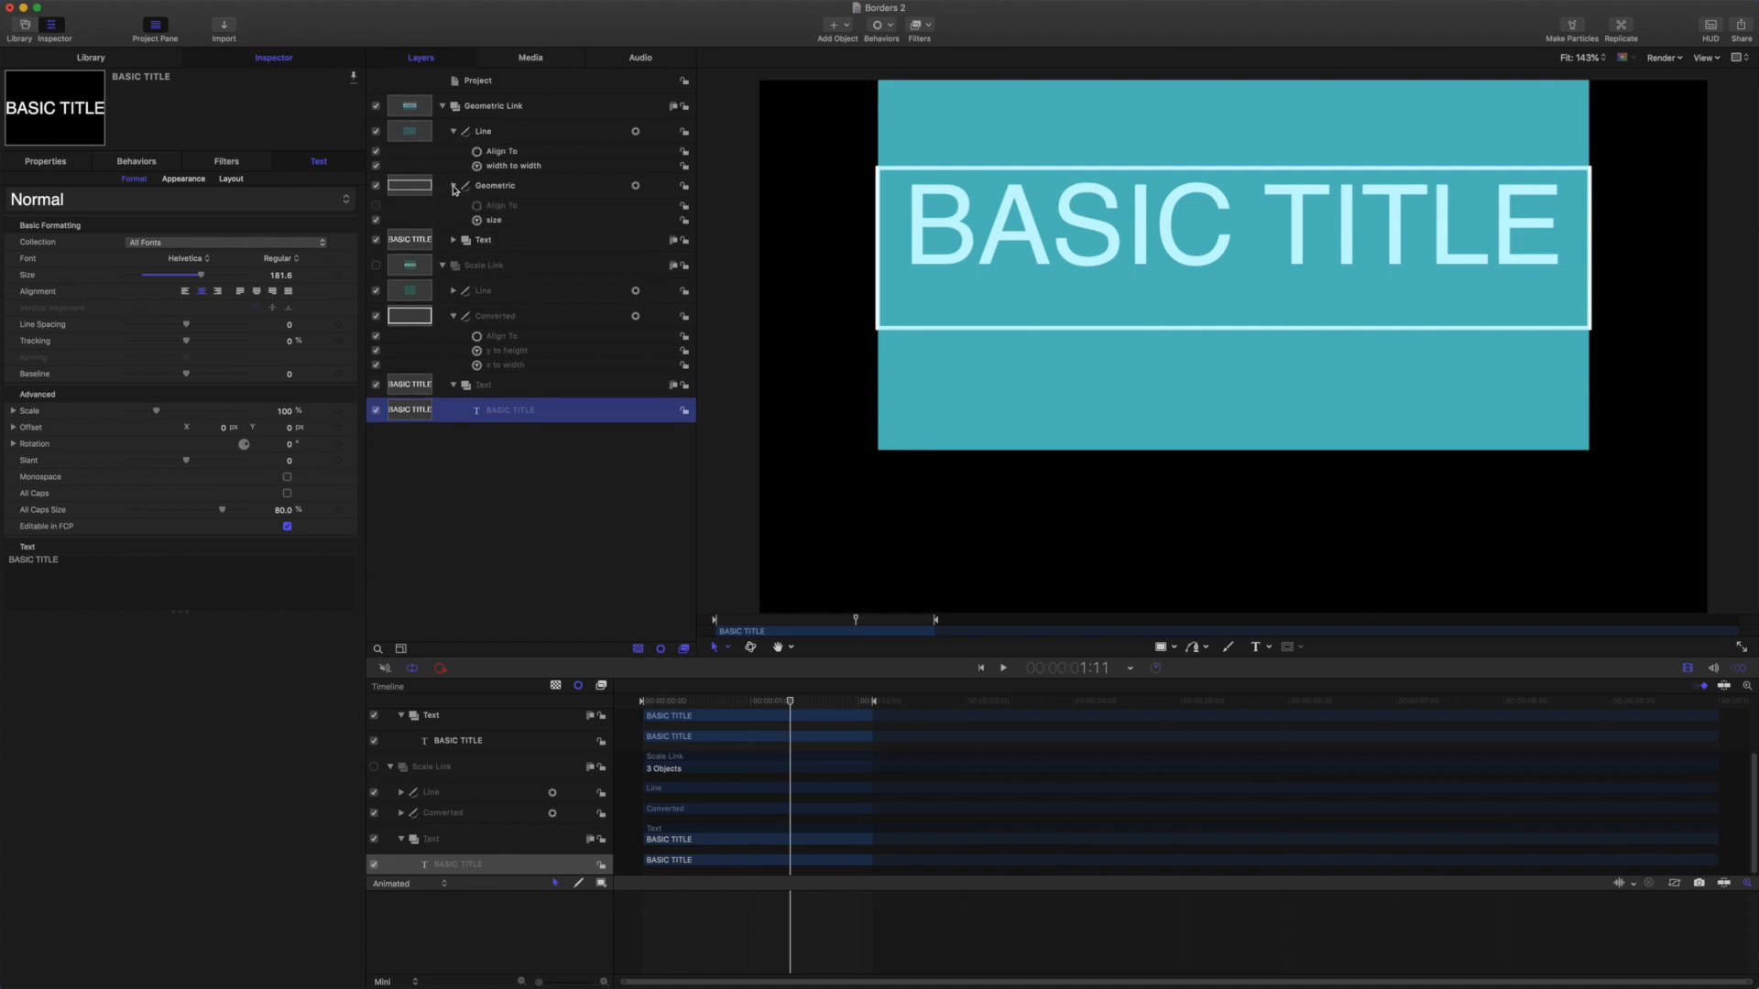
pyautogui.click(375, 205)
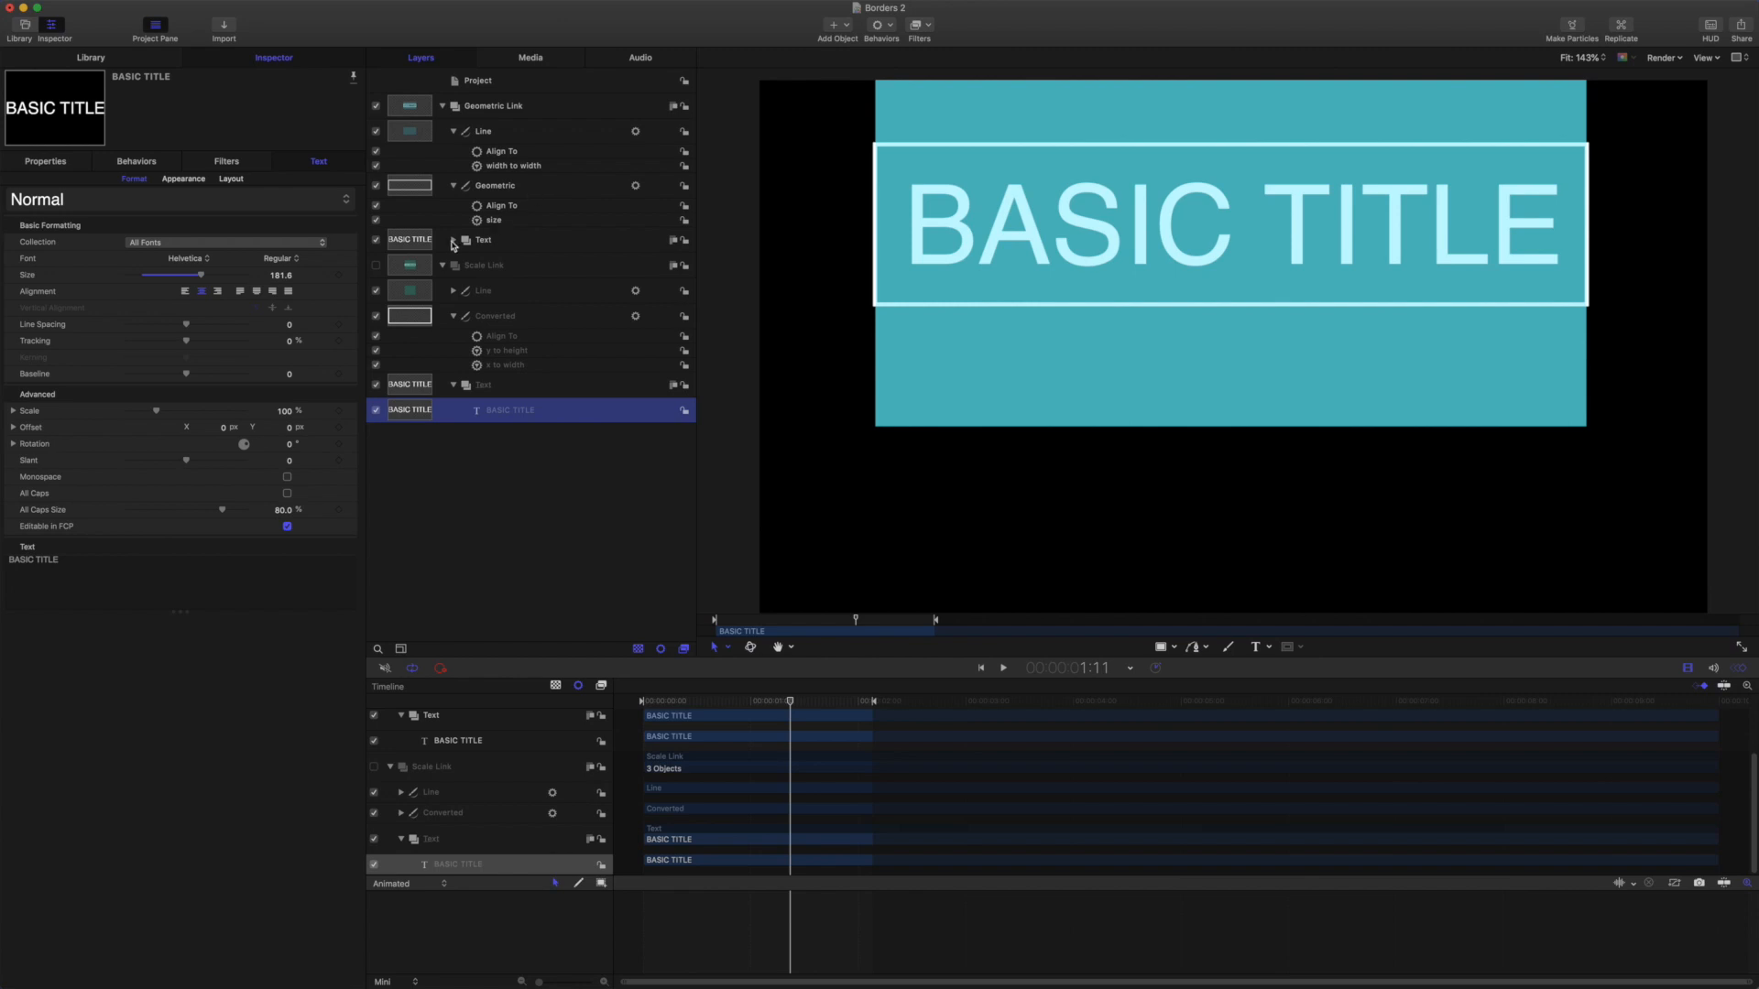
# Step: Adjust the text size of the BASIC TITLE layer in the Geometric Link group
pyautogui.click(453, 240)
pyautogui.click(502, 267)
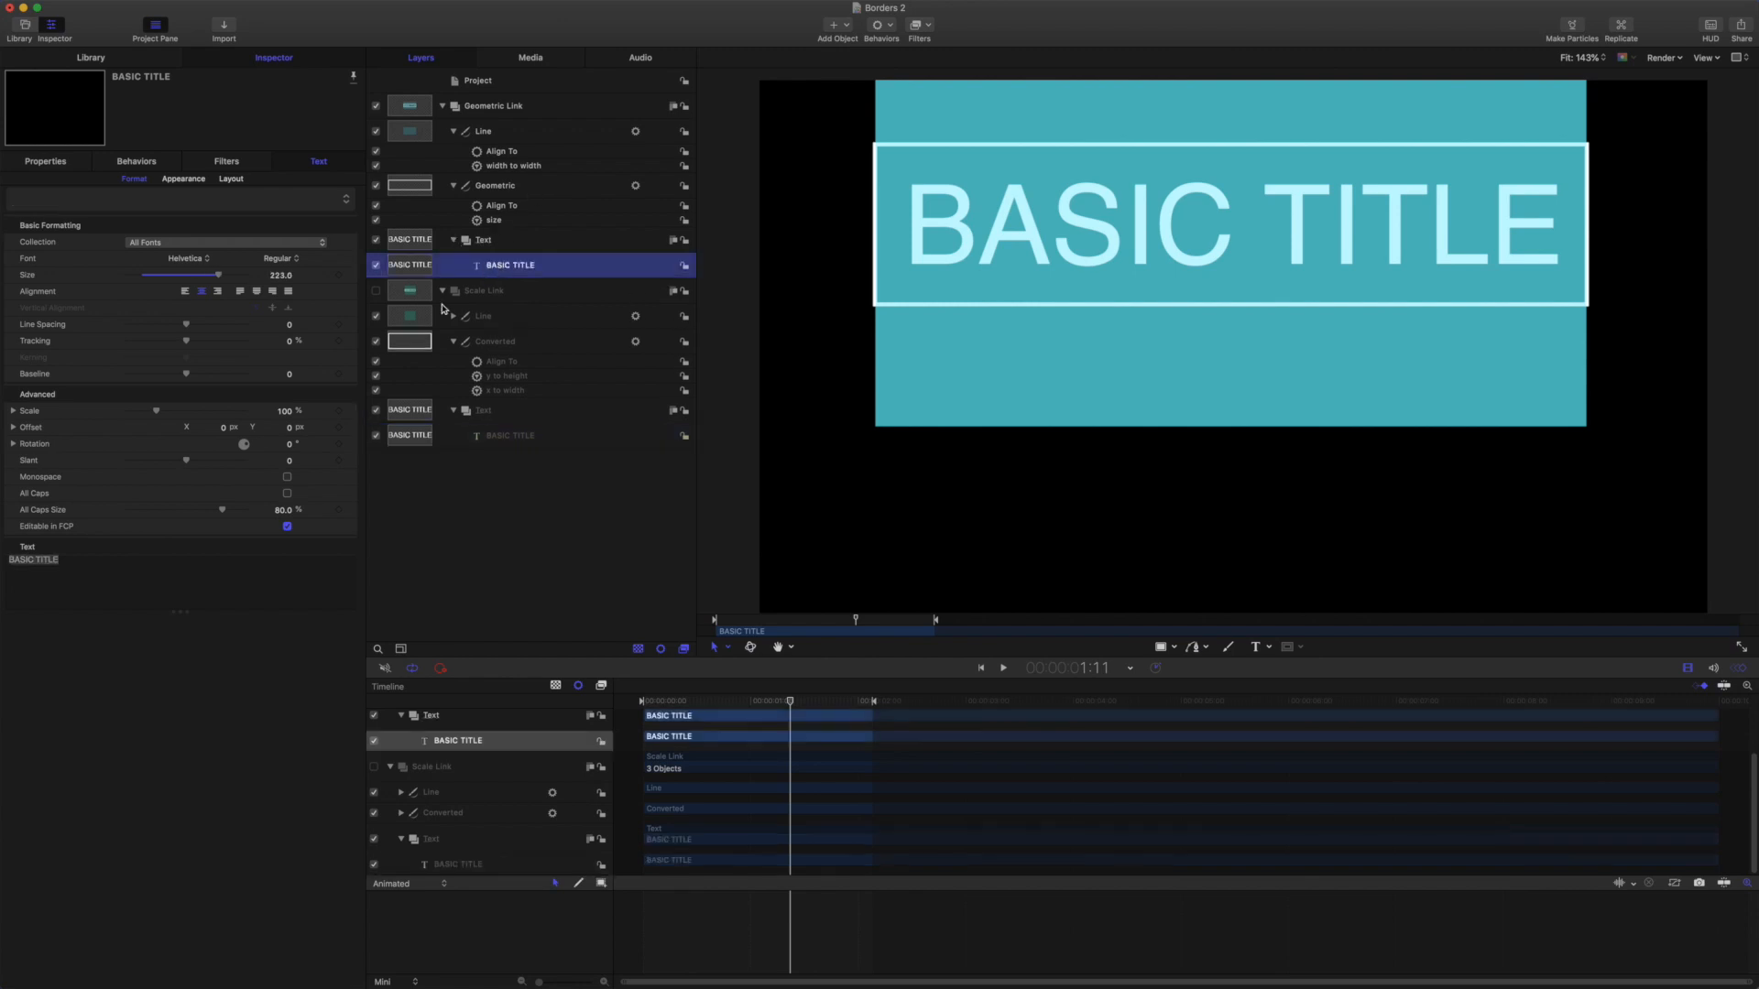
pyautogui.moveTo(282, 274)
pyautogui.mouseDown()
pyautogui.moveTo(316, 275)
pyautogui.moveTo(130, 274)
pyautogui.moveTo(281, 278)
pyautogui.mouseUp()
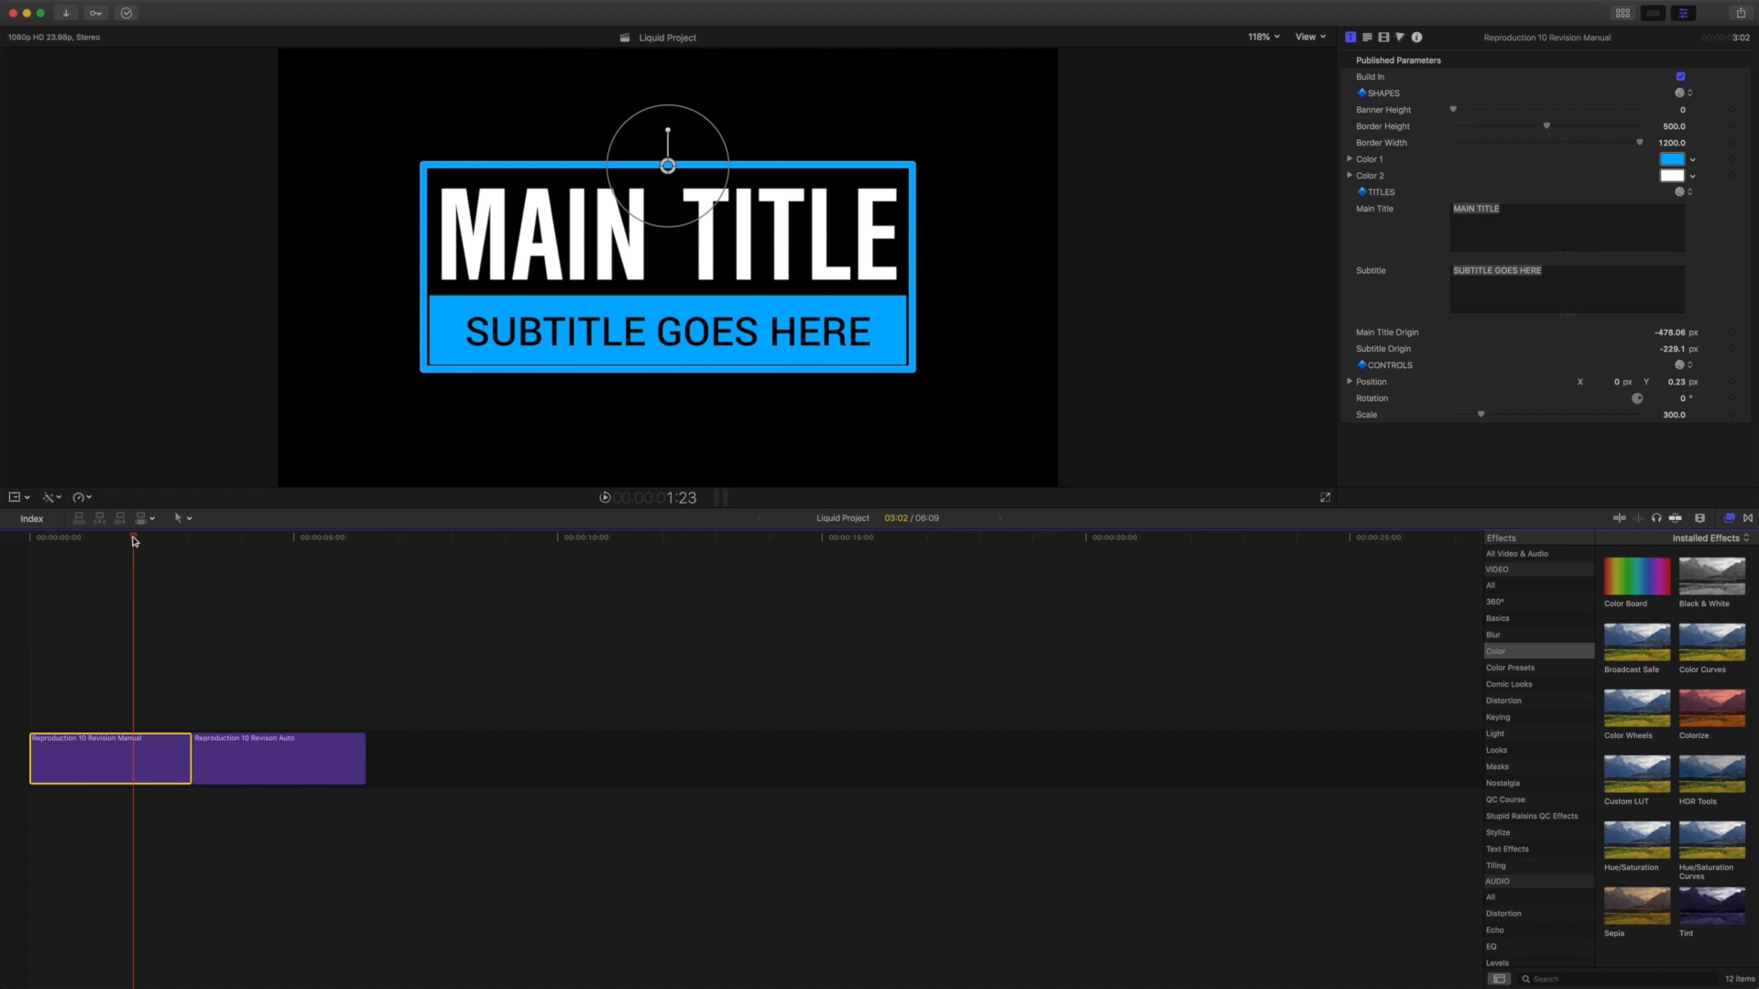
# Step: Switch to Final Cut Pro's Liquid Project and set the Reproduction 10 Revision Manual title's Border Width to 1462 and Border Height to 526
pyautogui.moveTo(133, 541); pyautogui.dragTo(85, 542)
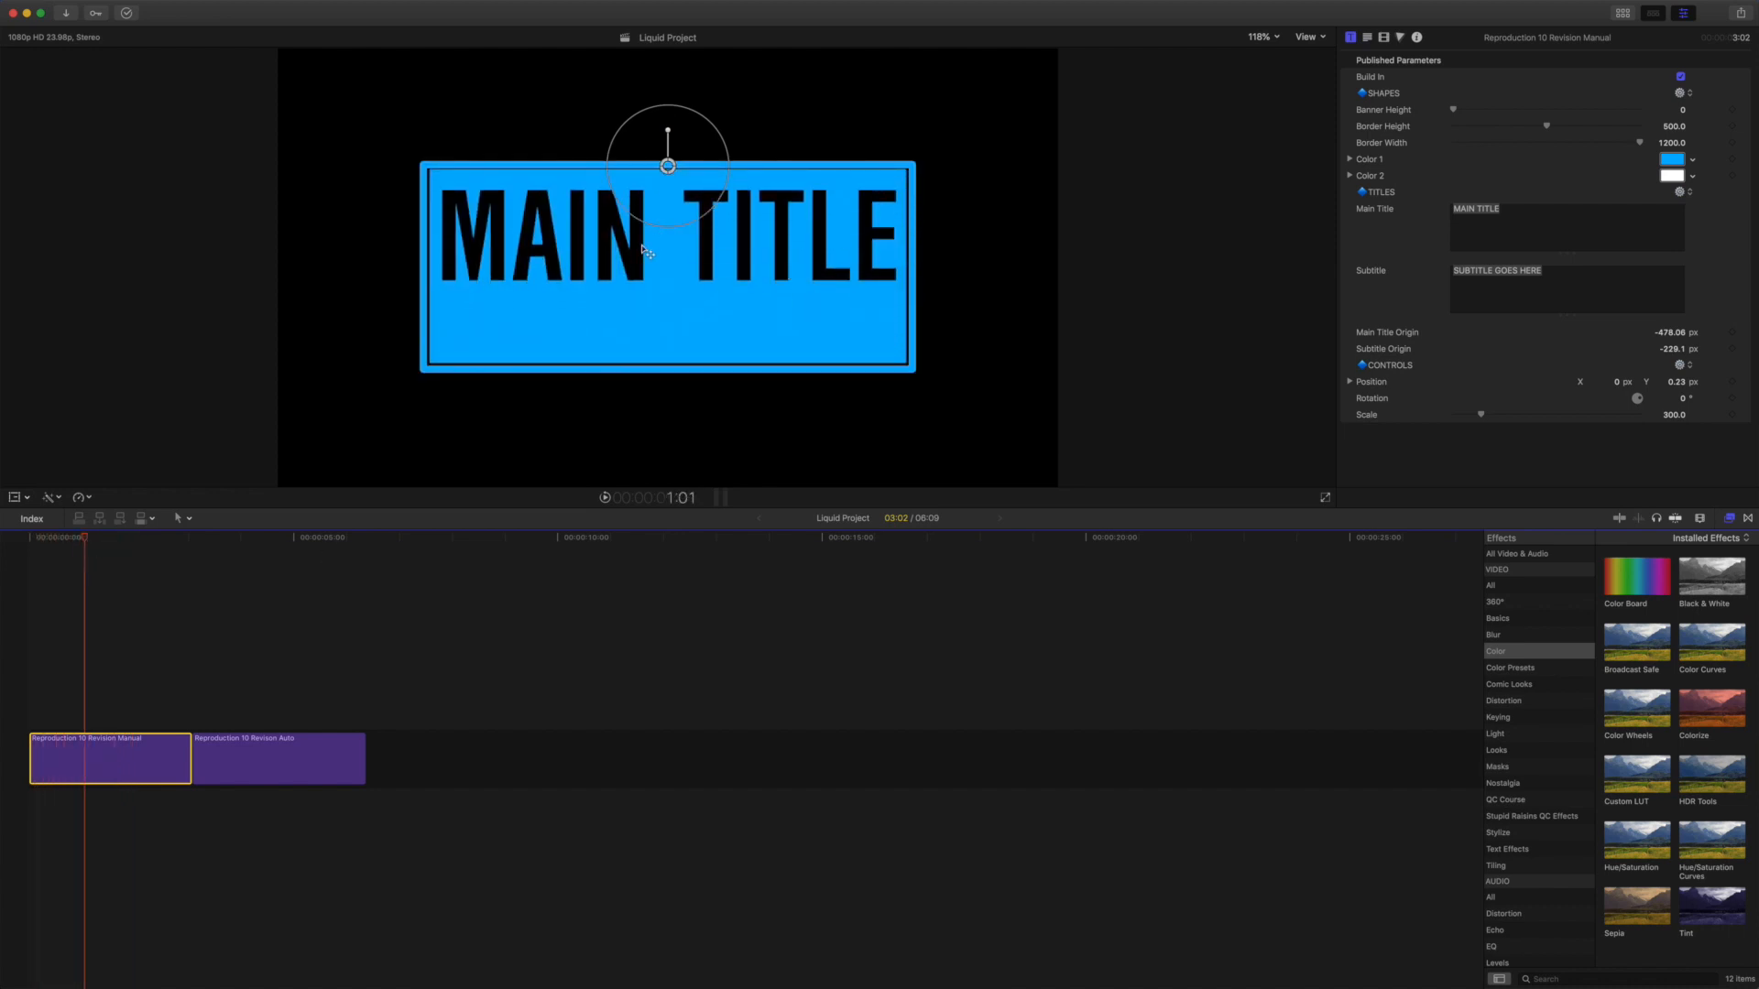
pyautogui.moveTo(86, 541)
pyautogui.mouseDown()
pyautogui.moveTo(64, 541)
pyautogui.moveTo(82, 538)
pyautogui.mouseUp()
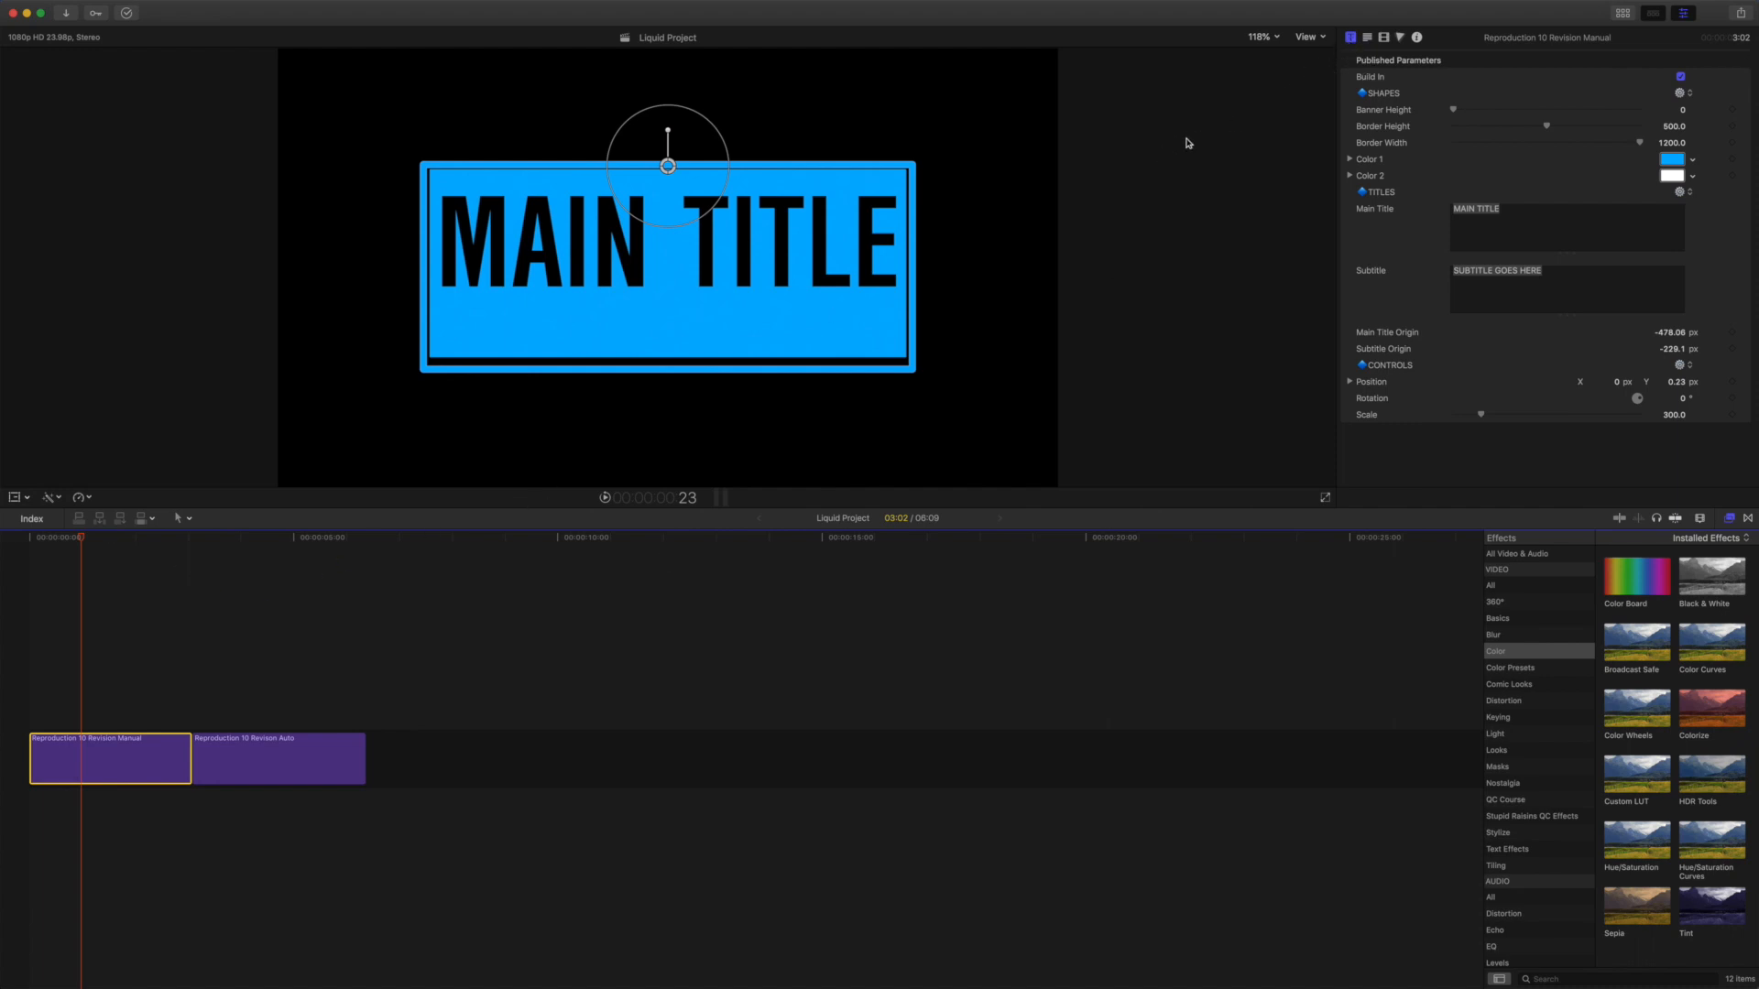
pyautogui.click(88, 539)
pyautogui.click(127, 540)
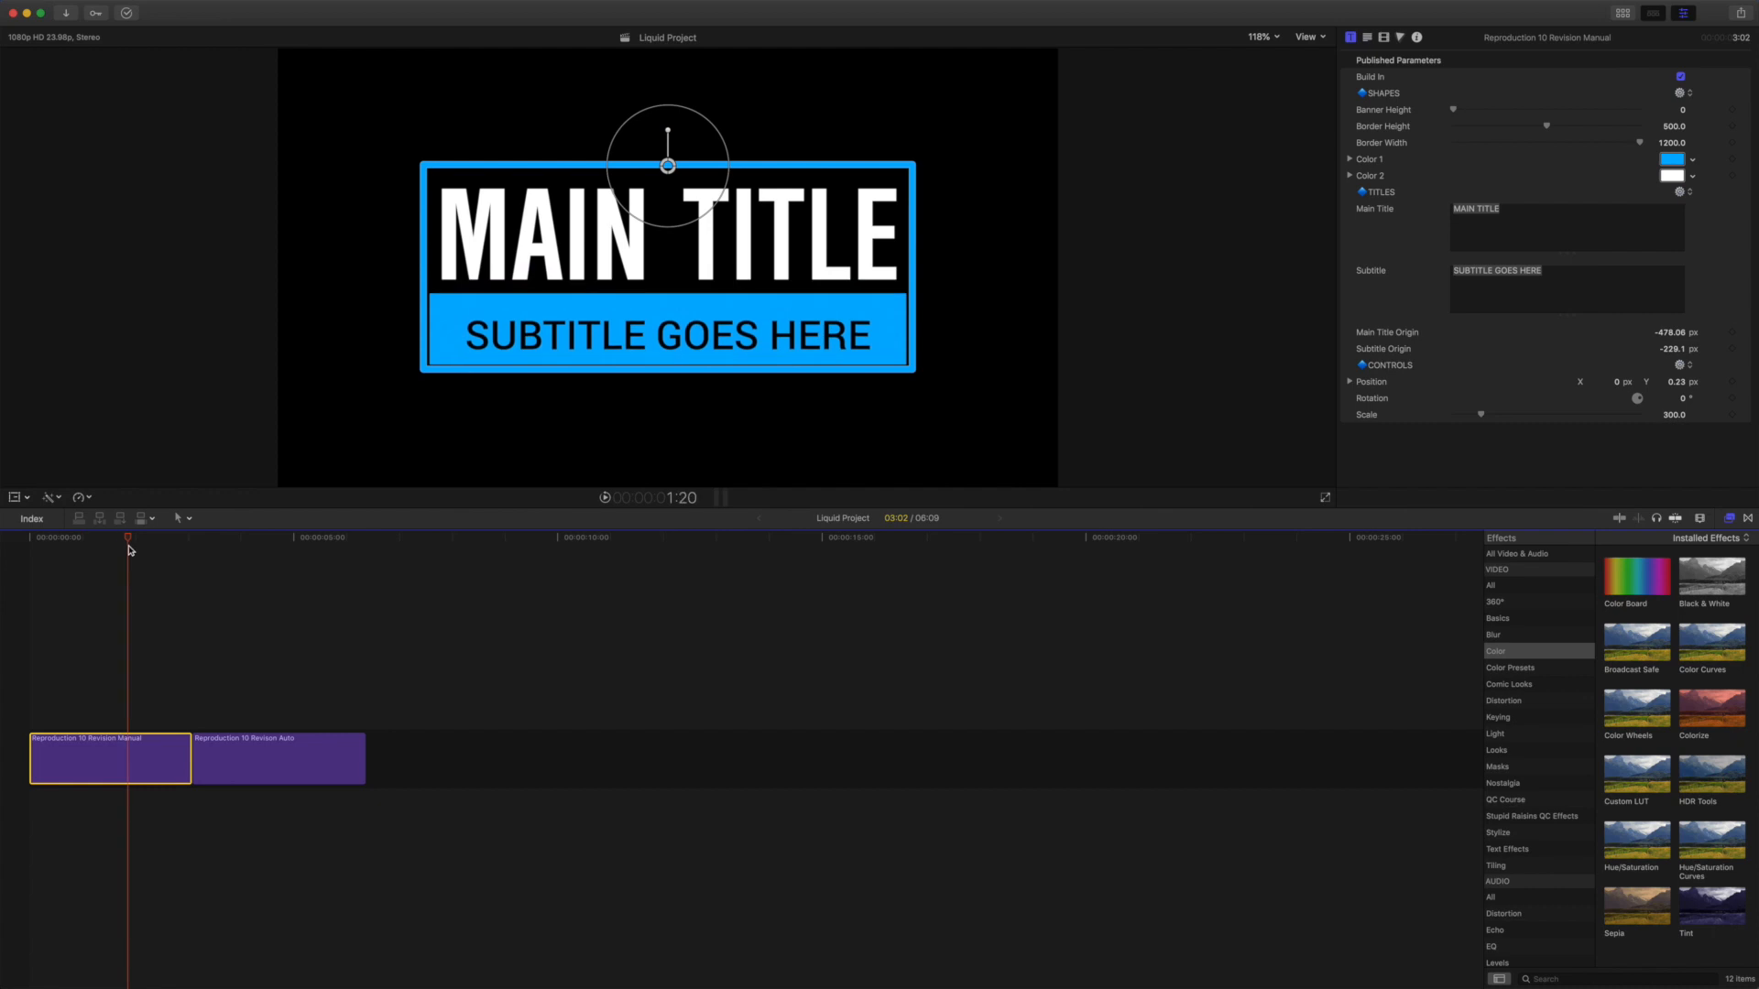
pyautogui.click(1670, 144)
pyautogui.write('1255')
pyautogui.press('Return')
pyautogui.moveTo(1669, 144)
pyautogui.mouseDown()
pyautogui.moveTo(1718, 144)
pyautogui.moveTo(1669, 149)
pyautogui.moveTo(1704, 126)
pyautogui.moveTo(1663, 127)
pyautogui.moveTo(1682, 126)
pyautogui.mouseUp()
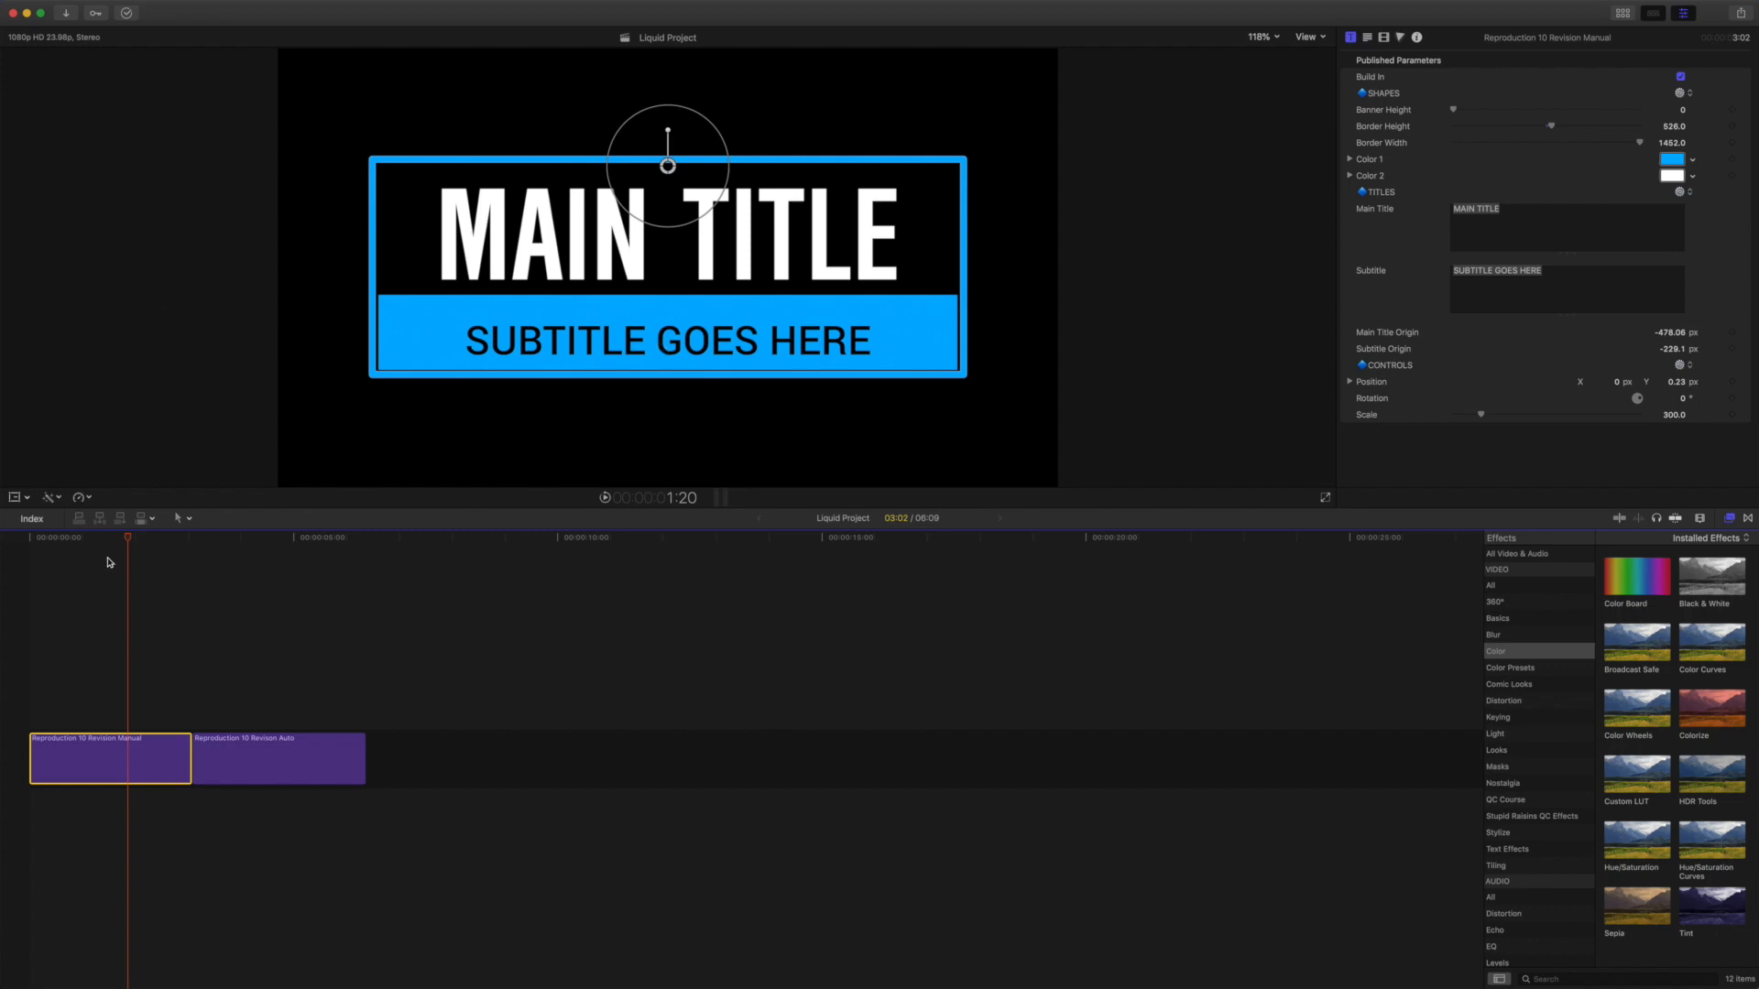
# Step: Play back the manual and auto titles for comparison and set the manual title's Border Height to 788
pyautogui.moveTo(128, 541)
pyautogui.mouseDown()
pyautogui.moveTo(55, 540)
pyautogui.moveTo(126, 541)
pyautogui.mouseUp()
pyautogui.moveTo(131, 539); pyautogui.dragTo(31, 530)
pyautogui.press('space')
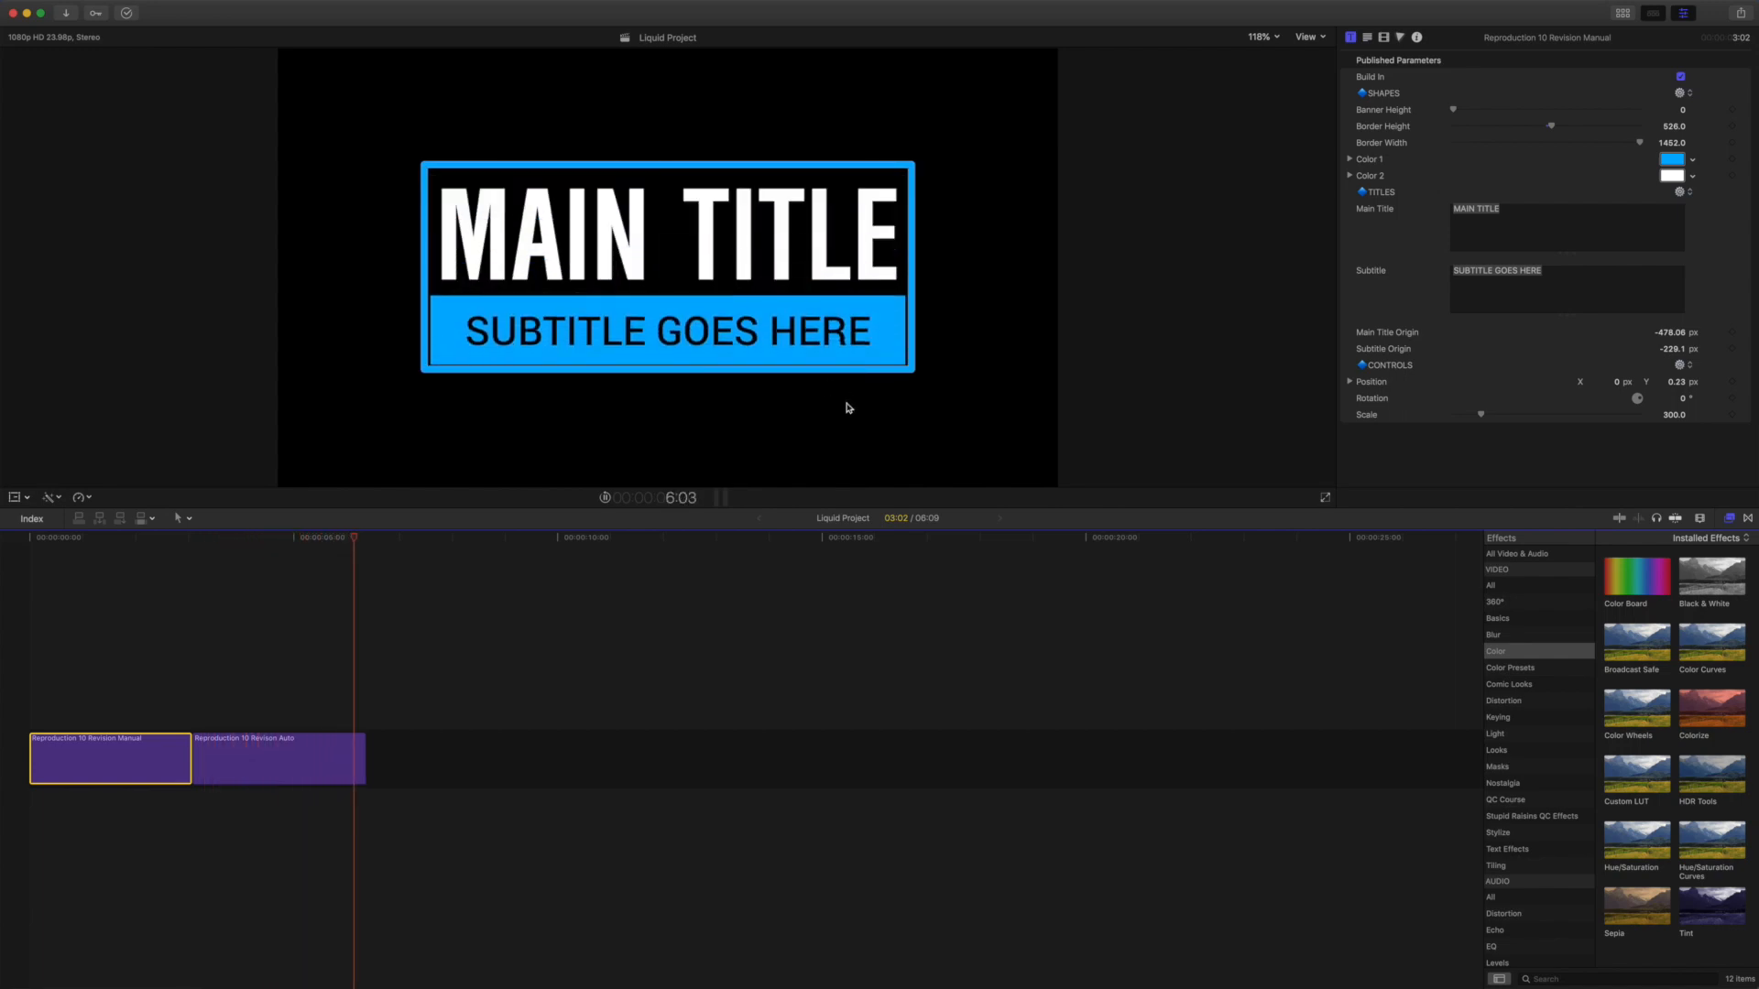
pyautogui.press('space')
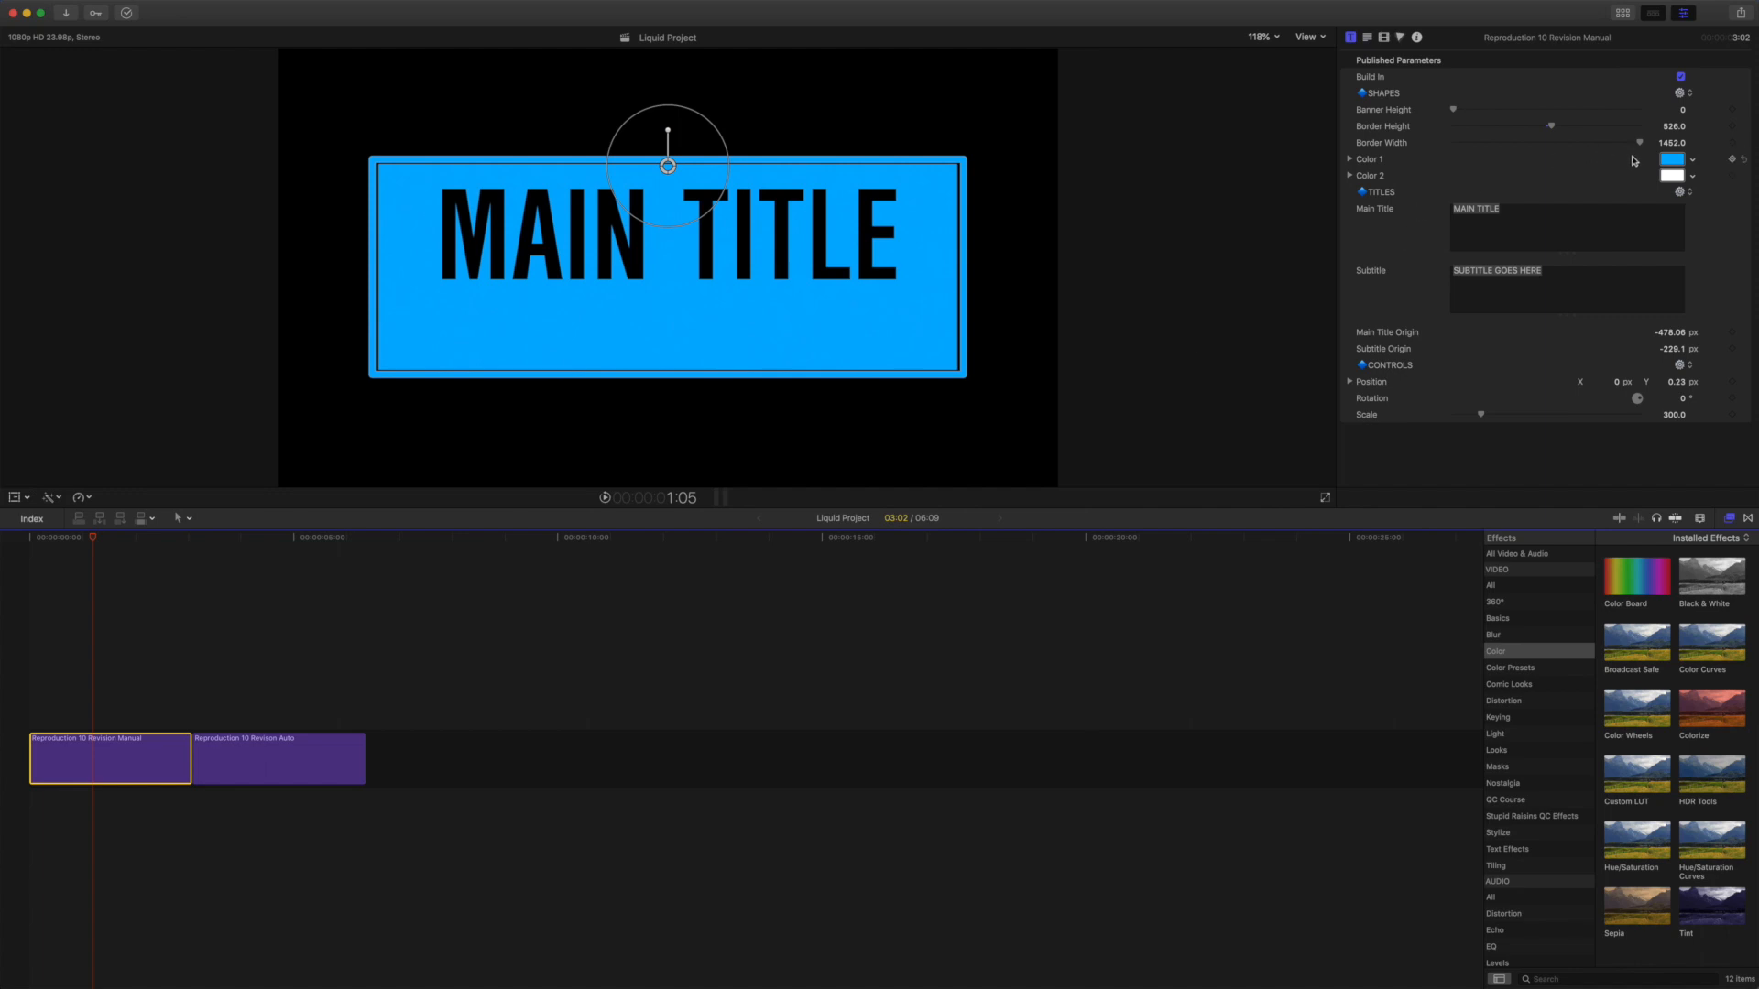
pyautogui.moveTo(1678, 131); pyautogui.dragTo(1741, 131)
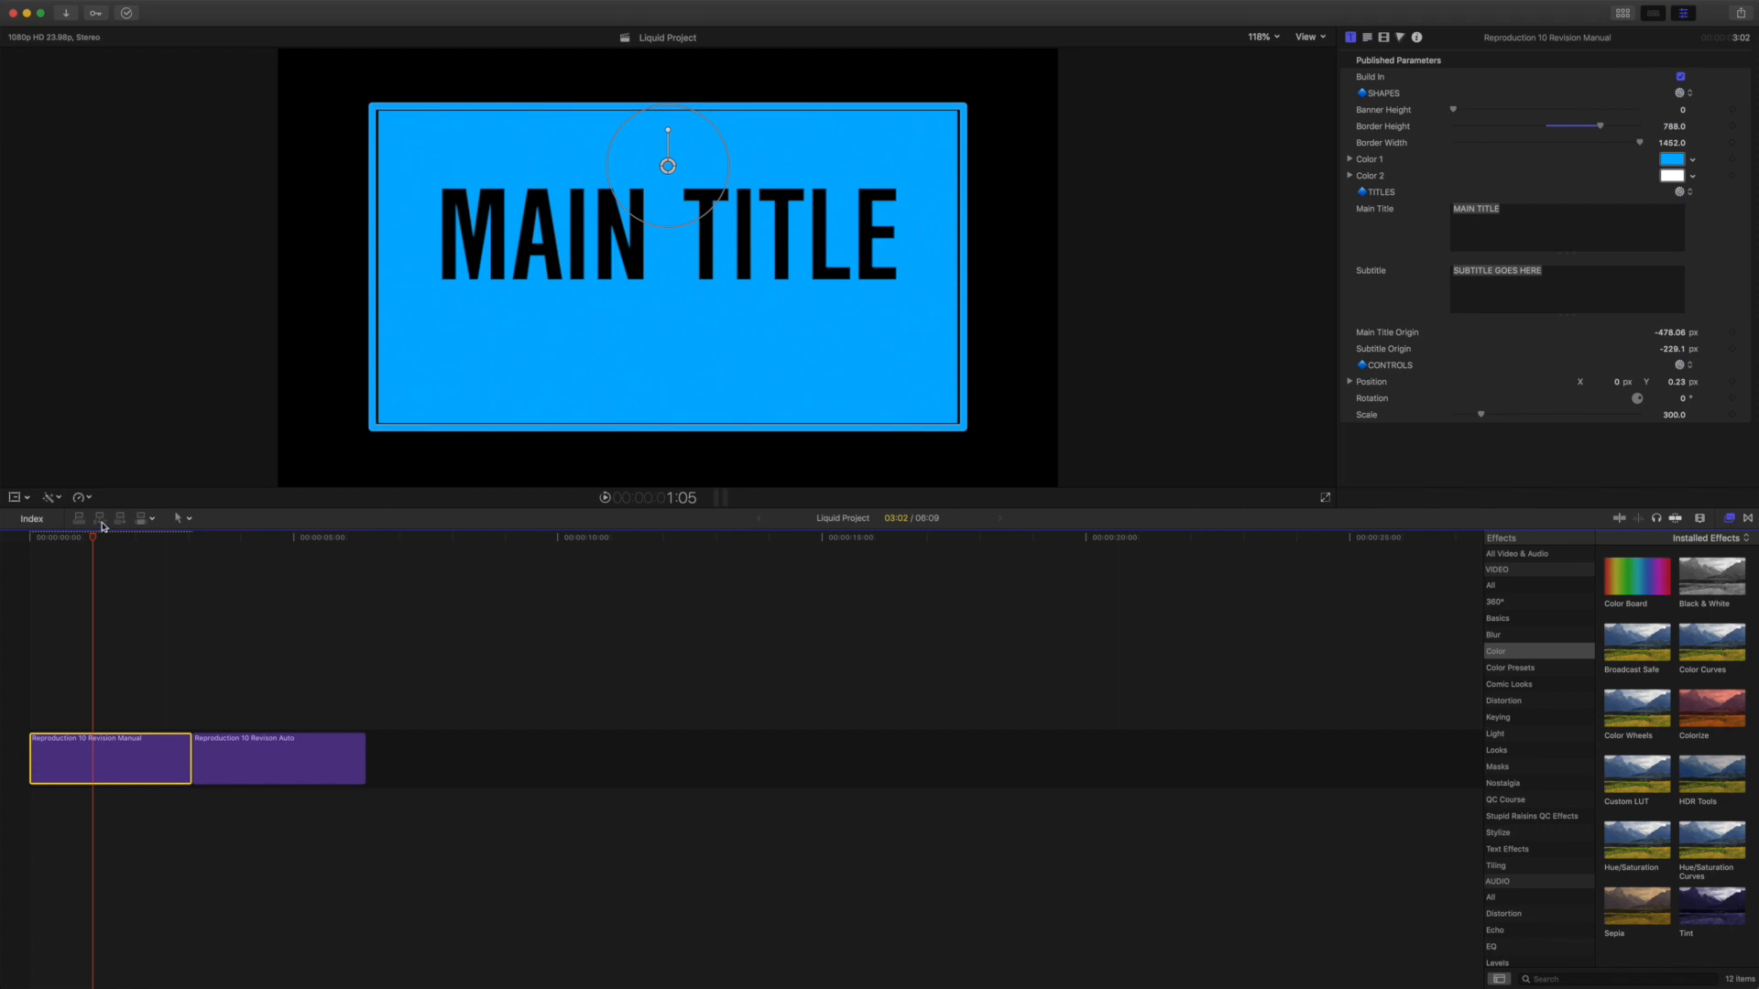
# Step: Play the project from the start and examine the manual title's build-in animation with the resized border
pyautogui.press('Home')
pyautogui.press('space')
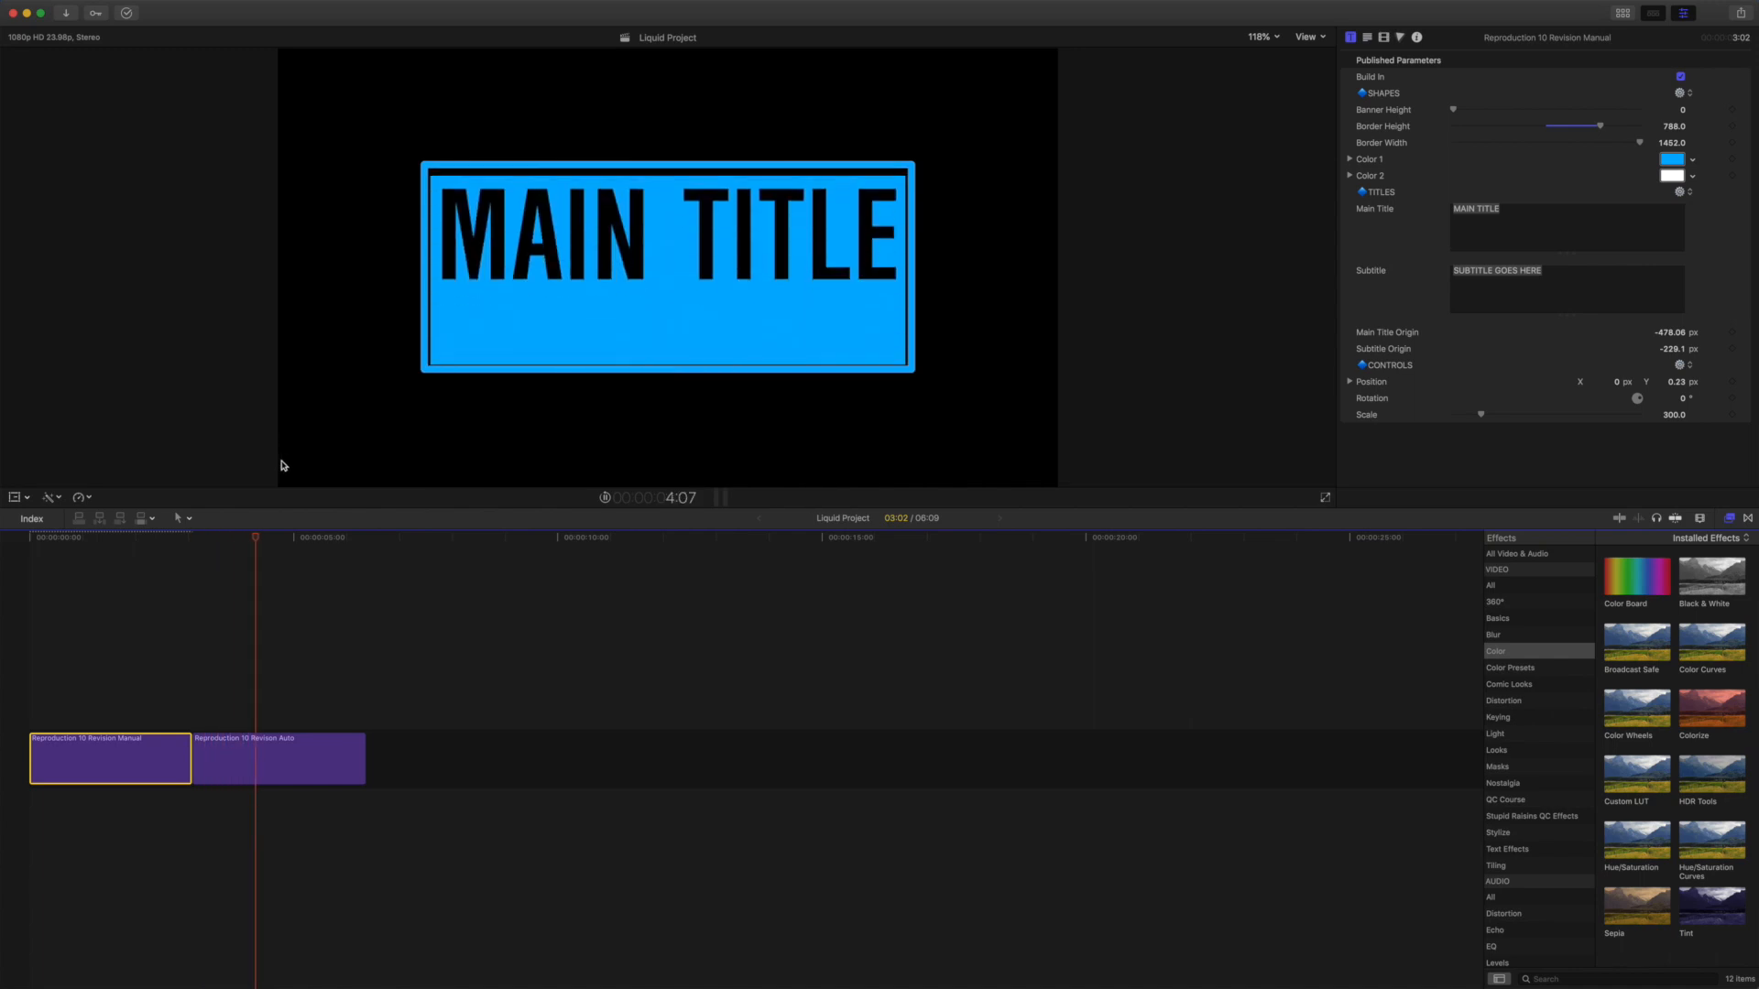
pyautogui.press('space')
pyautogui.moveTo(300, 540); pyautogui.dragTo(57, 544)
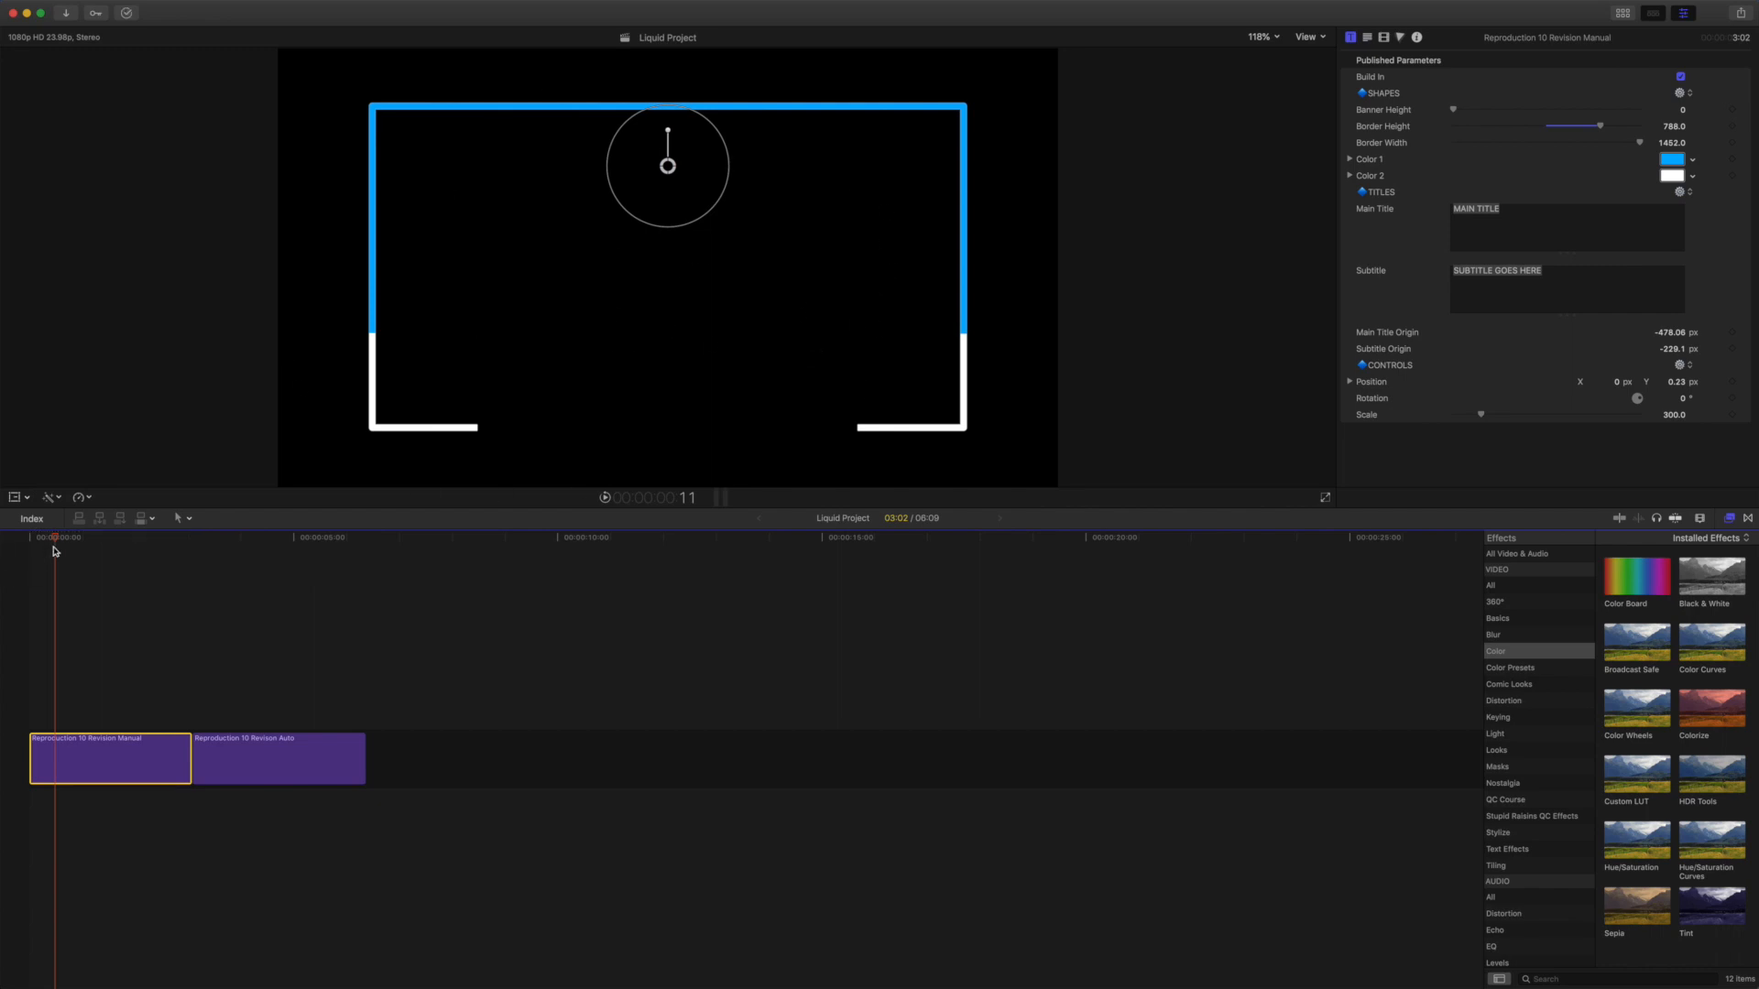
pyautogui.moveTo(58, 541)
pyautogui.mouseDown()
pyautogui.moveTo(33, 542)
pyautogui.moveTo(63, 541)
pyautogui.mouseUp()
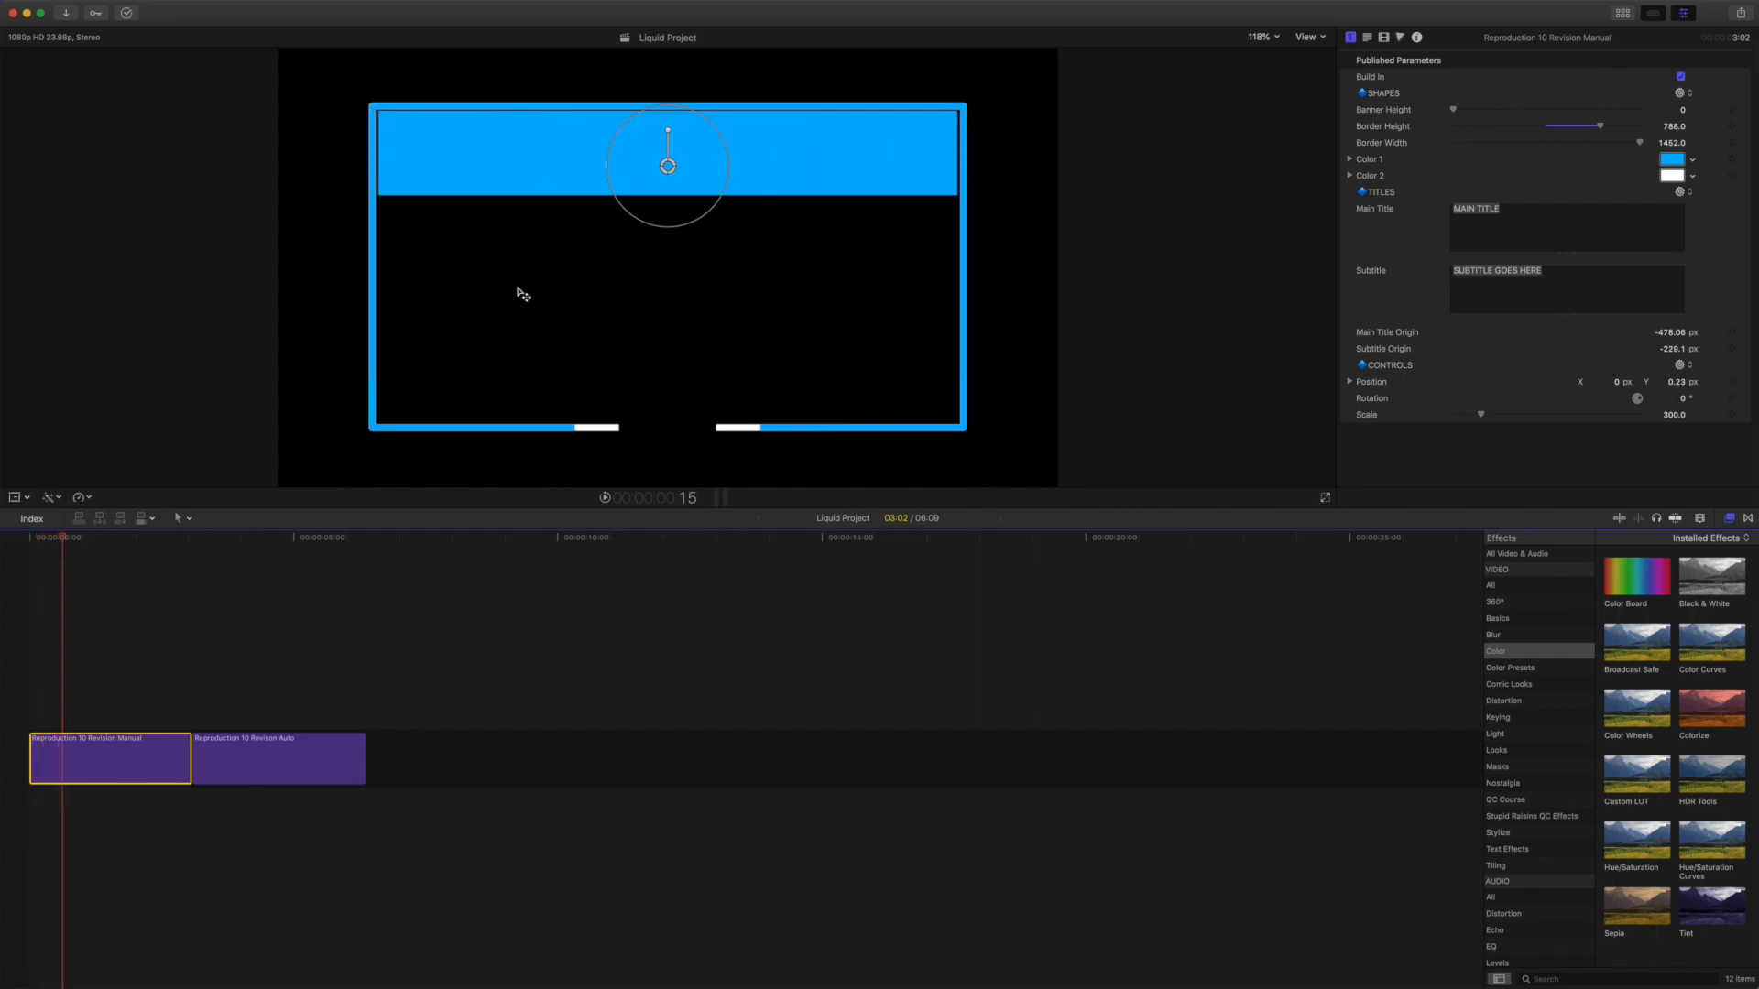
pyautogui.moveTo(64, 541)
pyautogui.mouseDown()
pyautogui.moveTo(94, 541)
pyautogui.moveTo(31, 541)
pyautogui.moveTo(83, 540)
pyautogui.mouseUp()
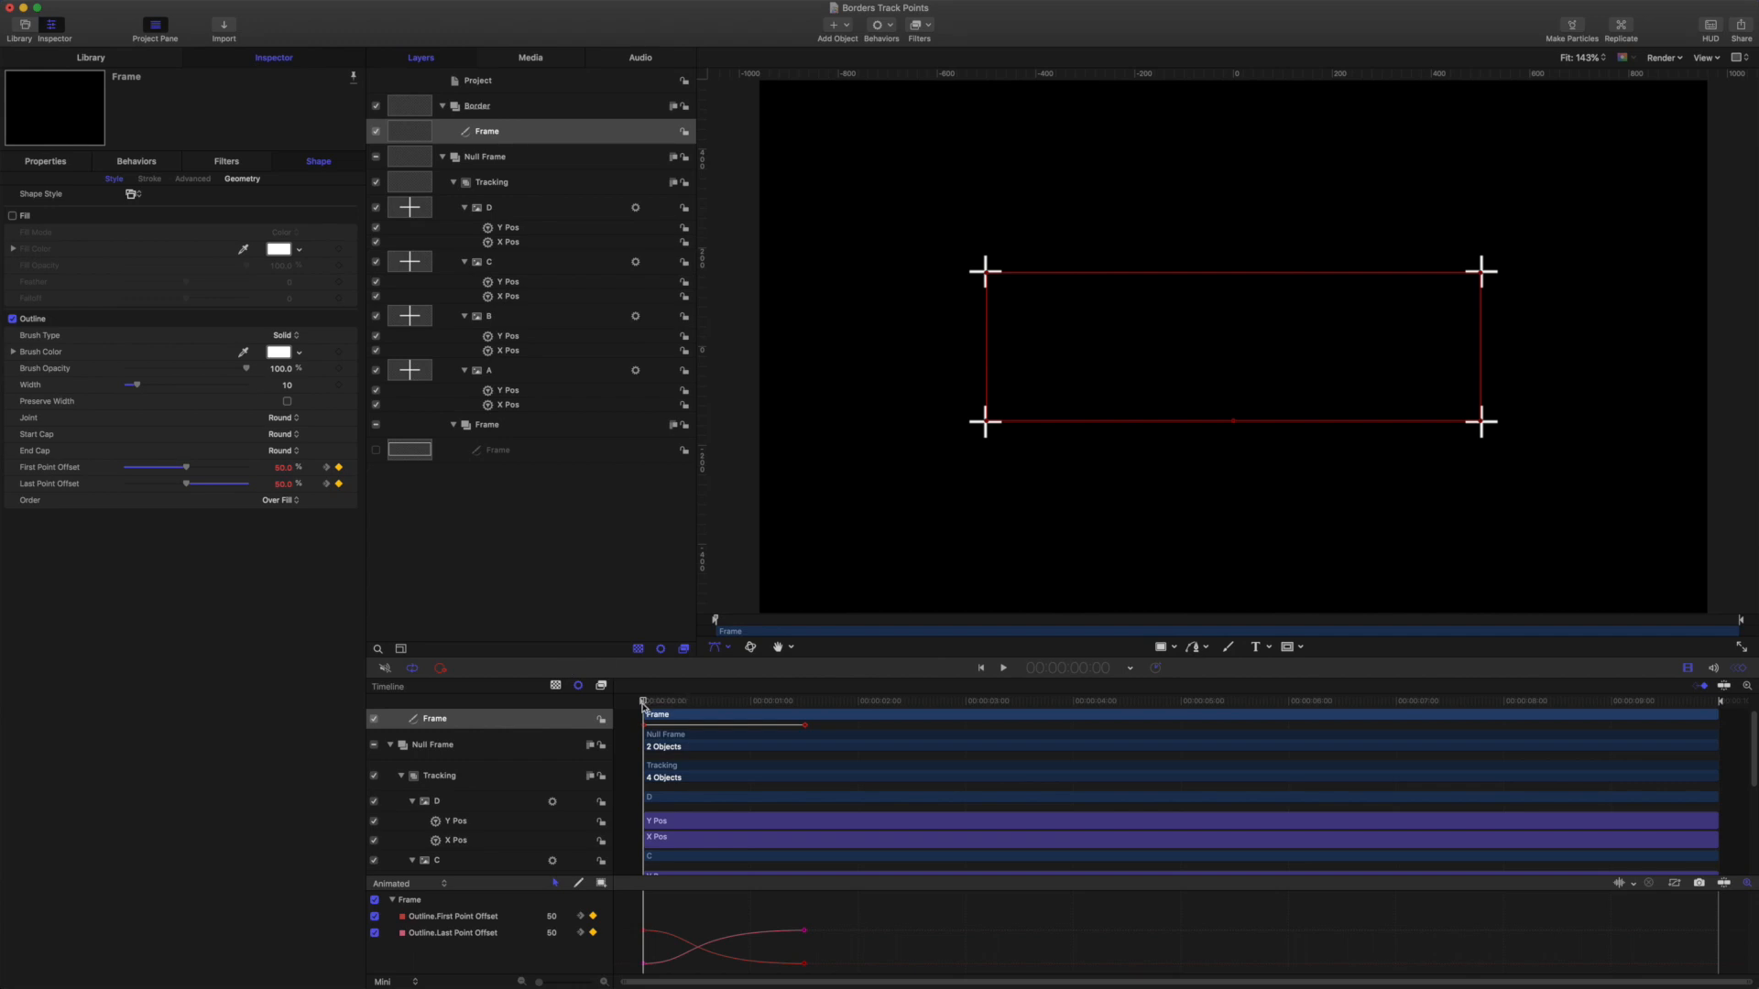
# Step: In Motion's Borders Track Points project, examine how the Border group's Frame outline draws on over time
pyautogui.moveTo(644, 704); pyautogui.dragTo(825, 715)
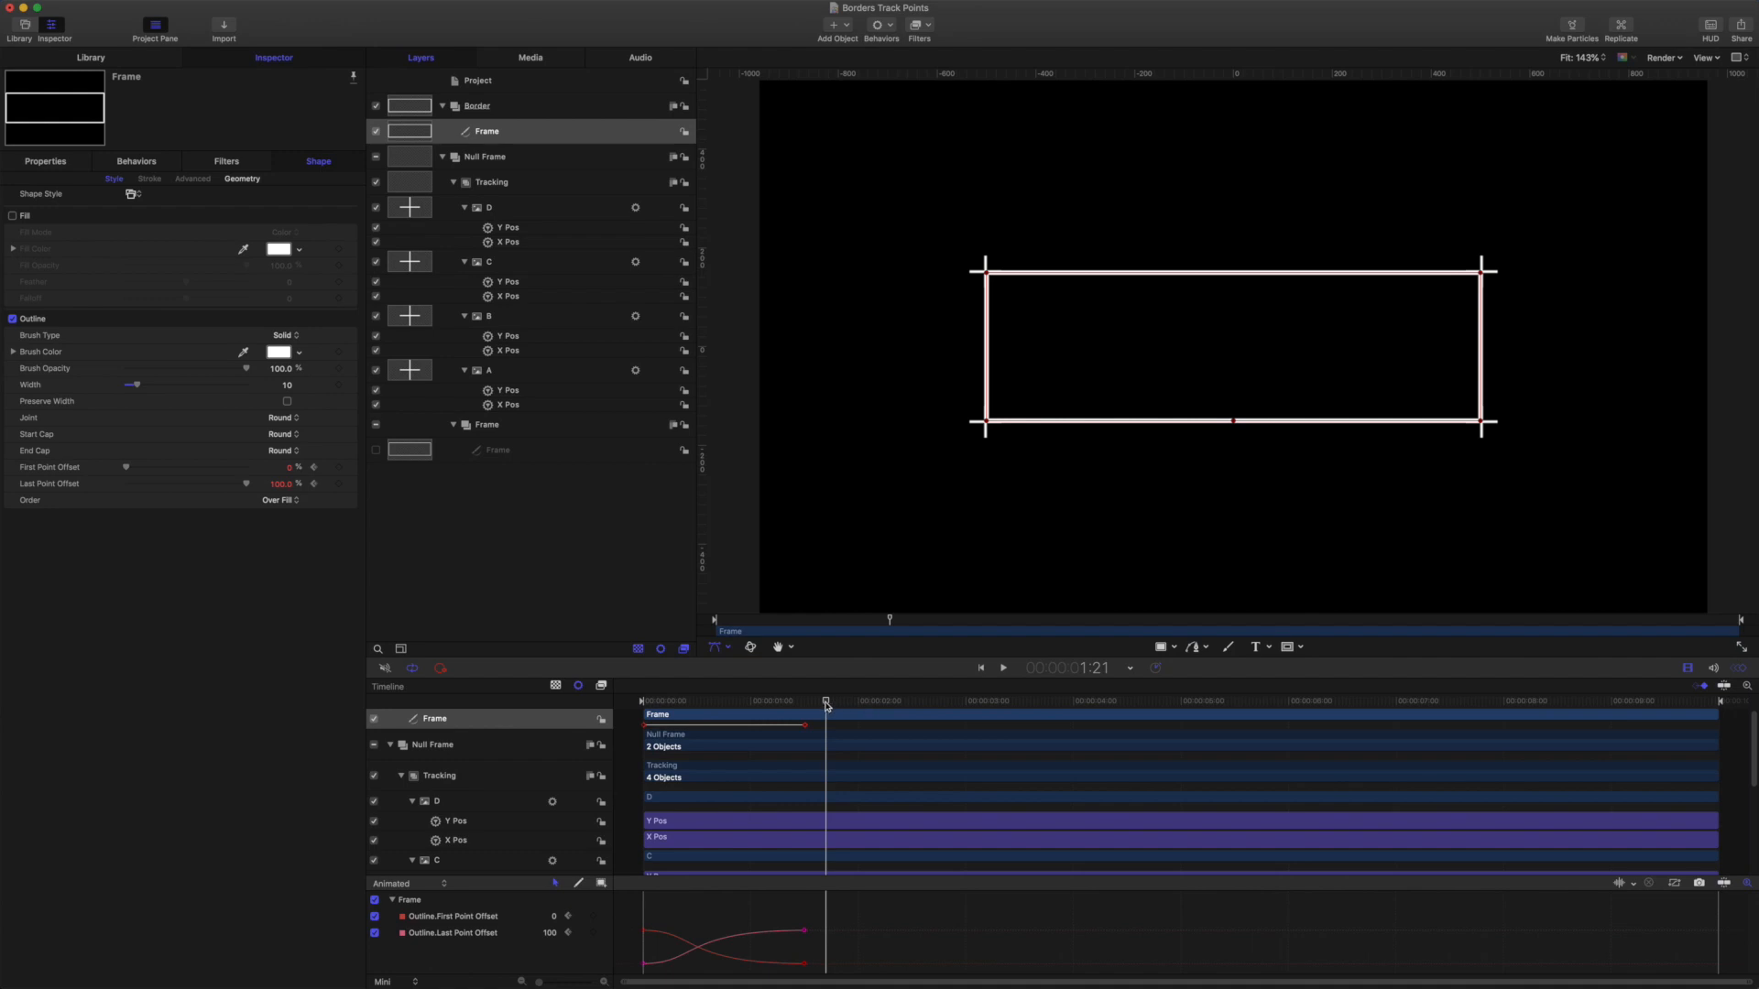
pyautogui.moveTo(828, 705); pyautogui.dragTo(913, 724)
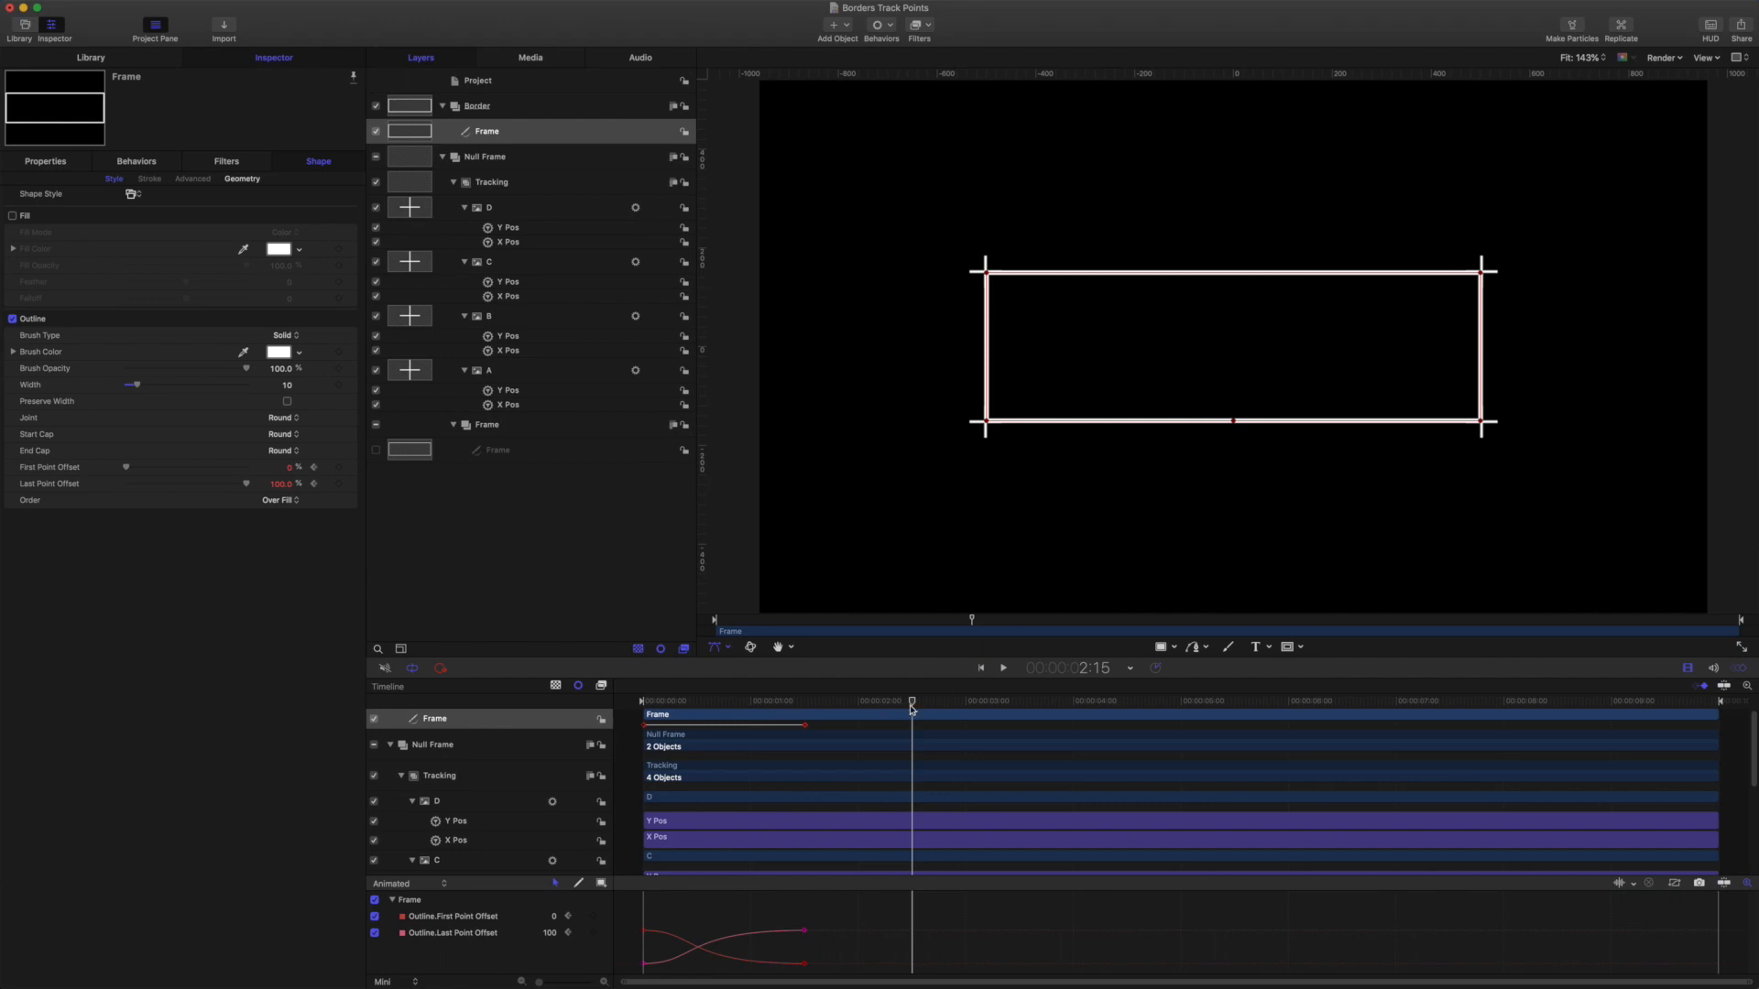
pyautogui.press('Home')
pyautogui.press('space')
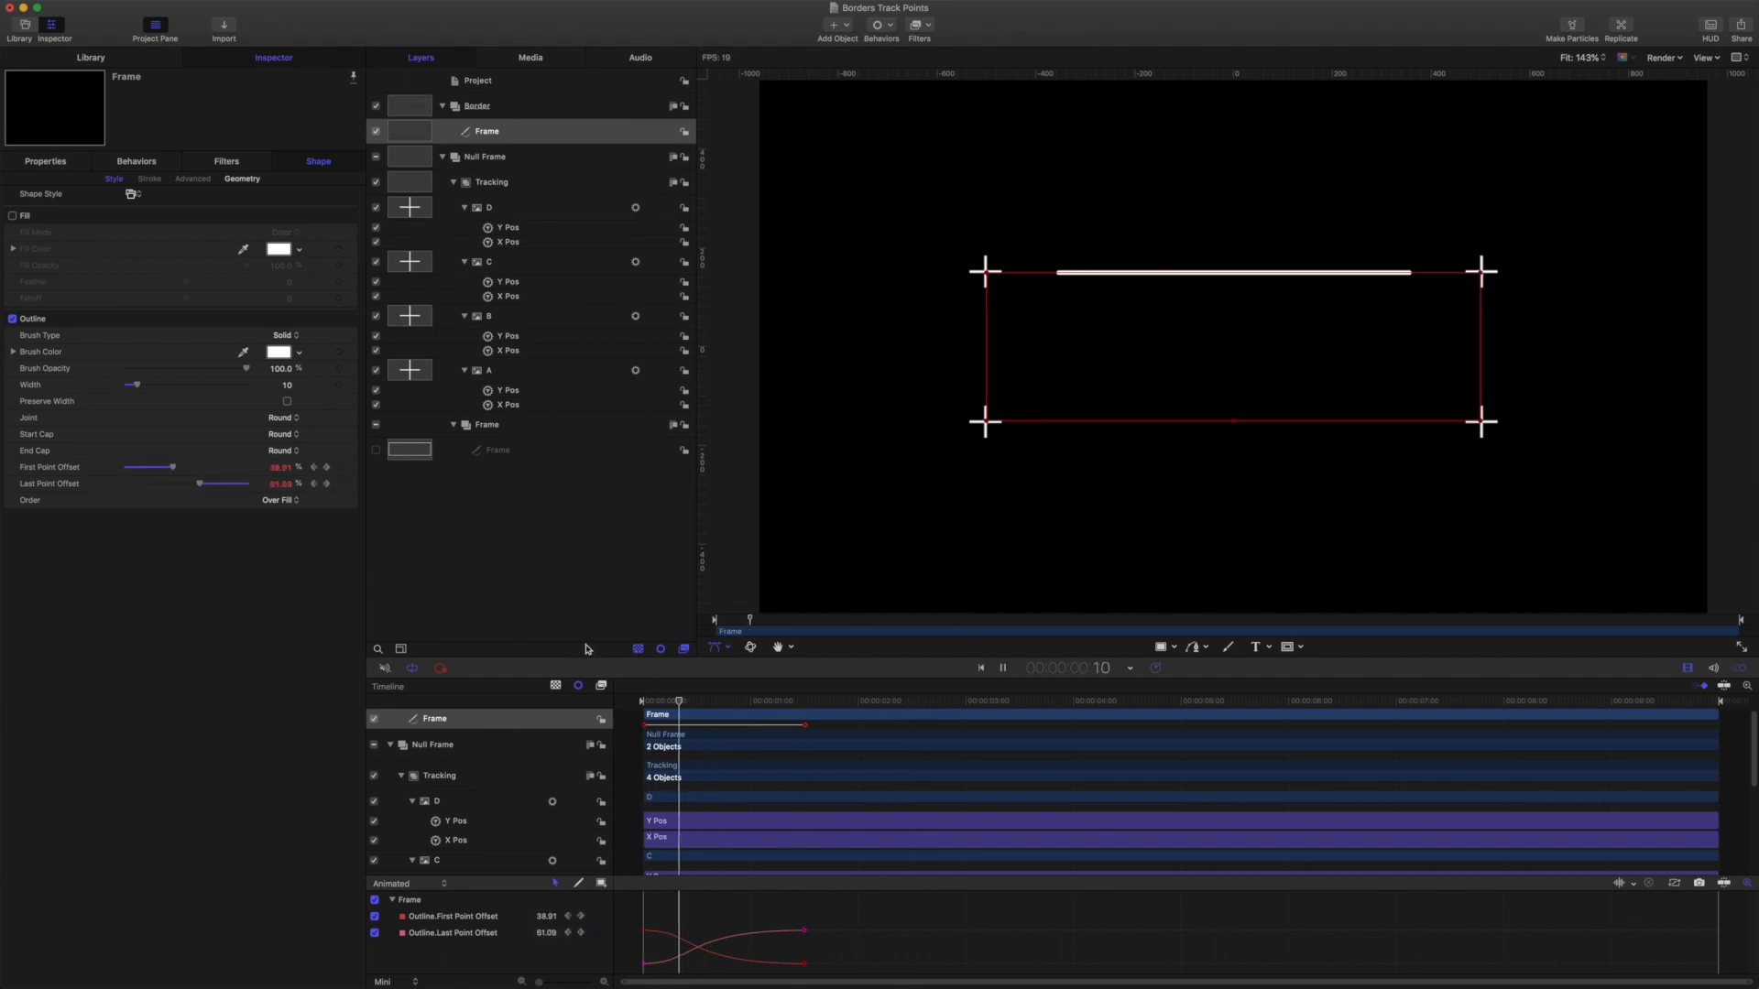
pyautogui.press('space')
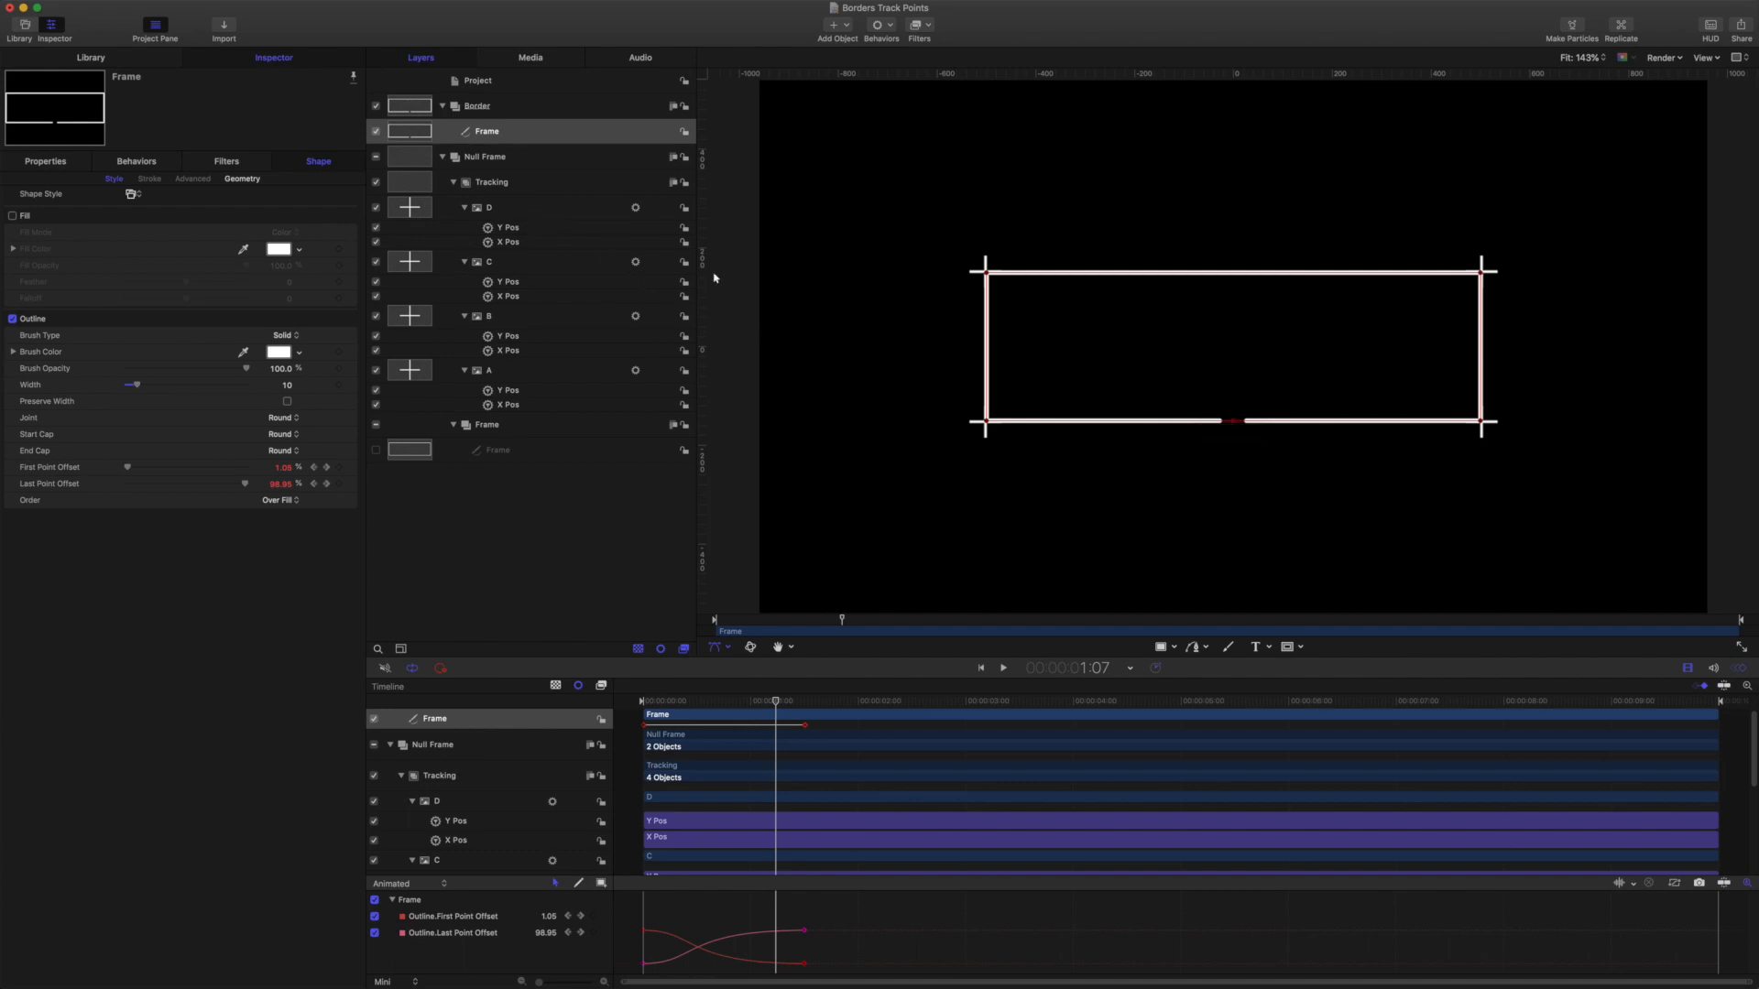
# Step: Duplicate drop zone D in the Tracking group and rename the copy "start"
pyautogui.click(493, 209)
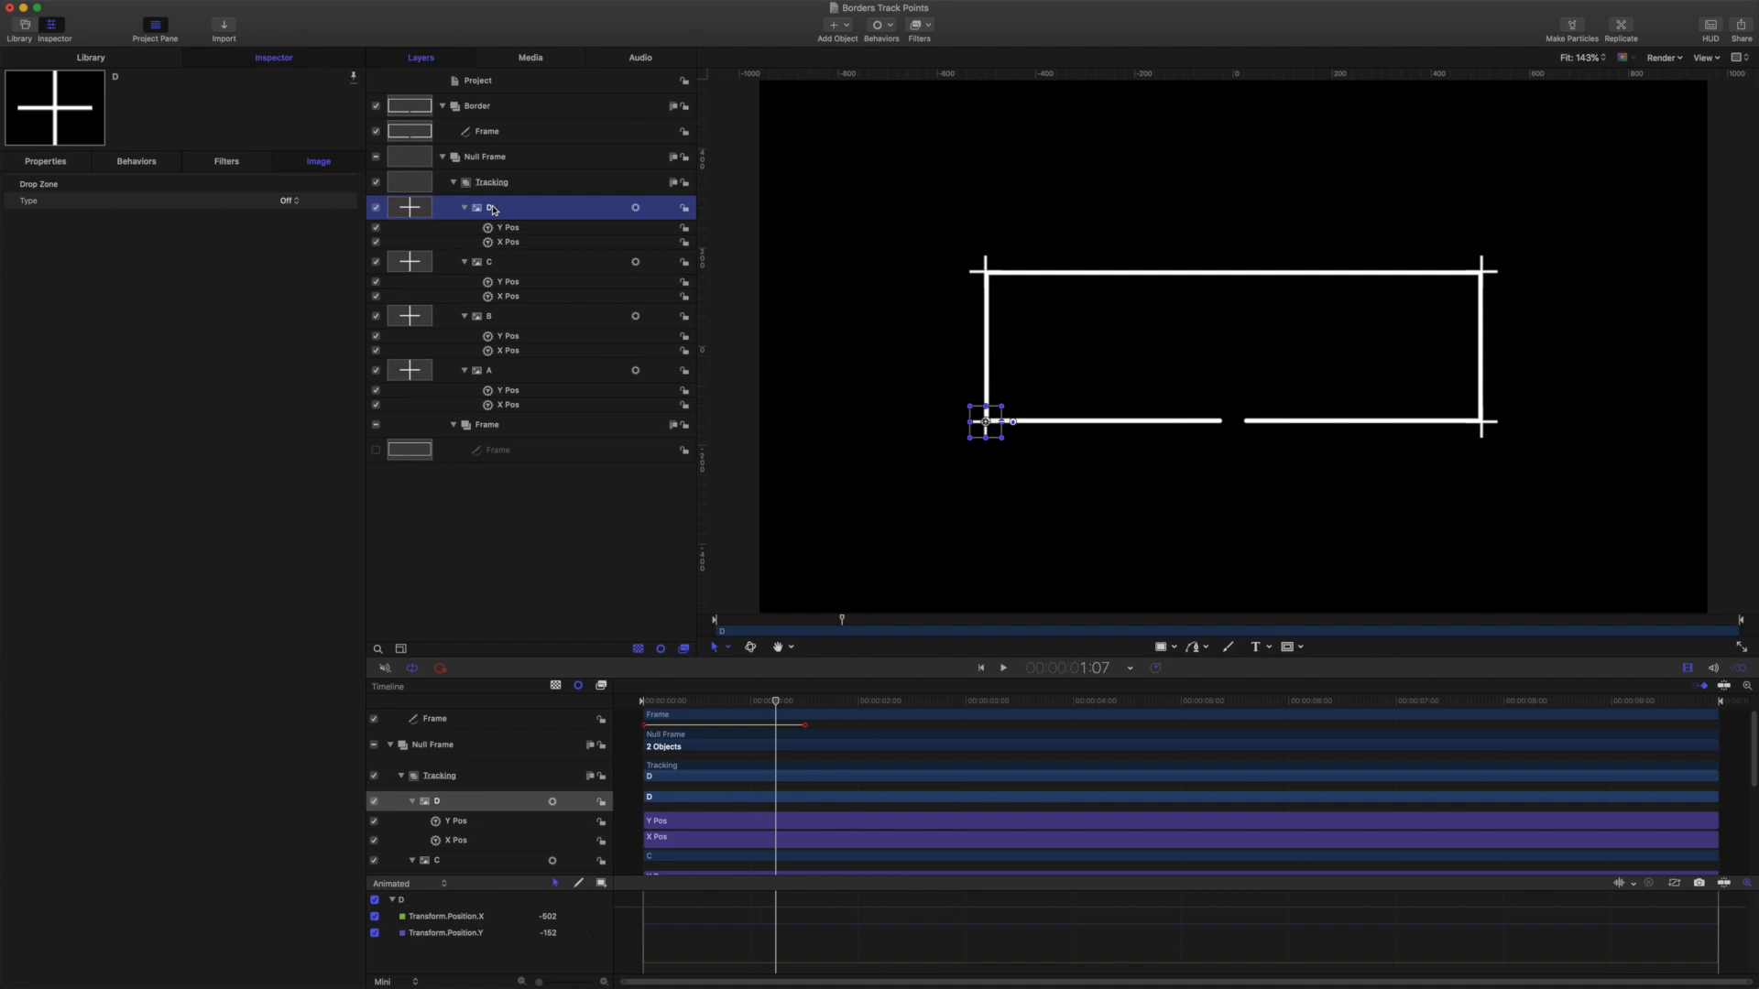
pyautogui.press('super+d')
pyautogui.doubleClick(502, 210)
pyautogui.write('E')
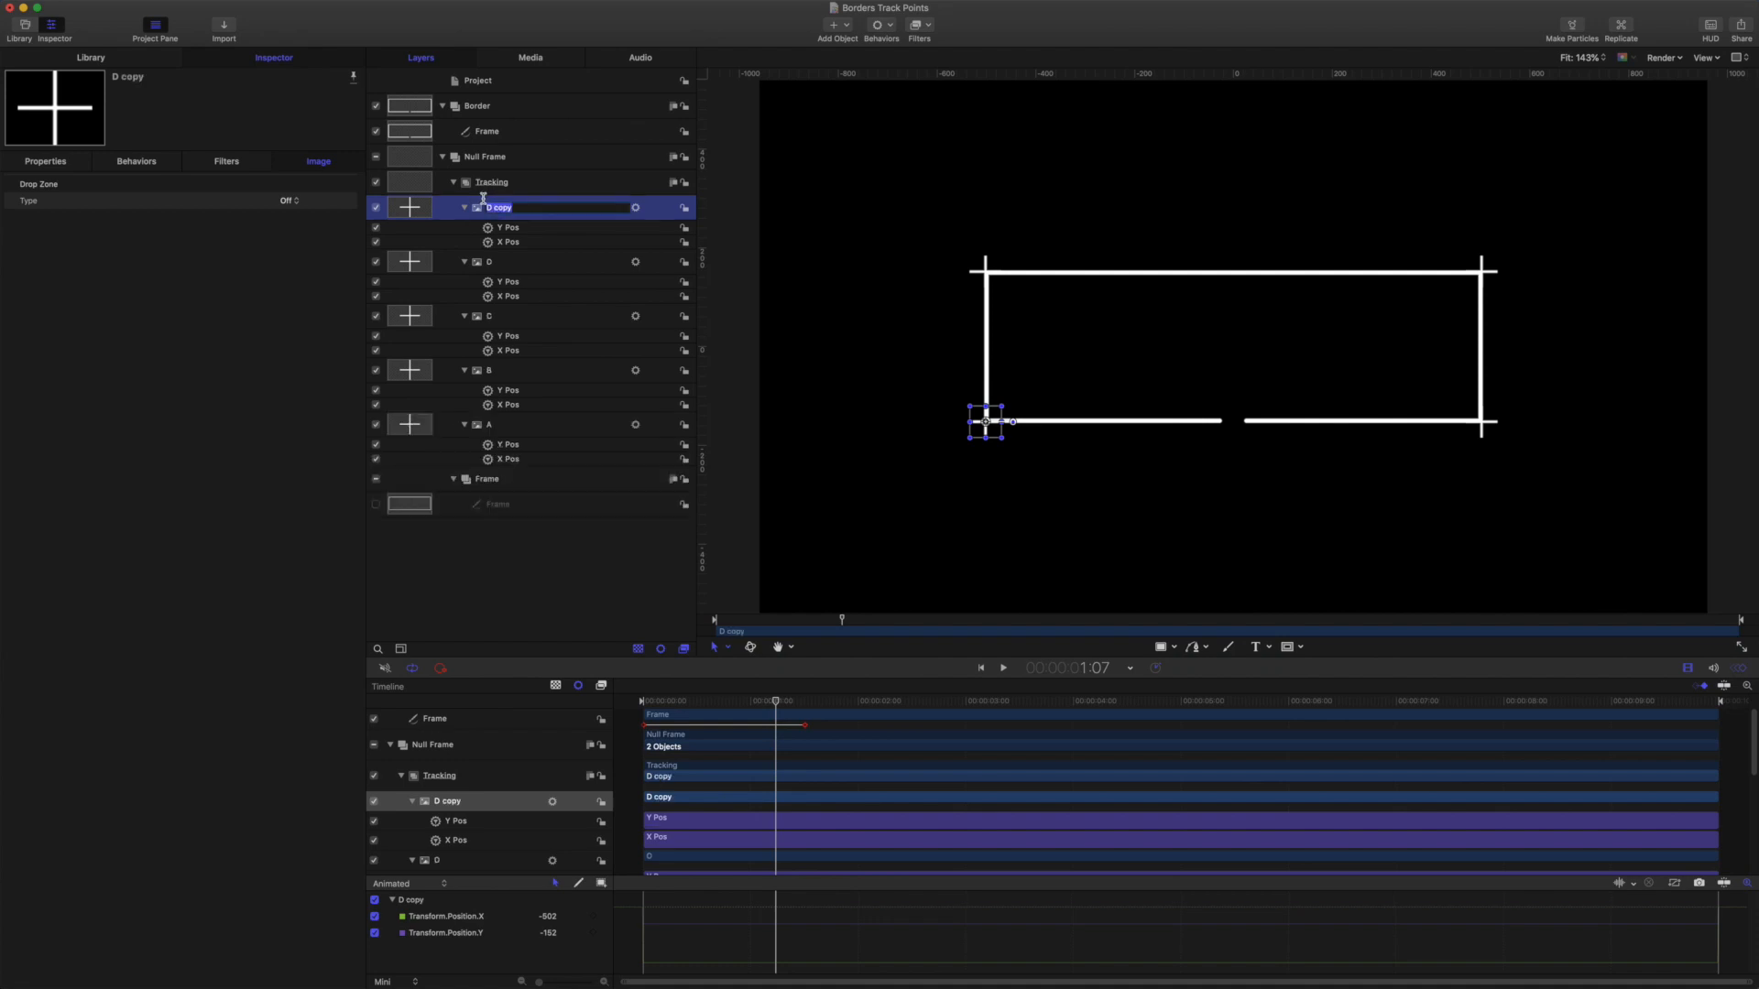
pyautogui.write('tart')
pyautogui.press('Return')
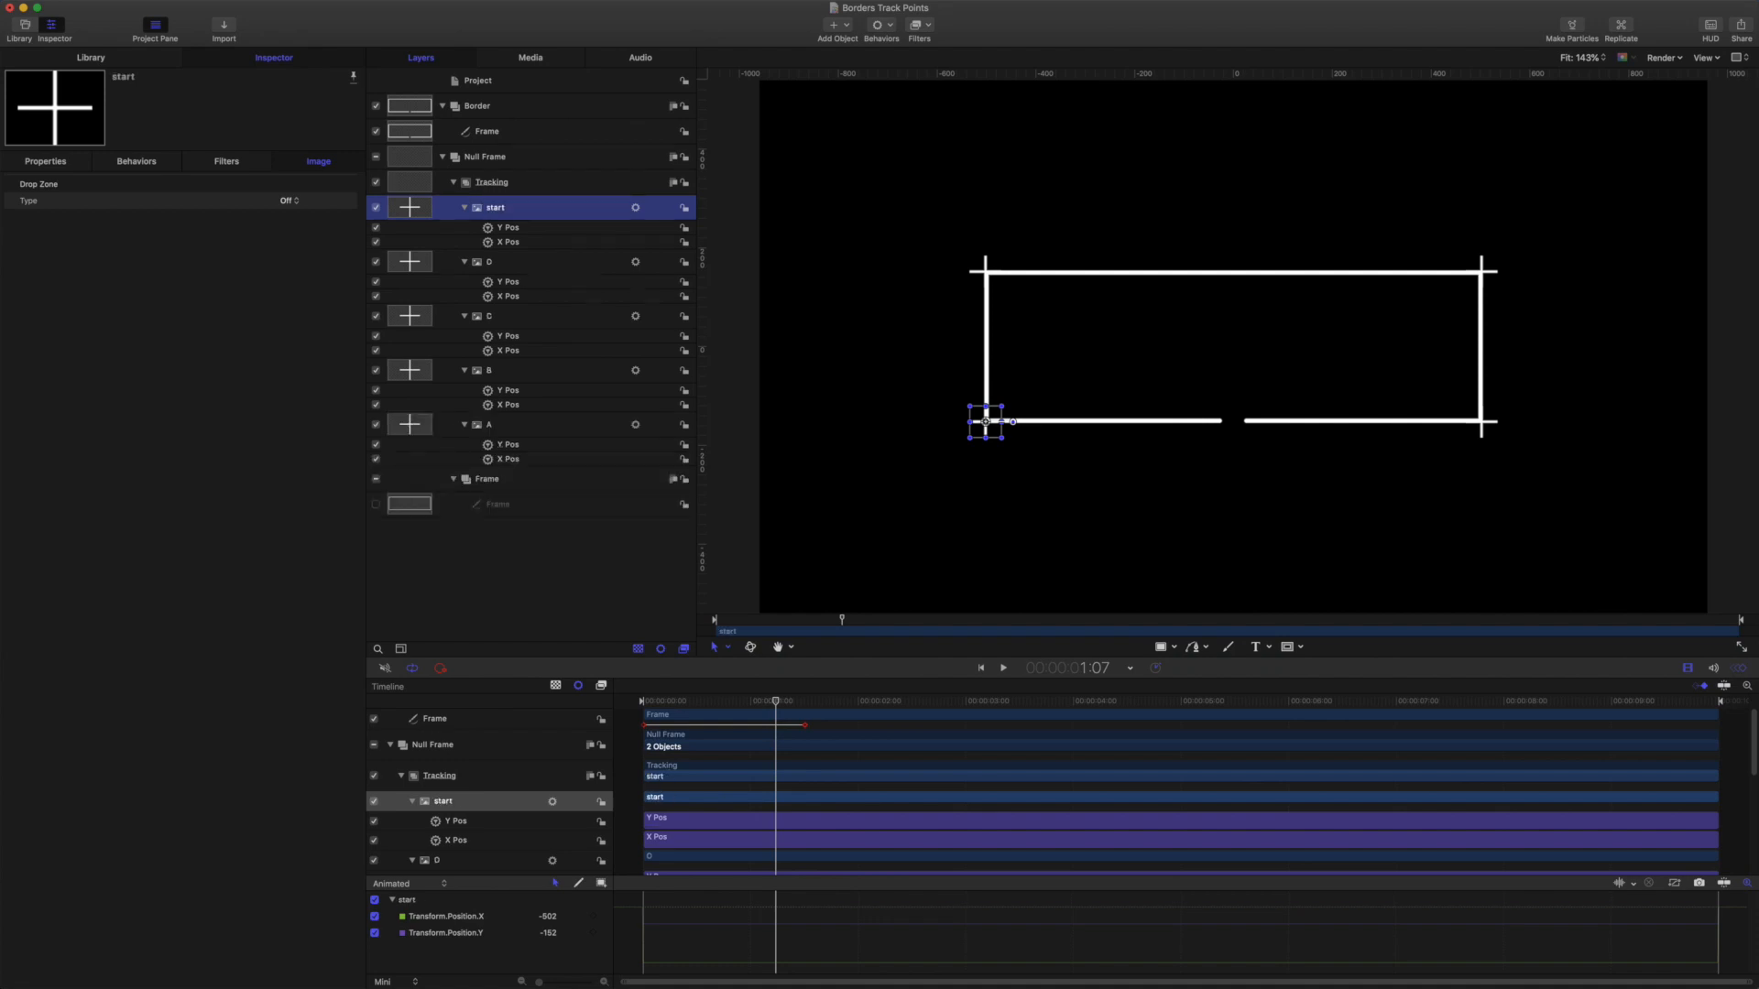
# Step: Duplicate the start drop zone's X Pos link behavior and rename the copy "X Pos right edge"
pyautogui.click(515, 243)
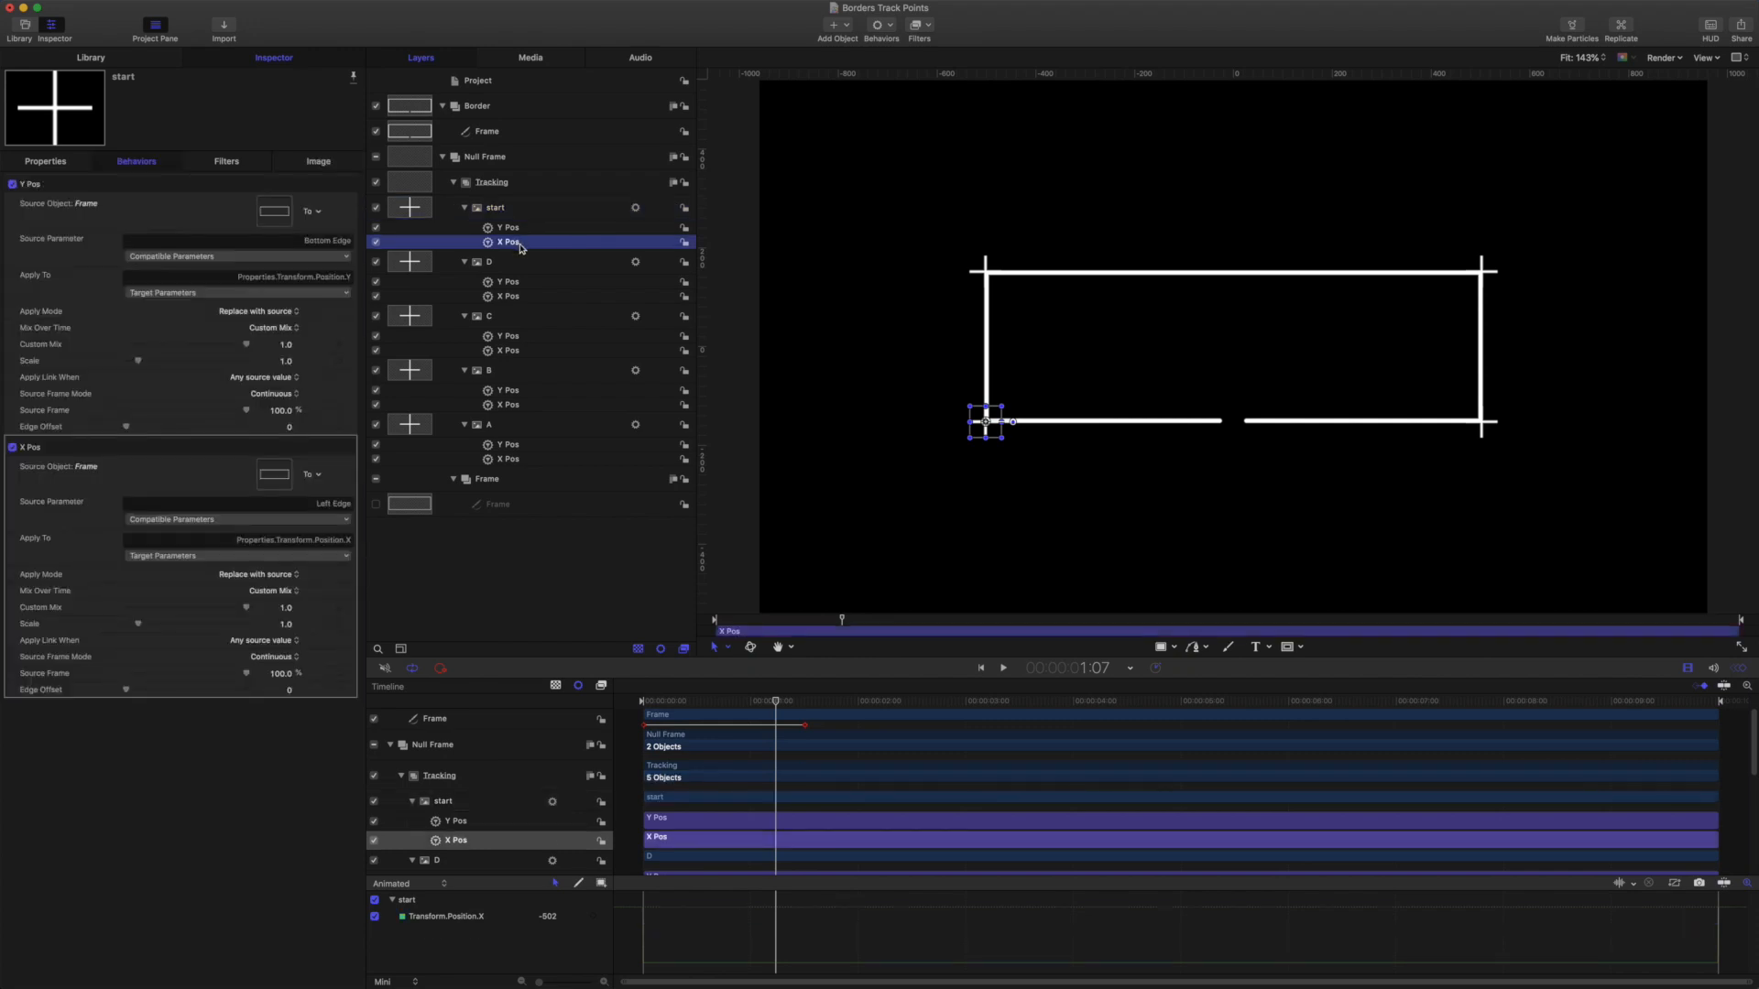
pyautogui.press('super+d')
pyautogui.doubleClick(520, 244)
pyautogui.press('BackSpace')
pyautogui.press('BackSpace')
pyautogui.press('BackSpace')
pyautogui.press('BackSpace')
pyautogui.press('BackSpace')
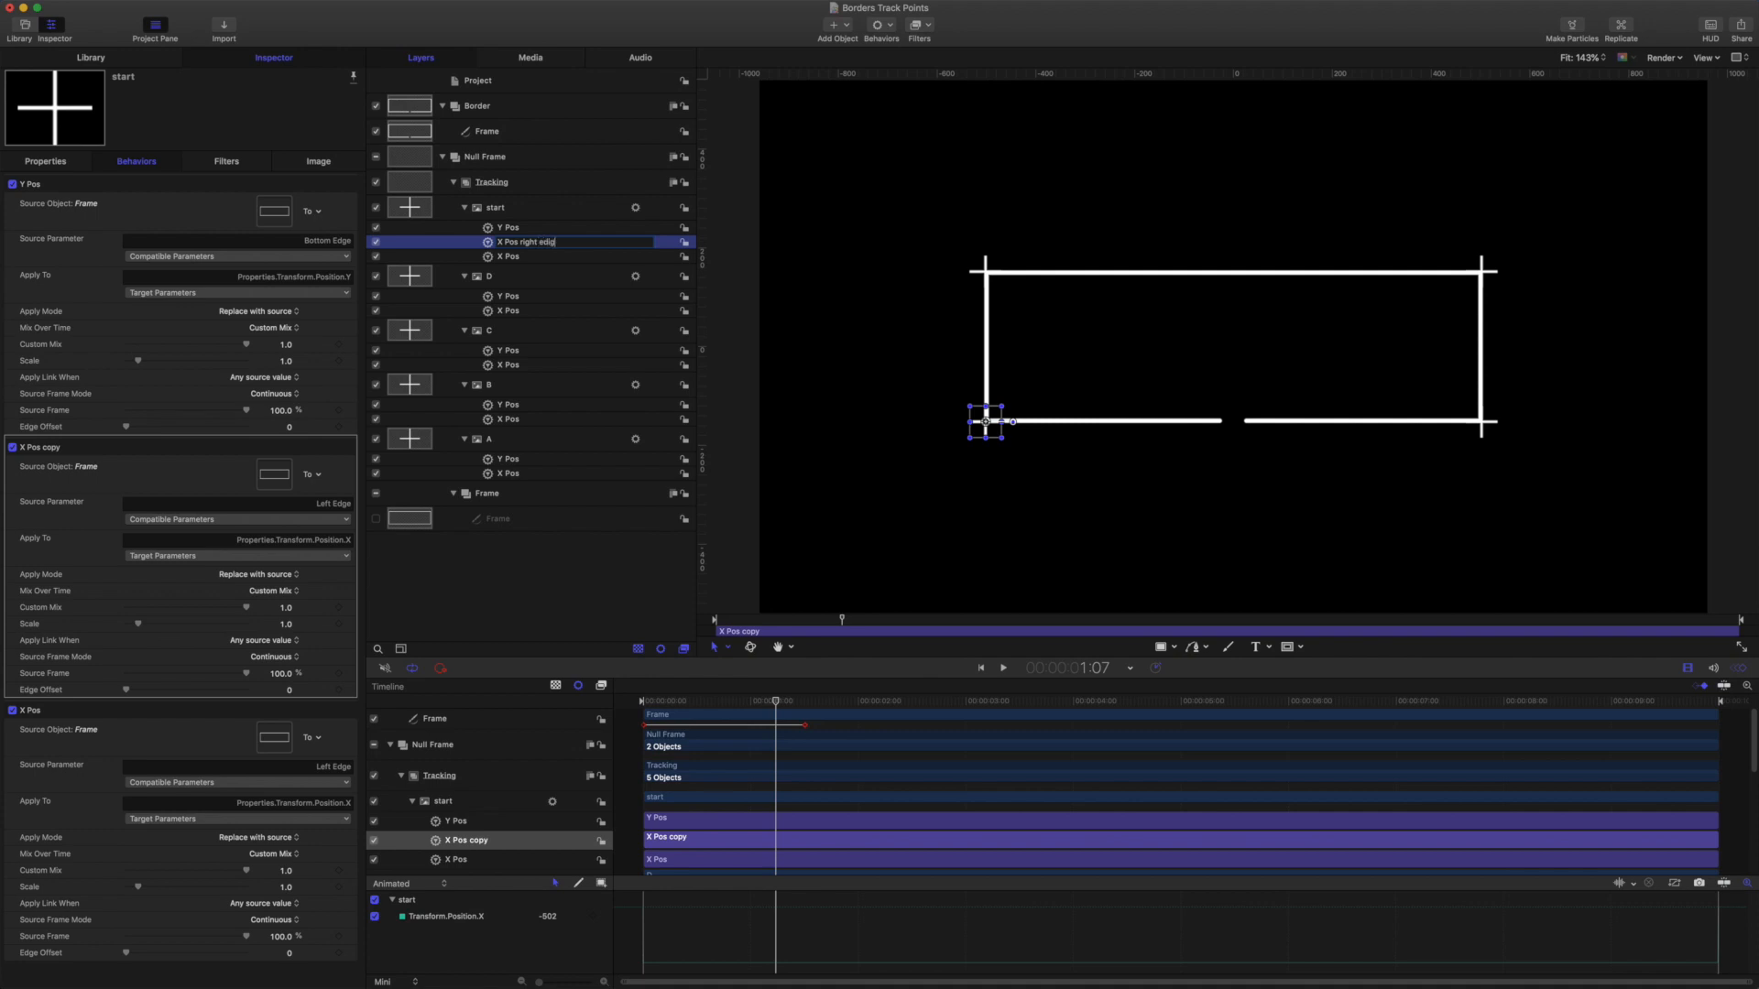
pyautogui.write('right edge')
pyautogui.press('Return')
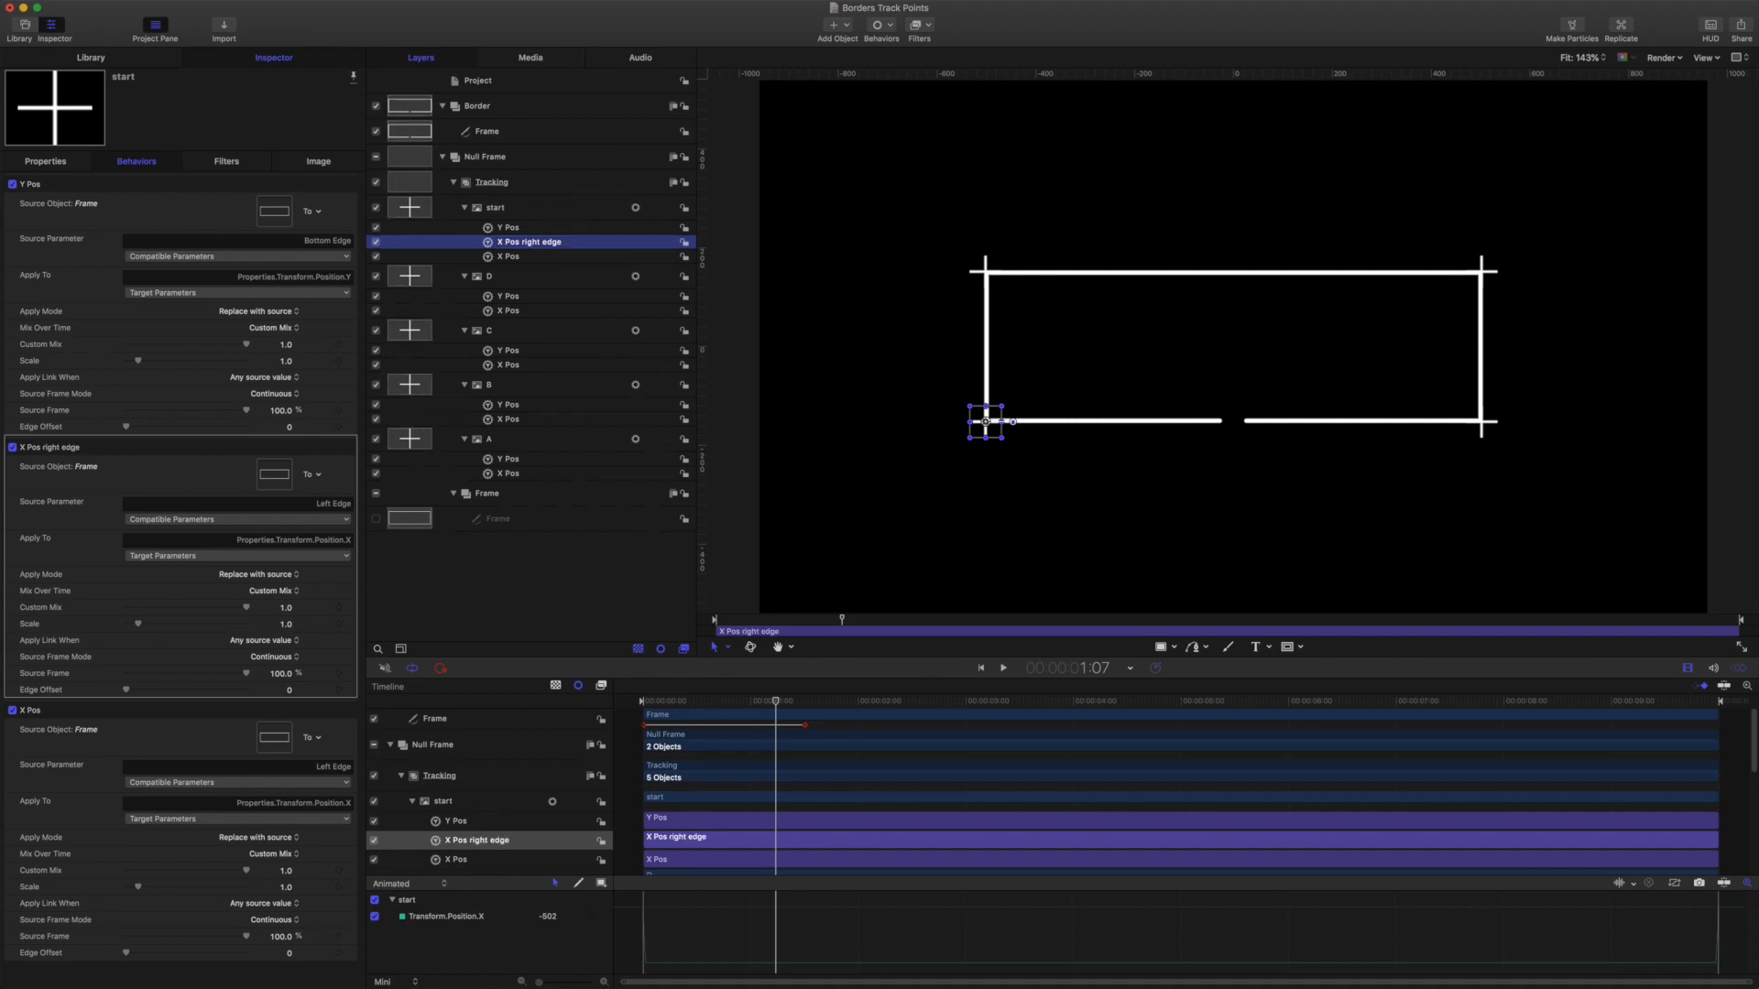
# Step: Set the X Pos right edge behavior's source parameter to the Frame's Right Edge and its Custom Mix to 0.5
pyautogui.click(335, 519)
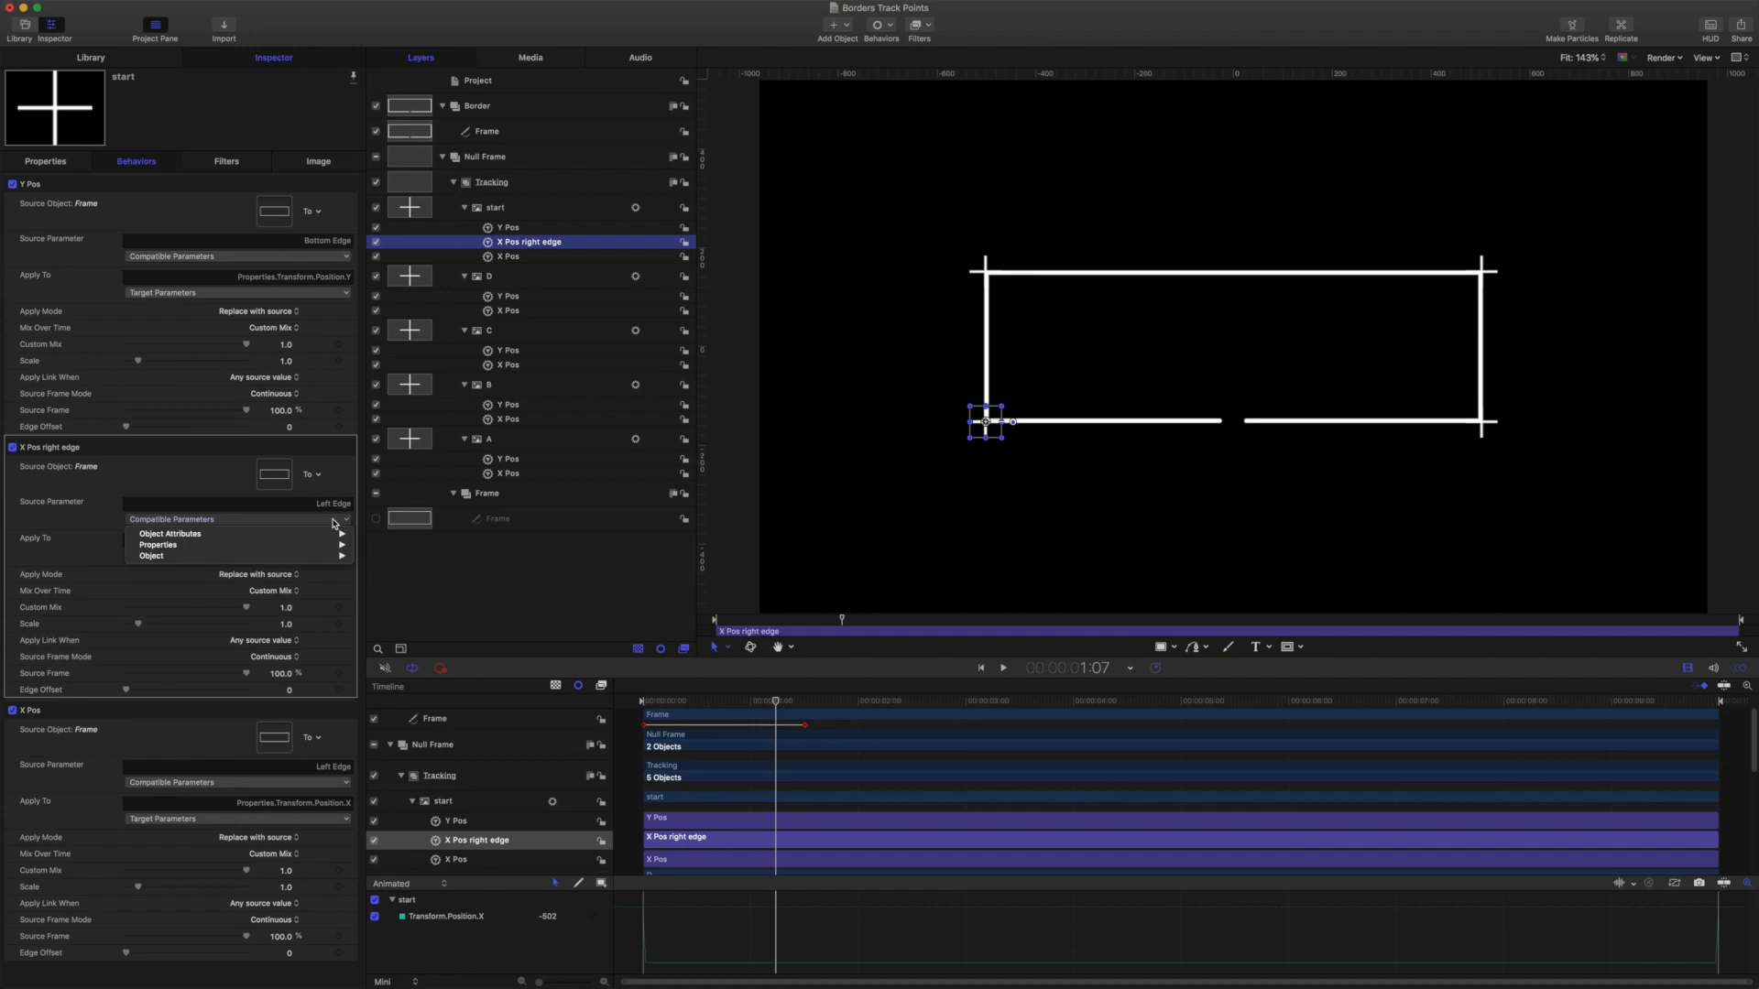
pyautogui.moveTo(332, 535)
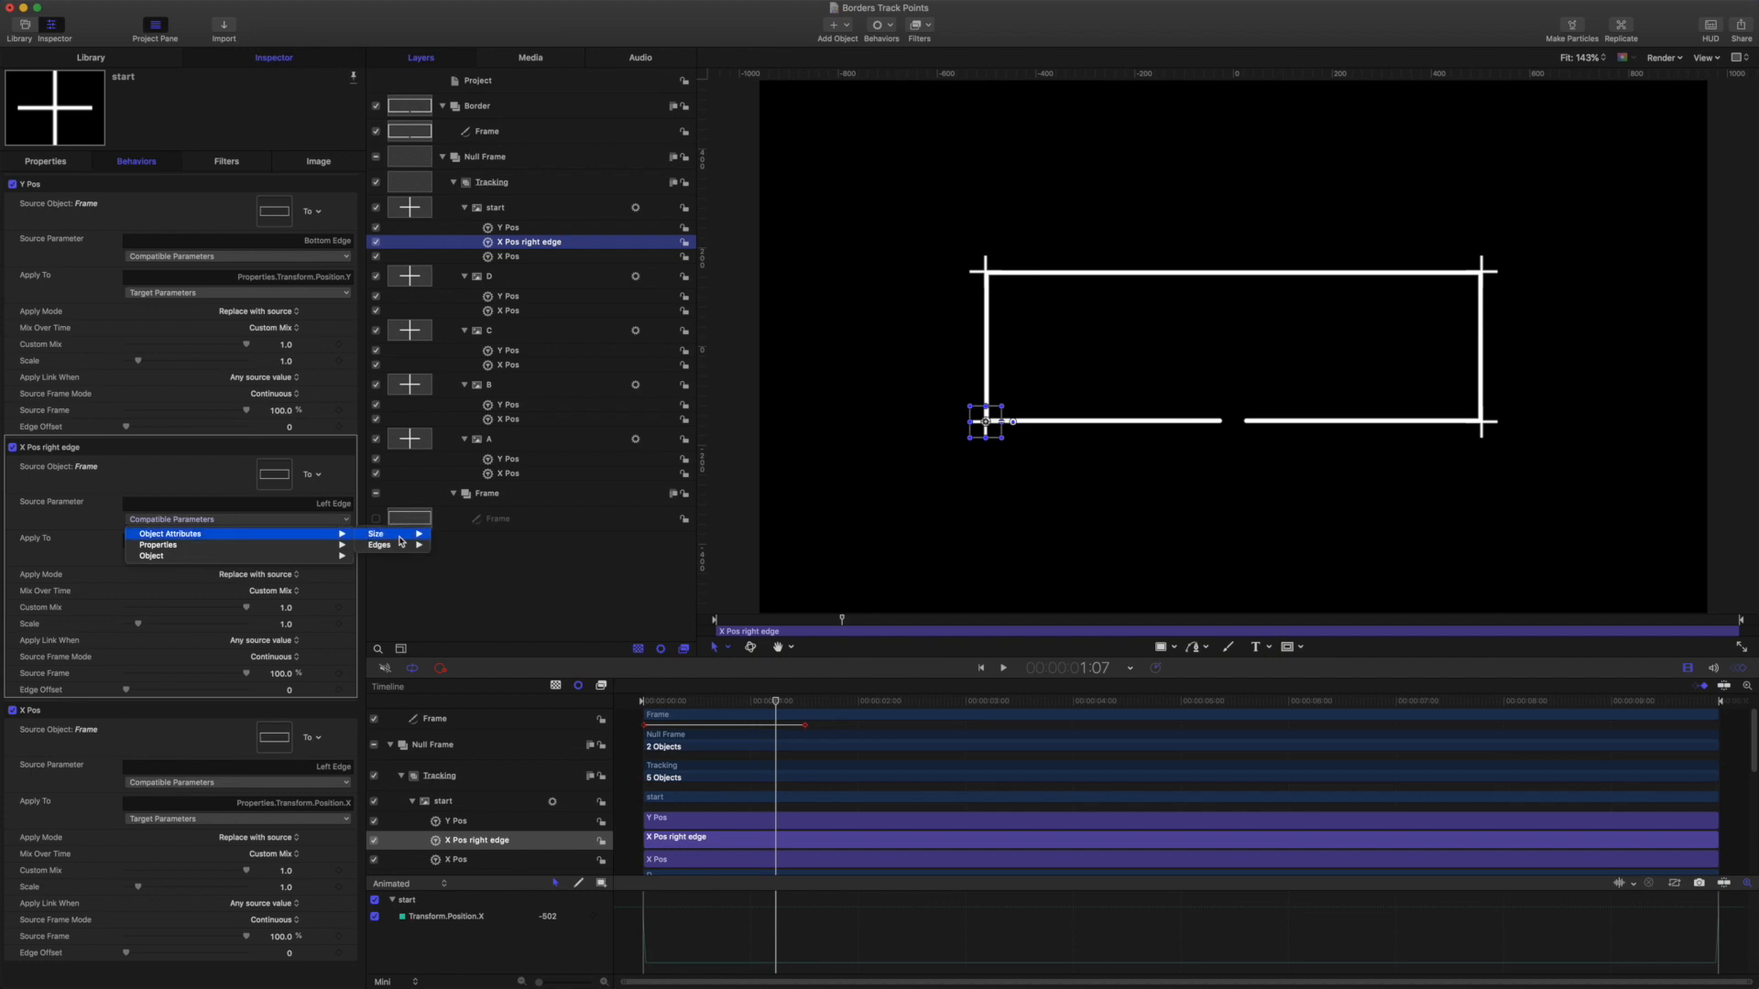
pyautogui.moveTo(403, 545)
pyautogui.click(458, 556)
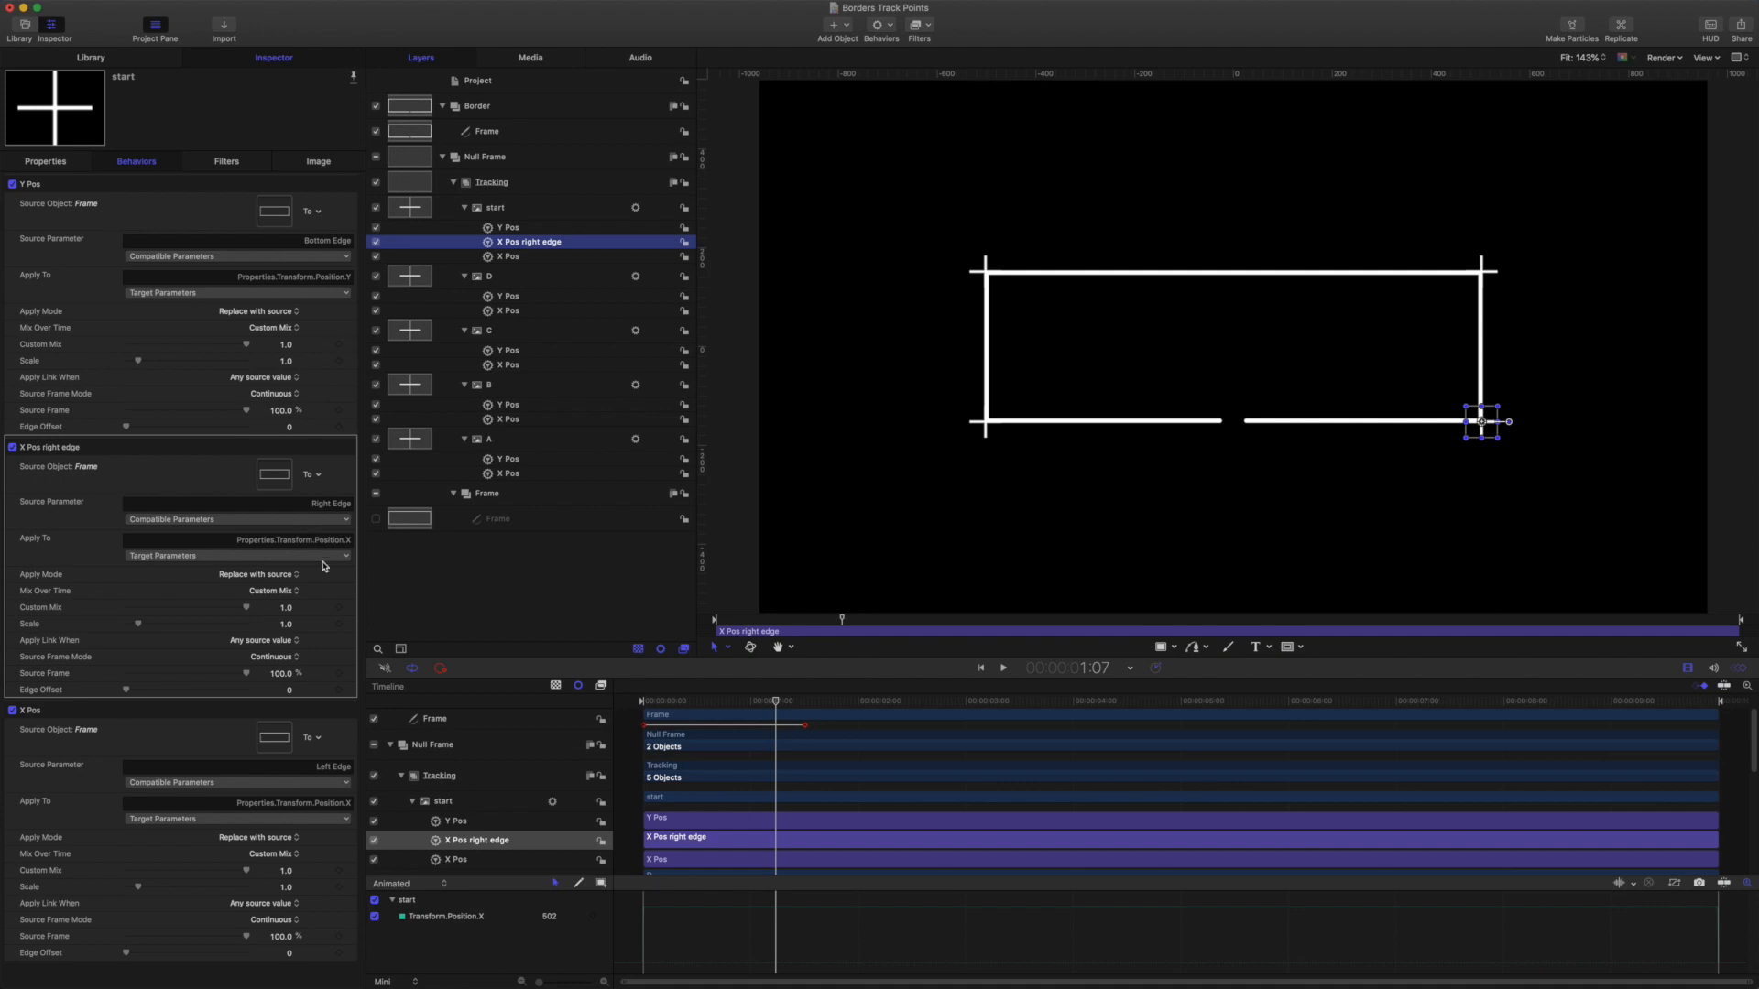
pyautogui.click(286, 609)
pyautogui.press('Return')
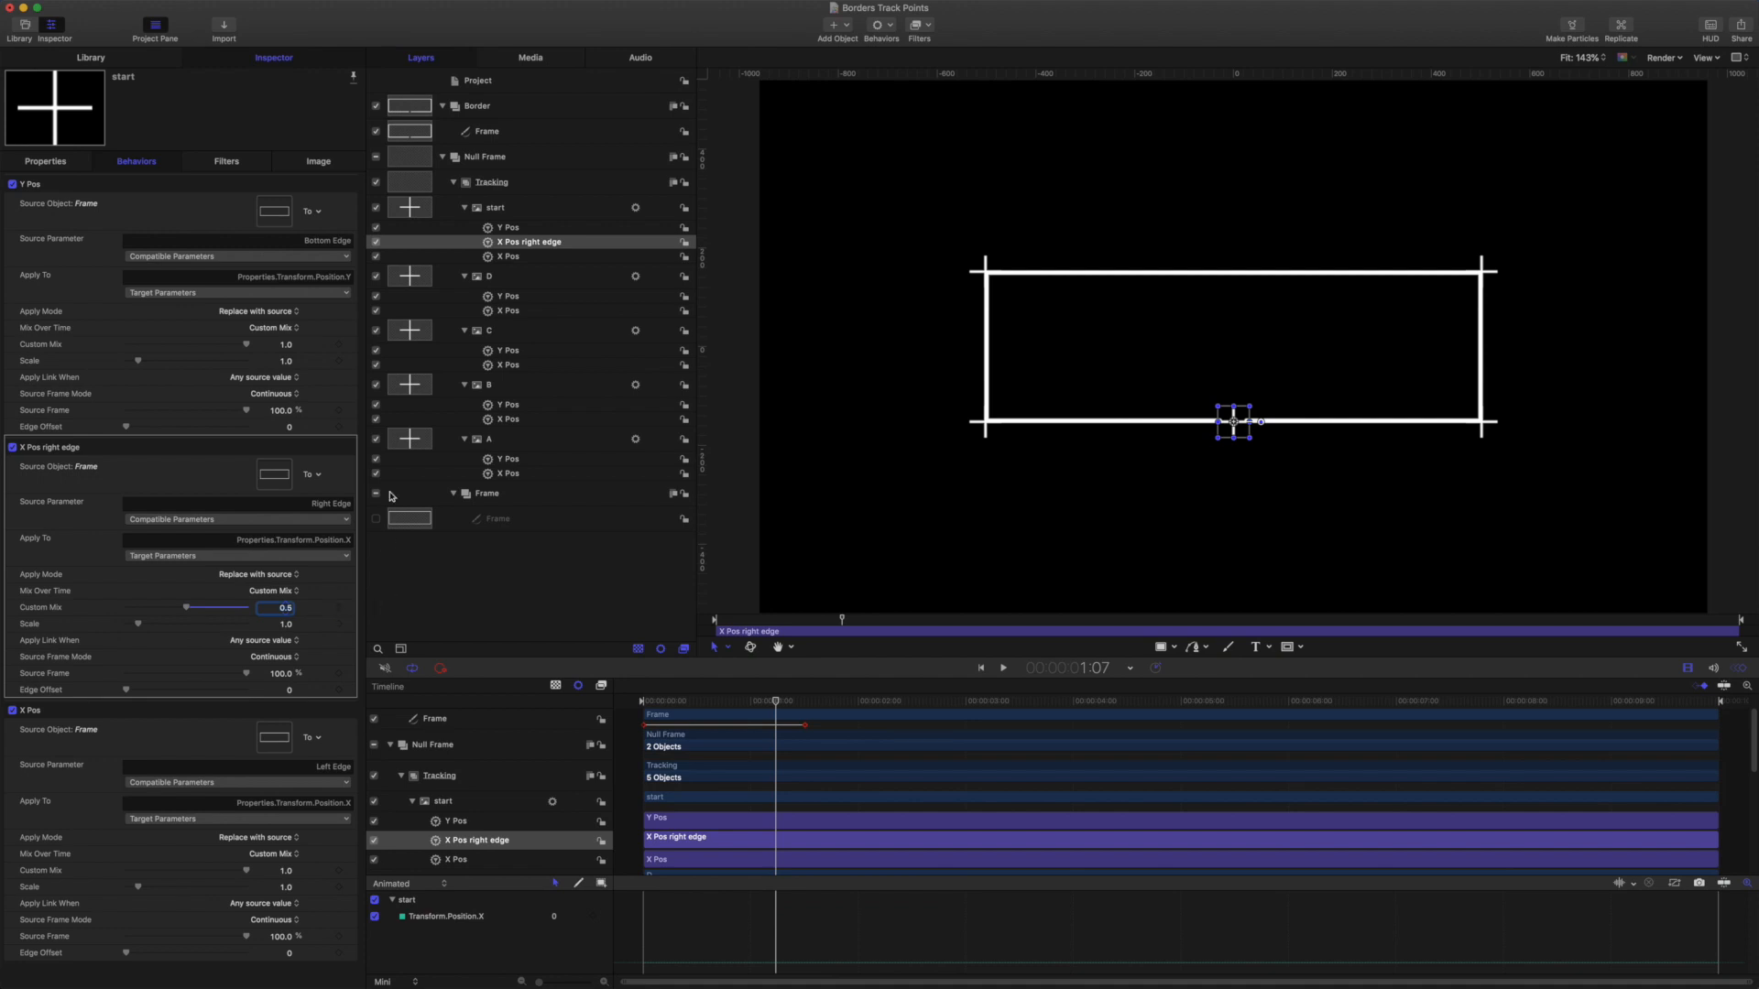
# Step: Add a Track Points shape behavior to the Frame in the Border group and duplicate it four times
pyautogui.click(554, 136)
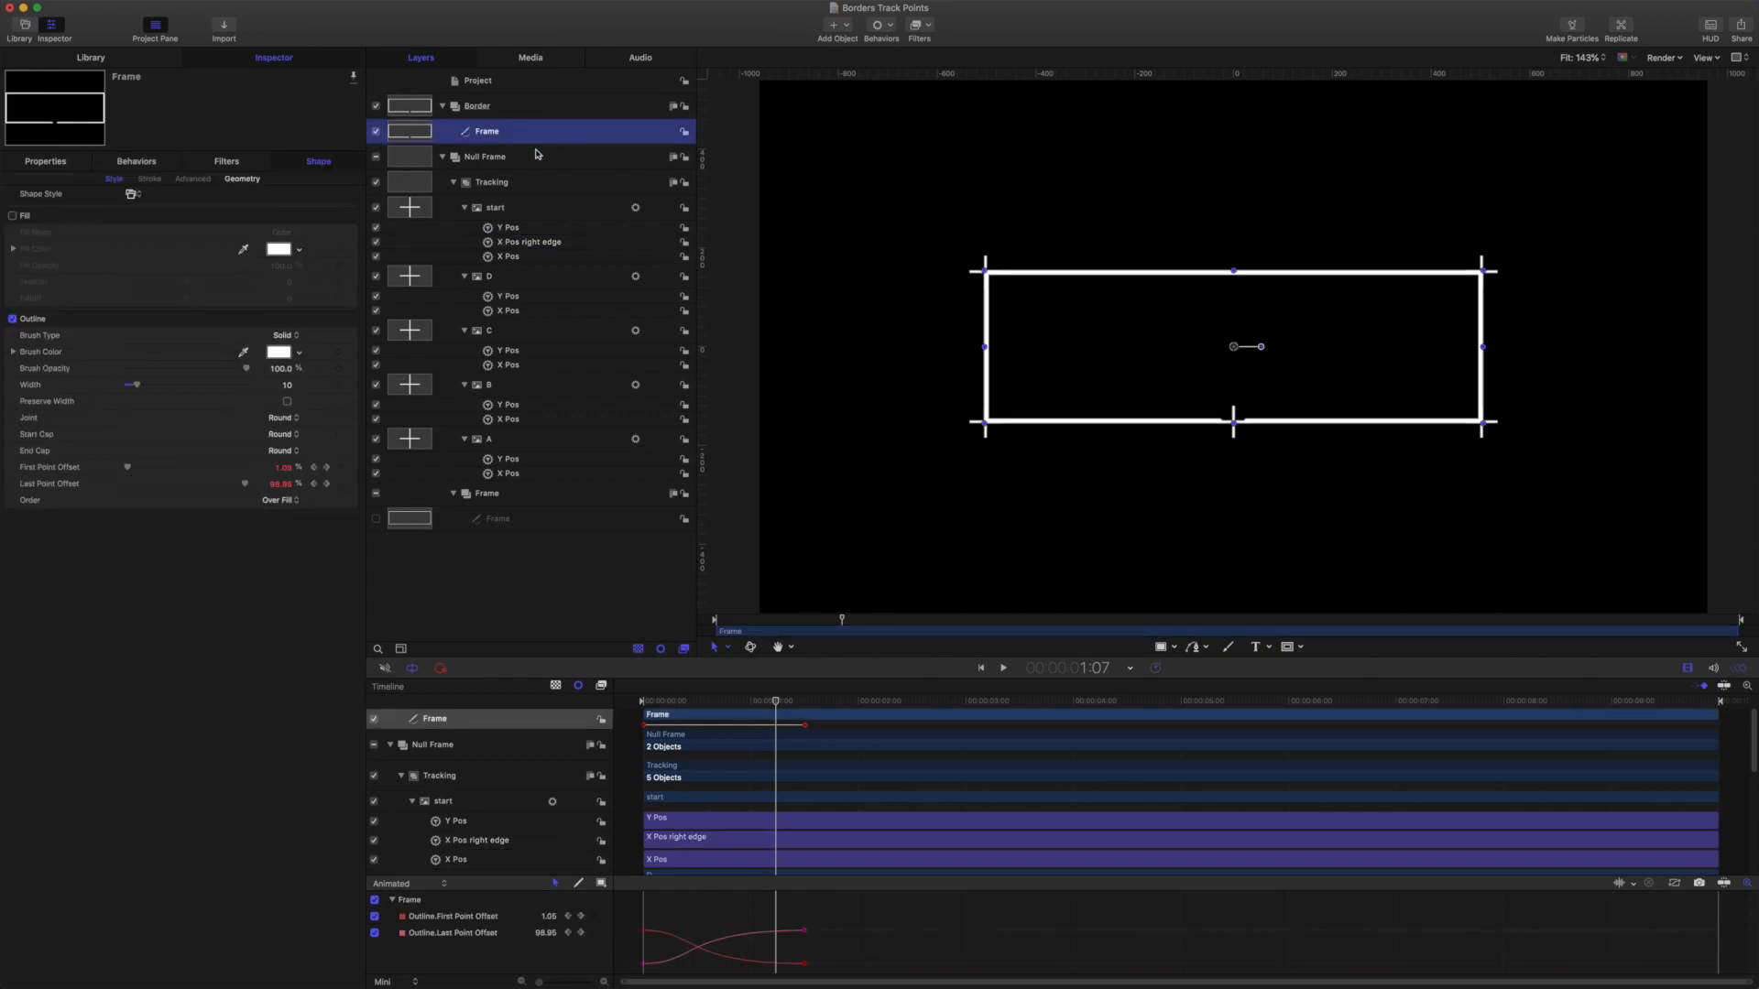
pyautogui.click(894, 33)
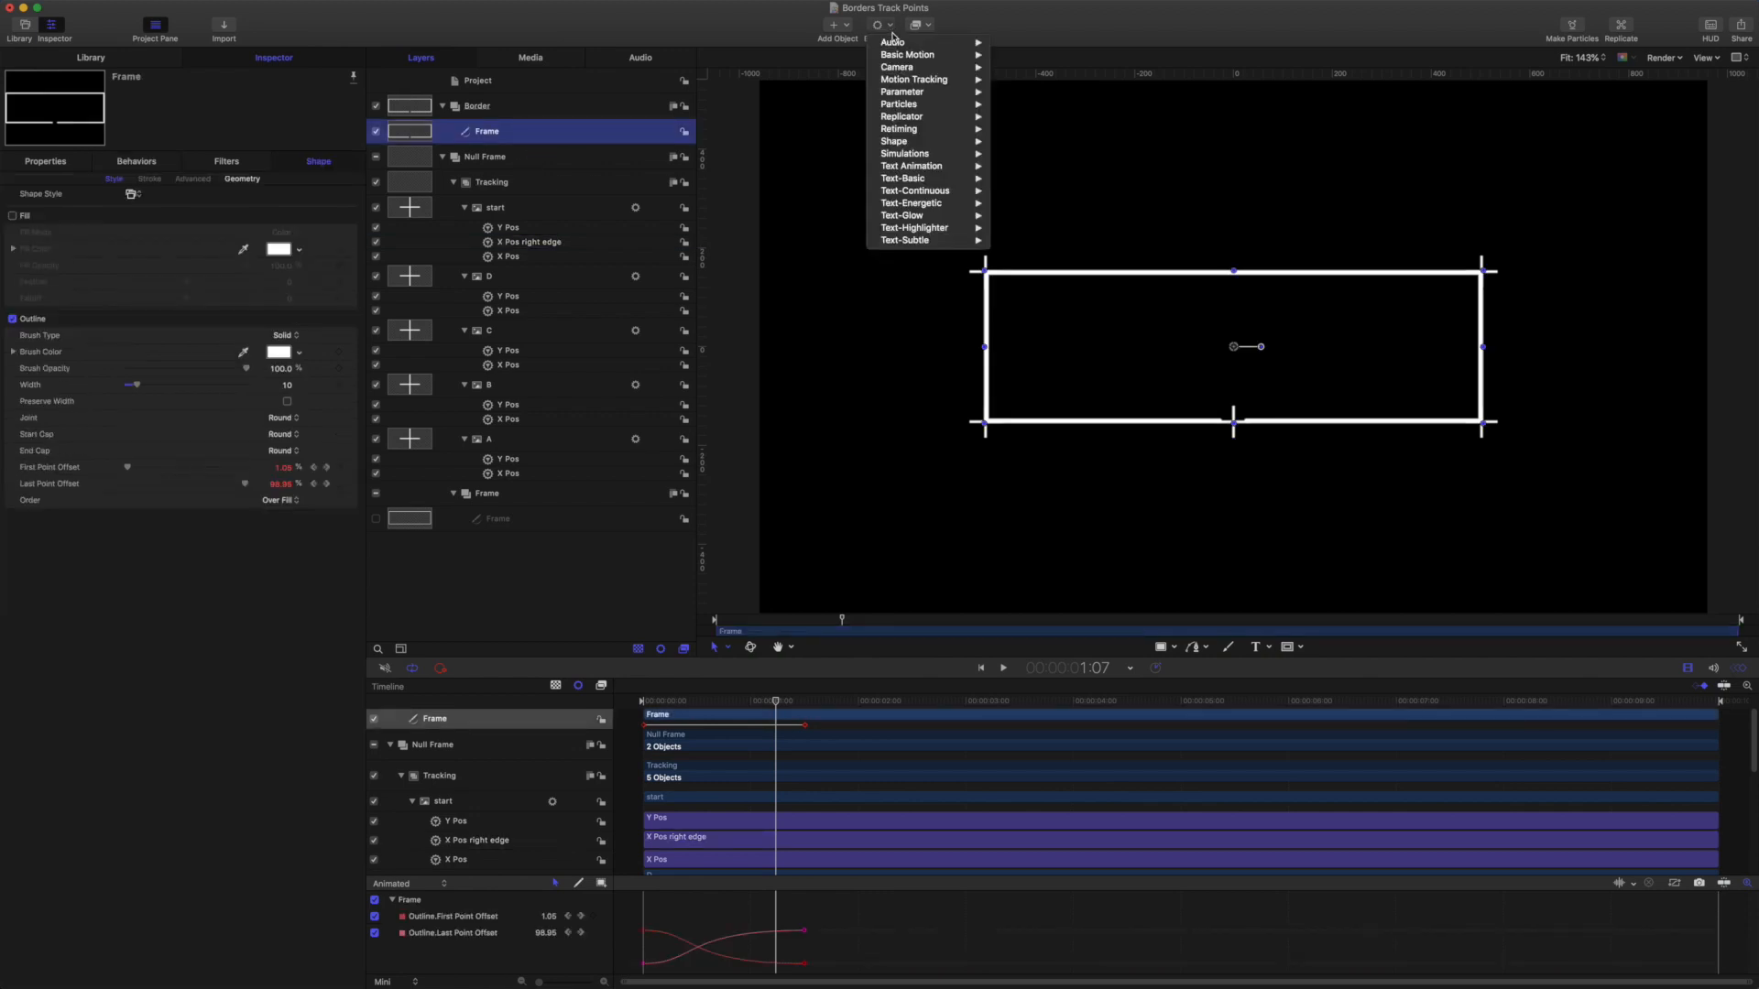
pyautogui.moveTo(902, 142)
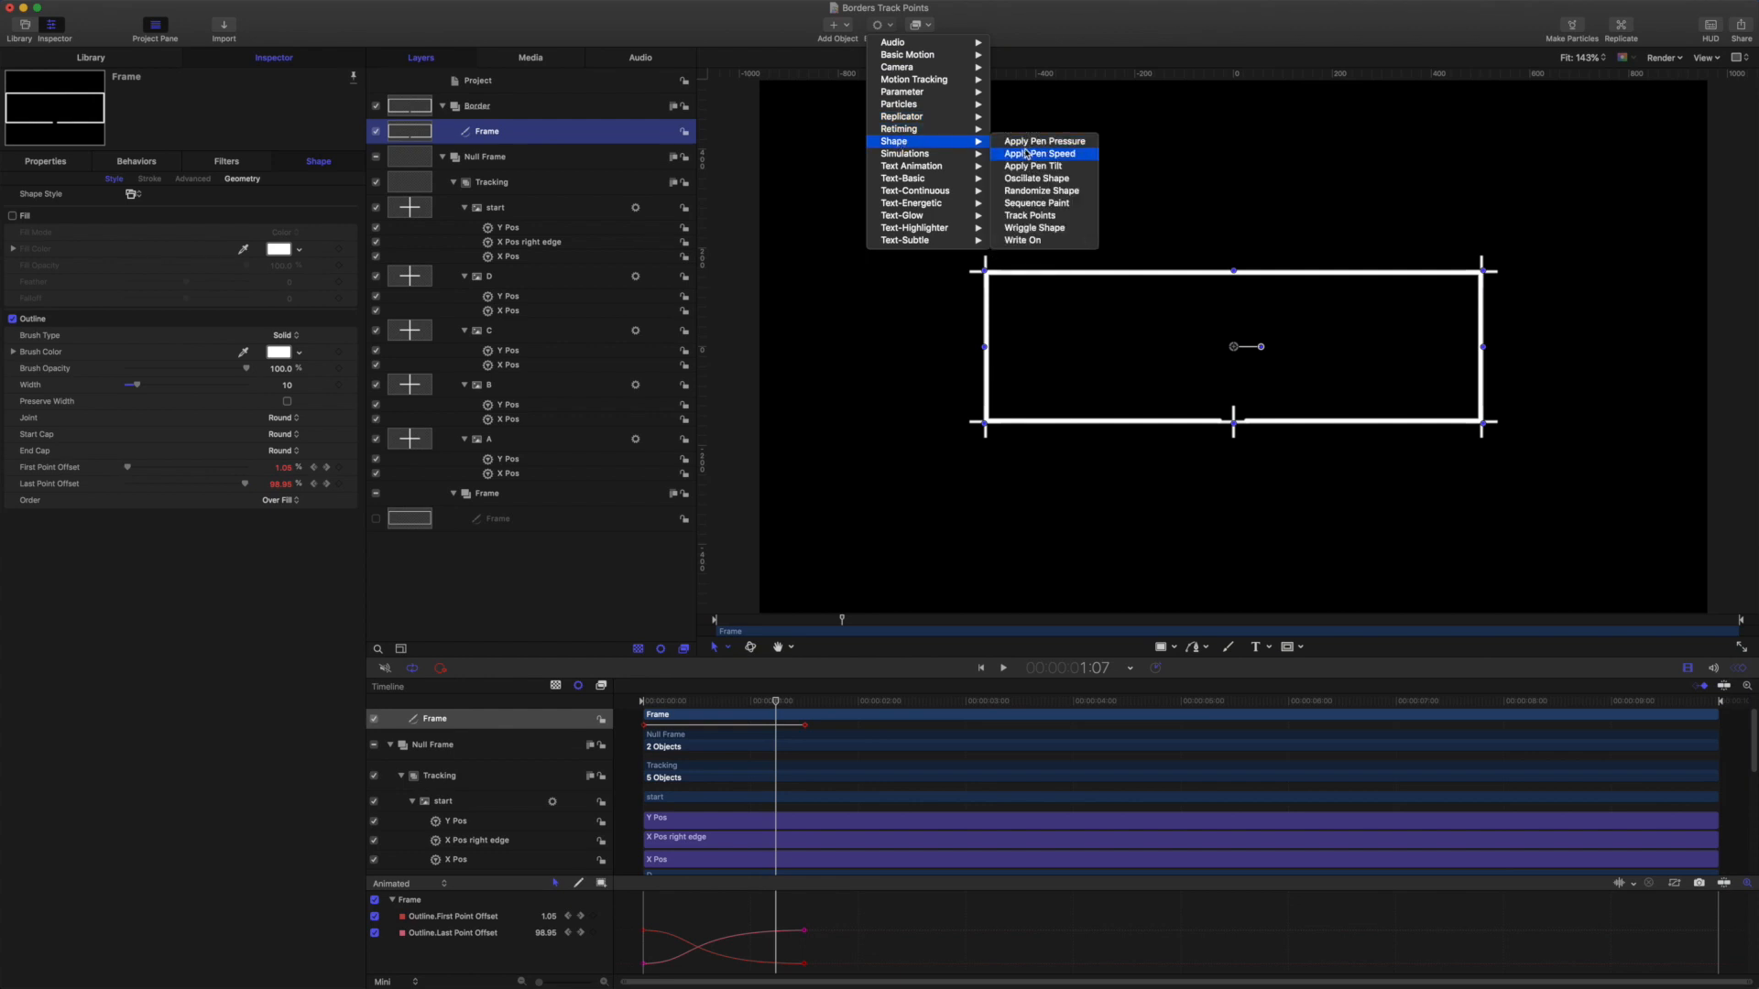
pyautogui.click(1030, 217)
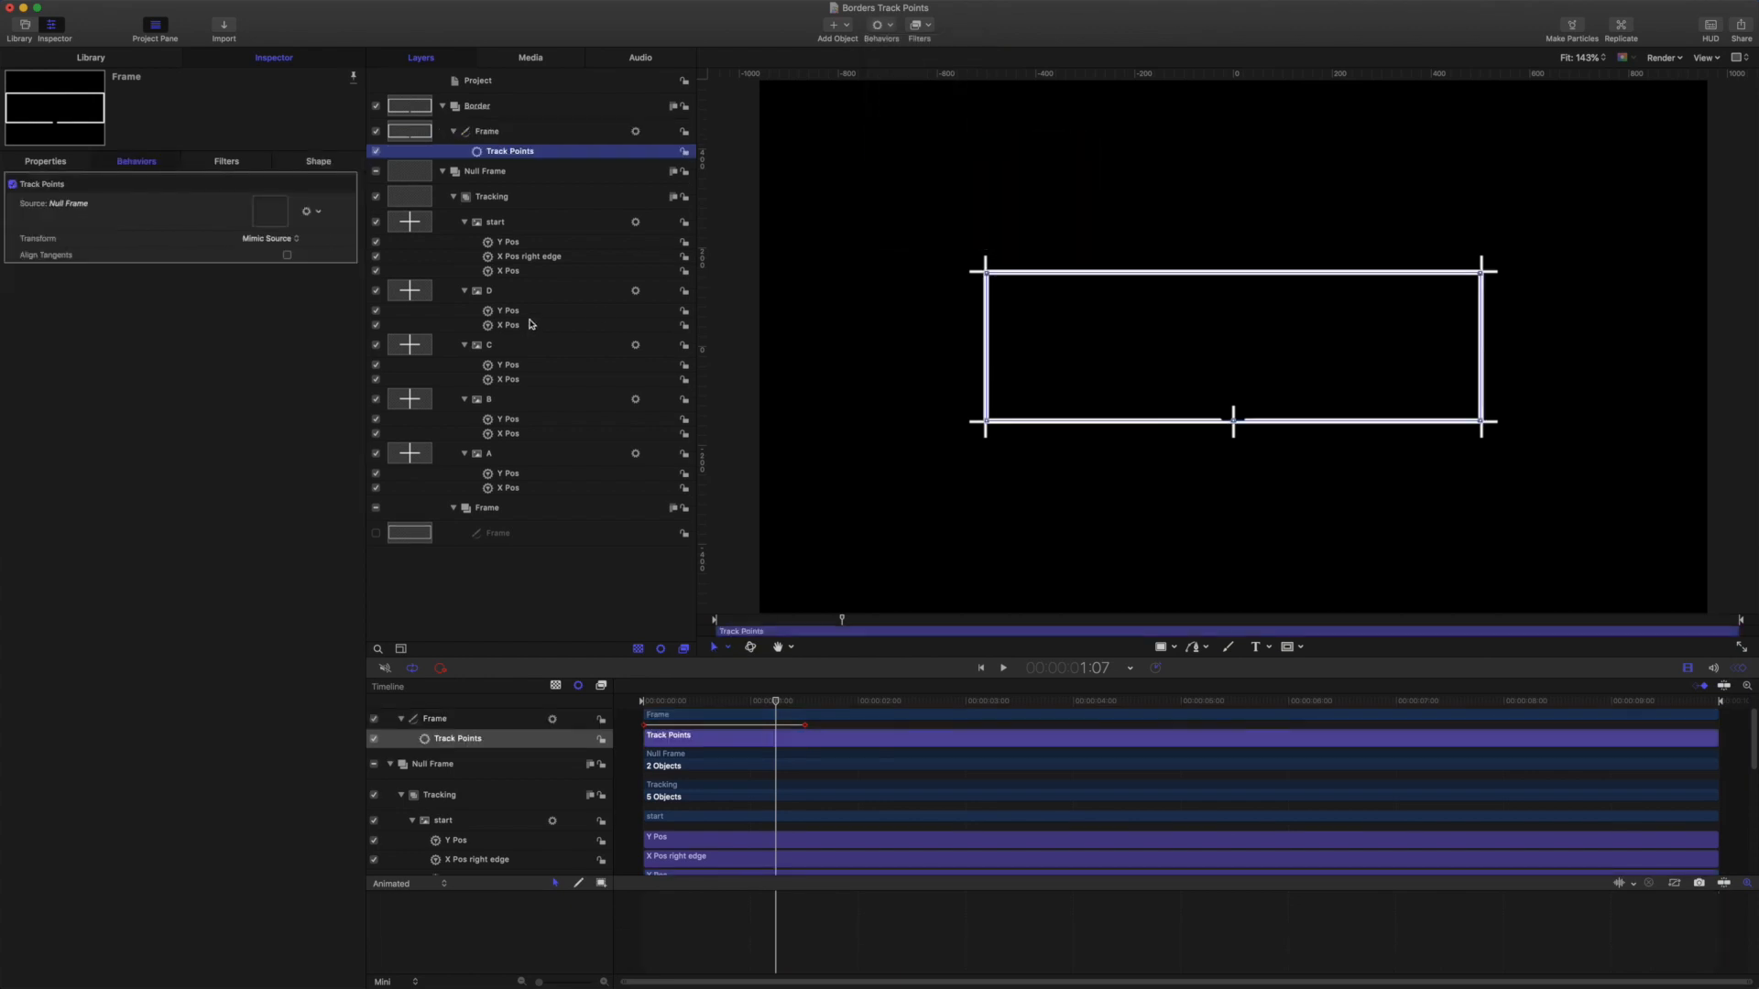
pyautogui.press('super+d')
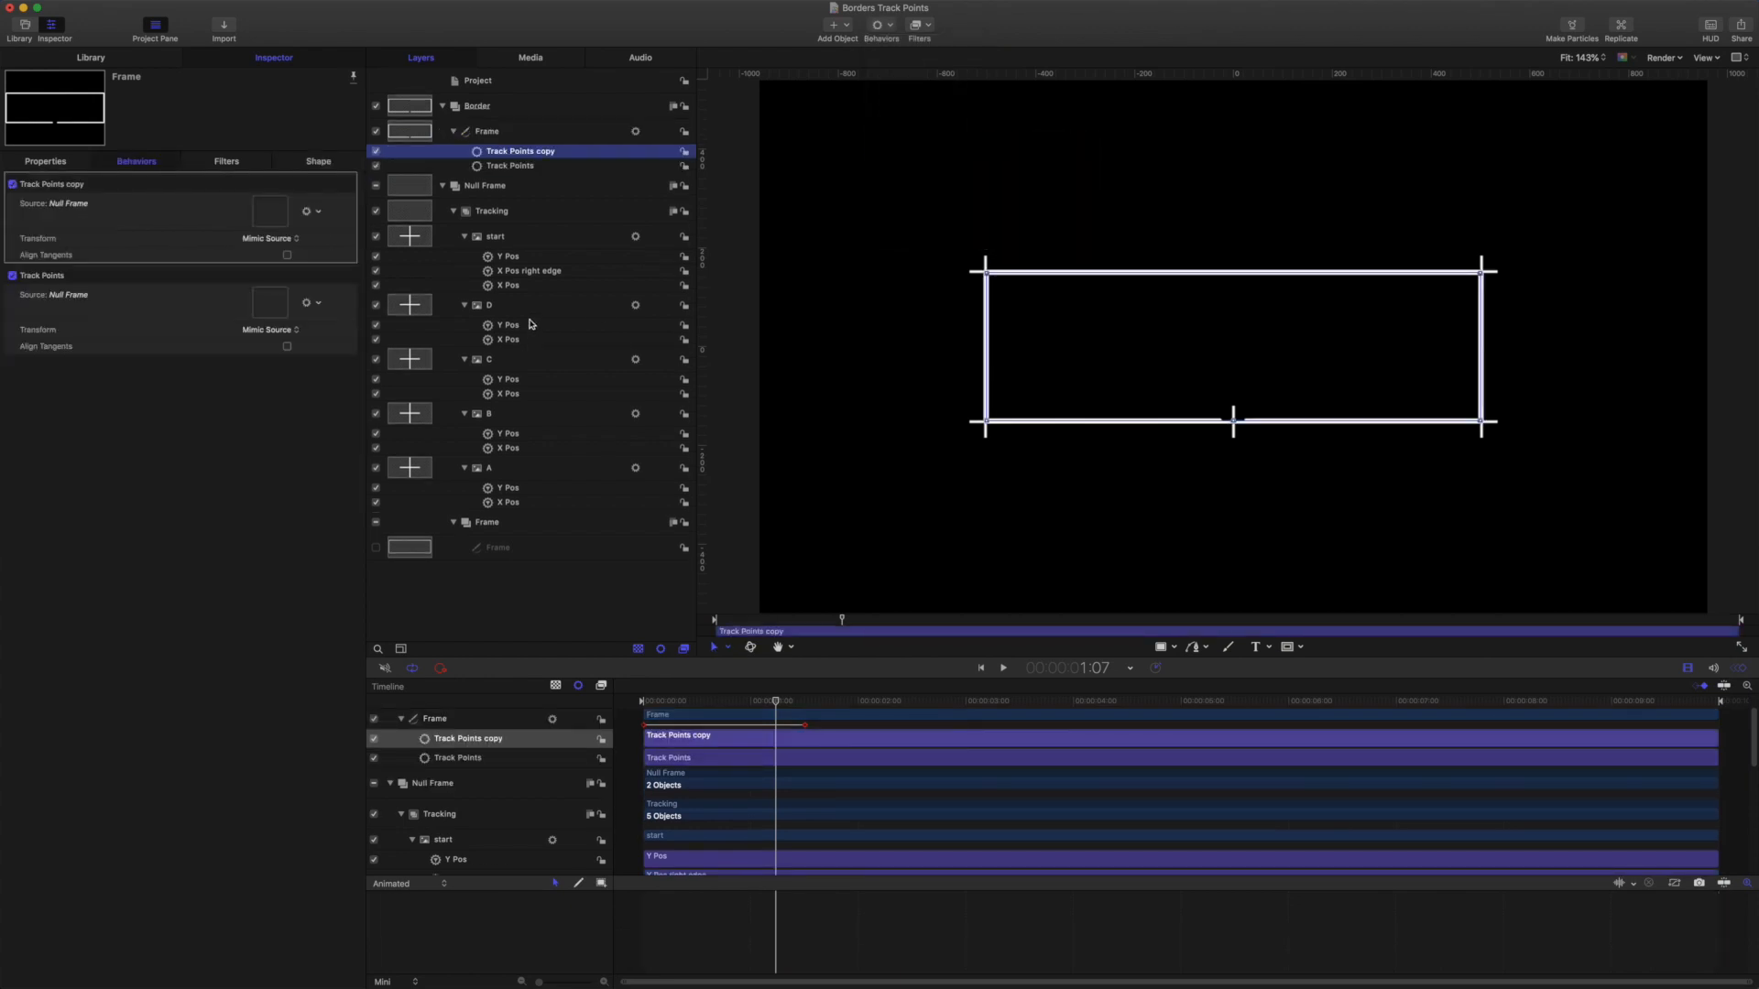
pyautogui.press('super+d')
pyautogui.press('super+d')
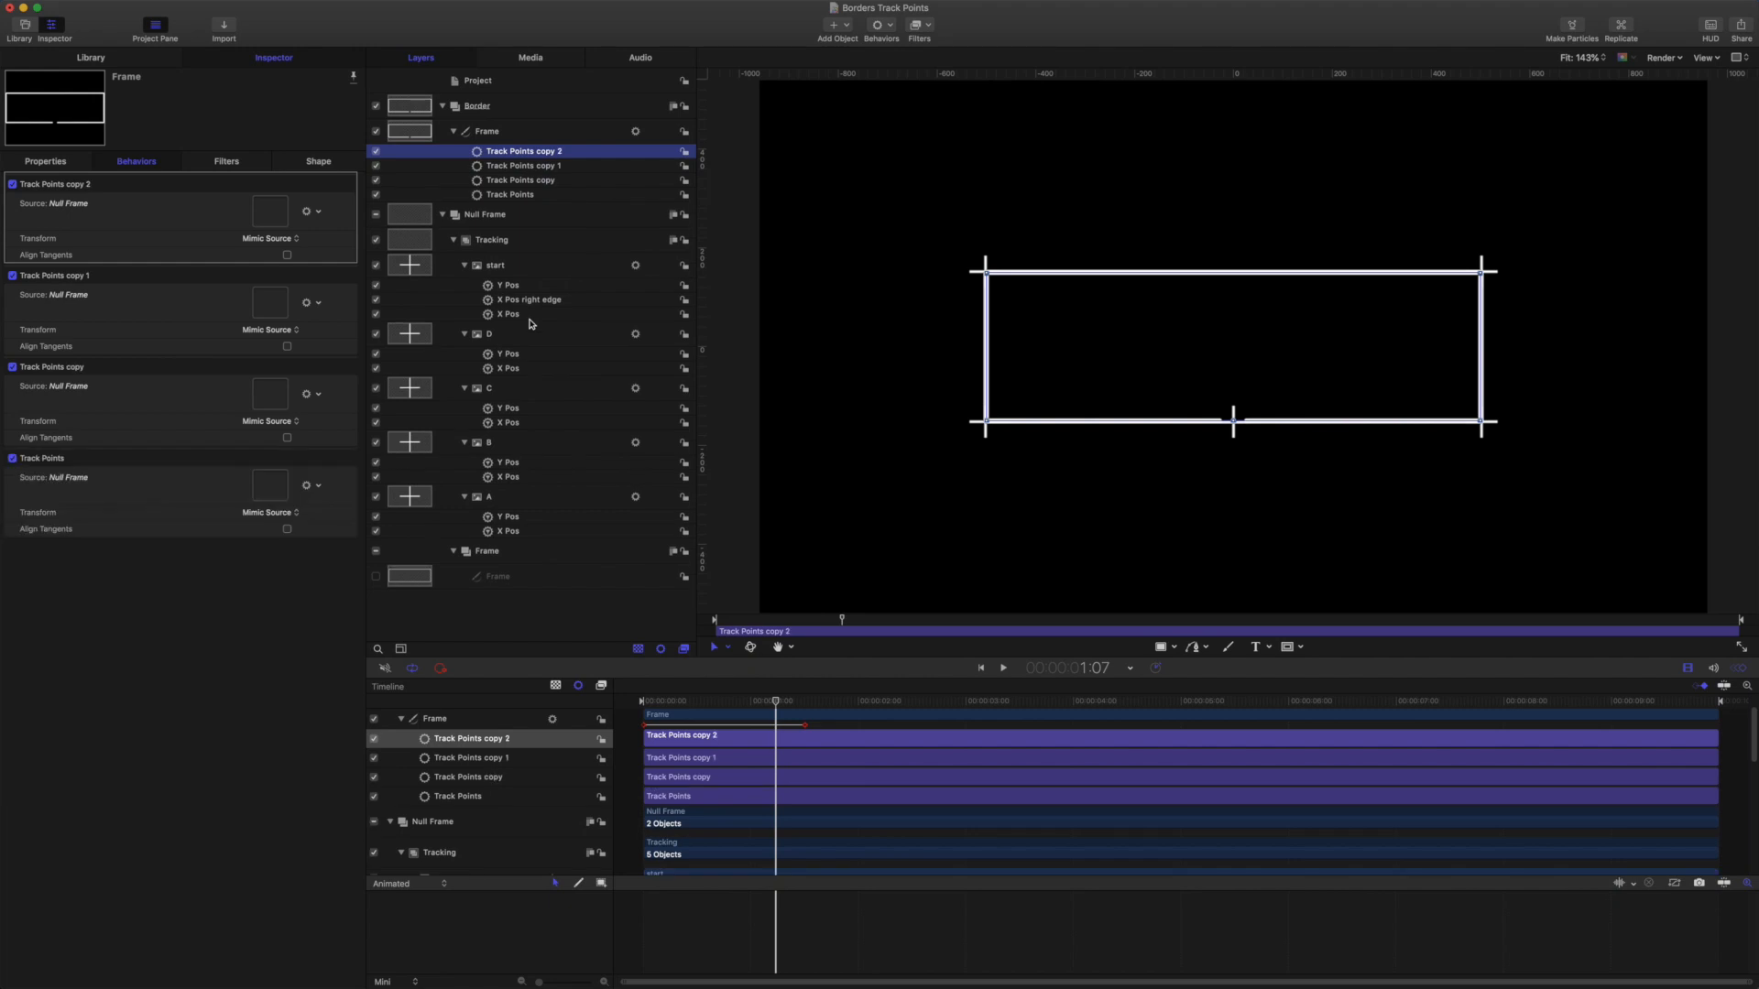
pyautogui.press('super+d')
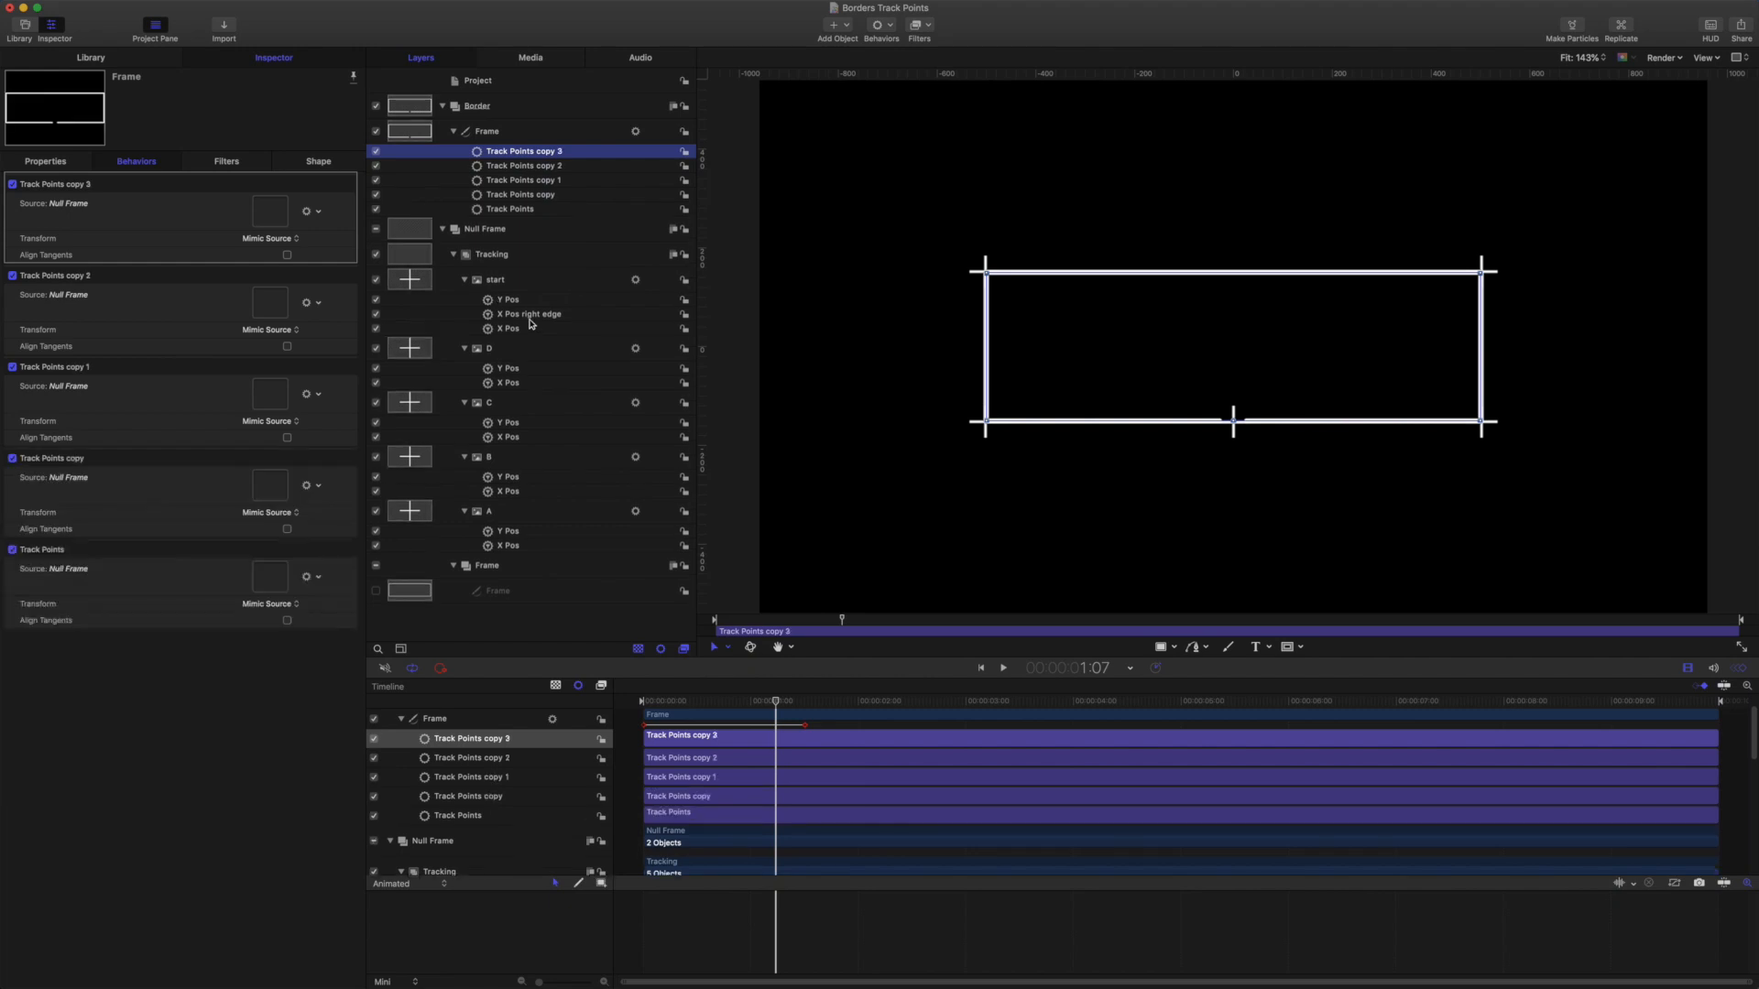
# Step: Rename the uppermost Track Points copy on the Frame as "Track Point 1"
pyautogui.doubleClick(560, 151)
pyautogui.press('BackSpace')
pyautogui.press('BackSpace')
pyautogui.press('BackSpace')
pyautogui.press('BackSpace')
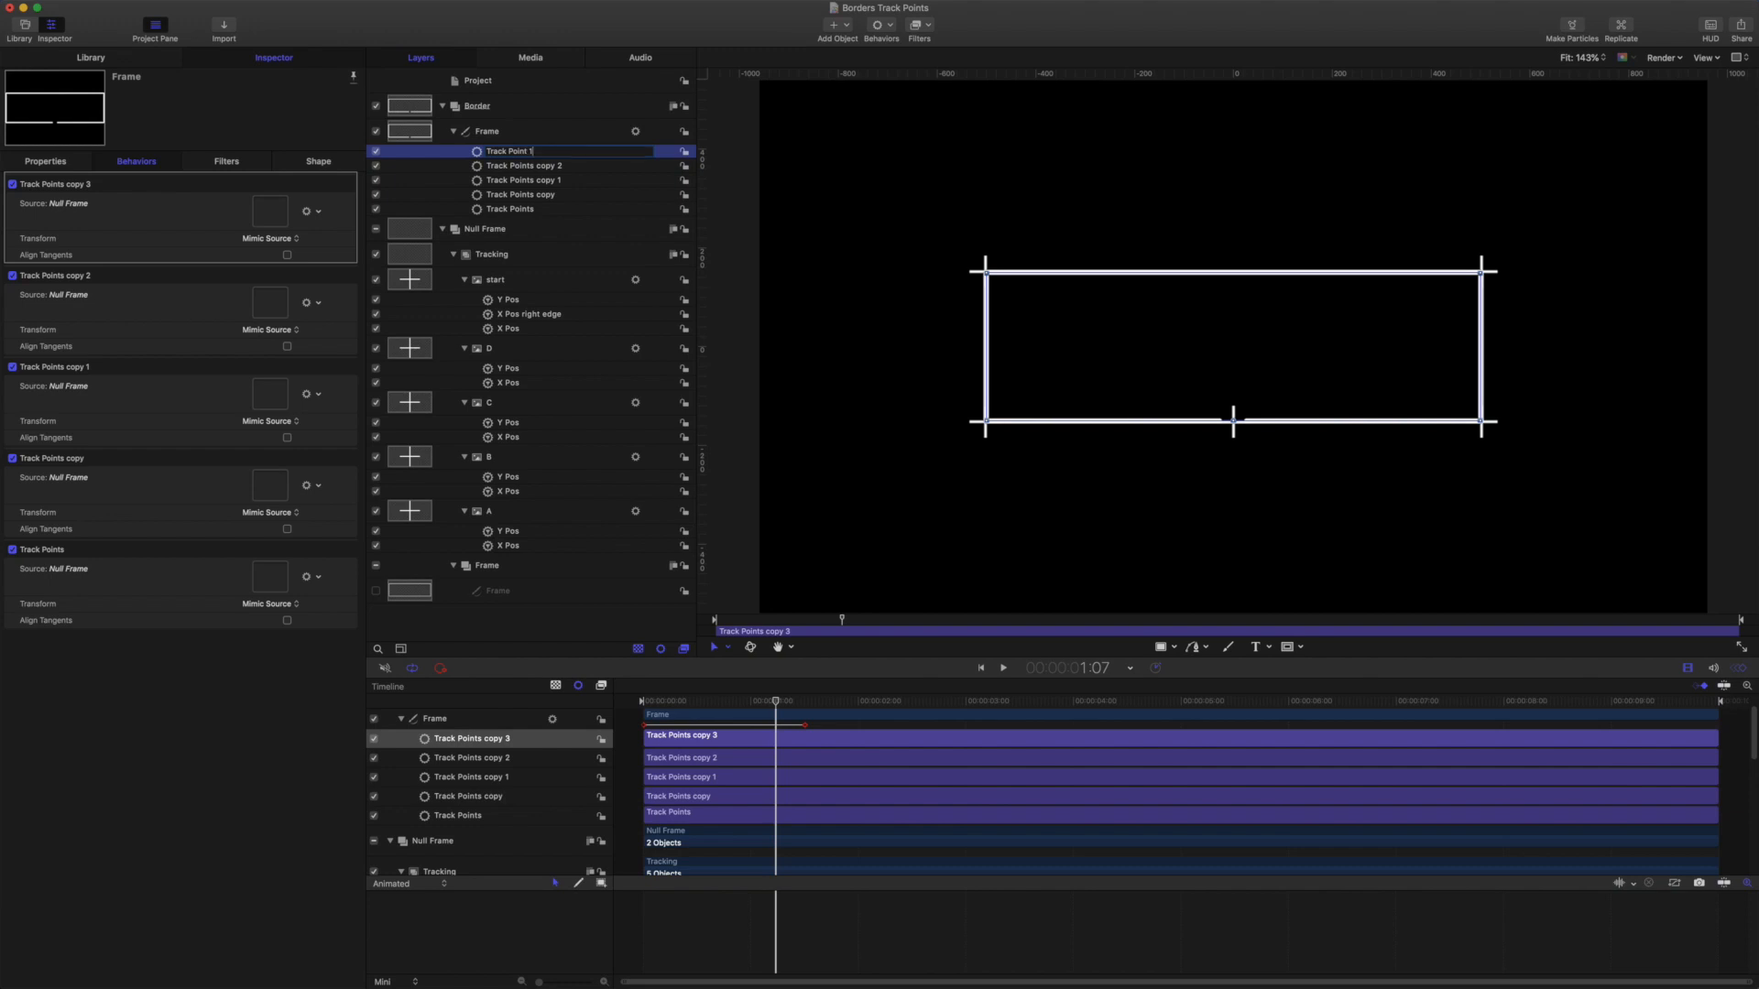
pyautogui.write('1')
pyautogui.press('Return')
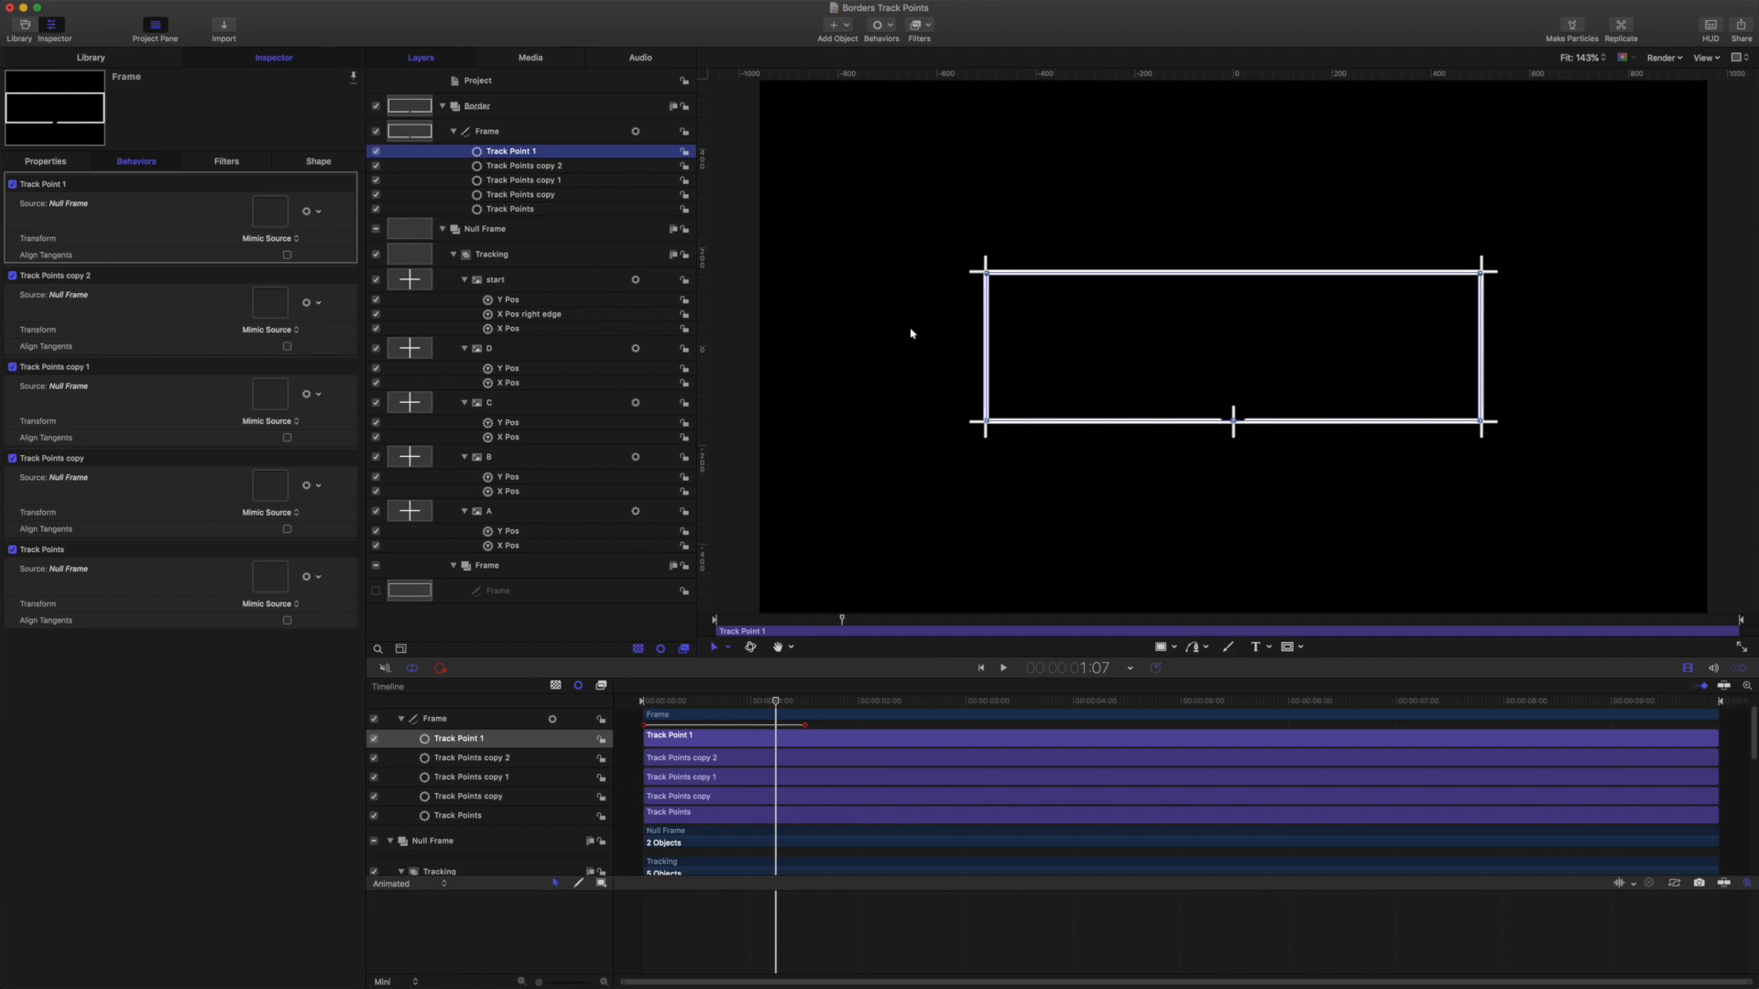
# Step: Set Track Point 1's source to the start drop zone, its Transform to Attach to Source, and leave only Track 1 enabled
pyautogui.moveTo(483, 279); pyautogui.dragTo(262, 231)
pyautogui.click(267, 240)
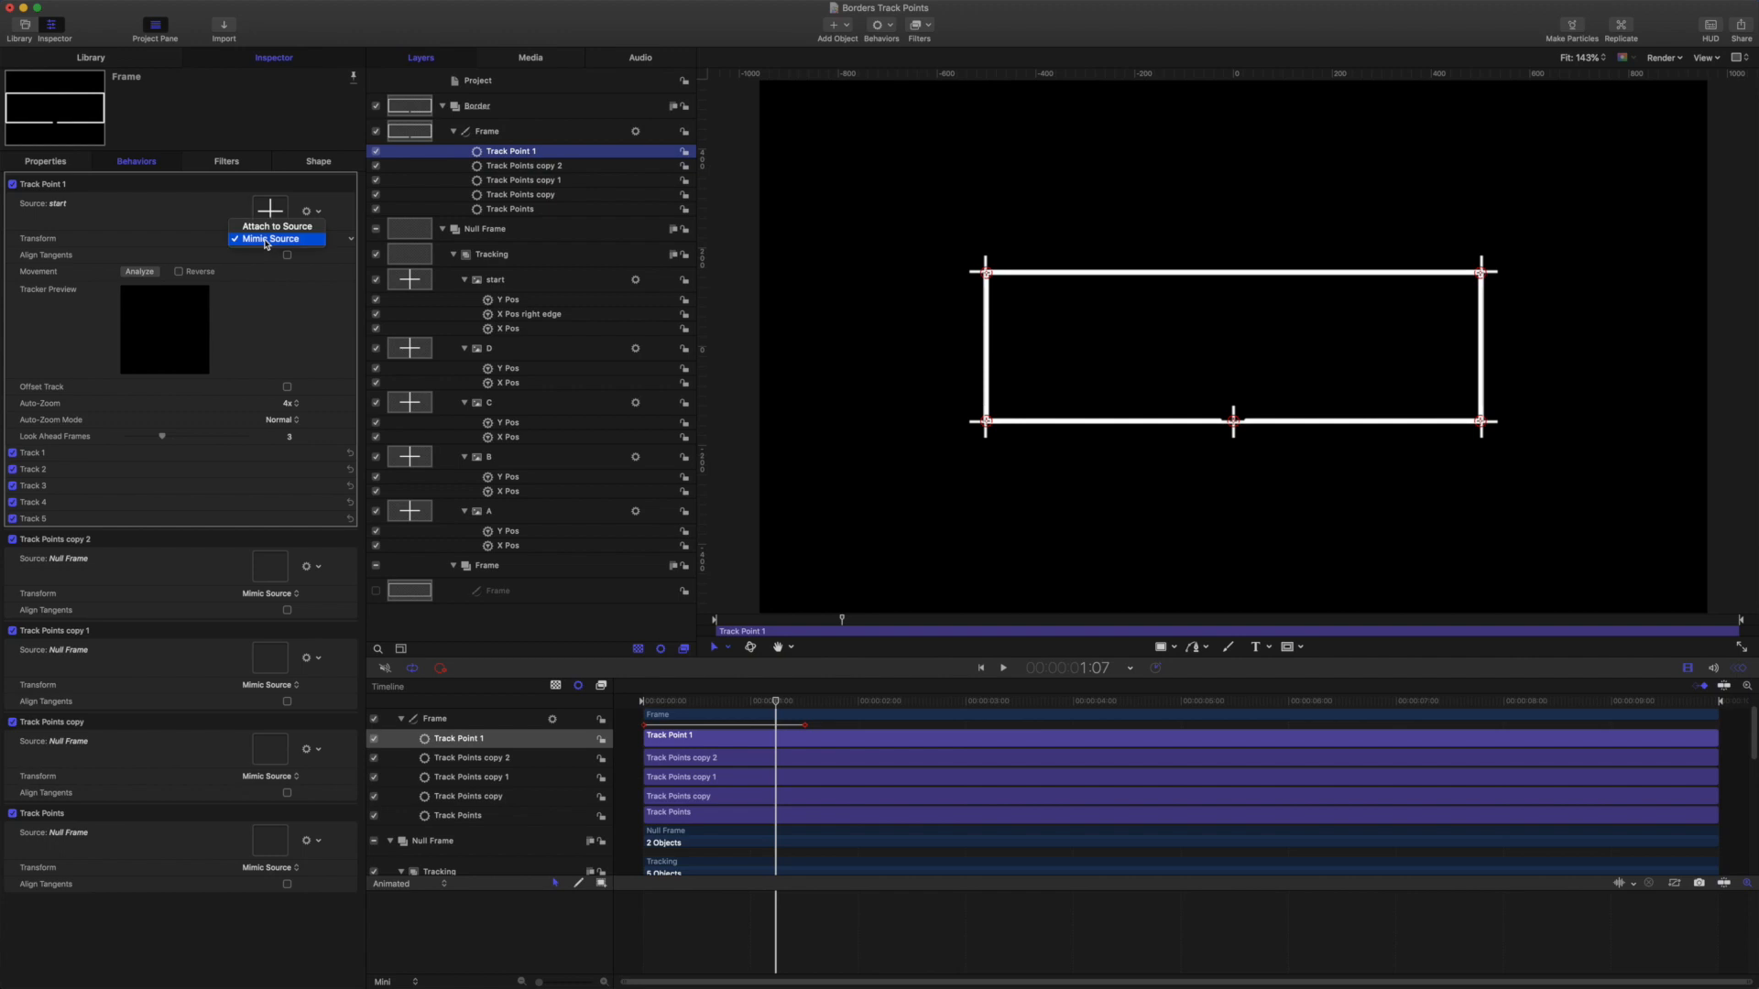
pyautogui.click(275, 226)
pyautogui.click(12, 469)
pyautogui.click(12, 485)
pyautogui.click(12, 502)
pyautogui.click(12, 519)
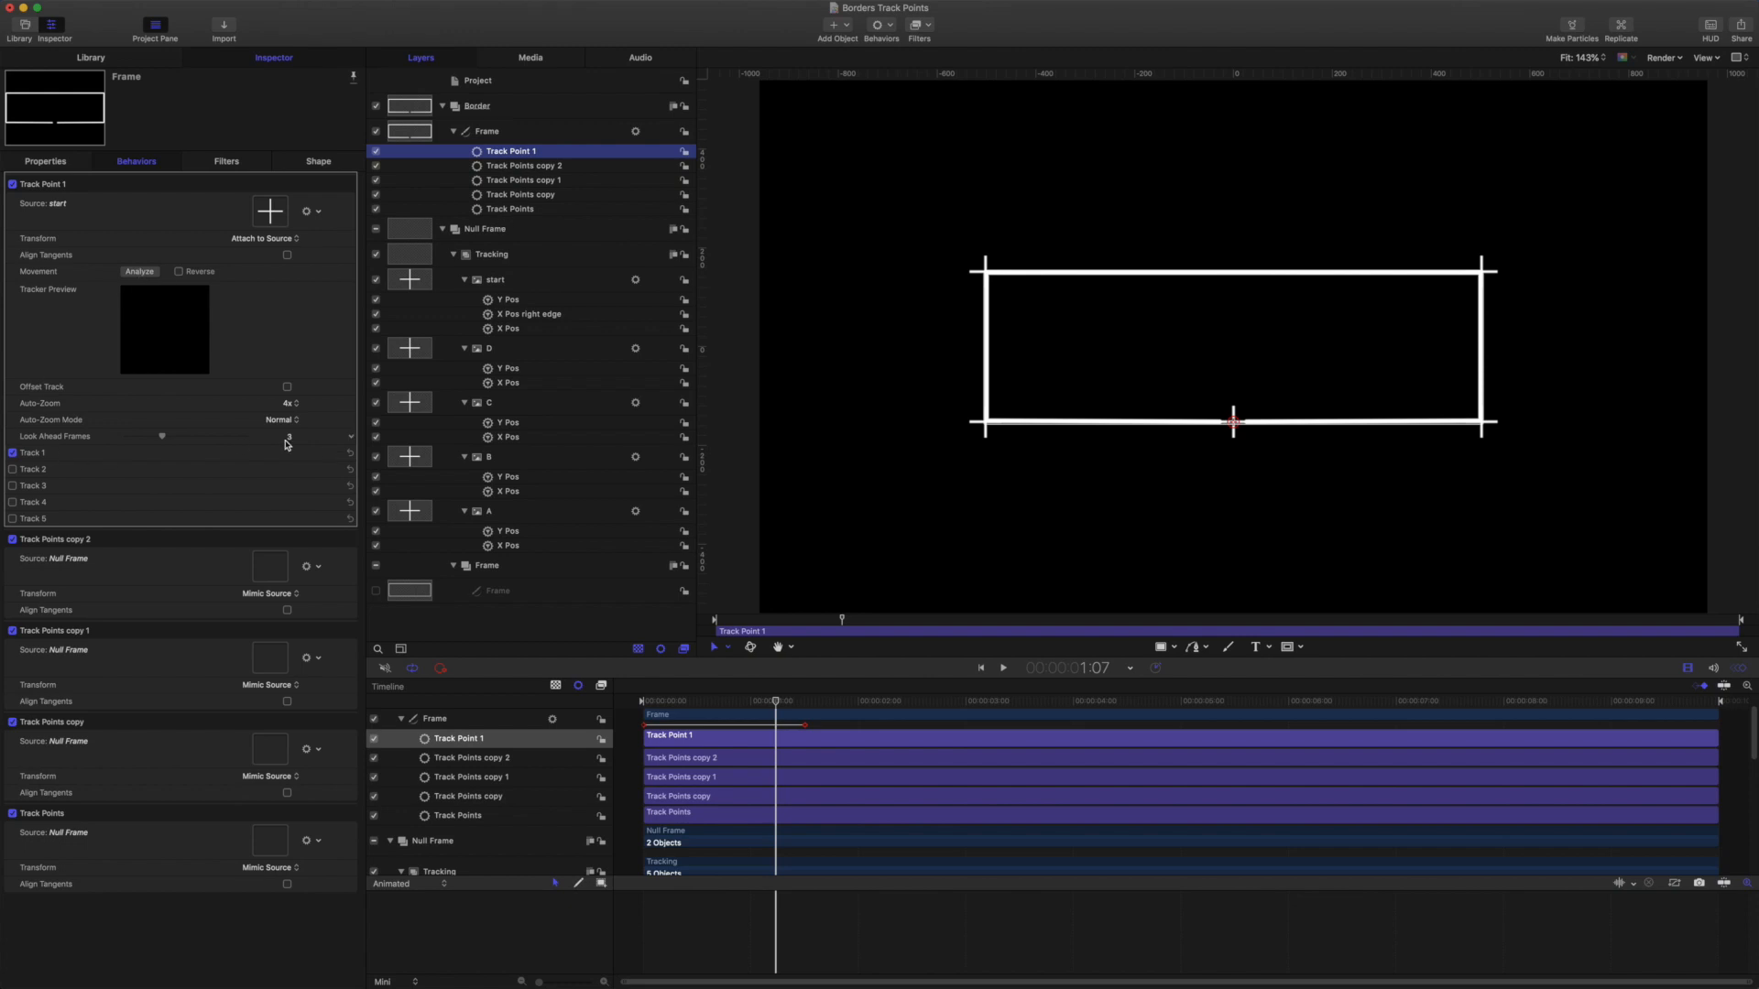
# Step: Rename the Track Points copy 2 behavior on the Frame as "Track Point 2"
pyautogui.click(545, 167)
pyautogui.doubleClick(543, 166)
pyautogui.click(571, 165)
pyautogui.press('BackSpace')
pyautogui.press('BackSpace')
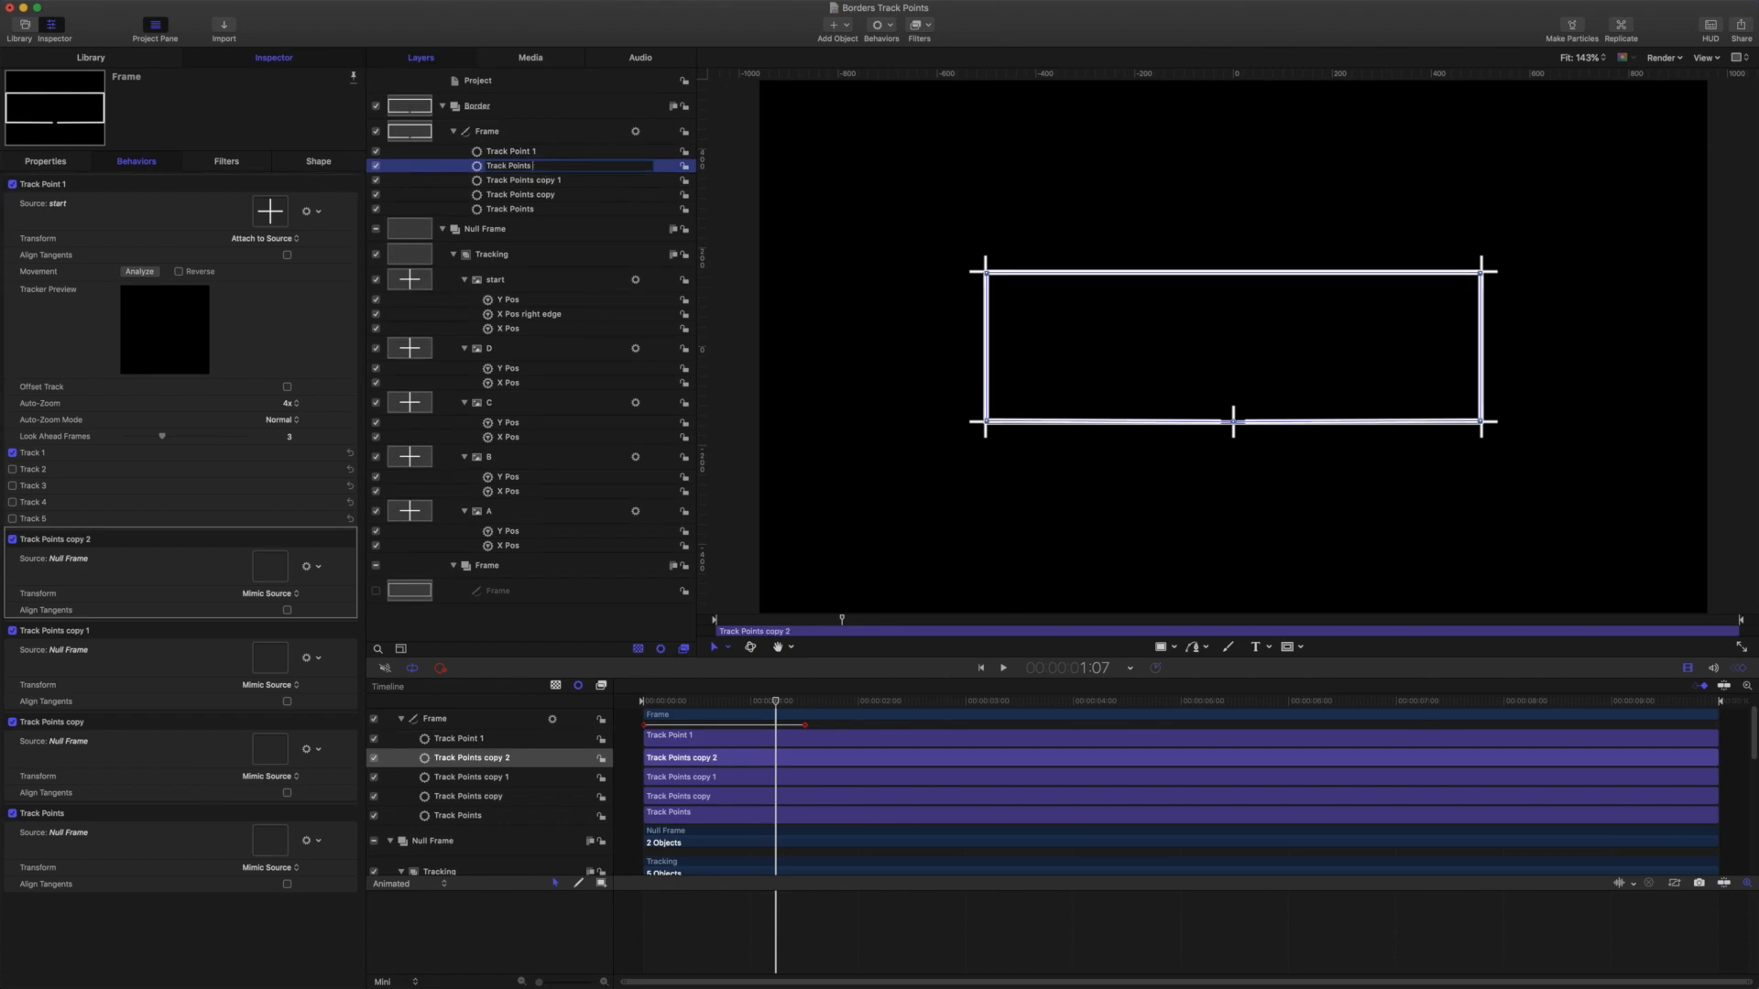
pyautogui.write('2')
pyautogui.press('Return')
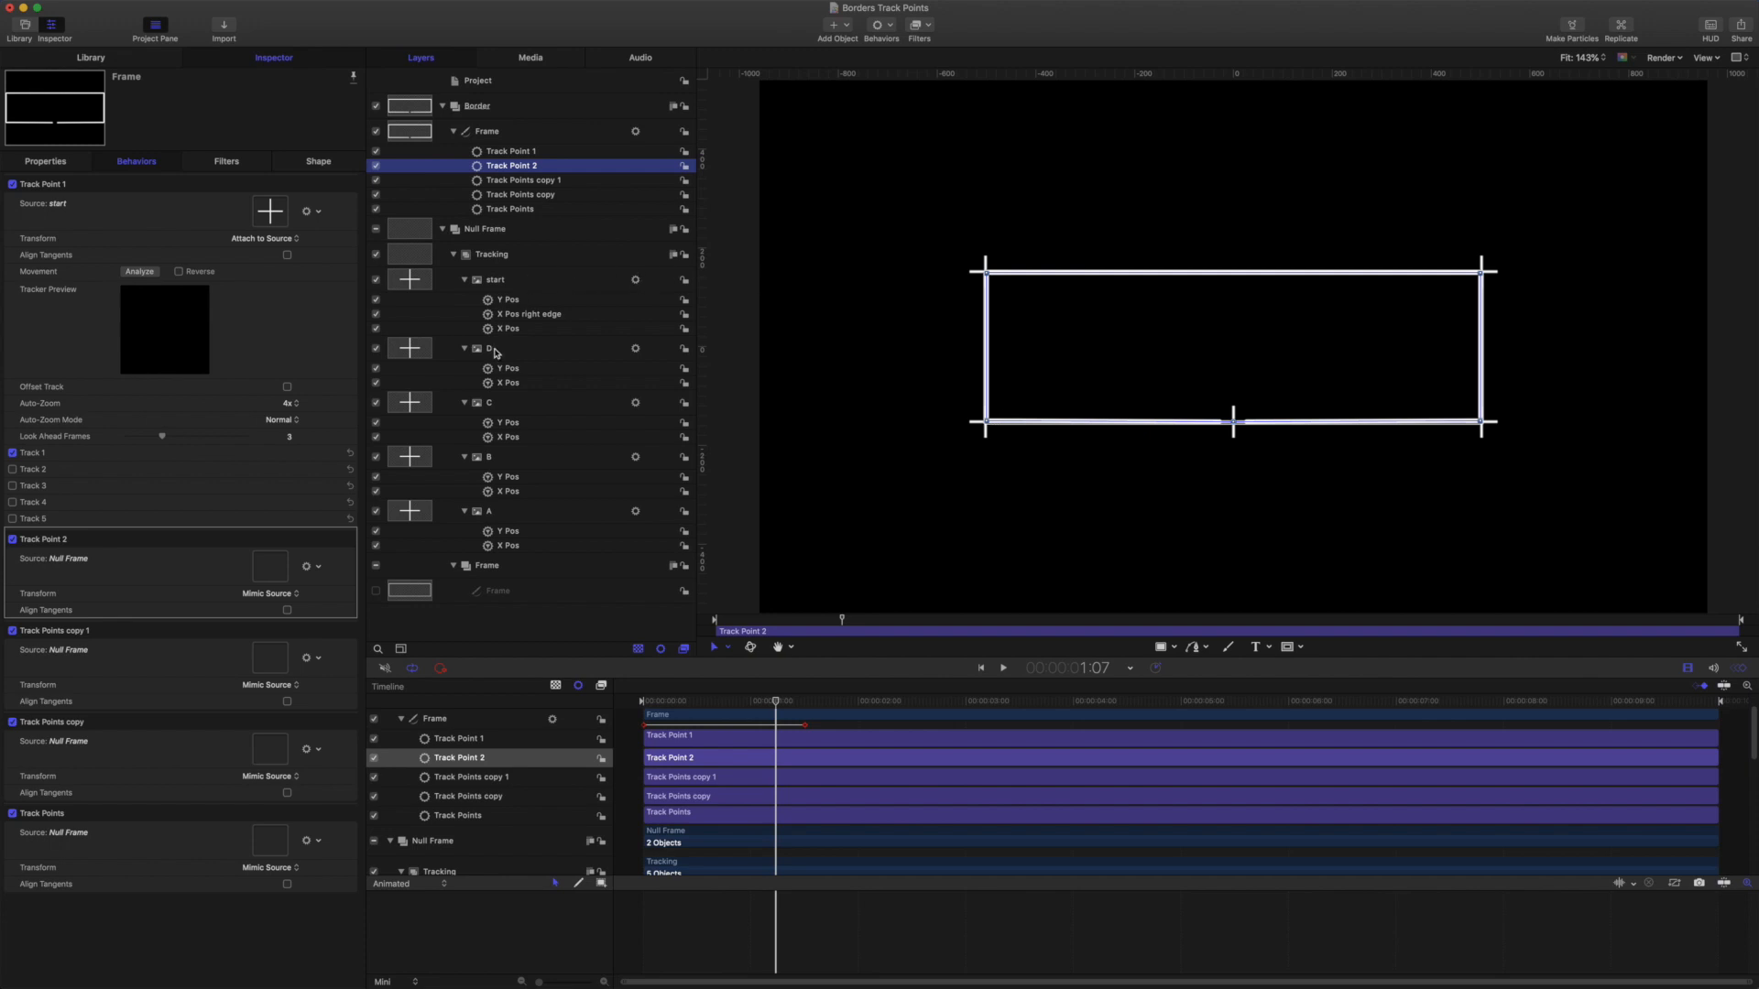
# Step: Set Track Point 2's source to drop zone D, its Transform to Attach to Source, and leave only Track 2 enabled
pyautogui.moveTo(494, 352); pyautogui.dragTo(268, 580)
pyautogui.click(275, 427)
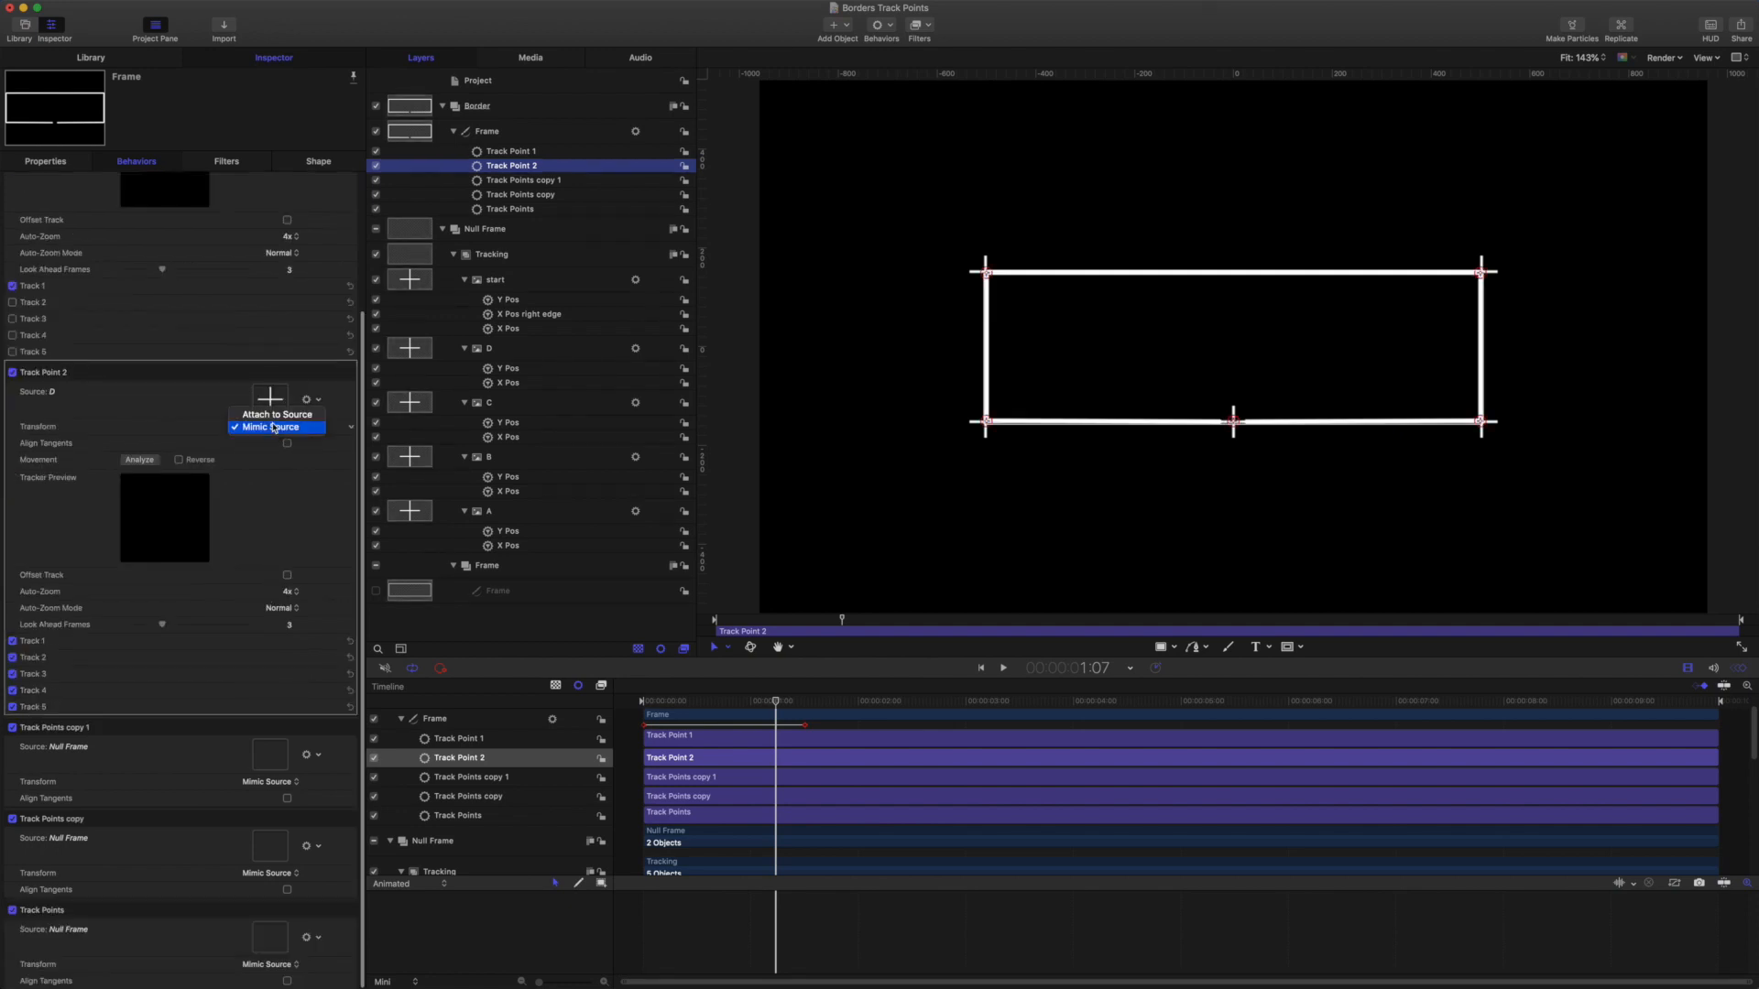
pyautogui.click(275, 415)
pyautogui.click(12, 641)
pyautogui.click(12, 674)
pyautogui.click(12, 690)
pyautogui.click(12, 706)
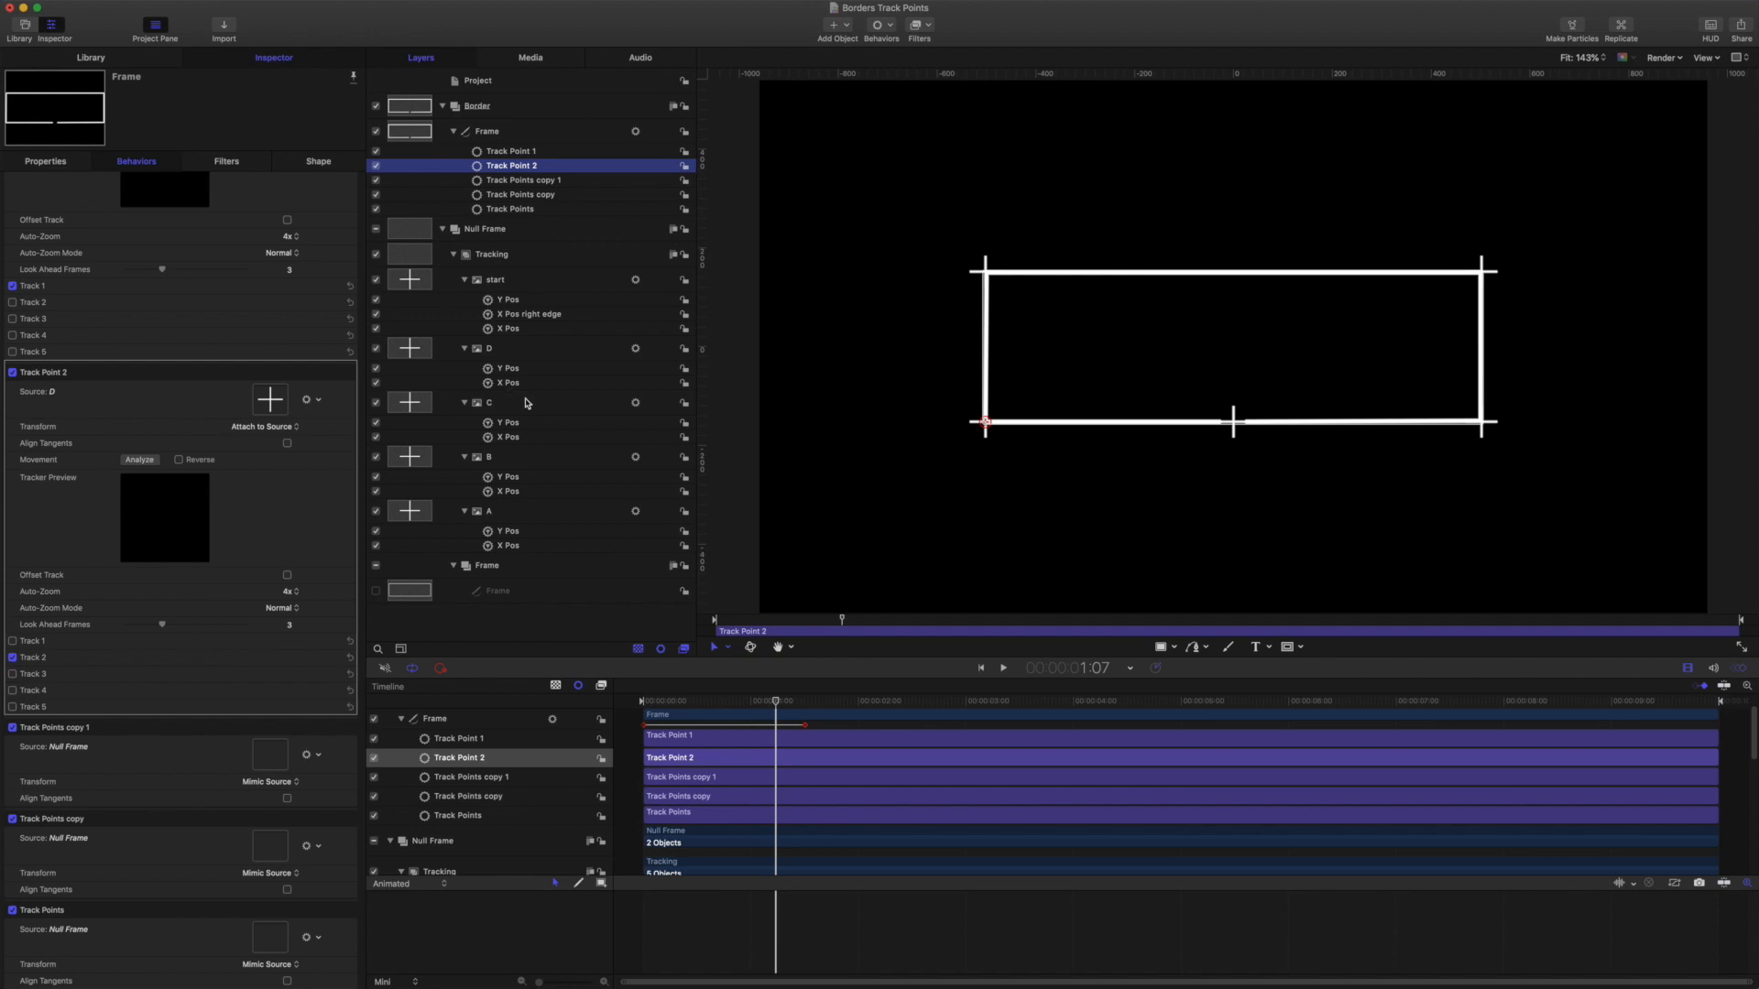
# Step: Rename the Track Points copy 1 behavior on the Frame as "Track Point 3"
pyautogui.click(561, 180)
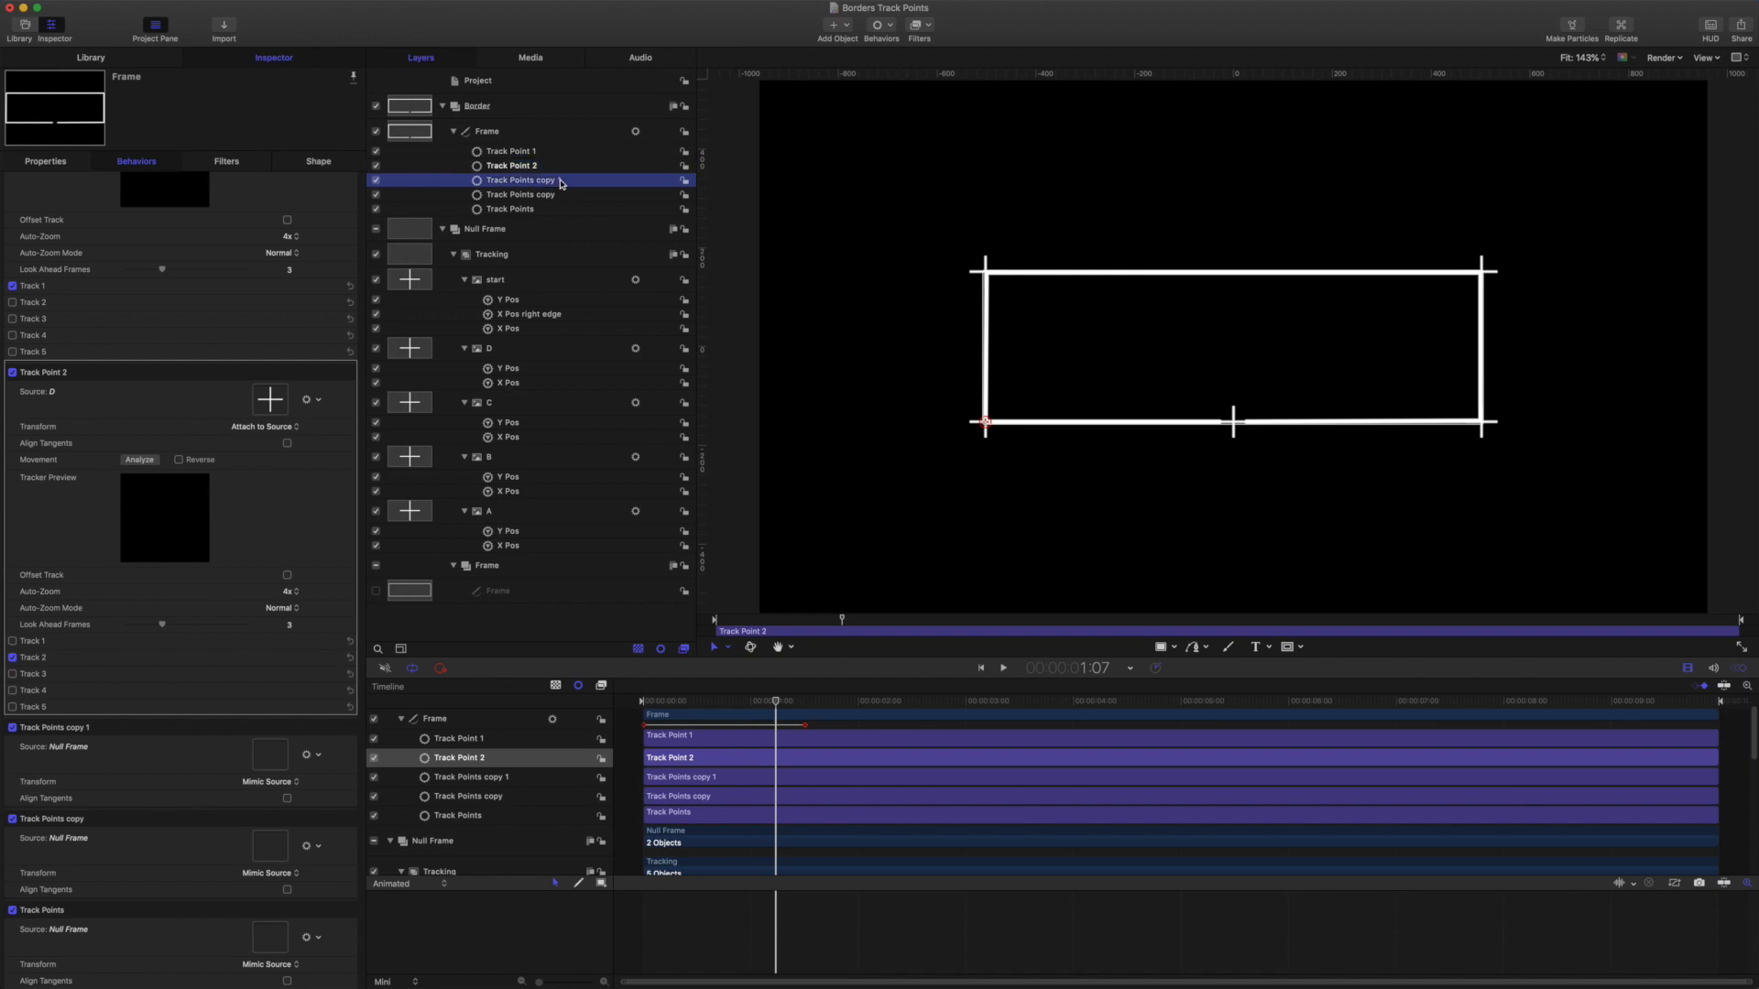
pyautogui.doubleClick(561, 181)
pyautogui.press('BackSpace')
pyautogui.press('BackSpace')
pyautogui.press('BackSpace')
pyautogui.press('BackSpace')
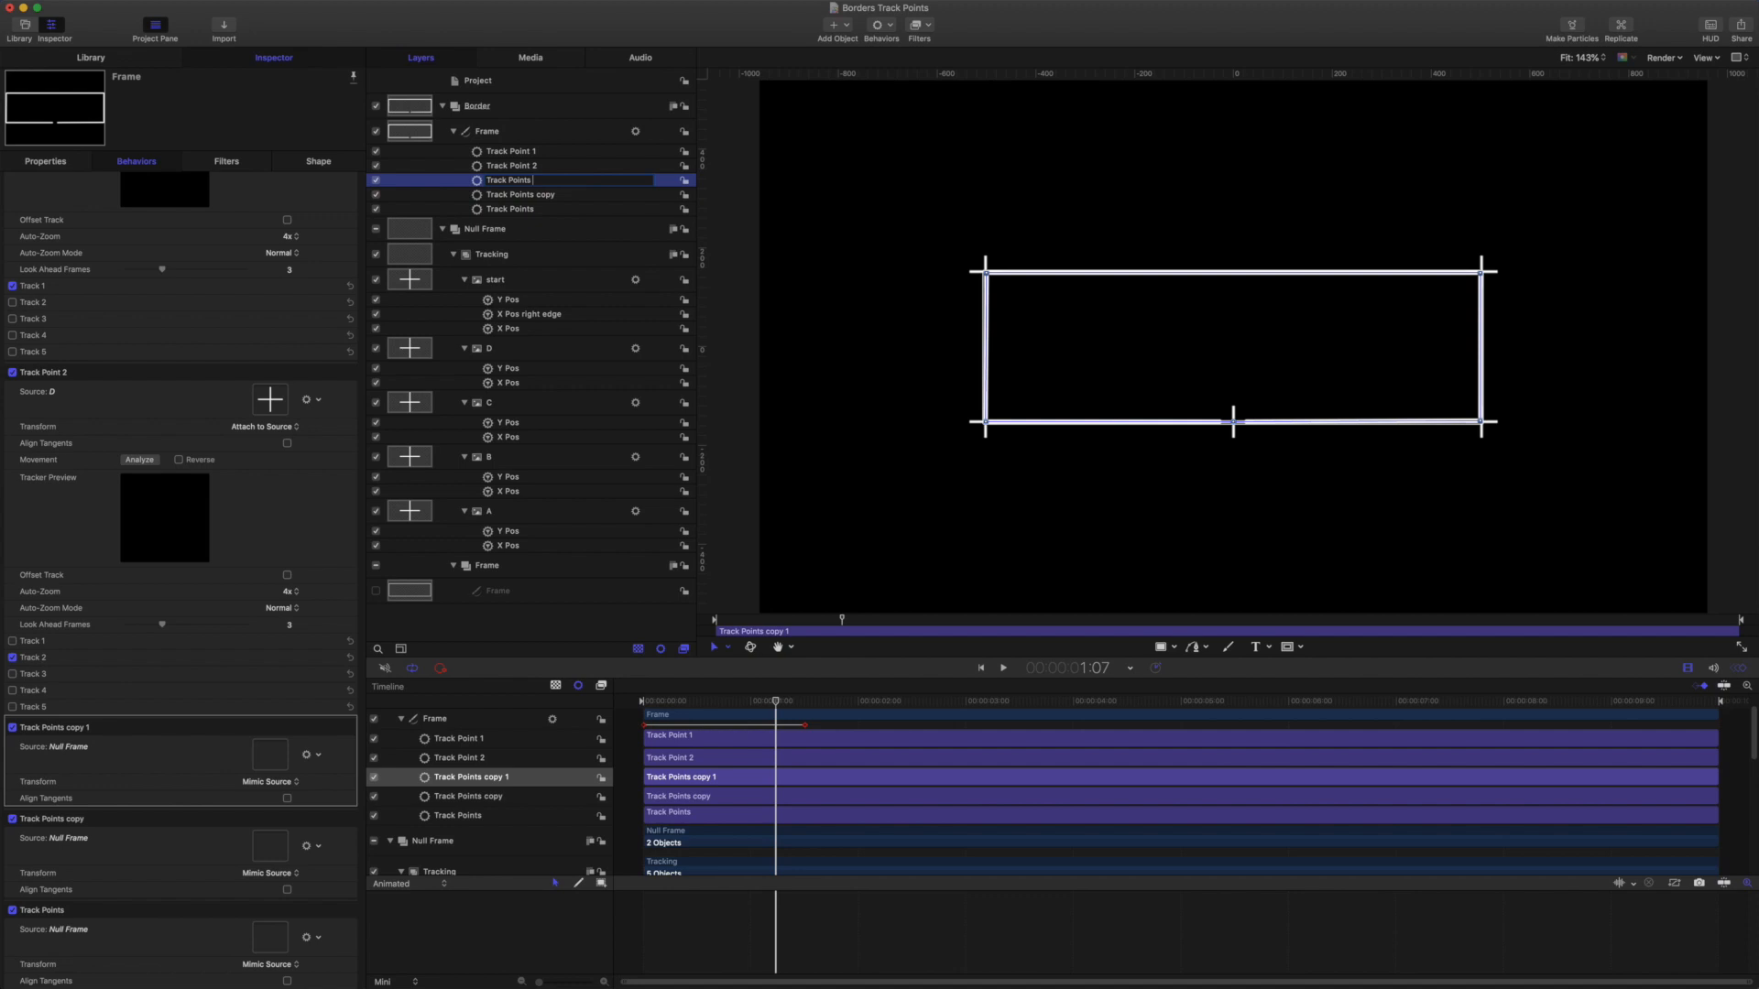
pyautogui.write('3')
pyautogui.press('Return')
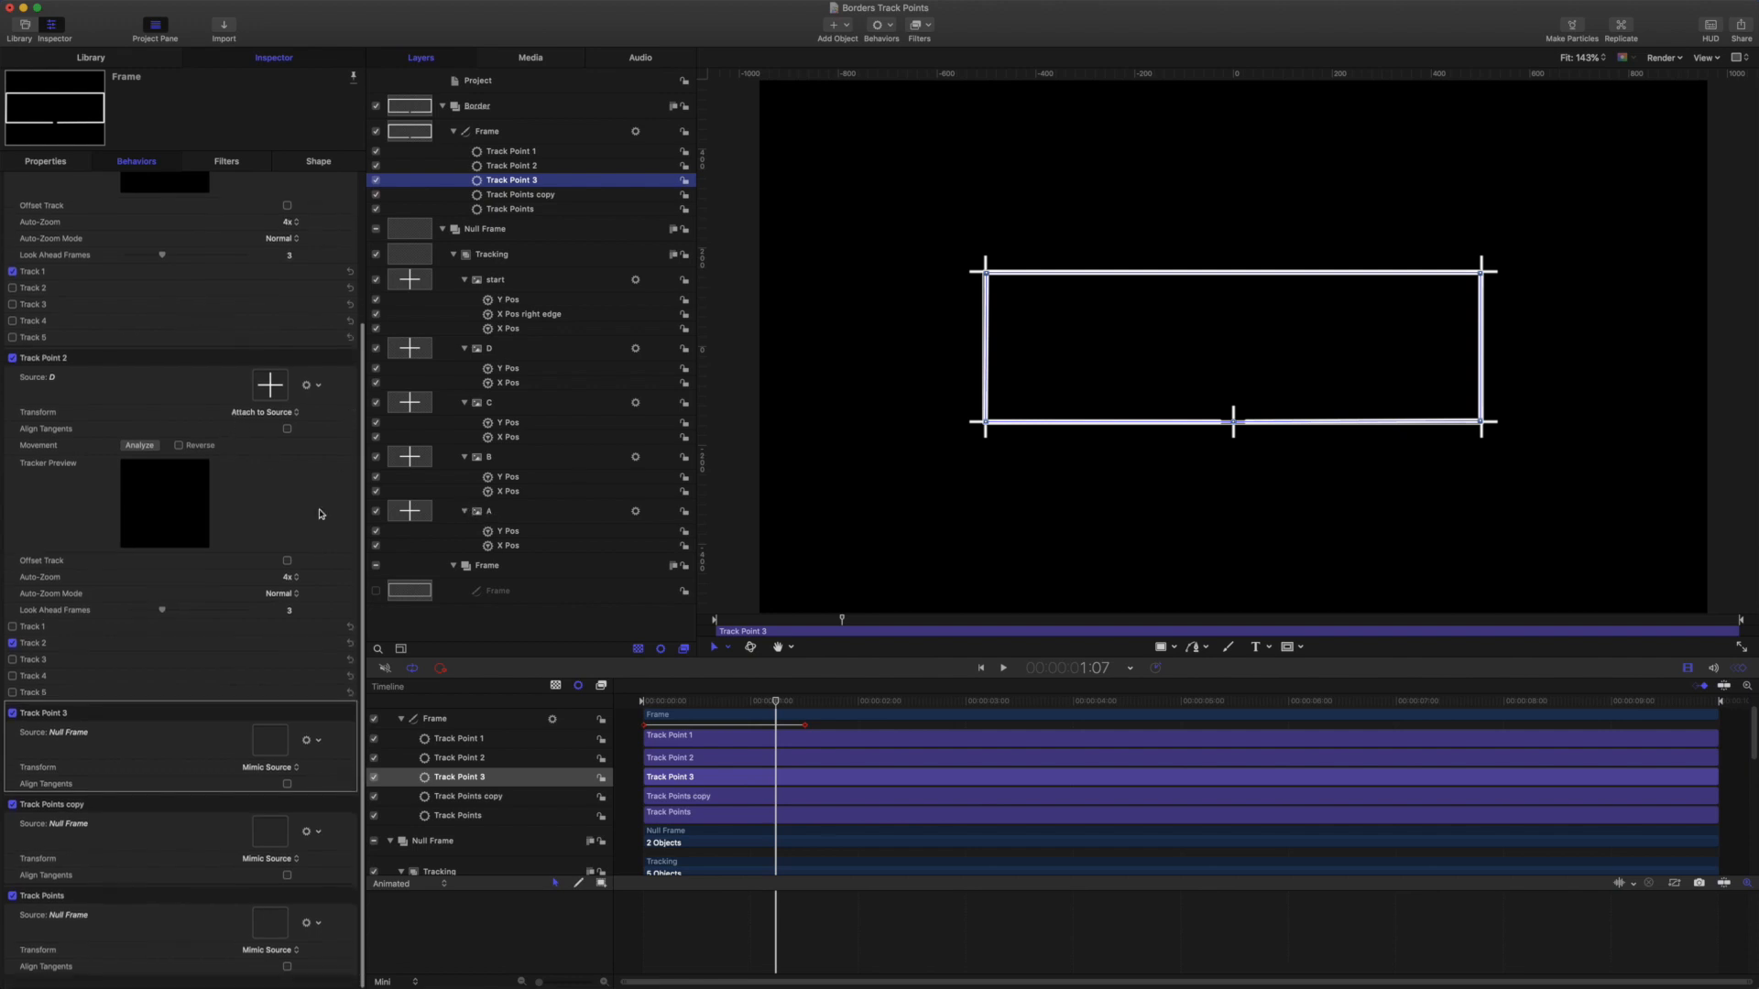
# Step: Set Track Point 3's source to drop zone A, its Transform to Attach to Source, and leave only Track 3 enabled
pyautogui.moveTo(498, 514); pyautogui.dragTo(271, 759)
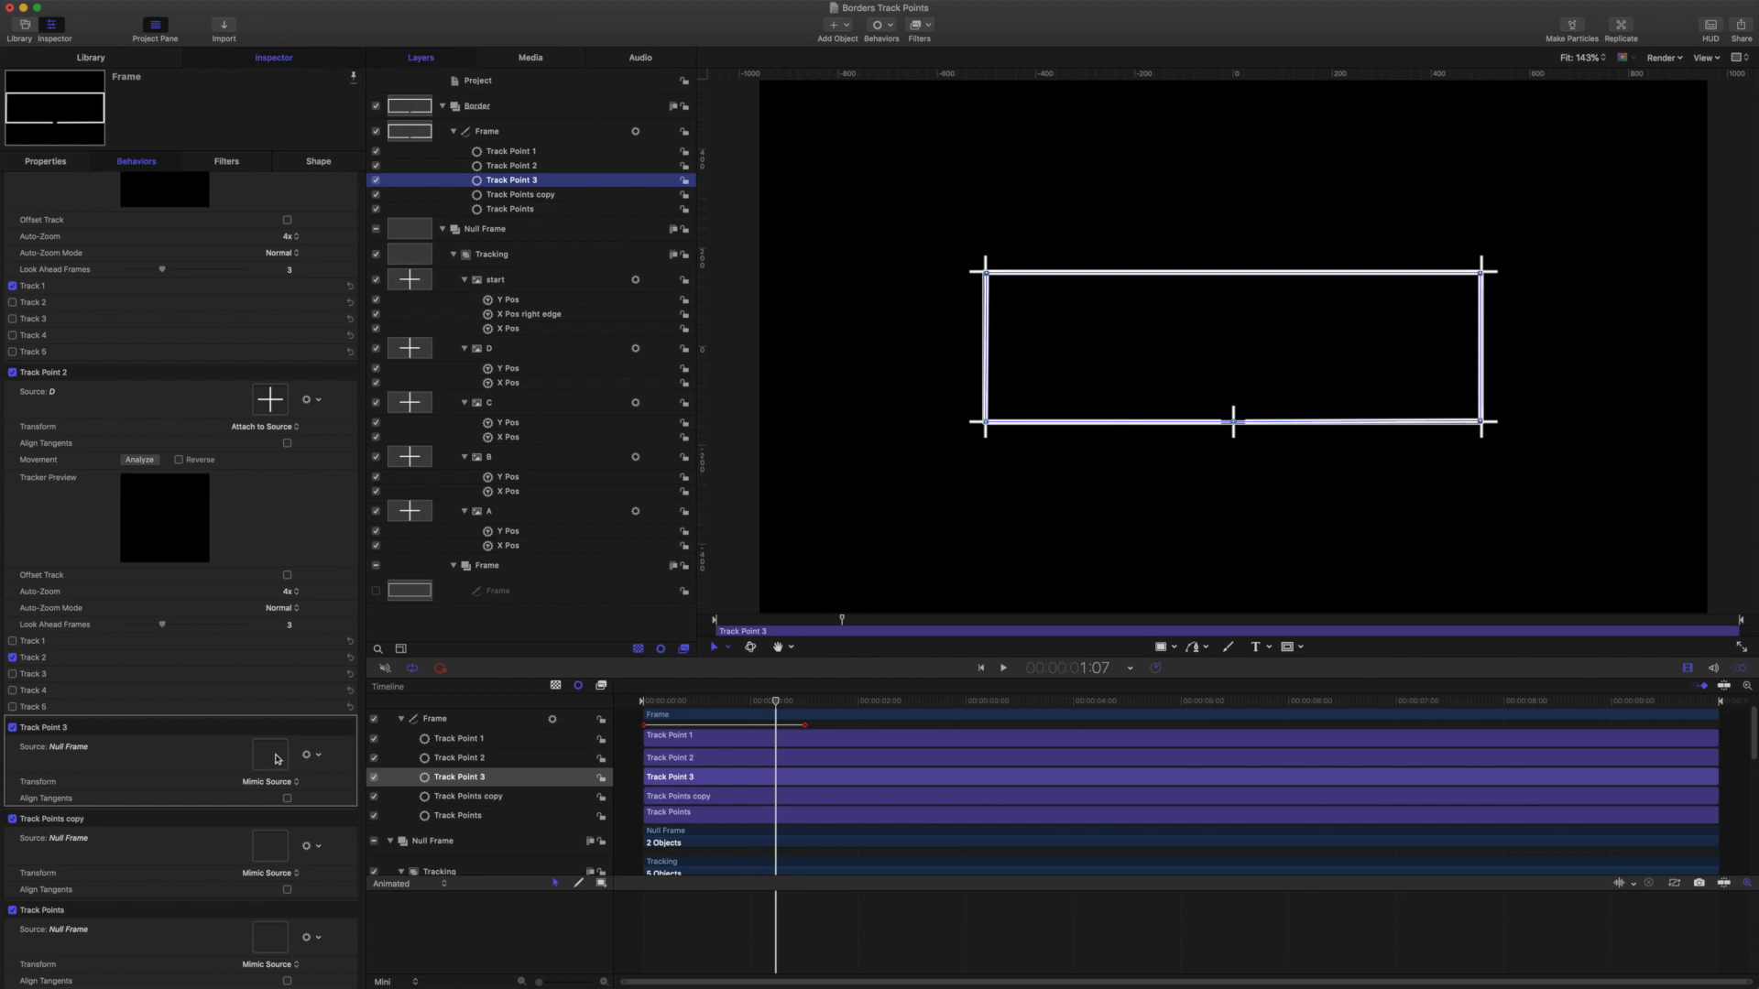
pyautogui.click(272, 784)
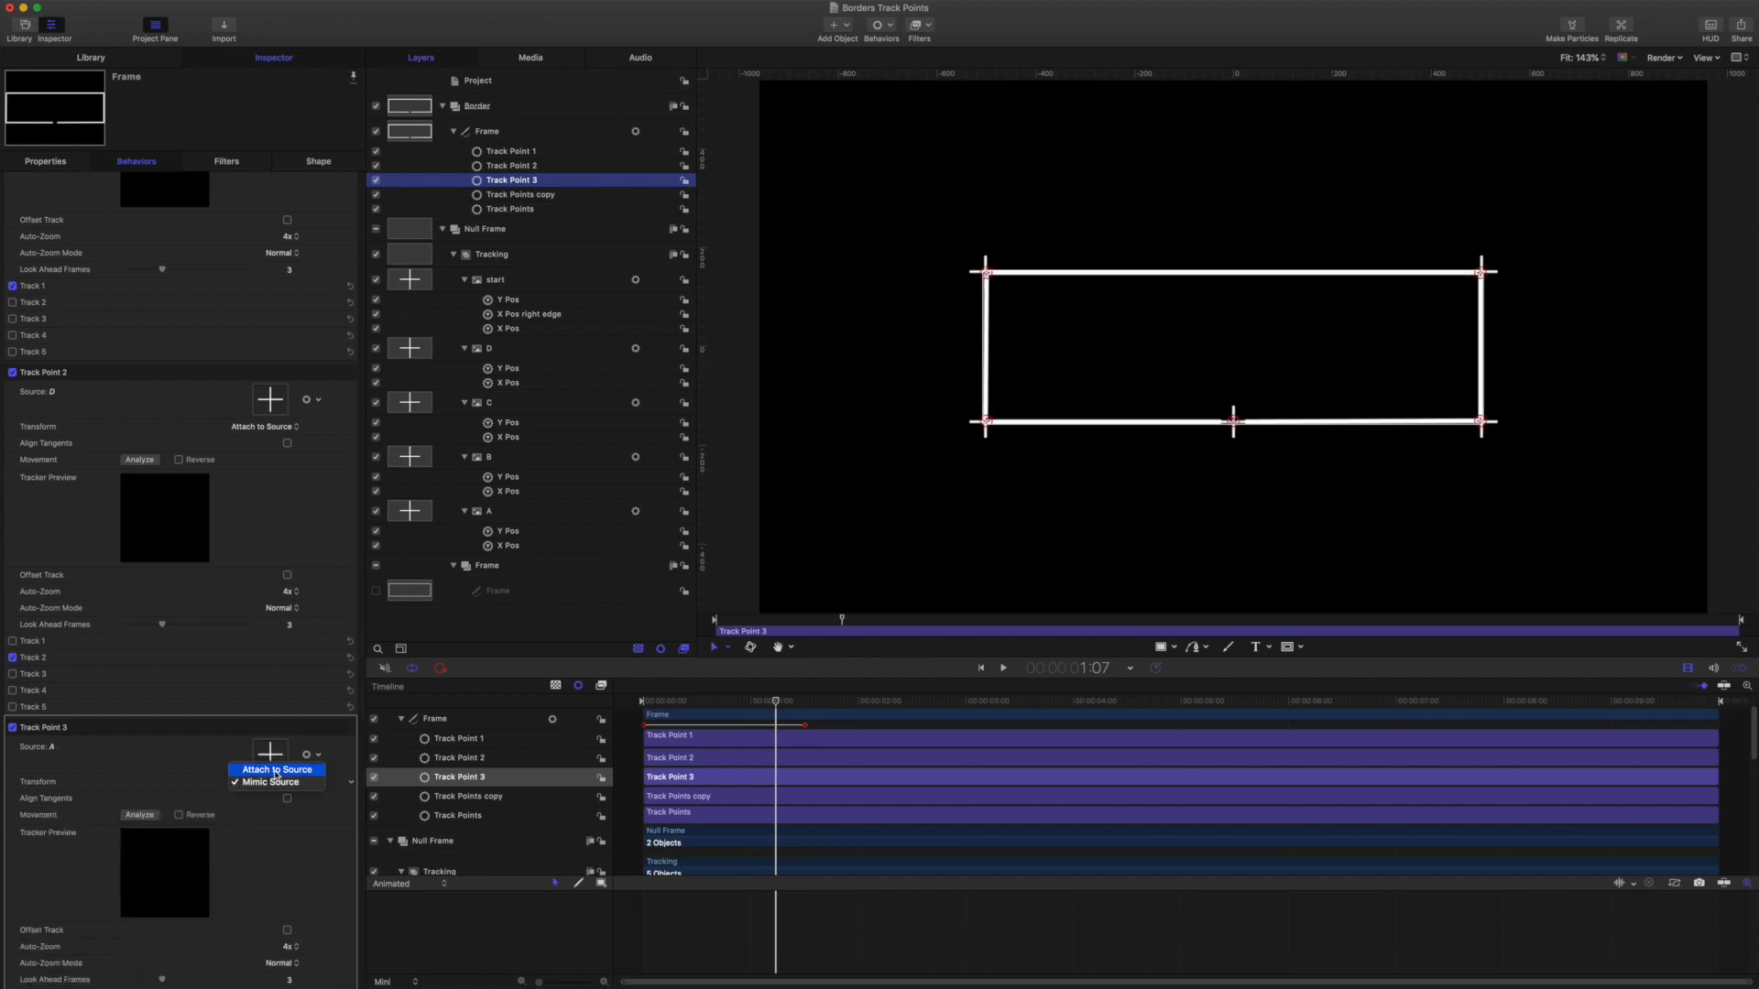
pyautogui.click(275, 770)
pyautogui.scroll(-4, 303, 556)
pyautogui.scroll(-2, 303, 556)
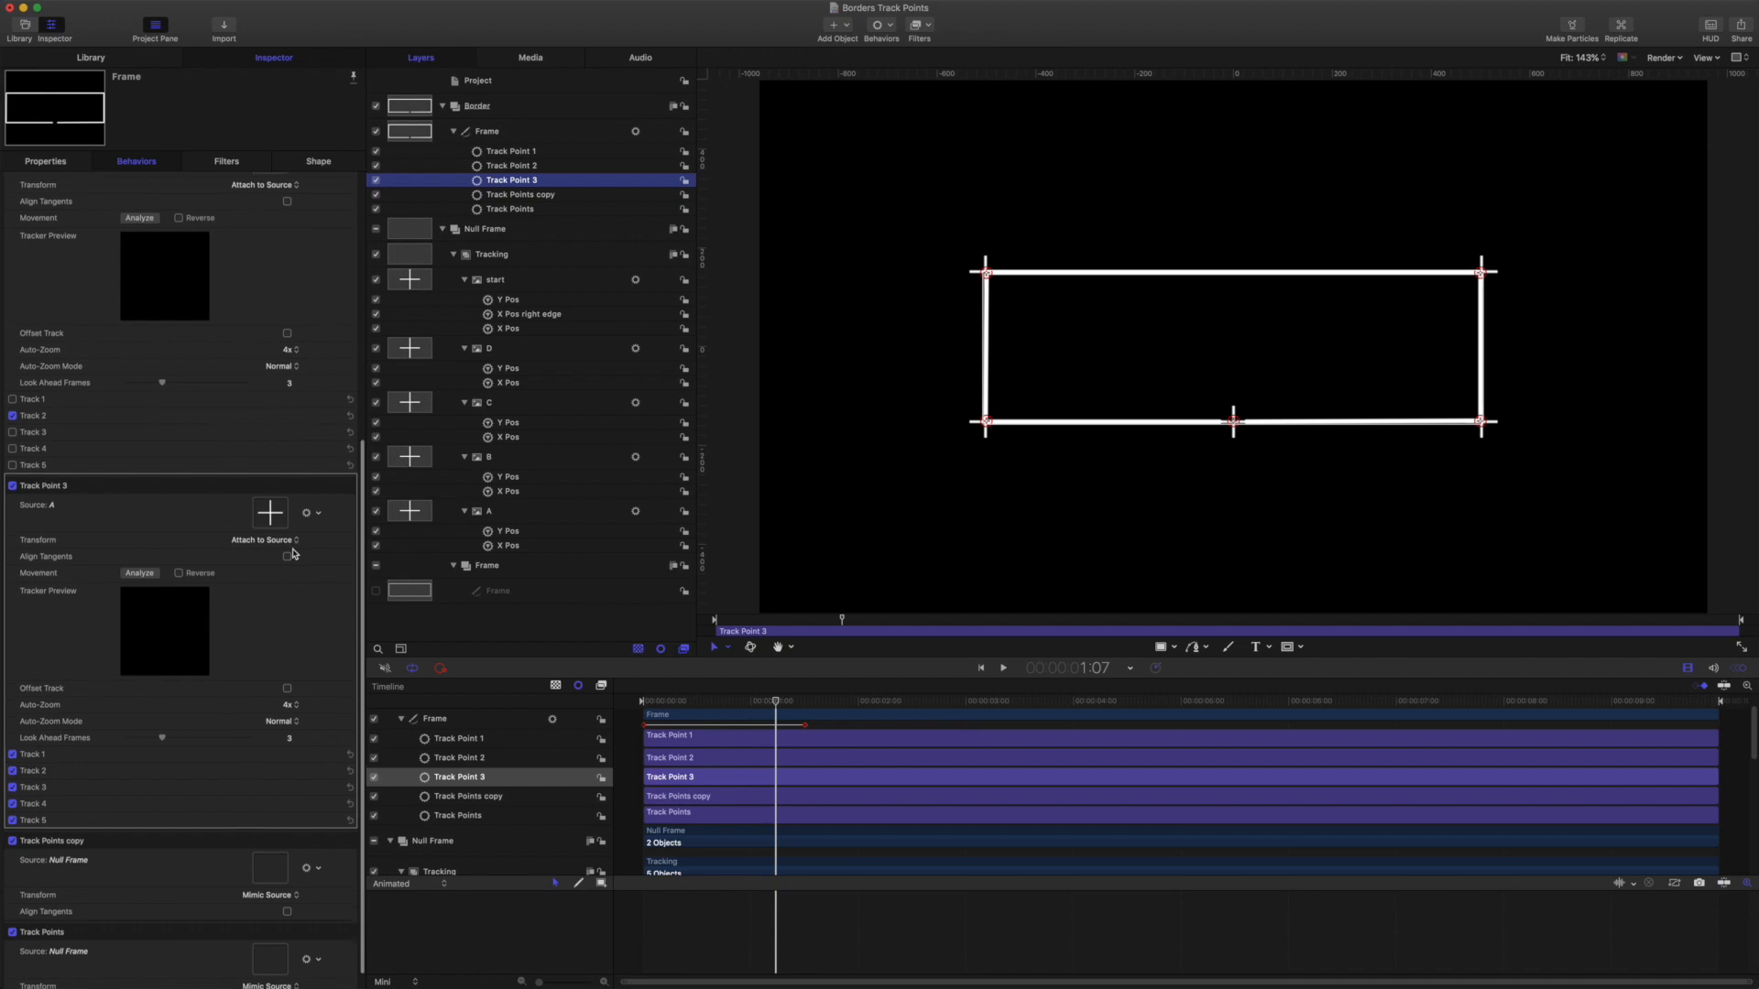
pyautogui.click(12, 751)
pyautogui.click(13, 767)
pyautogui.click(13, 800)
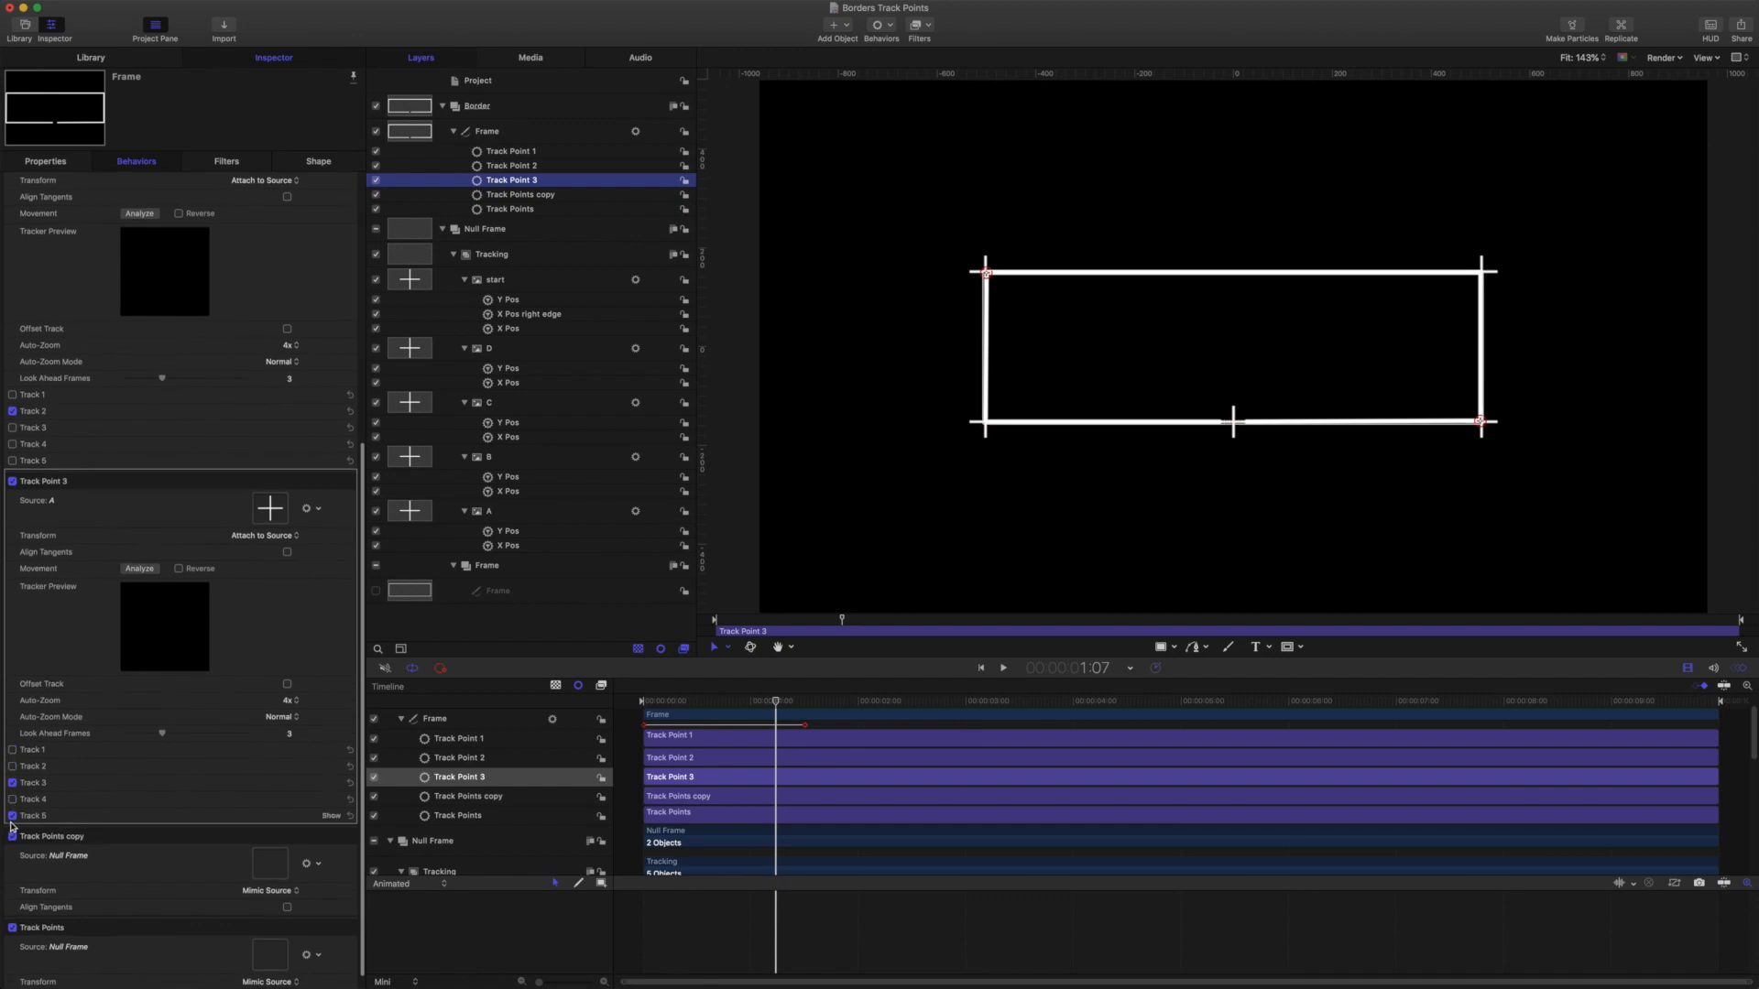
pyautogui.scroll(-1, 349, 786)
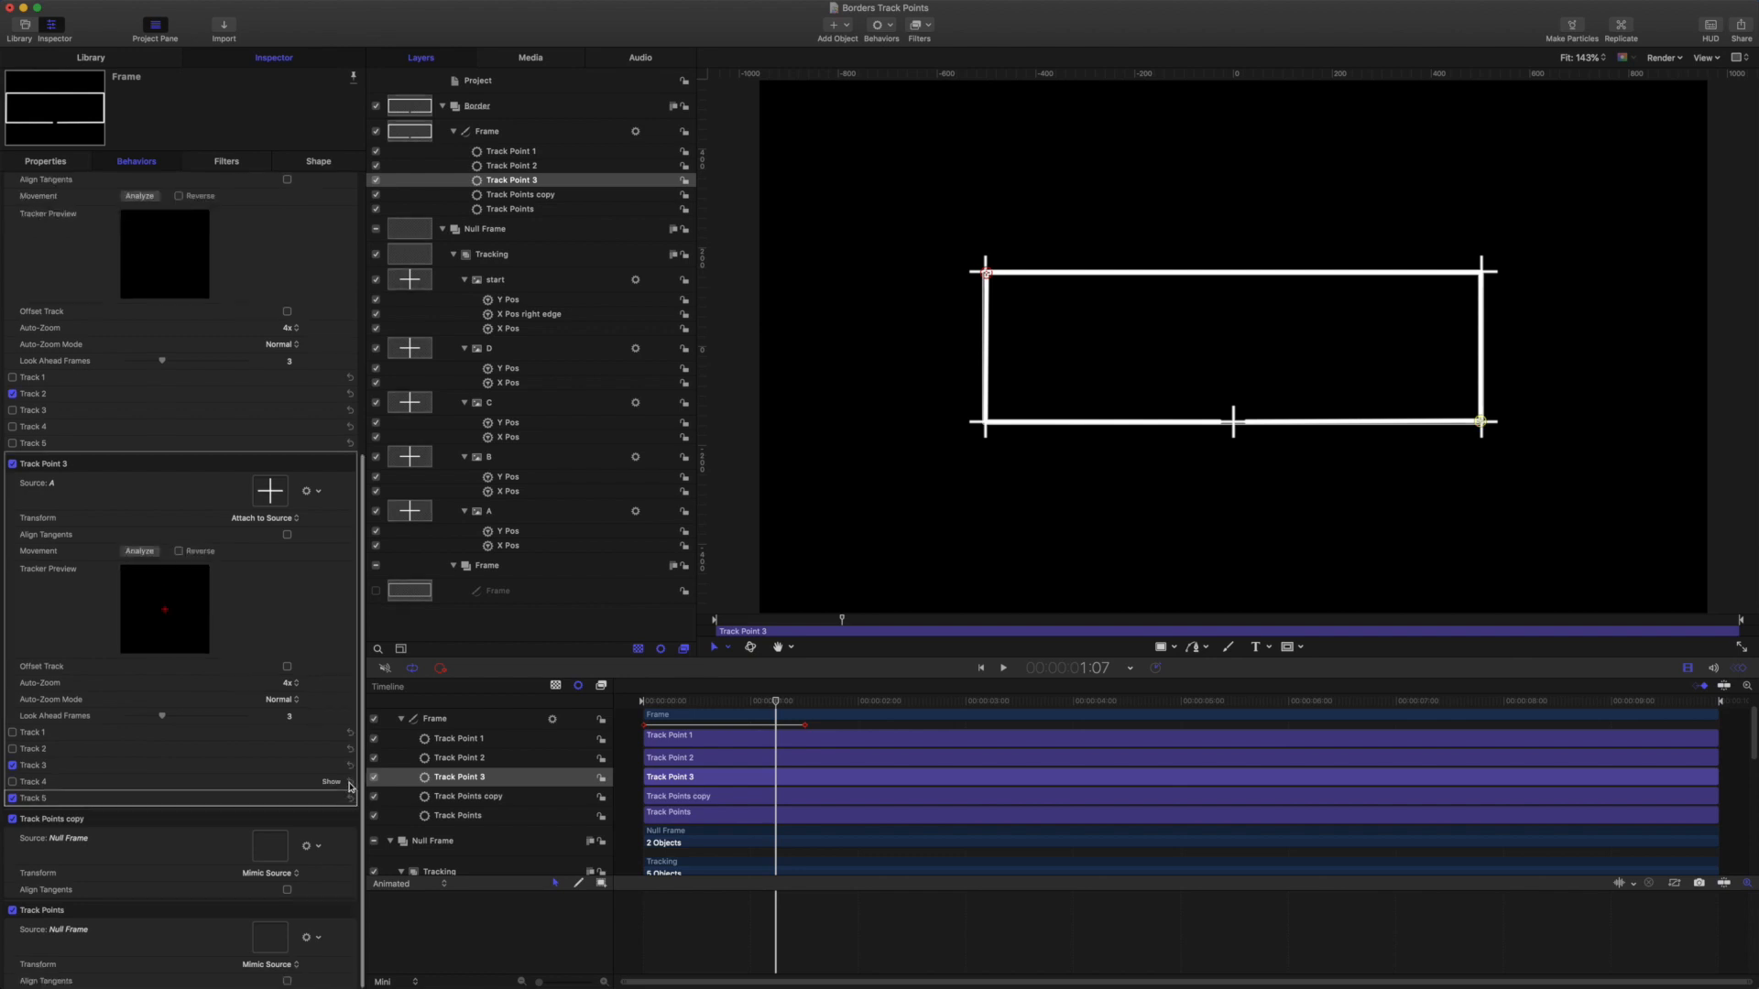
pyautogui.click(12, 800)
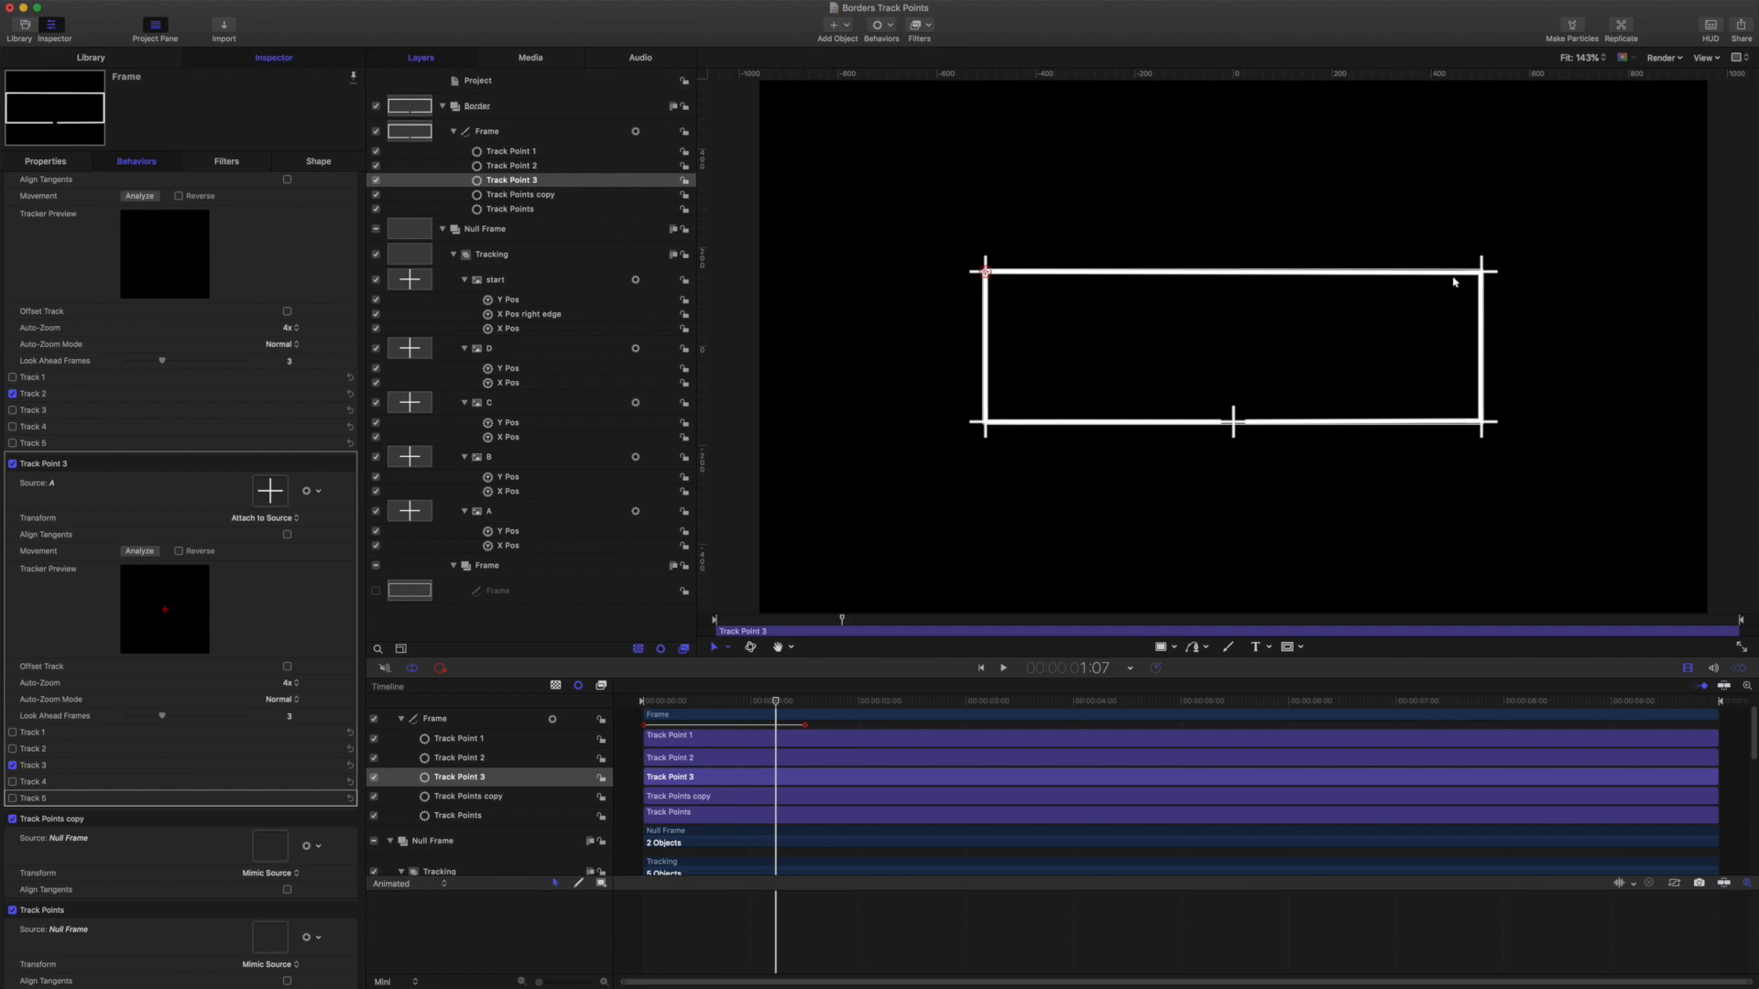
# Step: Rename the Track Points copy behavior on the Frame as "Track Point 4"
pyautogui.click(552, 197)
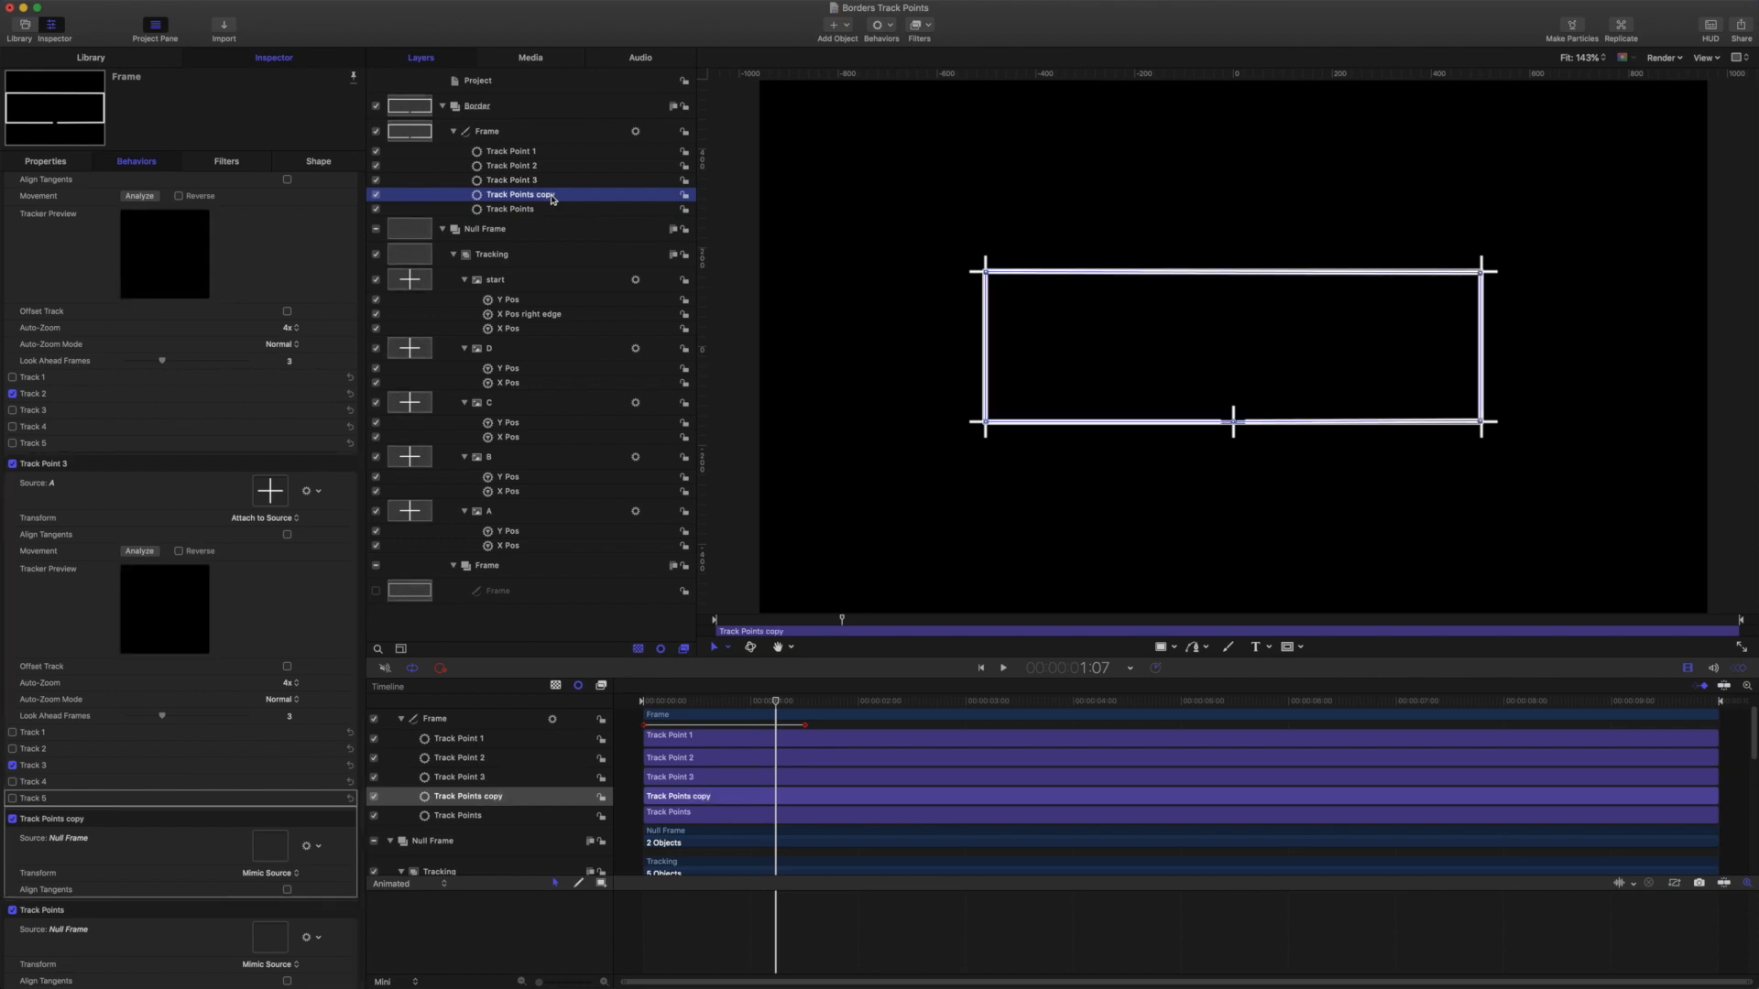
pyautogui.doubleClick(552, 197)
pyautogui.press('BackSpace')
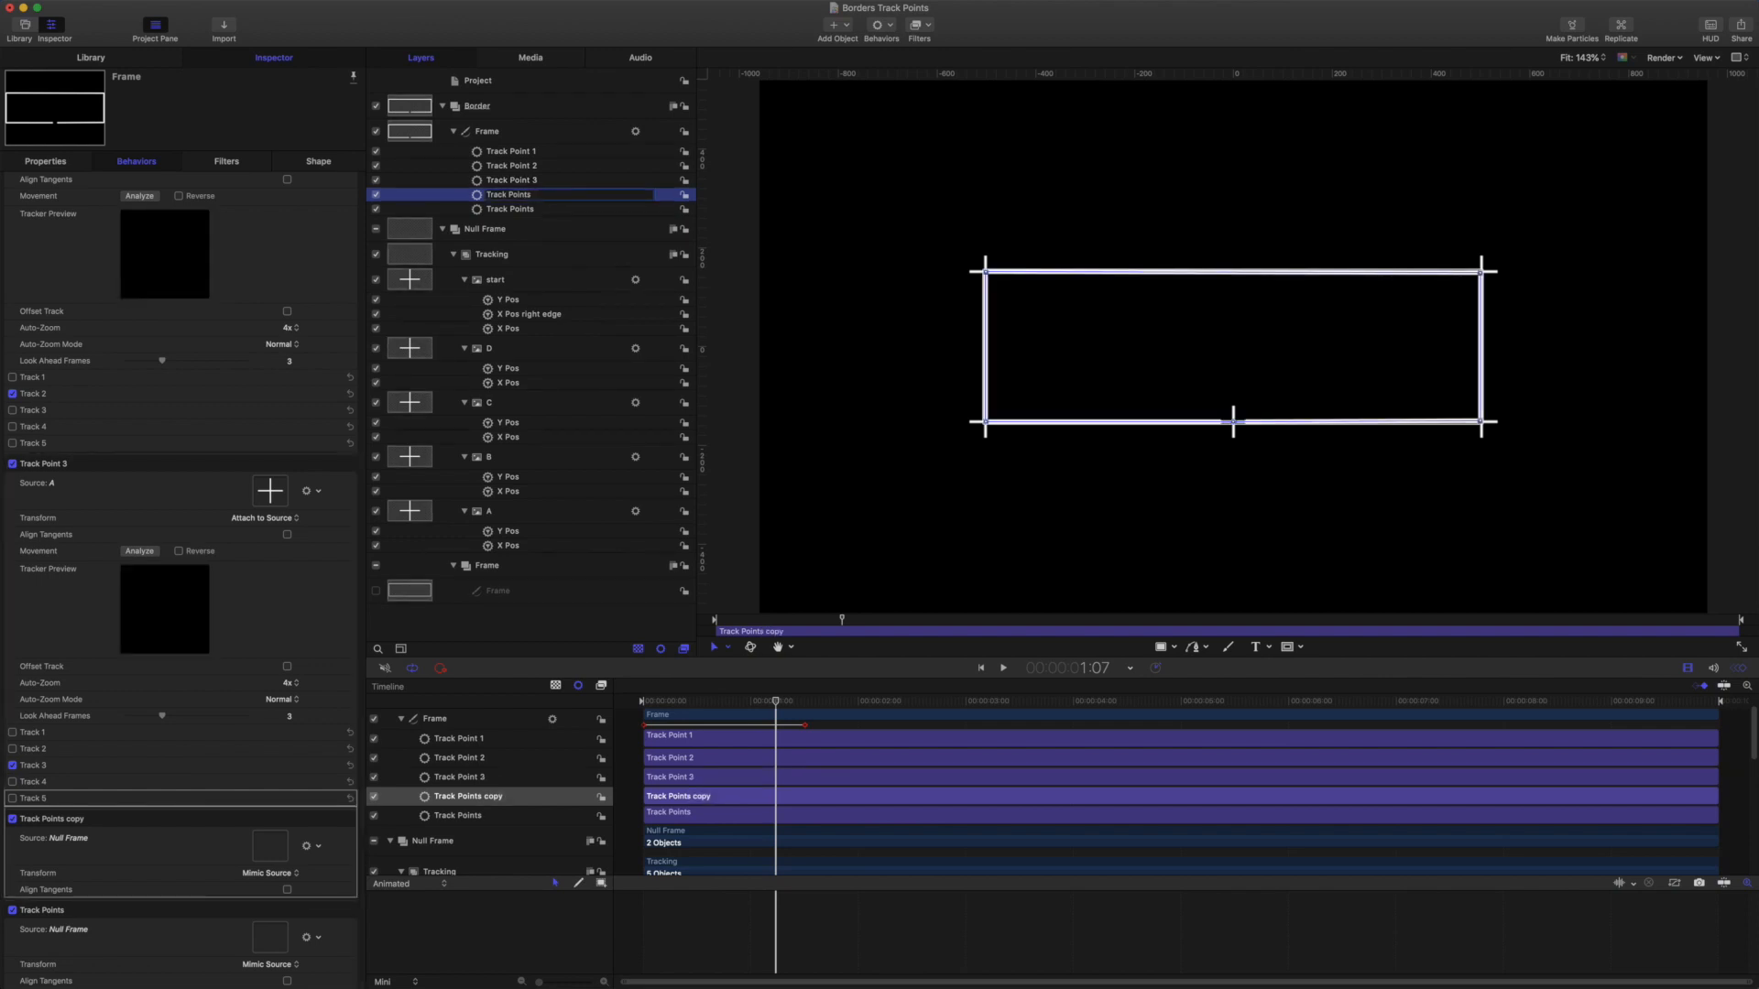
pyautogui.write('4')
pyautogui.press('Return')
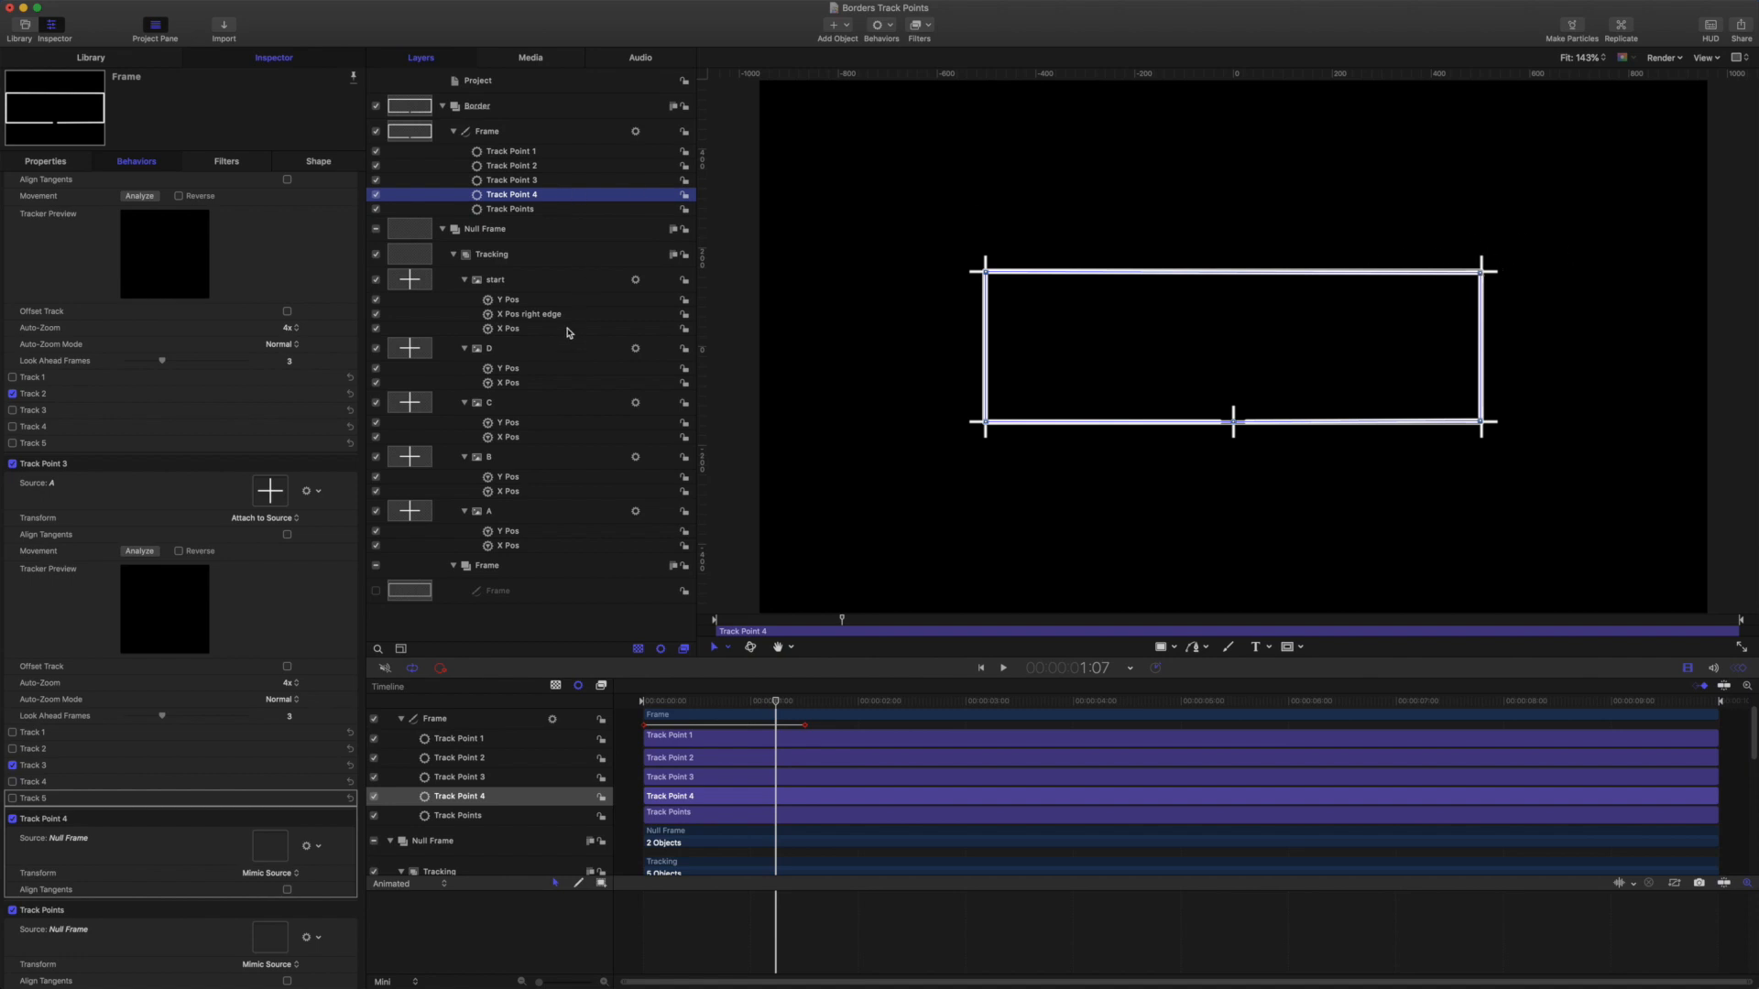
# Step: Set Track Point 4's source to drop zone B, its Transform to Attach to Source, and leave only Track 4 enabled
pyautogui.scroll(-2, 152, 458)
pyautogui.scroll(2, 152, 458)
pyautogui.moveTo(275, 864); pyautogui.dragTo(280, 866)
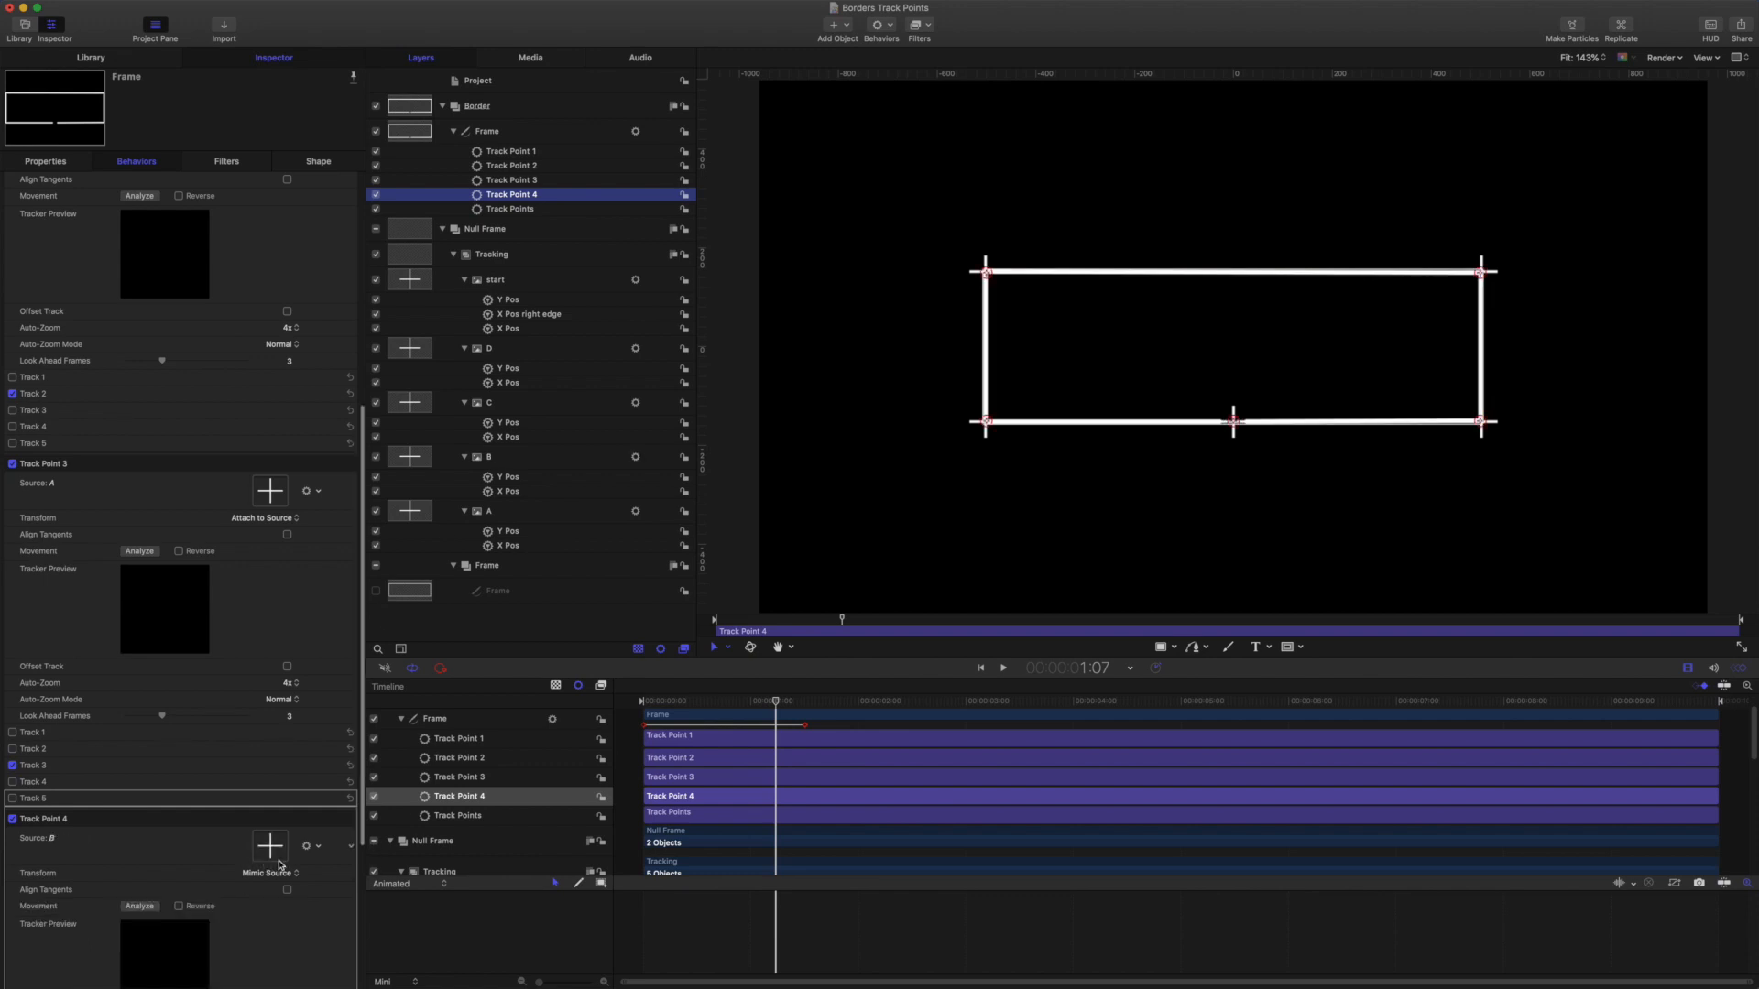
pyautogui.click(273, 875)
pyautogui.click(267, 859)
pyautogui.scroll(-5, 283, 717)
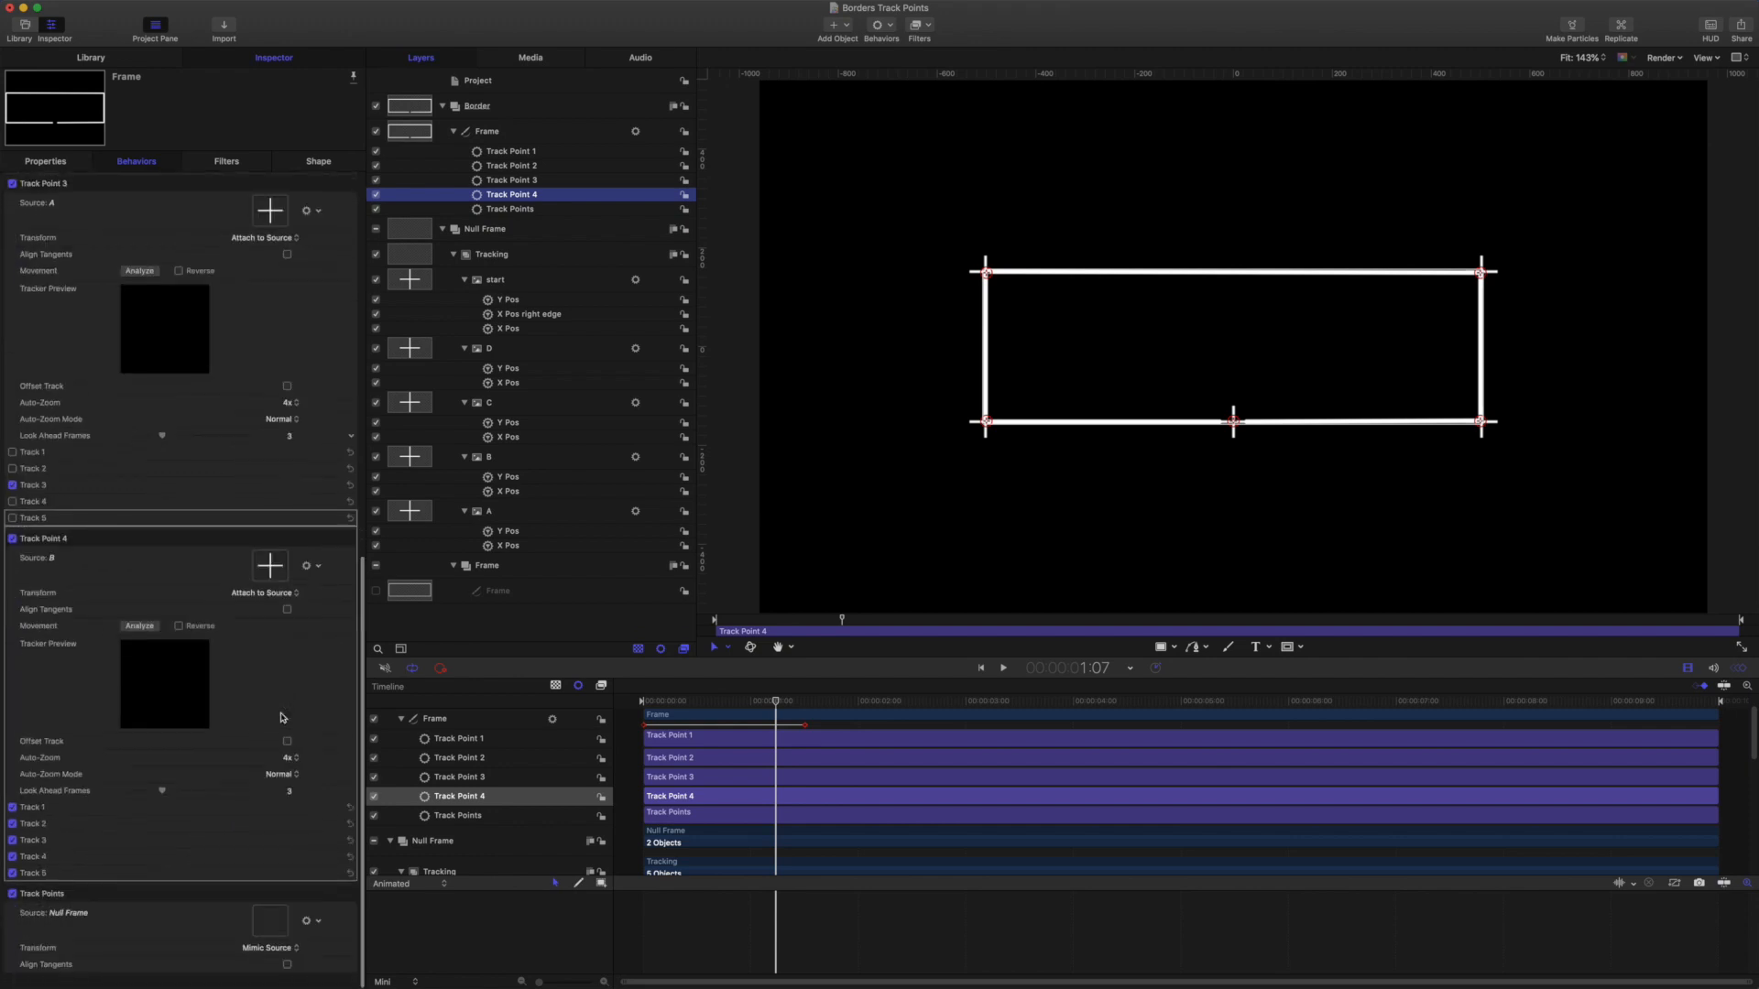
pyautogui.click(12, 824)
pyautogui.click(12, 840)
pyautogui.click(12, 857)
pyautogui.click(12, 889)
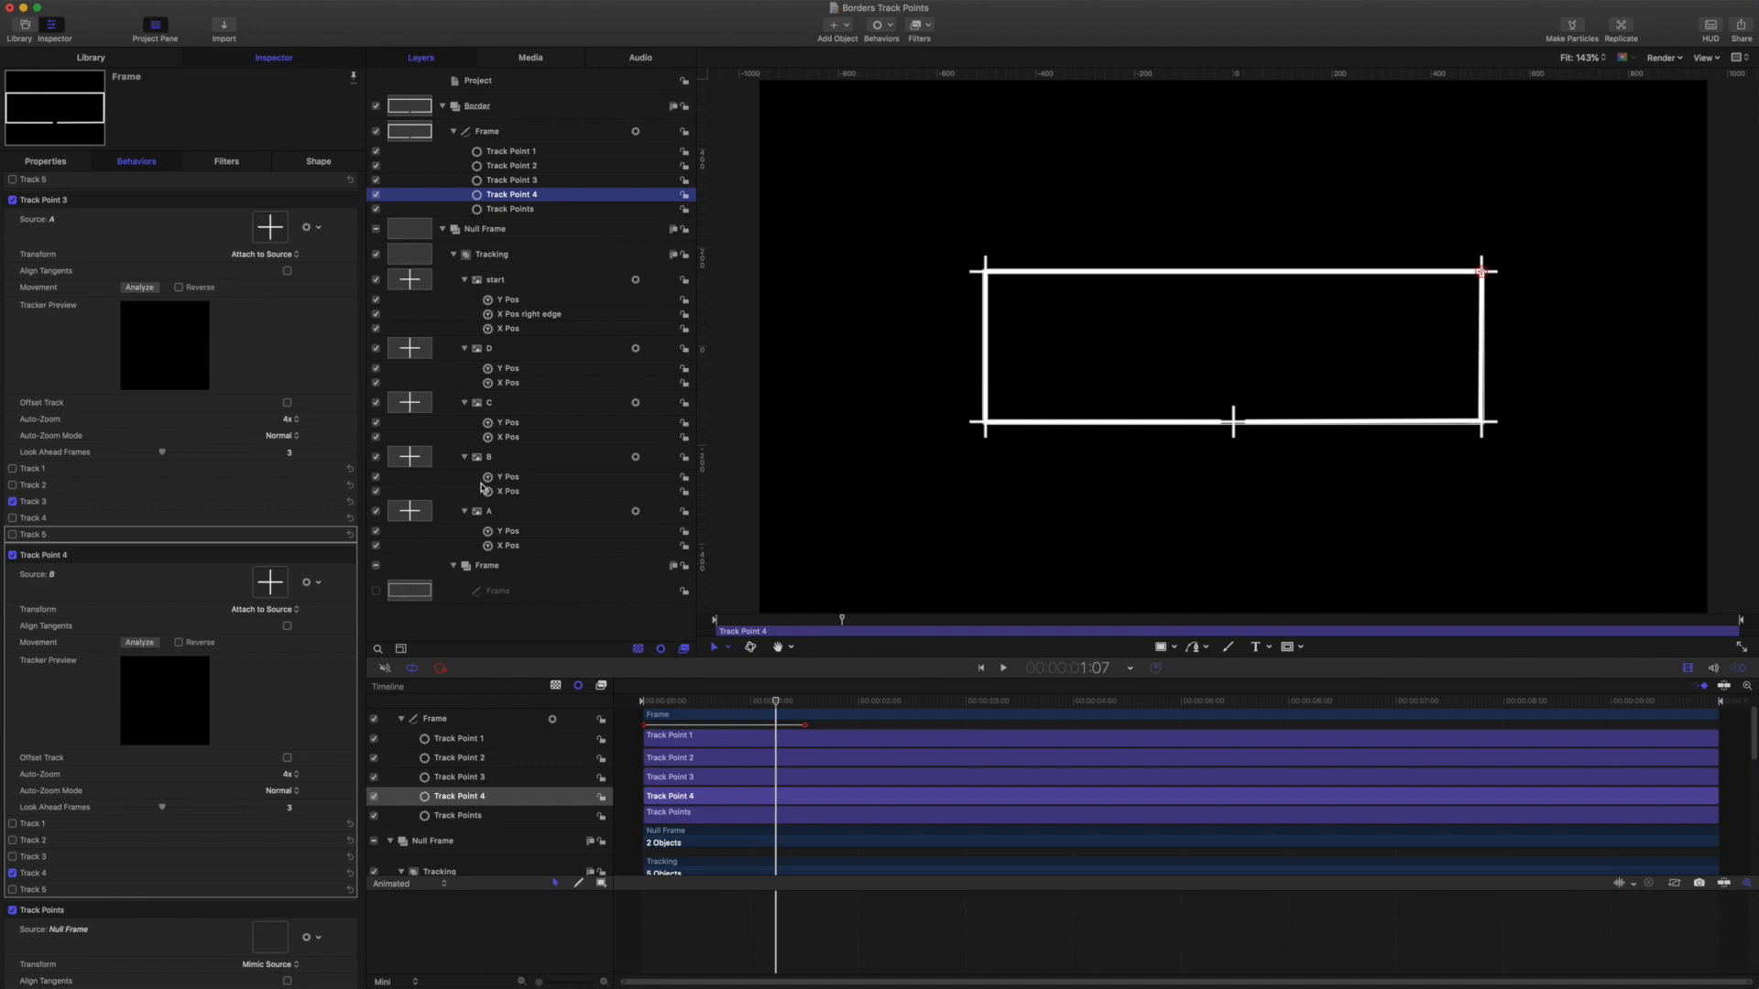
# Step: Rename the remaining Track Points behavior on the Frame as "Track Points 5"
pyautogui.click(536, 211)
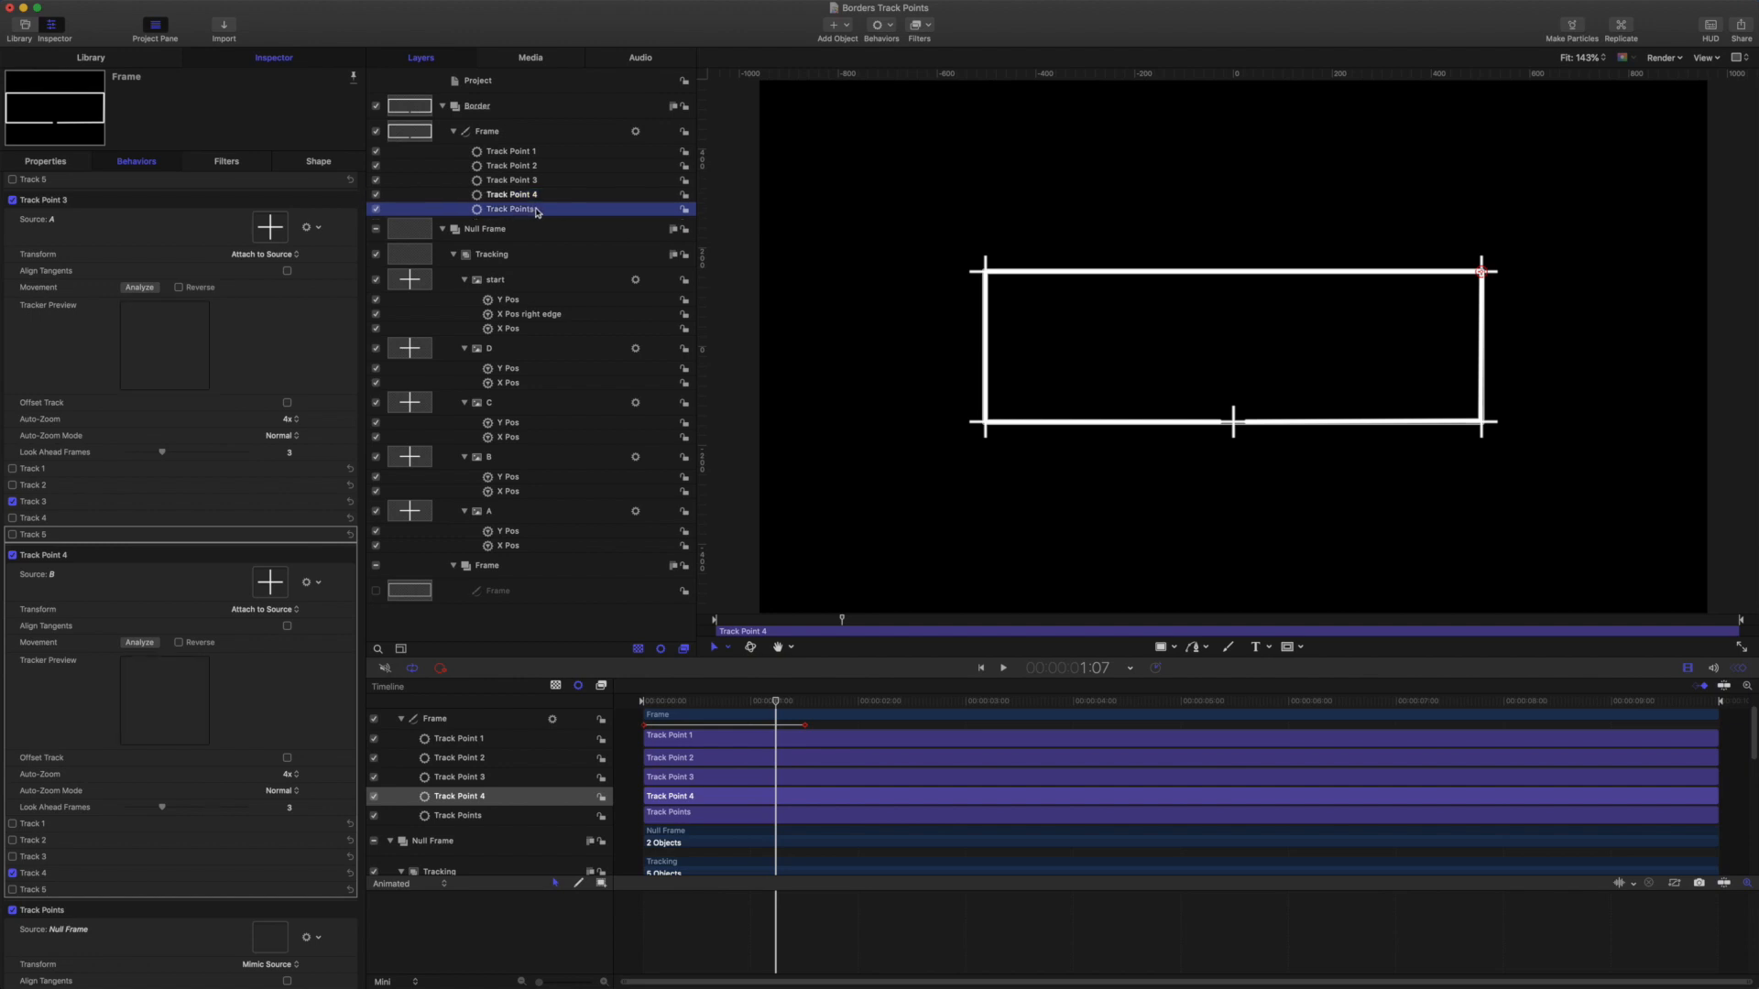
pyautogui.click(536, 210)
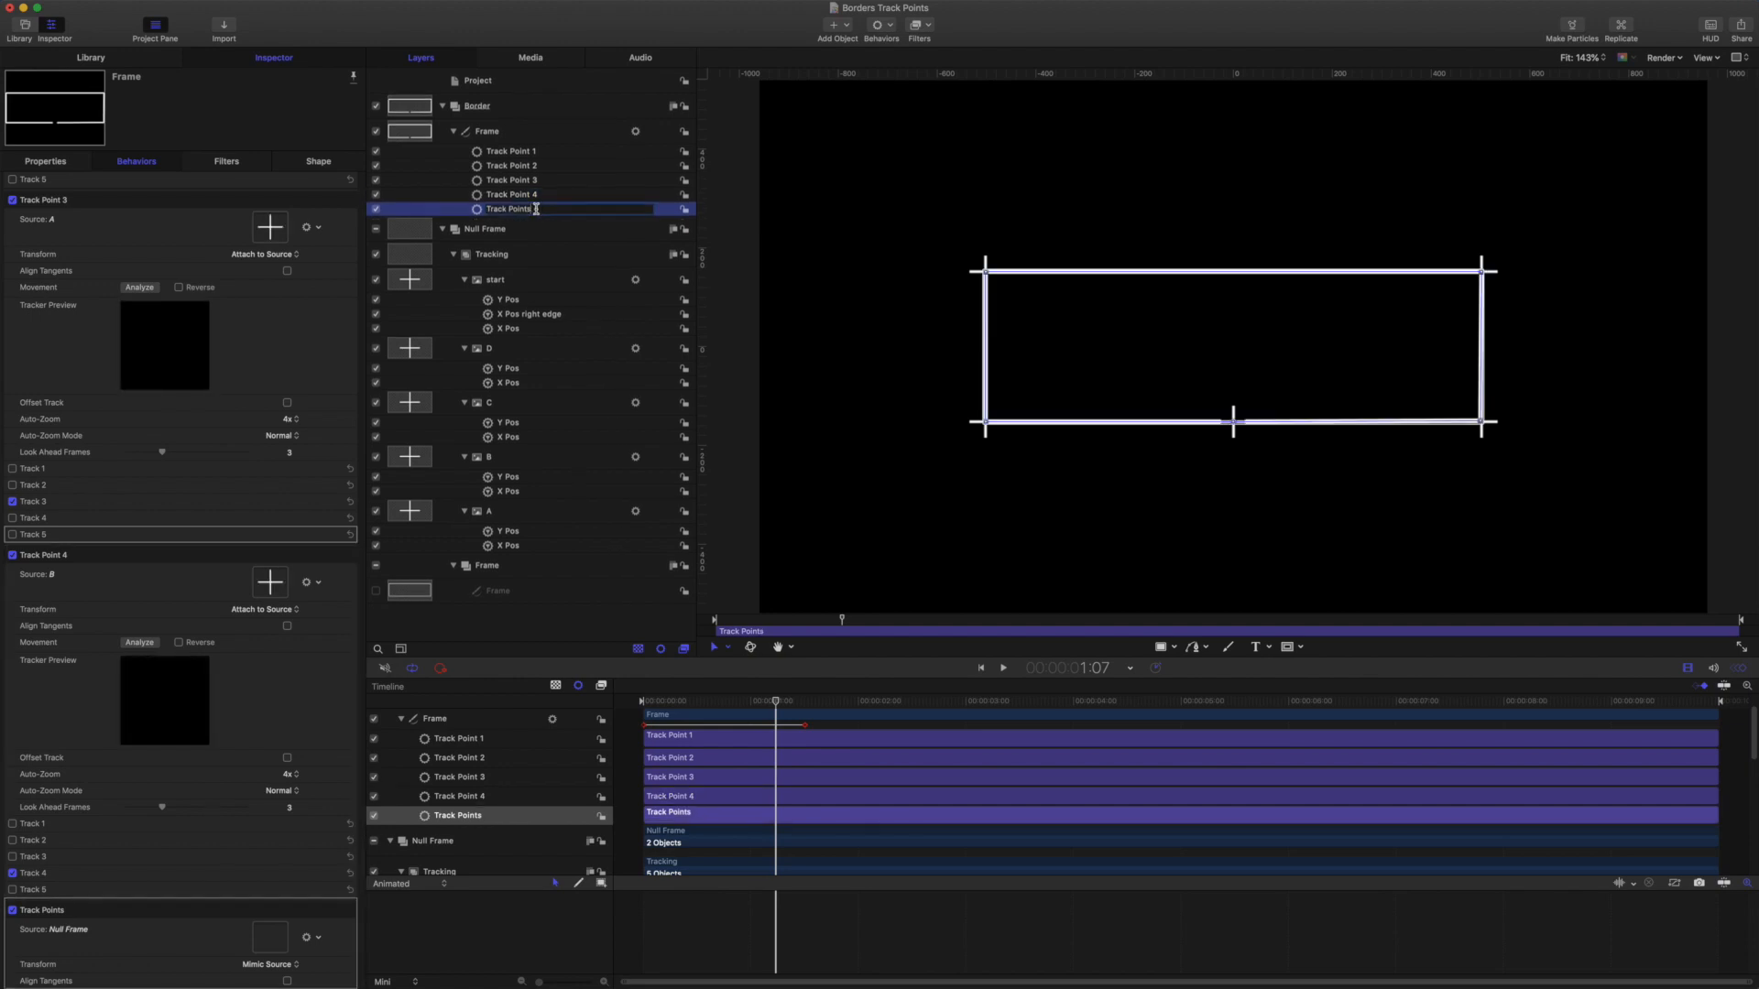
pyautogui.write('5')
pyautogui.press('Return')
# Step: Set Track Points 5's source to drop zone C, its Transform to Attach to Source, and leave only Track 5 enabled
pyautogui.scroll(-1, 230, 426)
pyautogui.scroll(1, 230, 426)
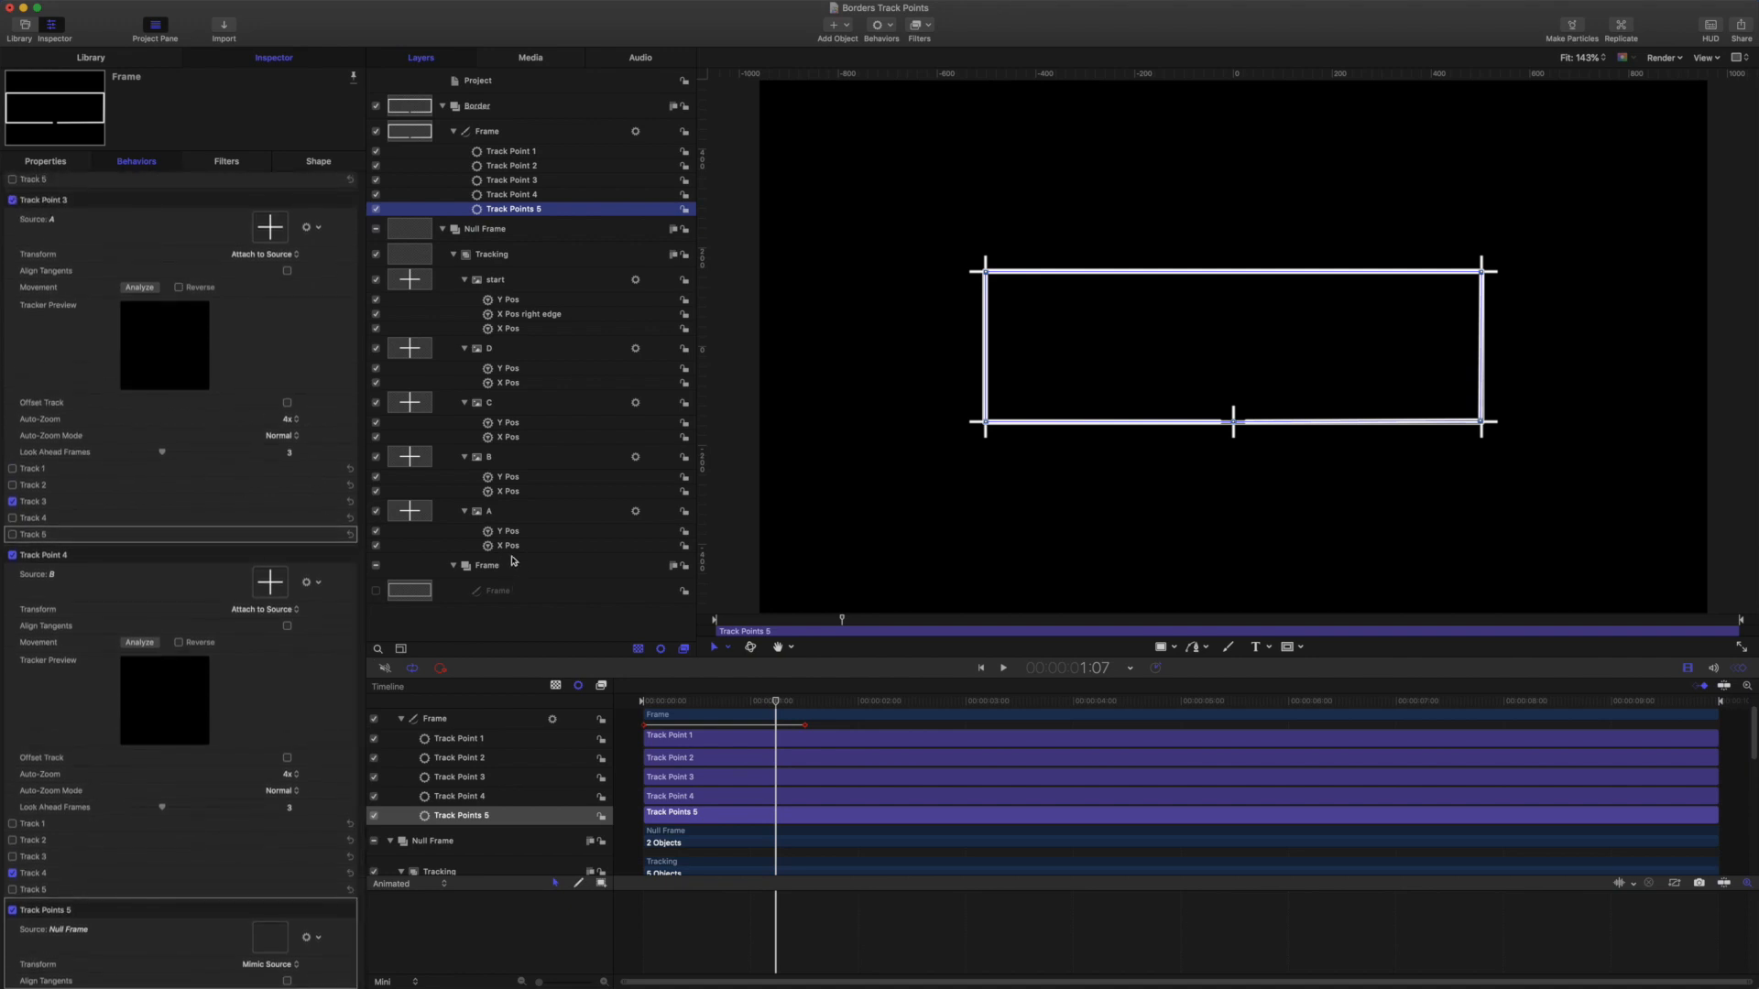
pyautogui.moveTo(502, 410); pyautogui.dragTo(263, 936)
pyautogui.scroll(-5, 235, 806)
pyautogui.click(274, 703)
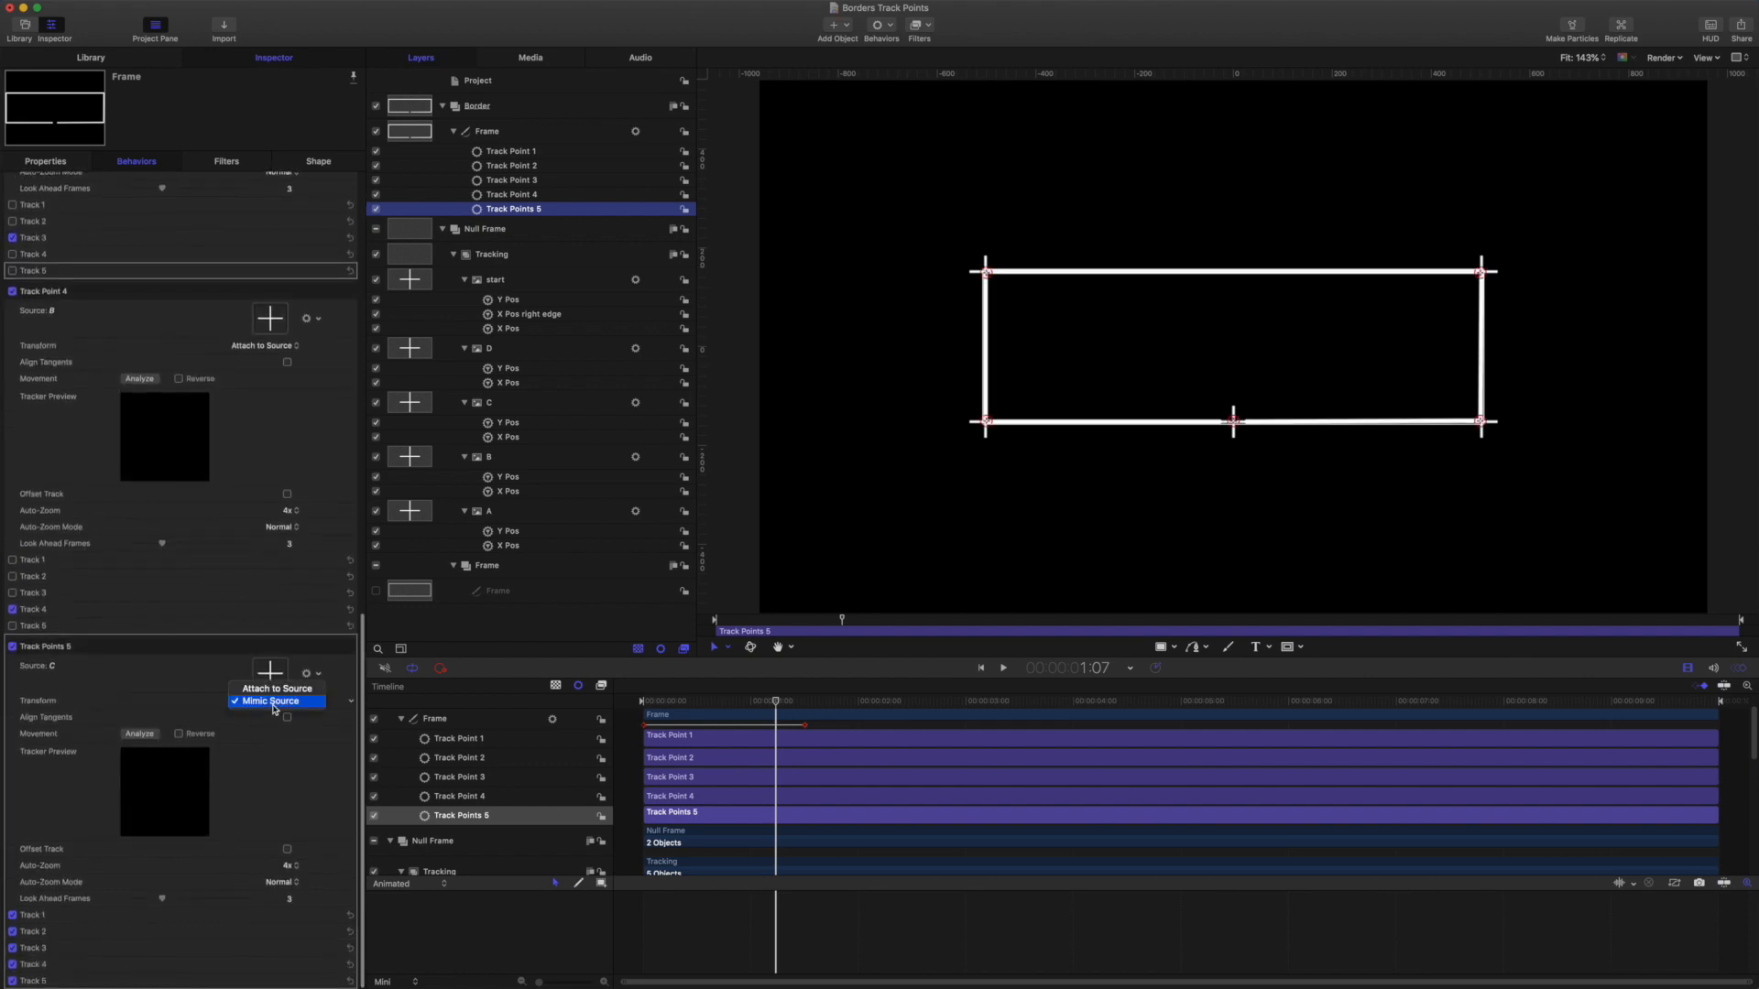
pyautogui.click(277, 688)
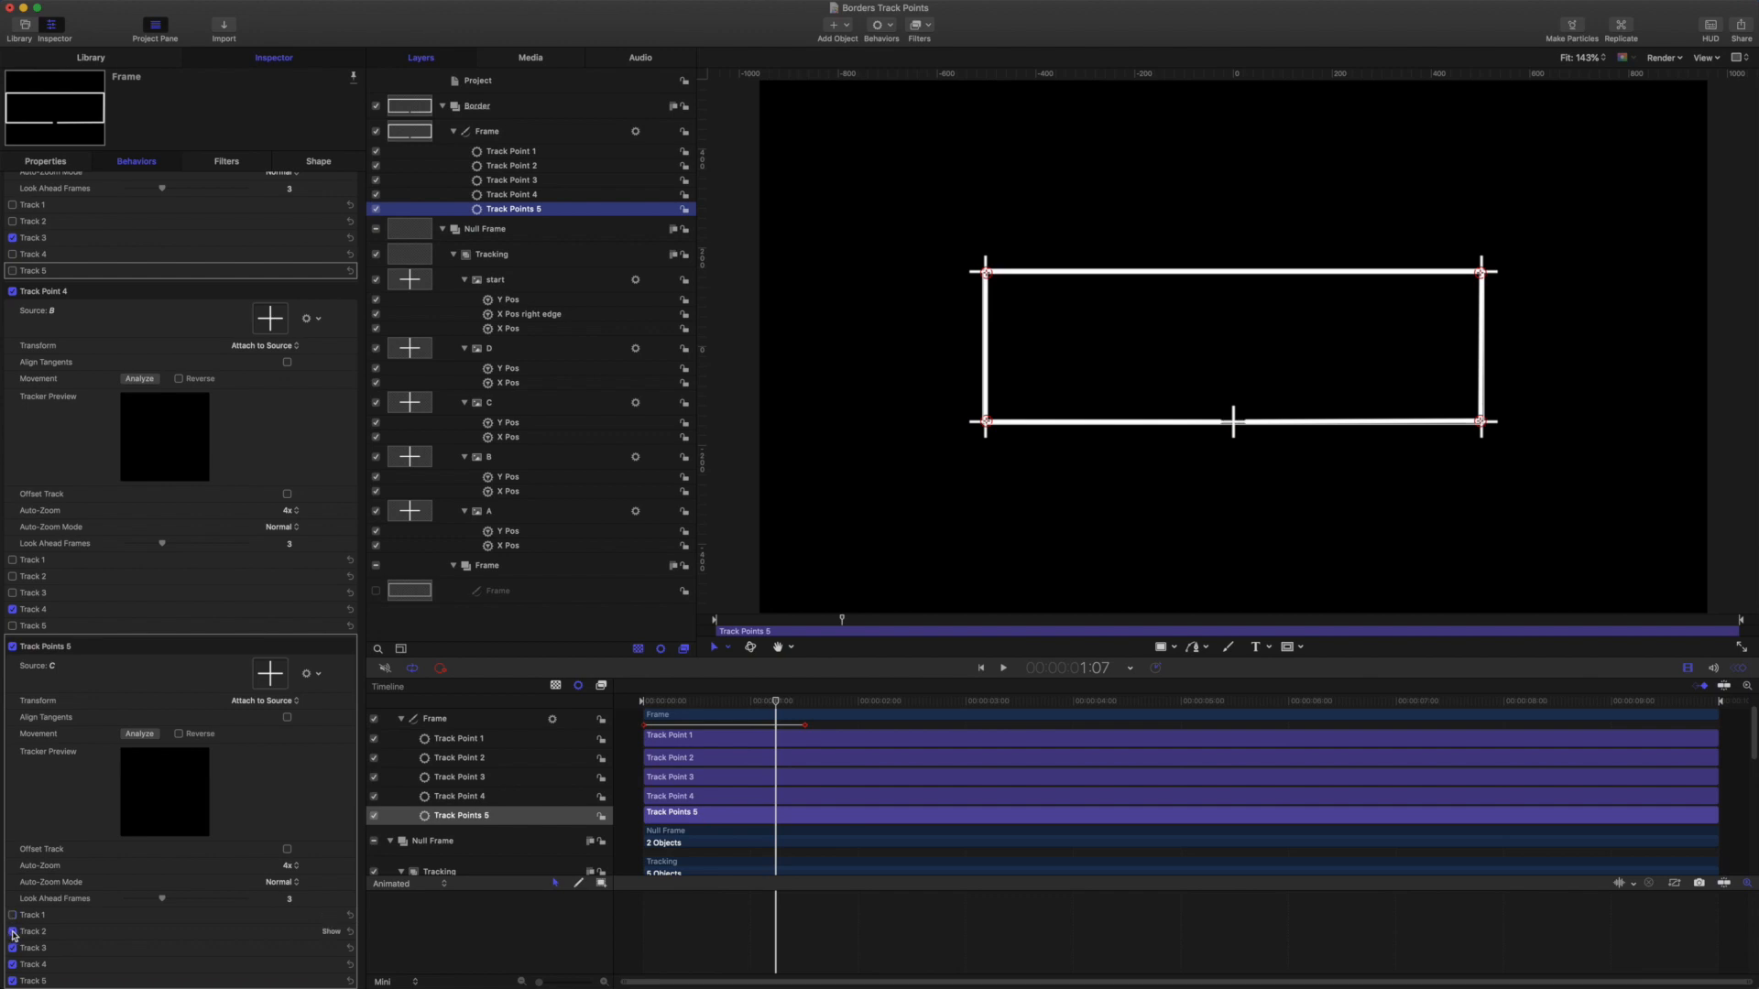
pyautogui.click(13, 932)
pyautogui.click(13, 948)
pyautogui.click(13, 965)
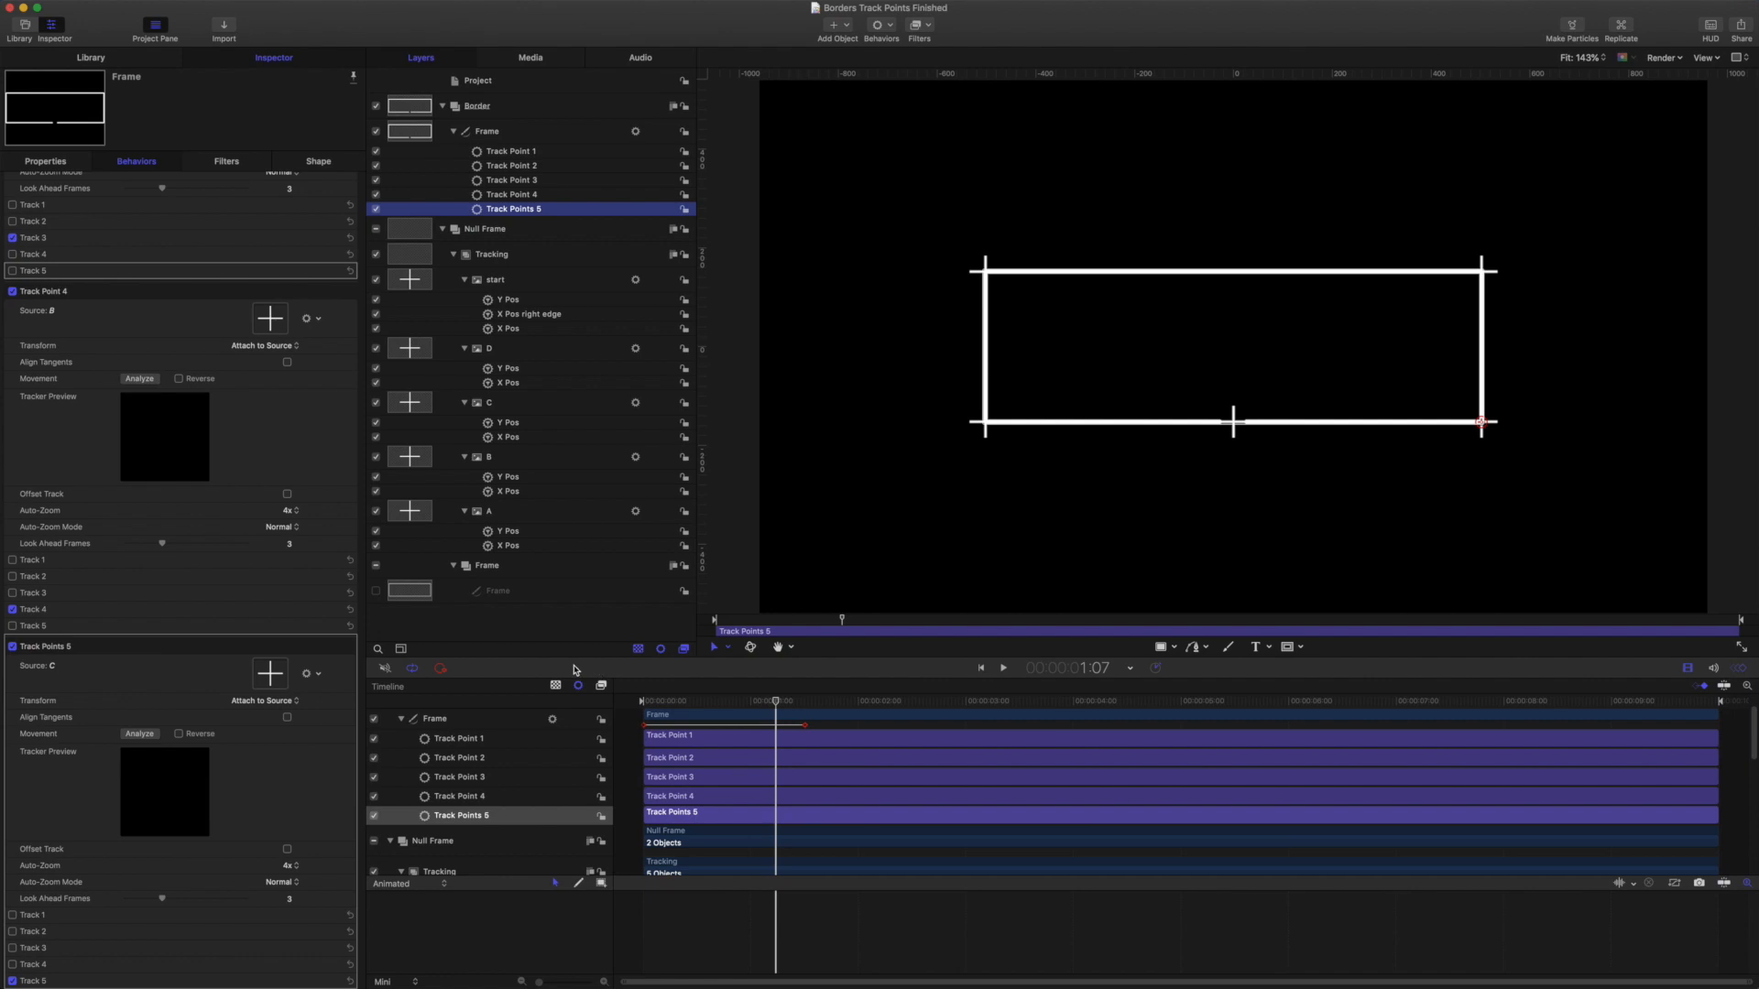
# Step: Move the playhead to 2:05 and set the end of the play range there
pyautogui.click(795, 706)
pyautogui.moveTo(795, 707); pyautogui.dragTo(875, 714)
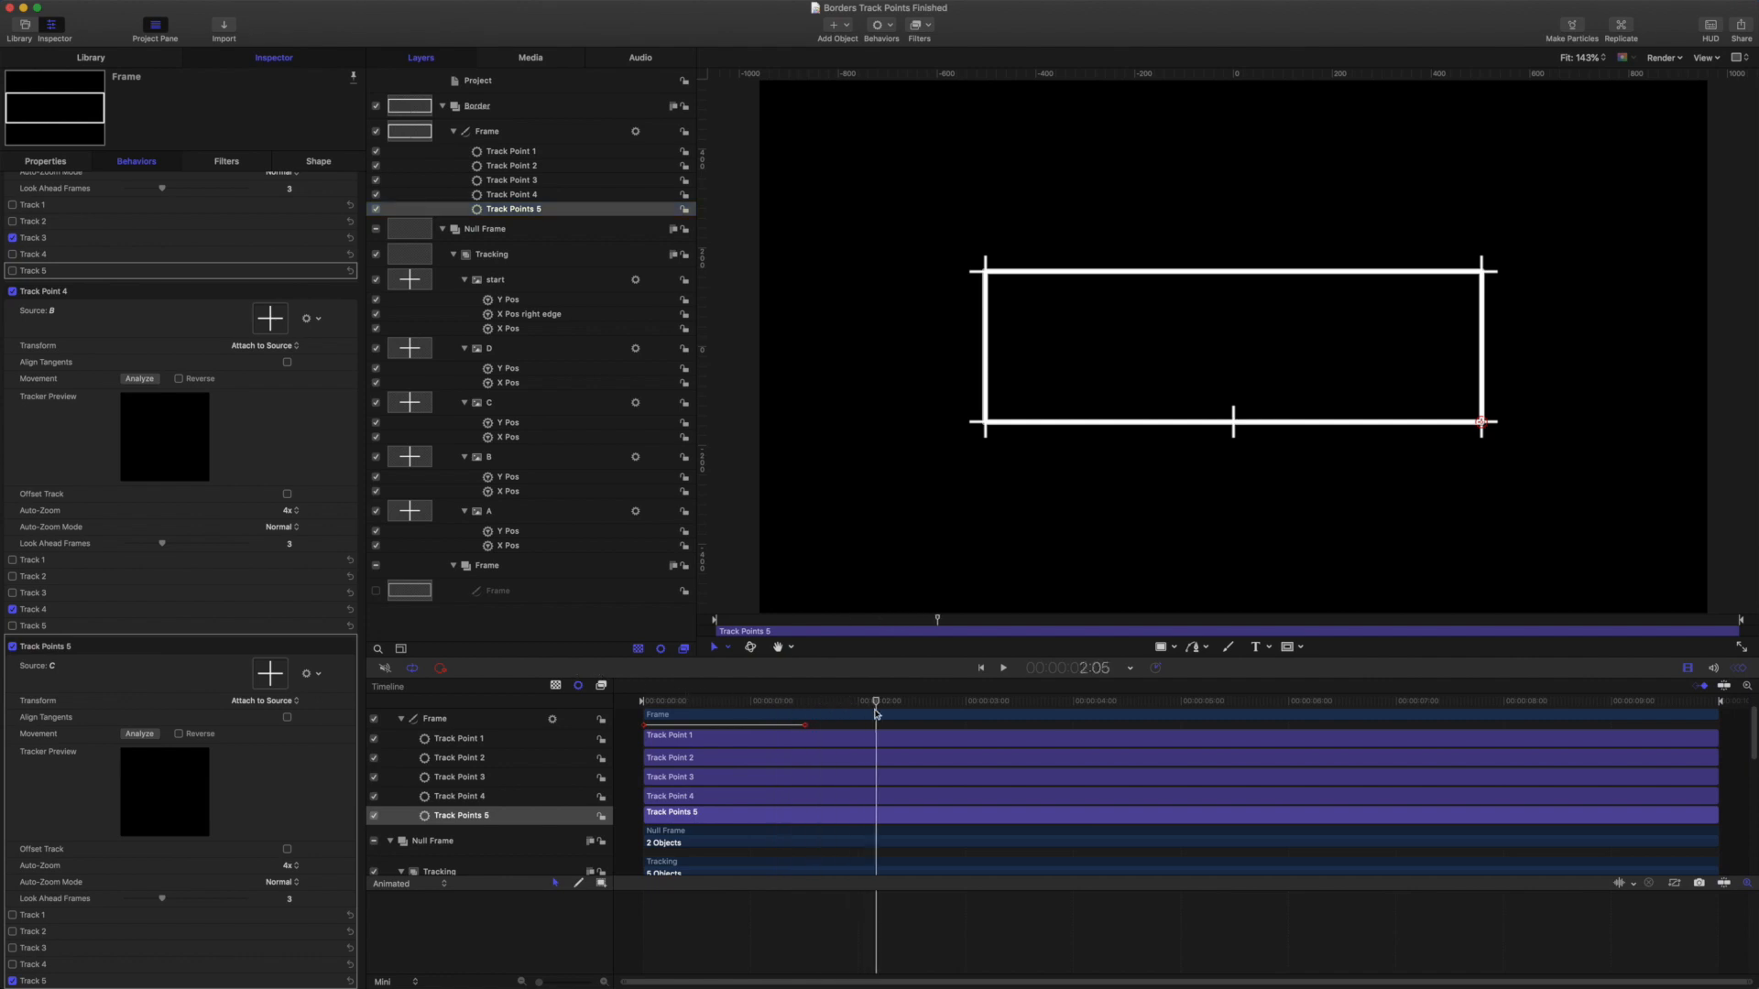
pyautogui.press('alt+super+o')
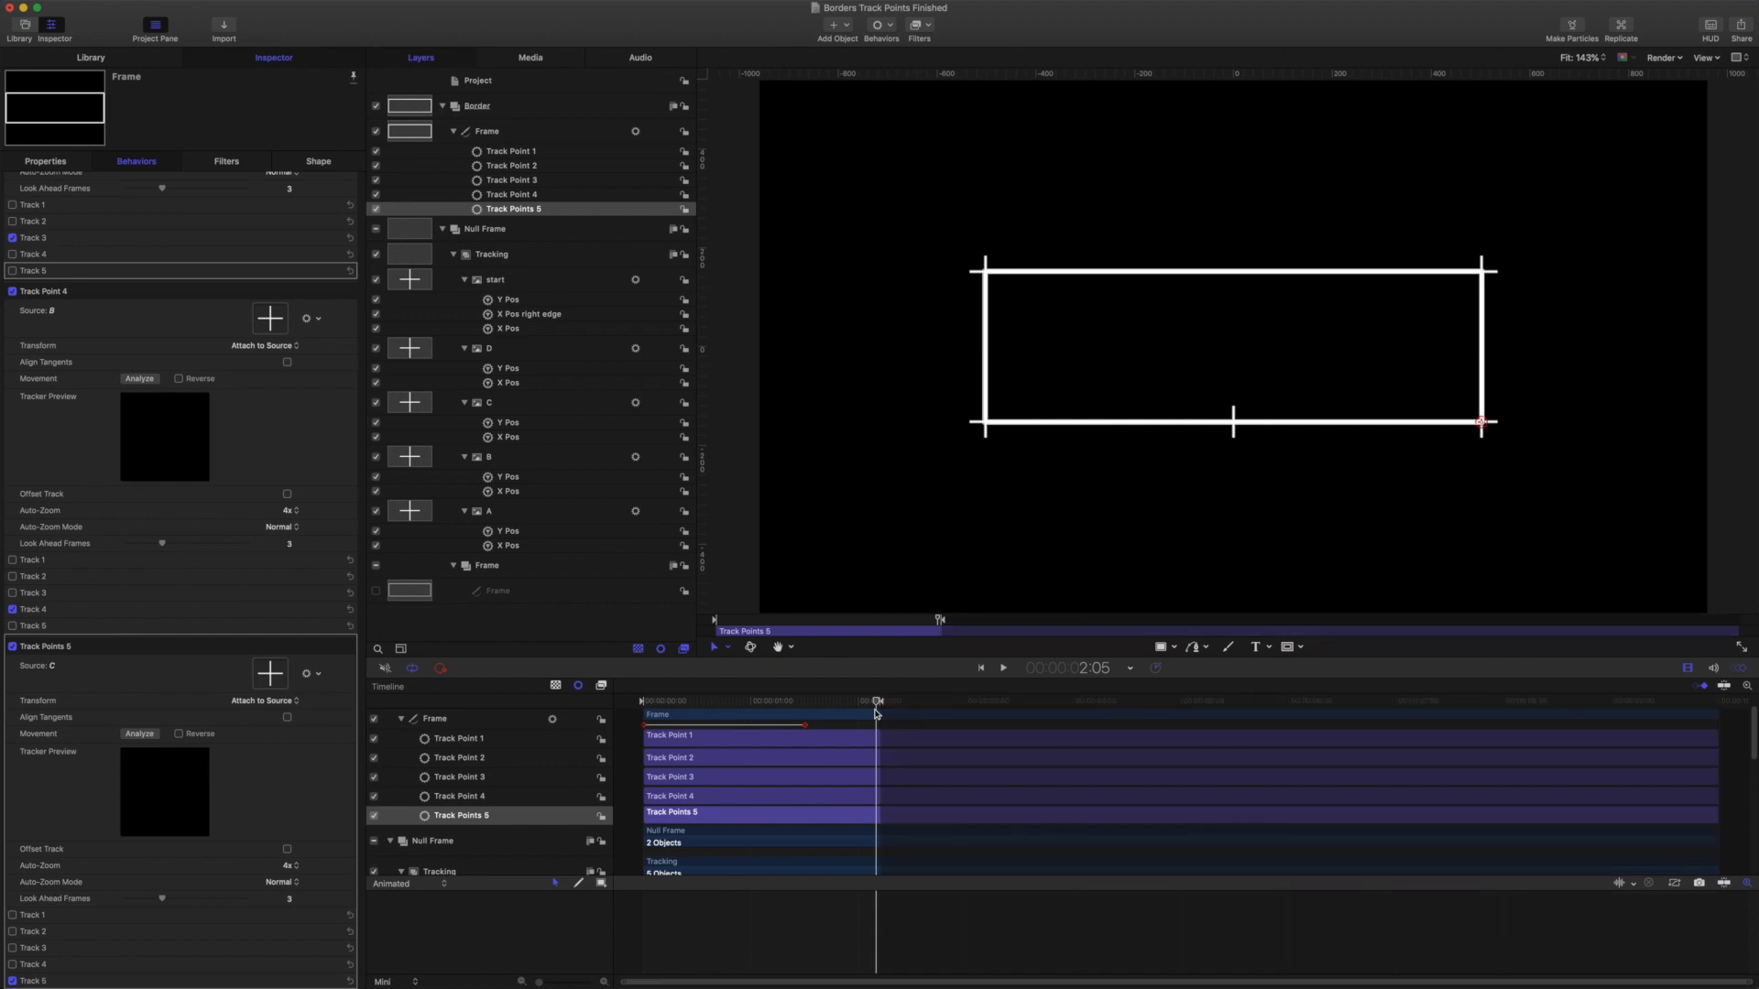
# Step: Hide the Tracking group and enlarge the Null Frame group's Frame shape to about 1332 wide and 437 high
pyautogui.click(511, 594)
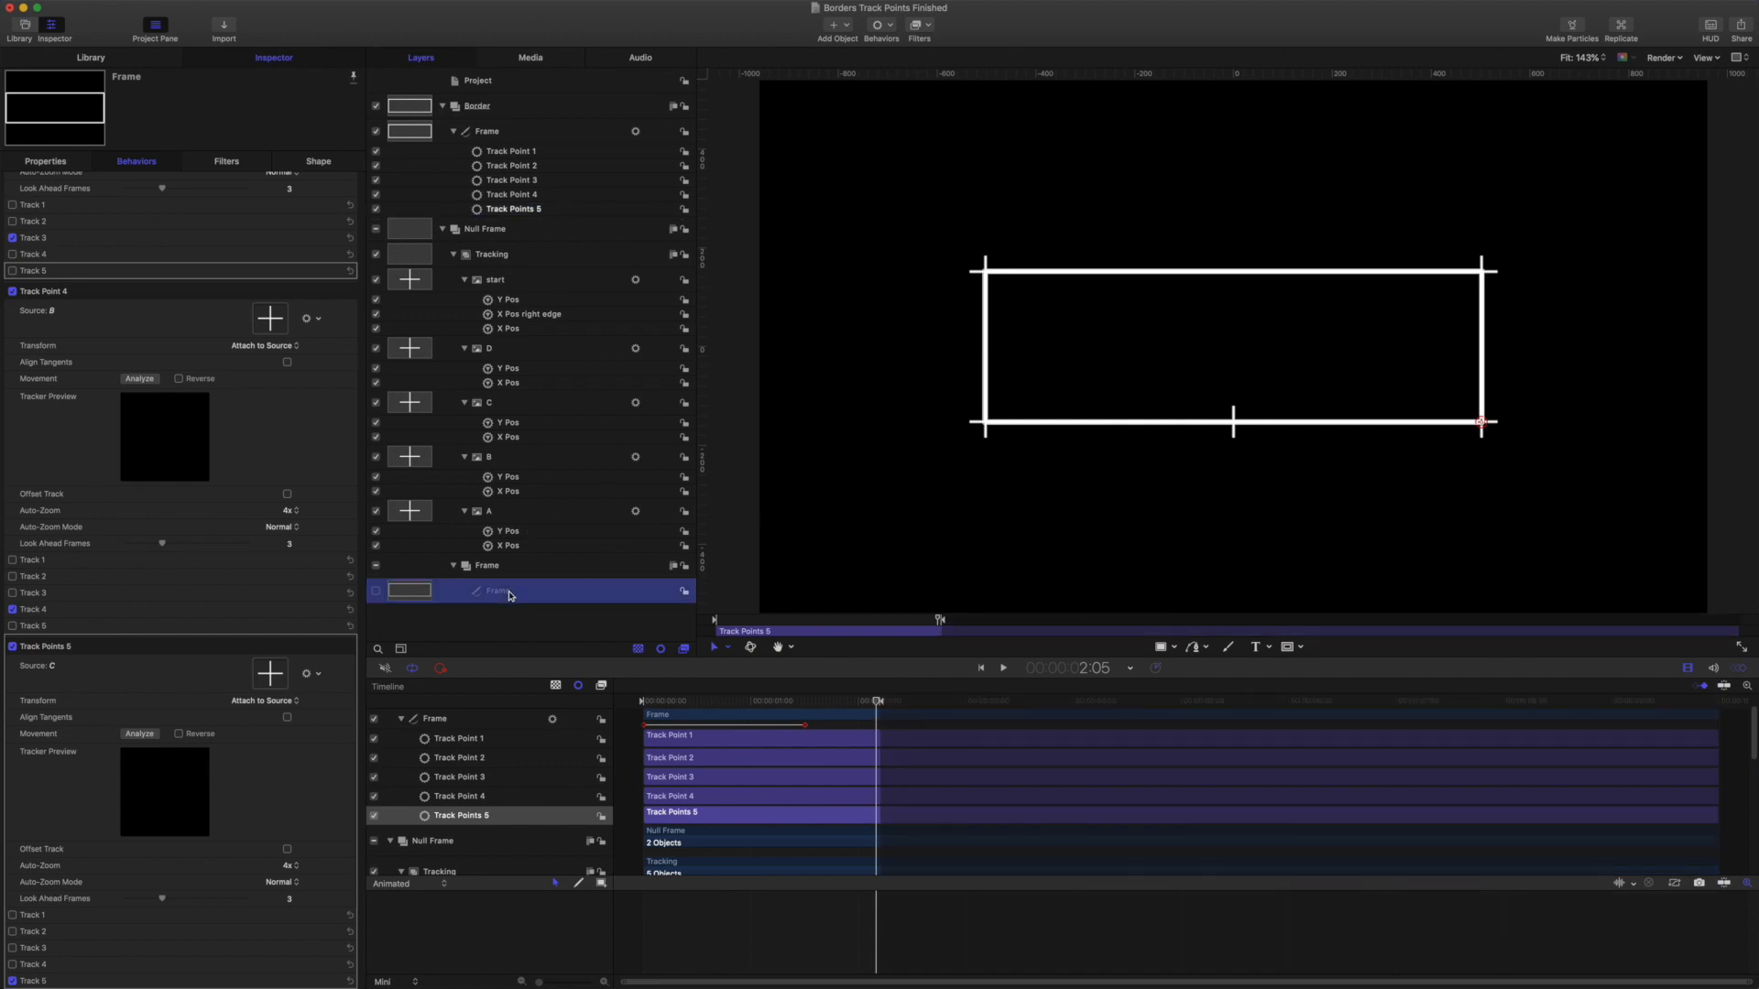
pyautogui.click(245, 181)
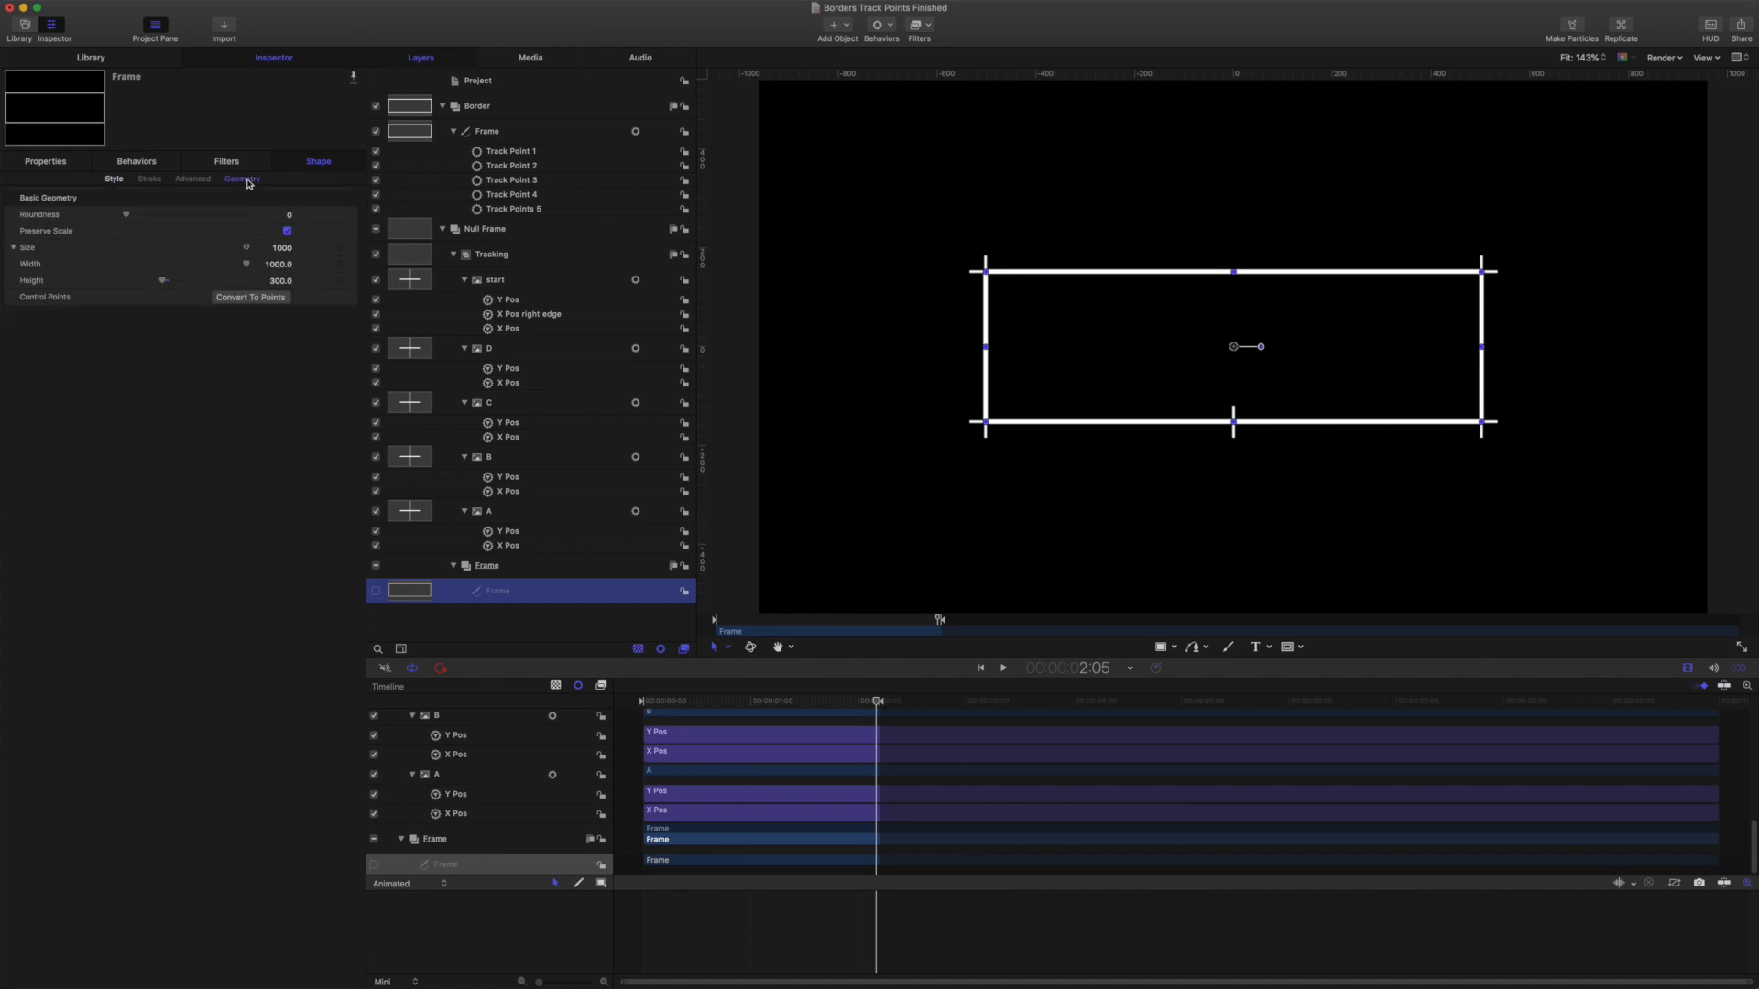
pyautogui.click(375, 257)
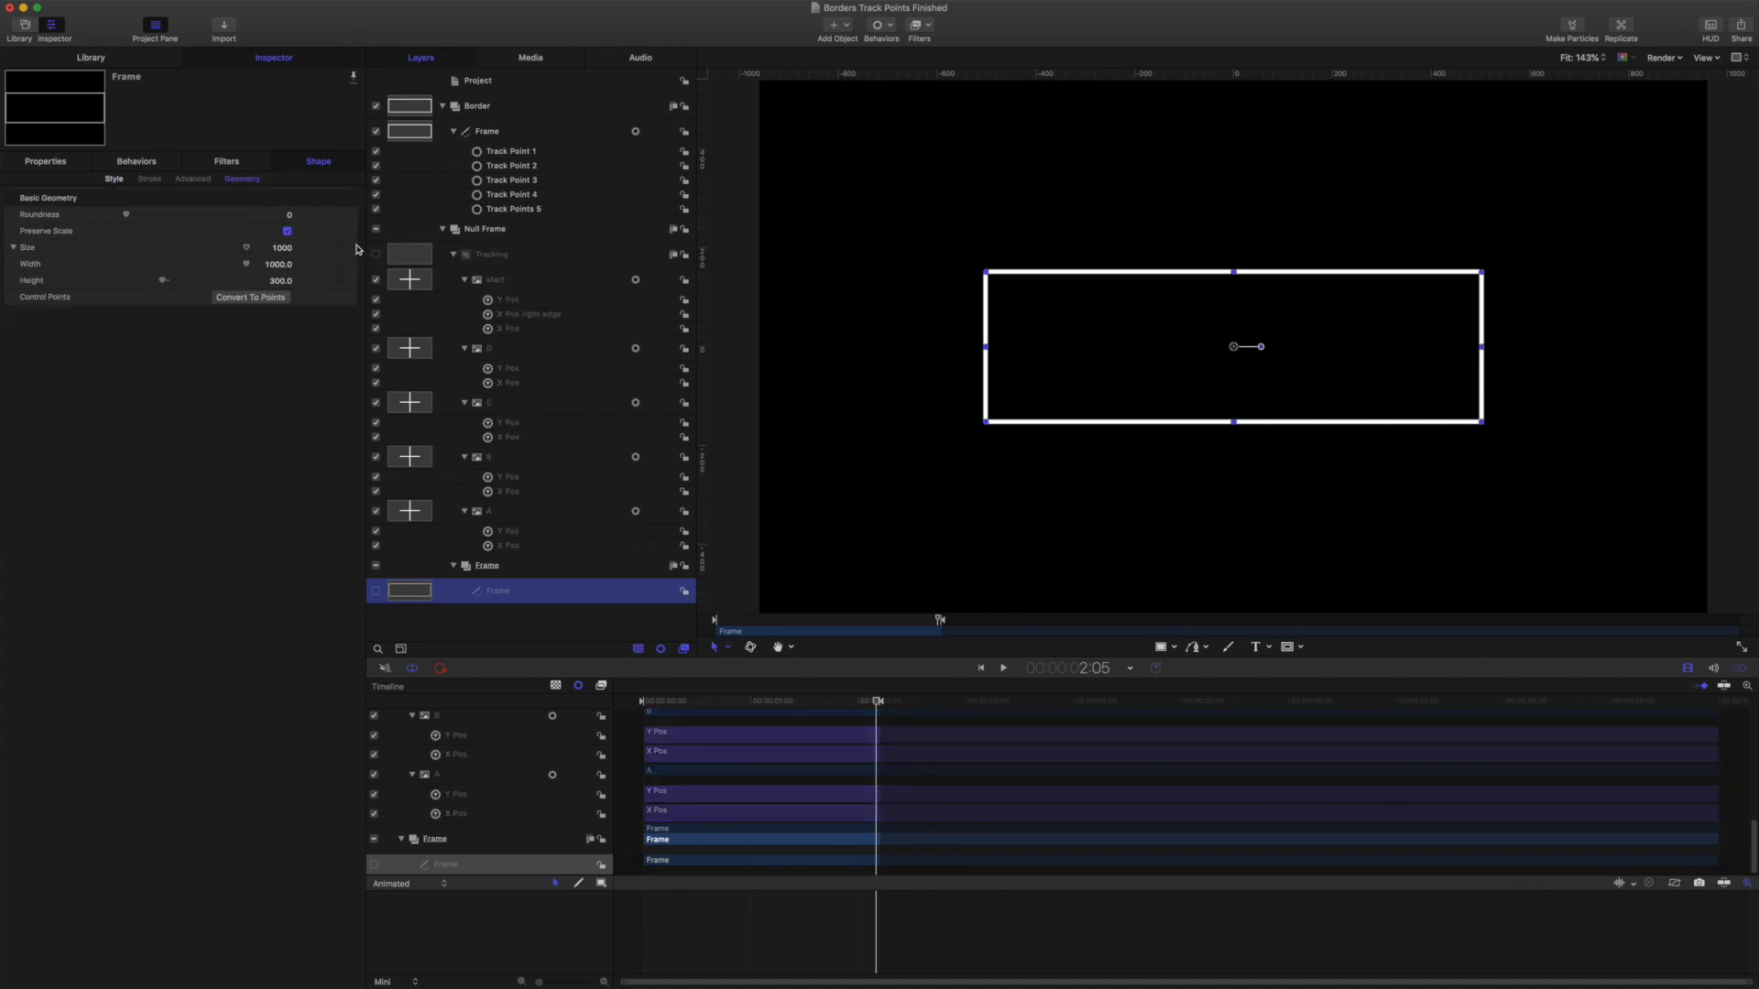
pyautogui.moveTo(281, 268); pyautogui.dragTo(330, 280)
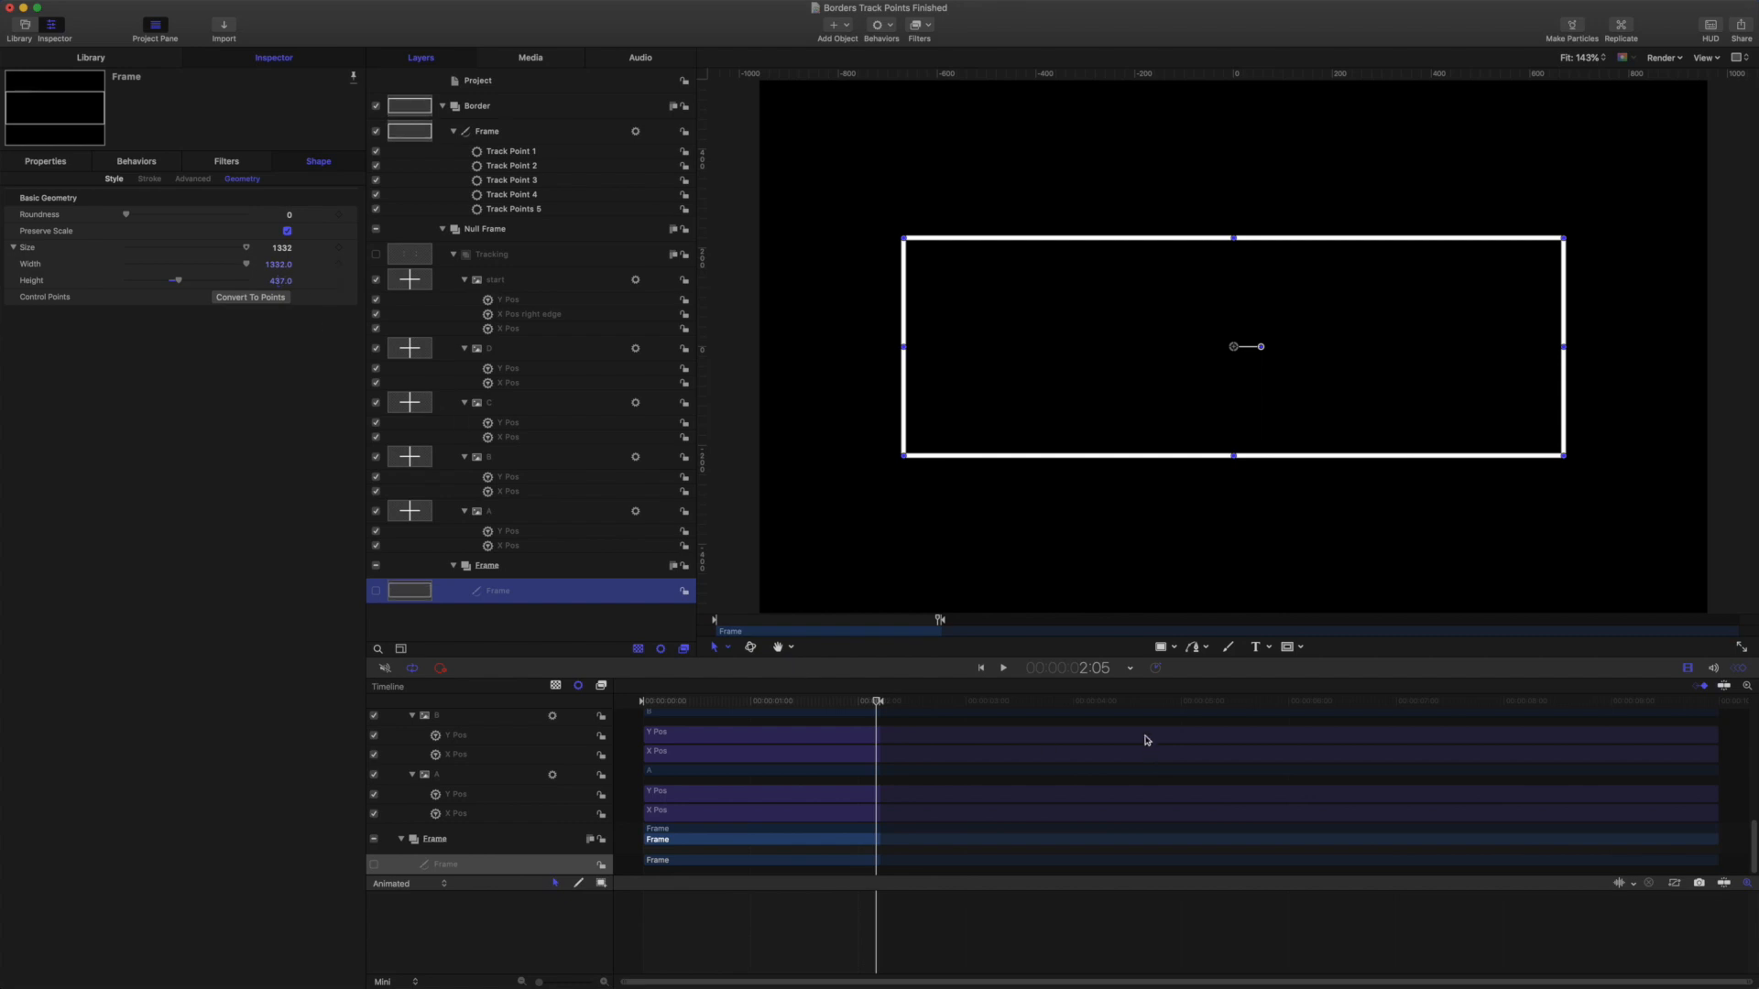
# Step: Play back the resized border animation, stop it, and return the playhead to the project start
pyautogui.click(1004, 668)
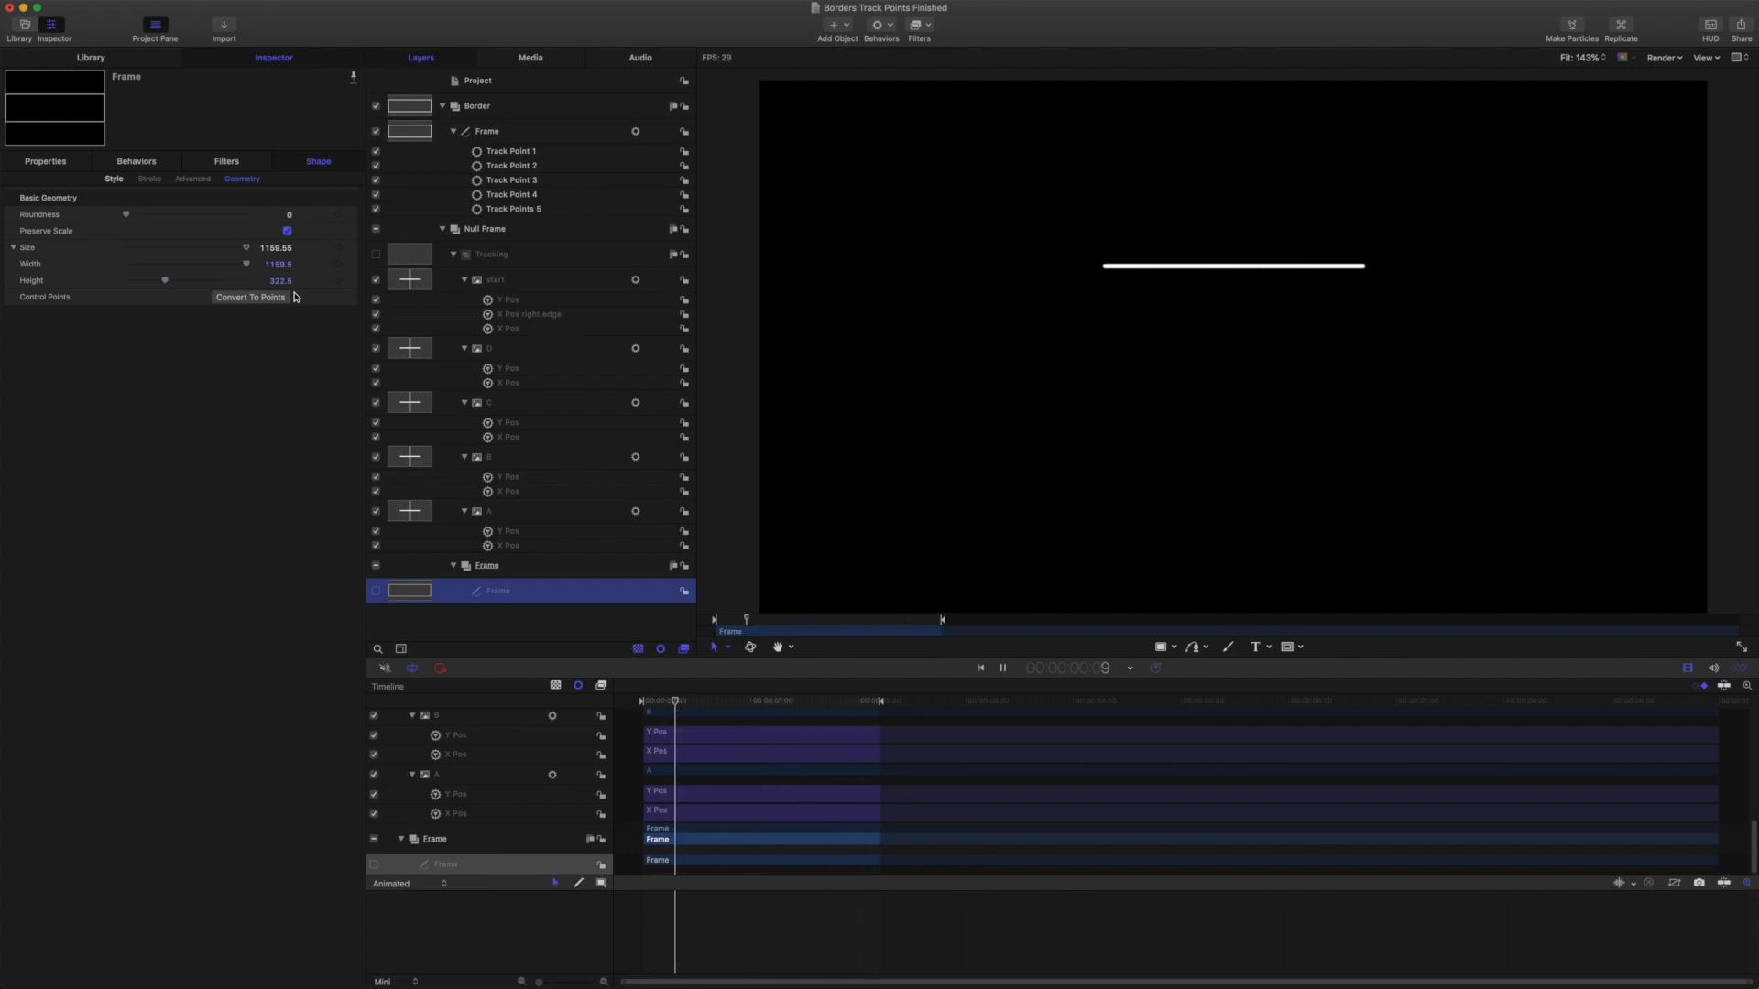
pyautogui.press('space')
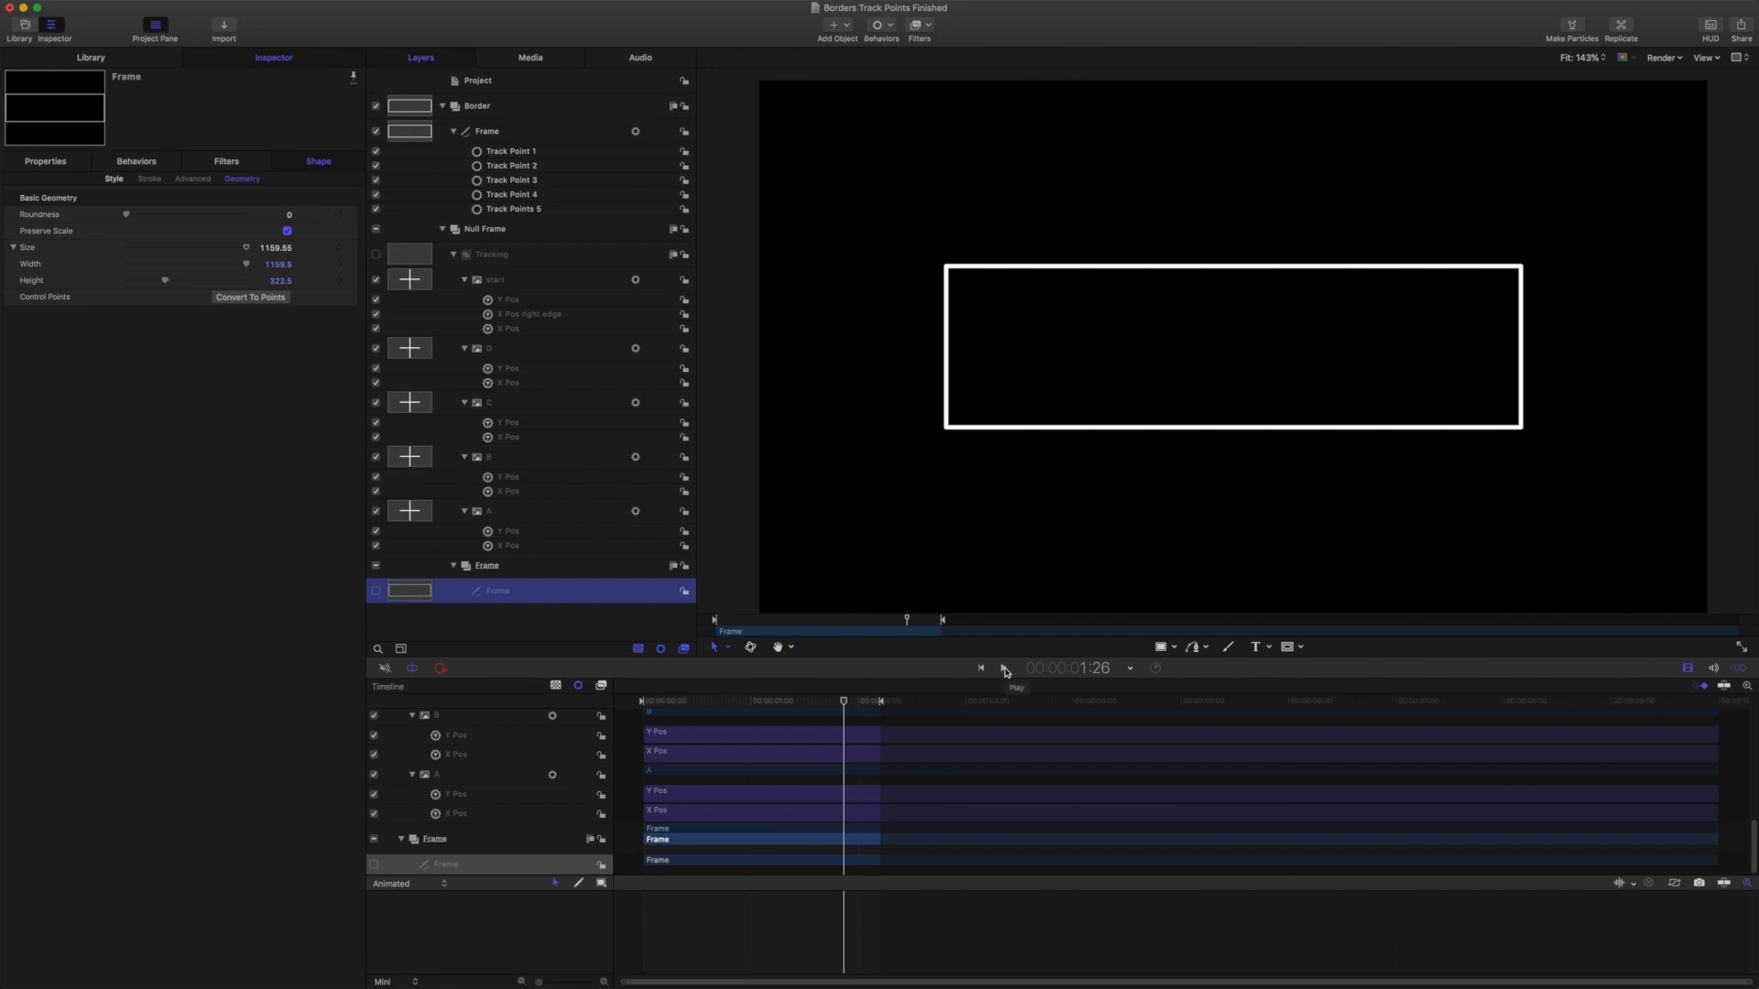
pyautogui.moveTo(844, 703); pyautogui.dragTo(613, 683)
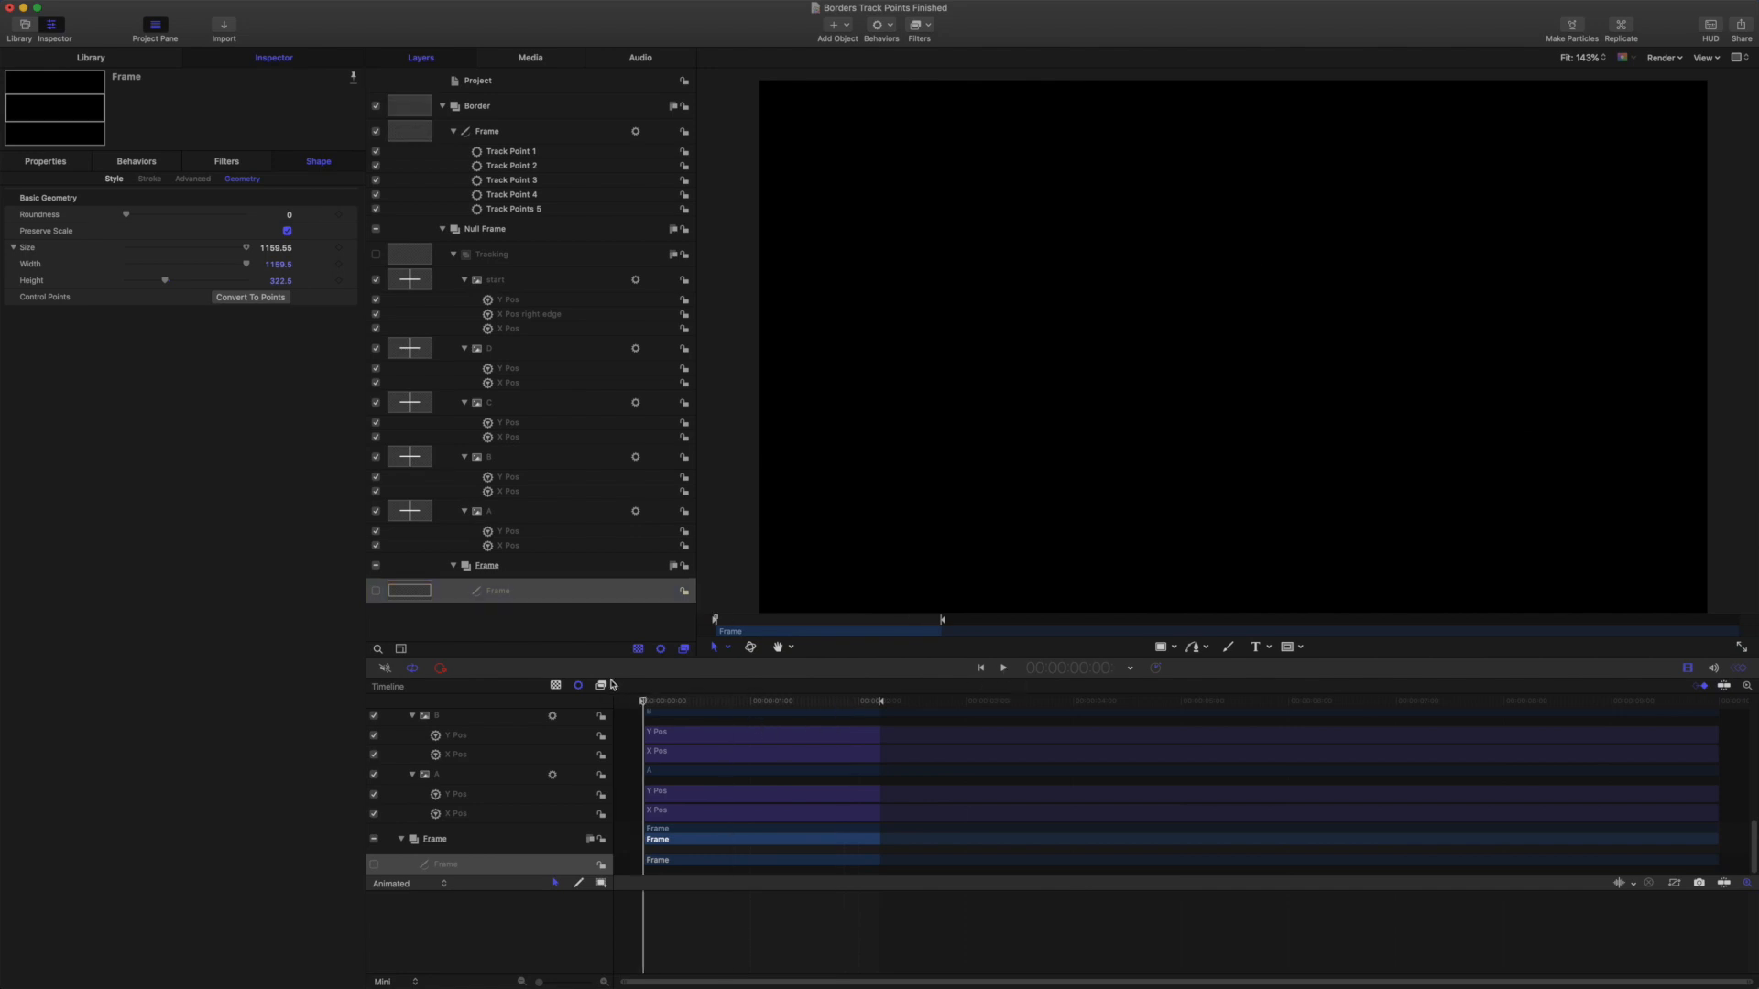